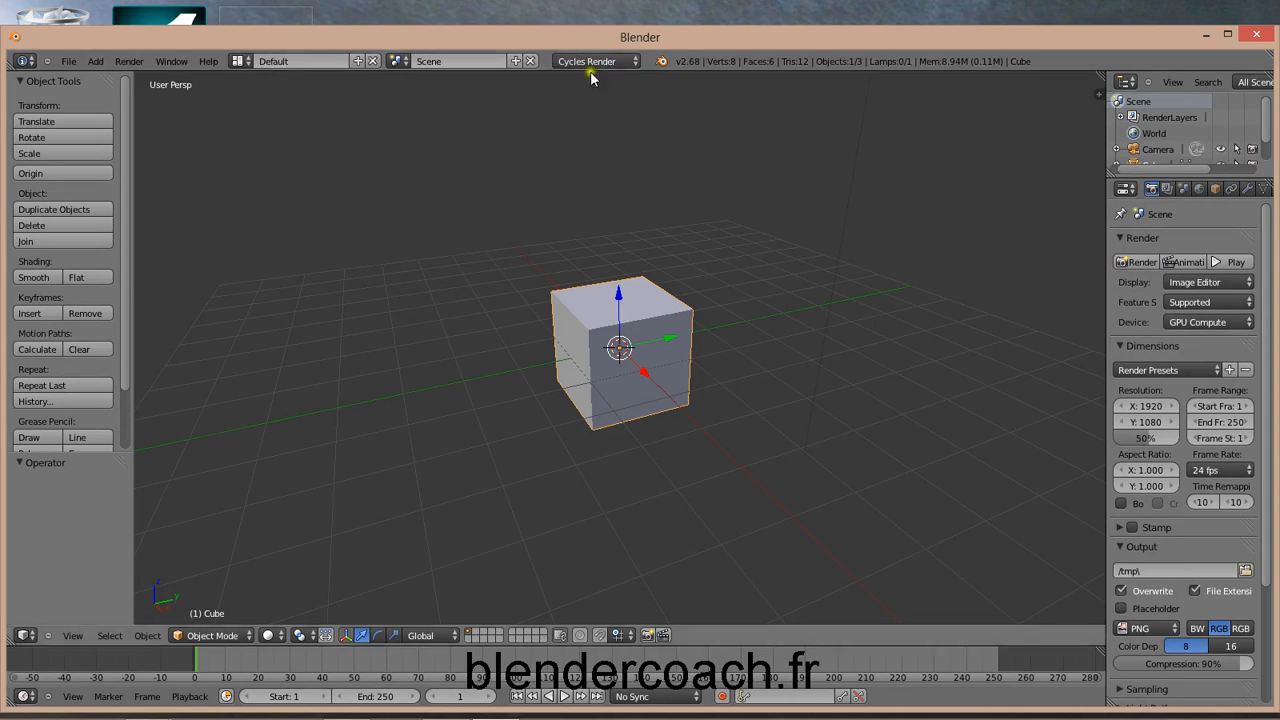
Step: Maximize the window and render a still image of the cube scene, returning the editor to the 3D View
{"action": "double_click", "coordinate": [626, 40]}
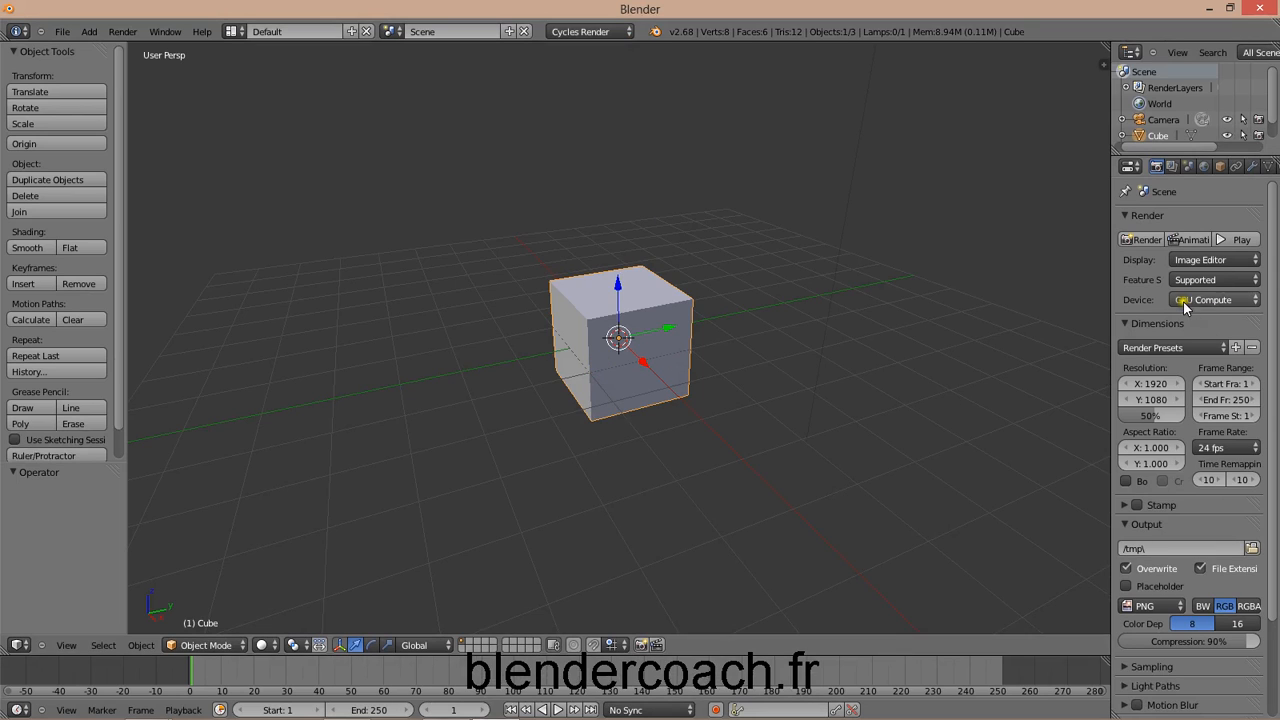
{"action": "left_click", "coordinate": [1142, 242]}
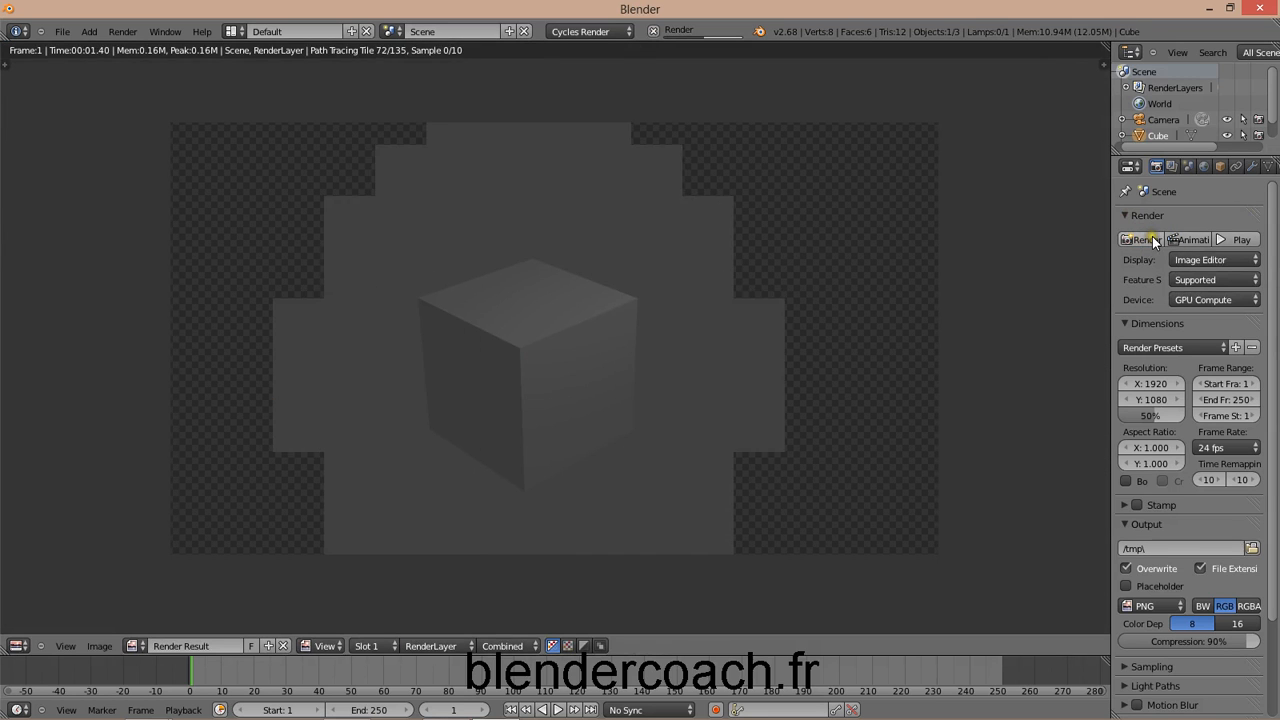
{"action": "left_click", "coordinate": [18, 645]}
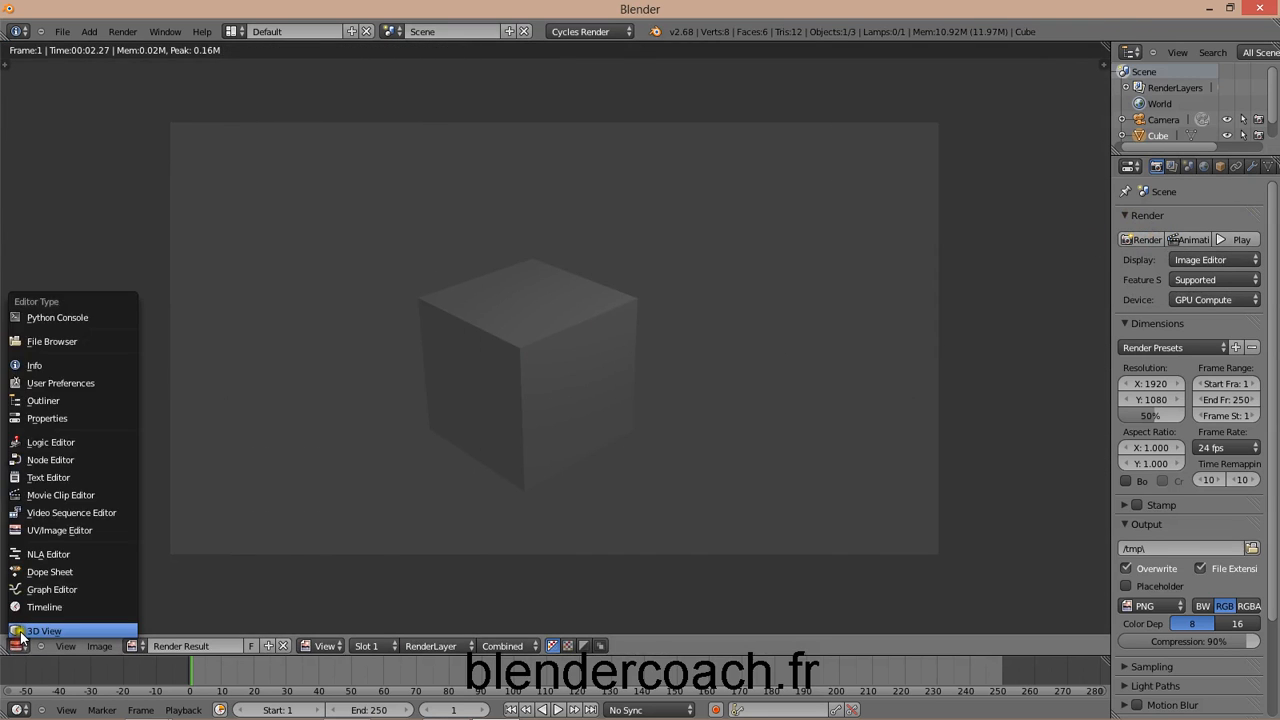
{"action": "left_click", "coordinate": [20, 632]}
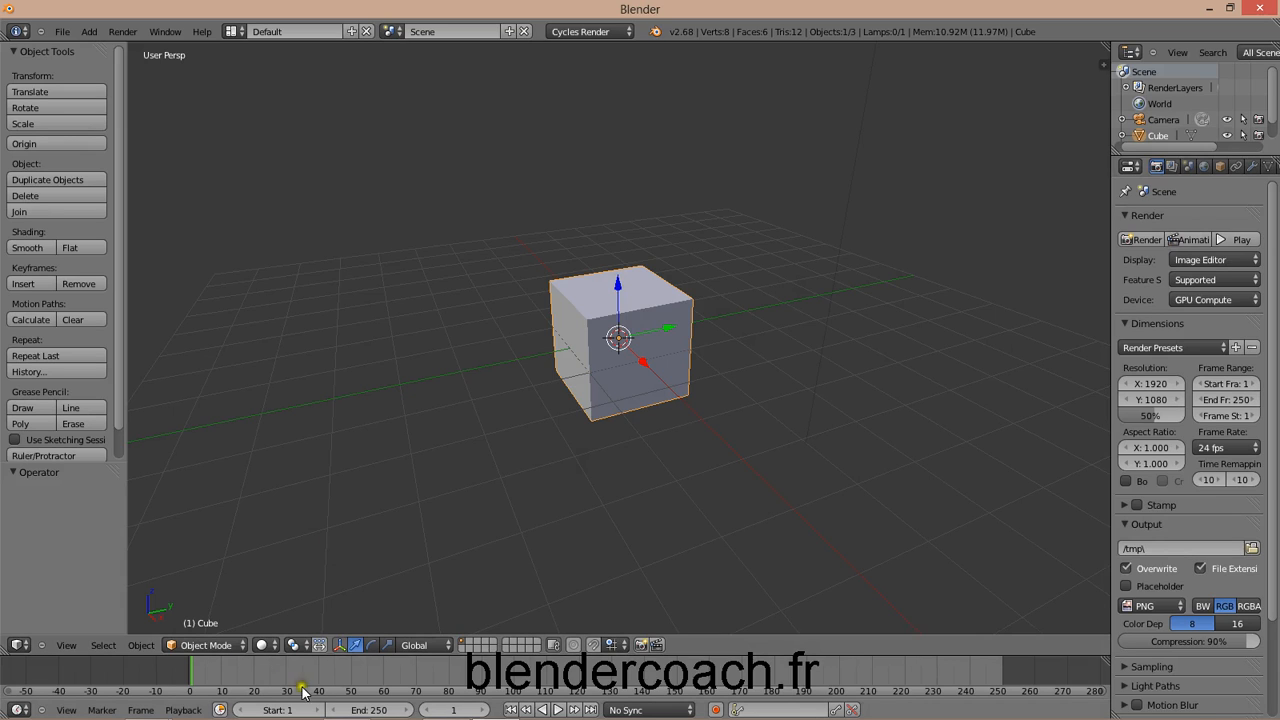
Step: Set the animation's end frame to 10 and insert a Location keyframe for the cube at frame 1
{"action": "left_click", "coordinate": [365, 710]}
{"action": "type", "text": "10"}
{"action": "key", "text": "Return"}
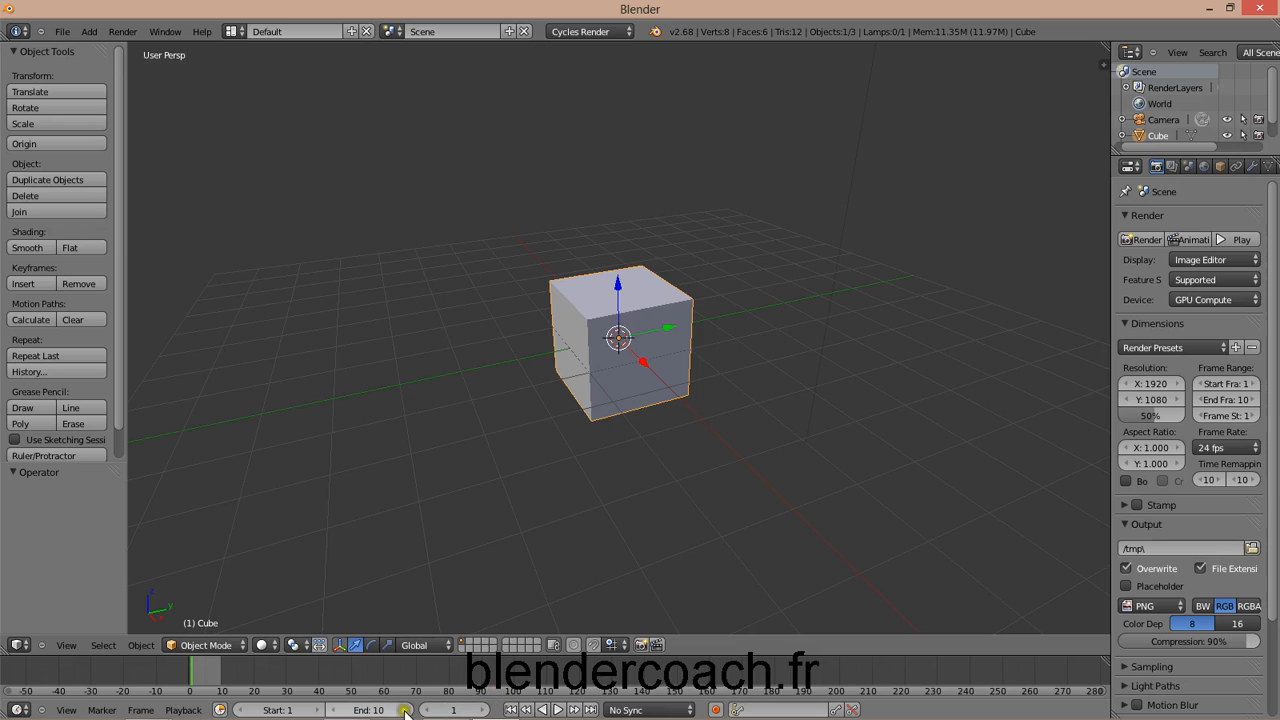
{"action": "mouse_move", "coordinate": [398, 714]}
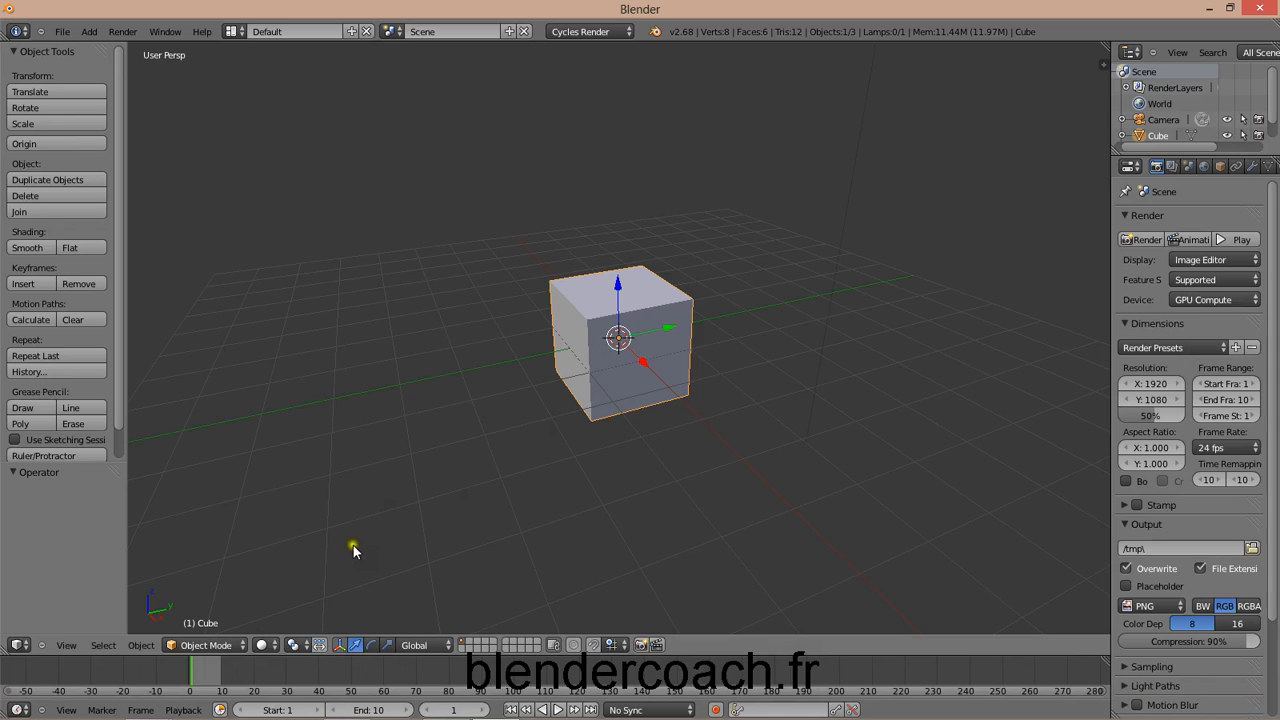
{"action": "key", "text": "i"}
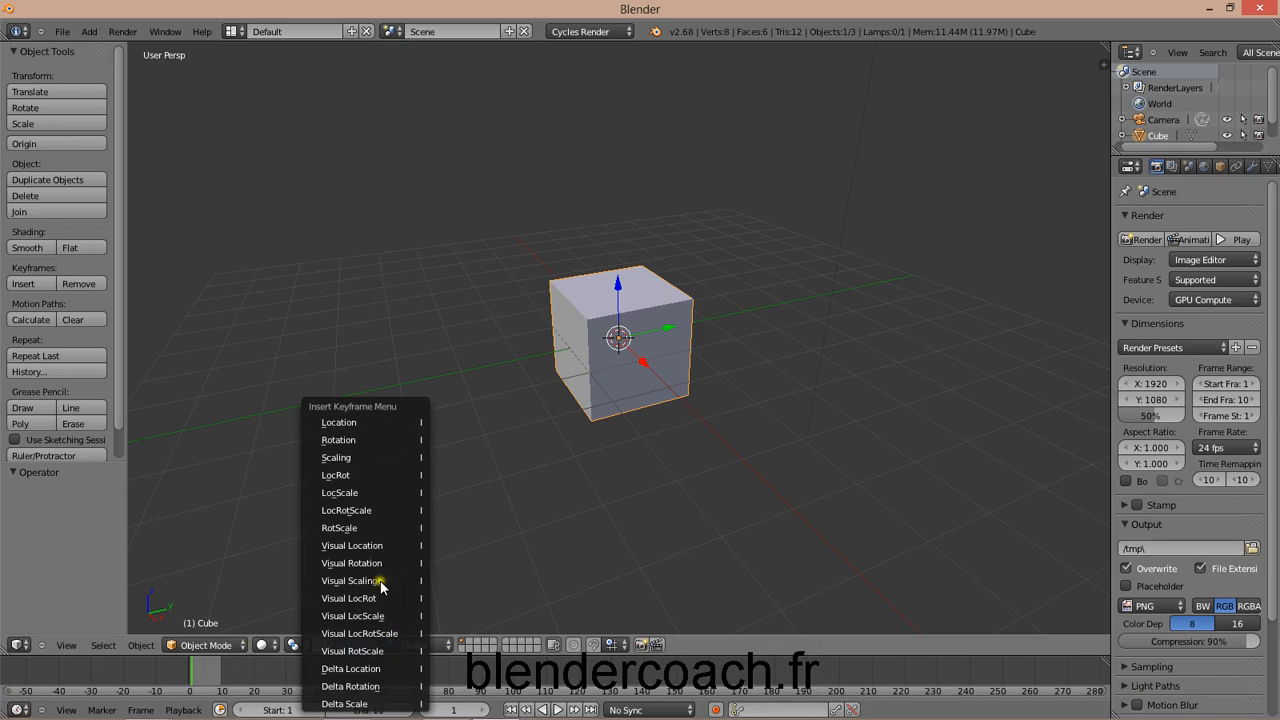
{"action": "left_click", "coordinate": [350, 423]}
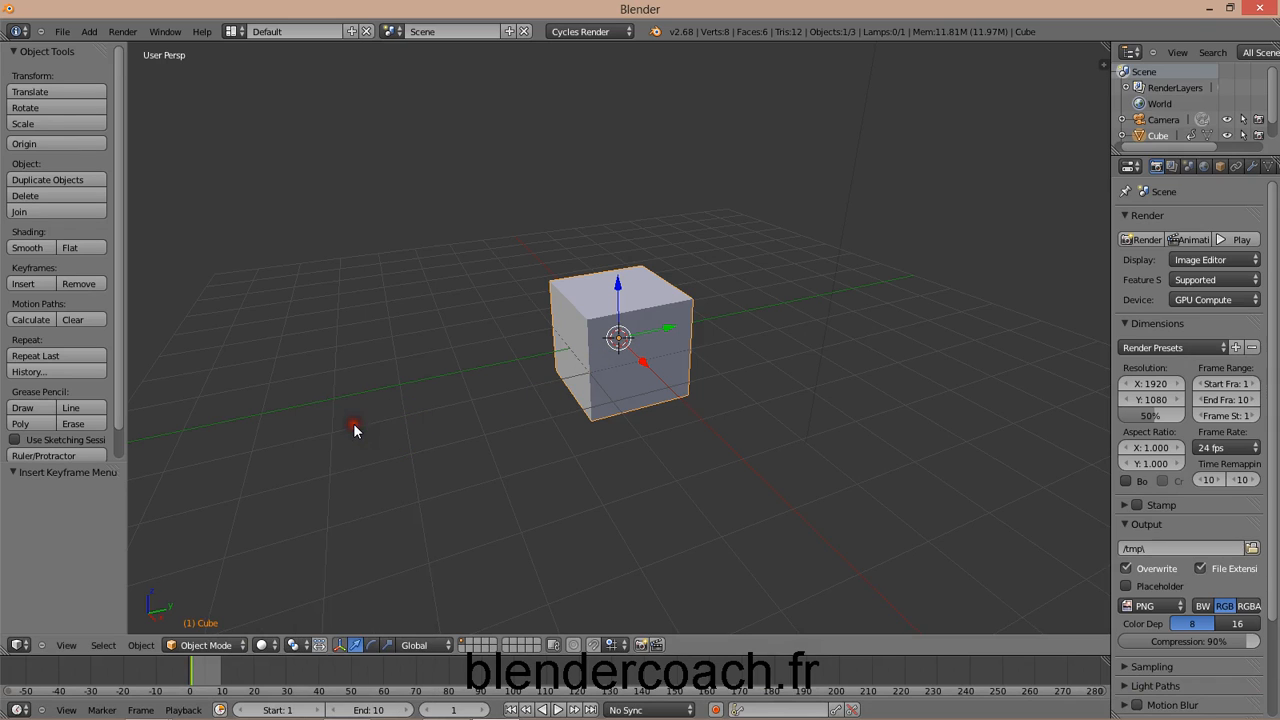
Step: At frame 10, move the cube by about X 1.23, Y 6.11, Z 2.69, insert a Location keyframe, and scrub back to the start
{"action": "left_click", "coordinate": [221, 668]}
{"action": "key", "text": "g"}
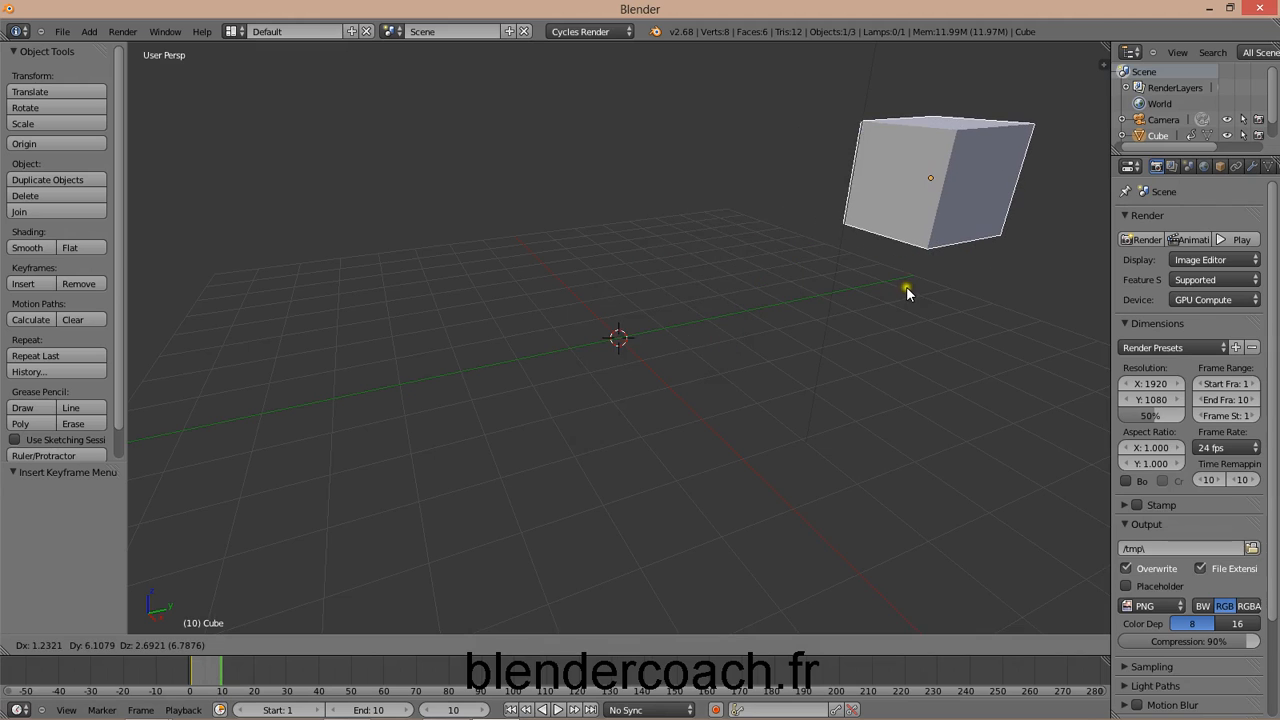
{"action": "left_click", "coordinate": [907, 289]}
{"action": "key", "text": "i"}
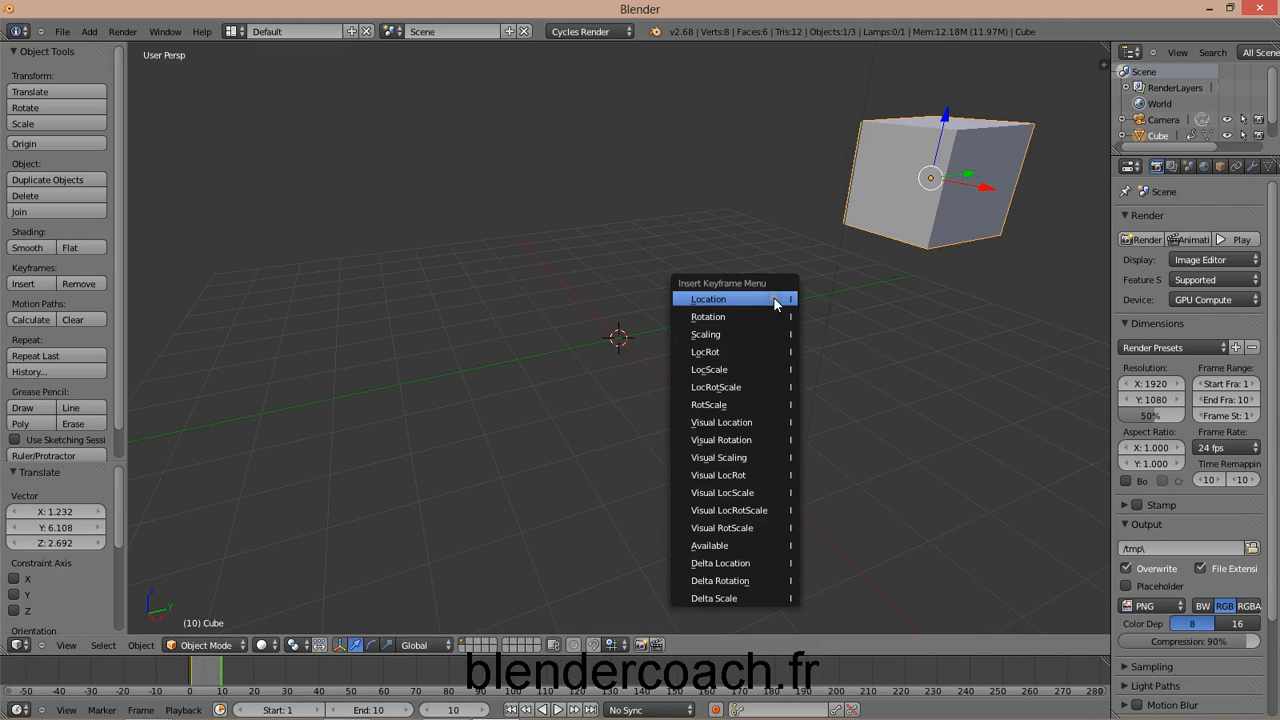
{"action": "left_click", "coordinate": [772, 301]}
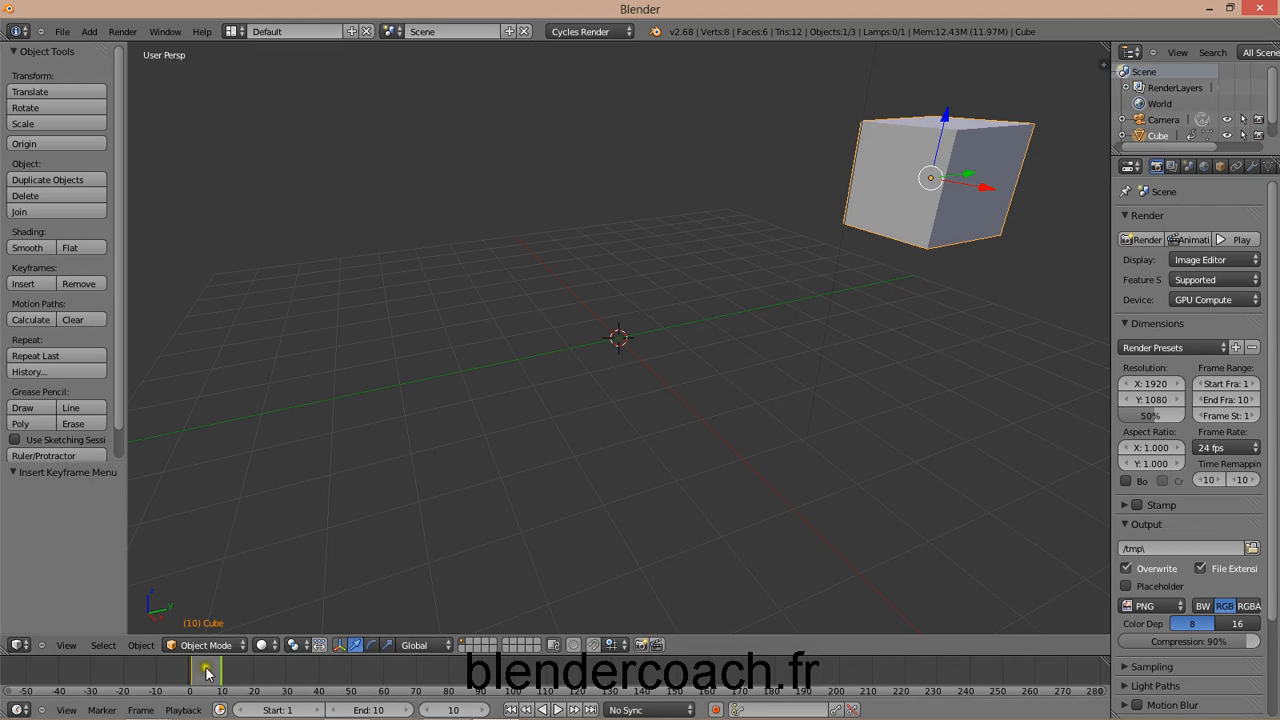
{"action": "left_click_drag", "start_coordinate": [243, 686], "coordinate": [179, 683]}
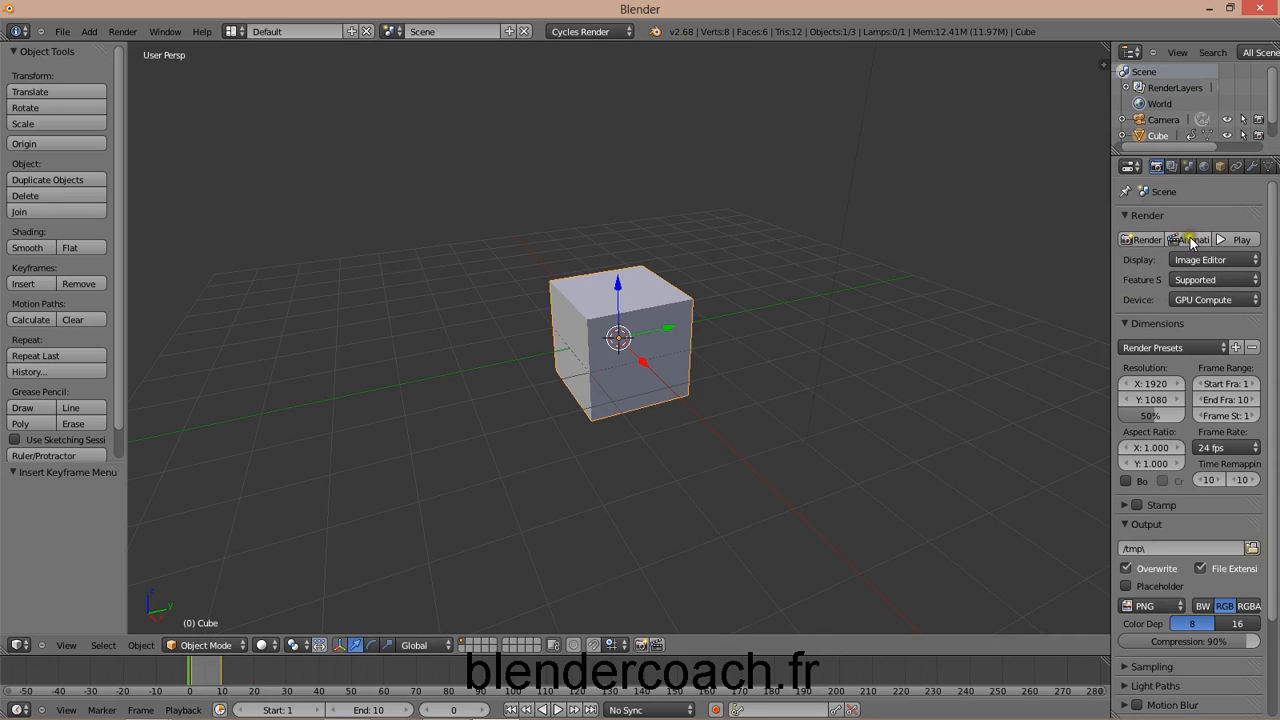
Step: Set the render output location to the Documents folder
{"action": "left_click_drag", "start_coordinate": [1268, 335], "coordinate": [1277, 518]}
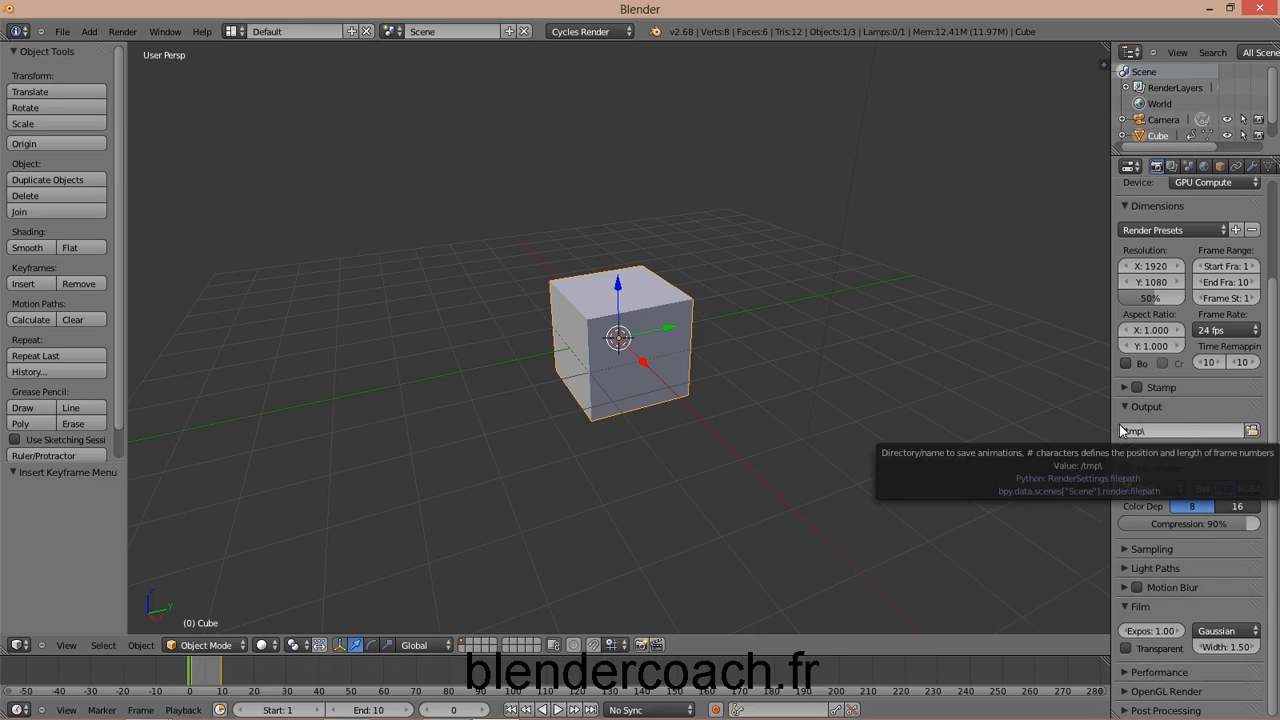
{"action": "left_click", "coordinate": [1250, 431]}
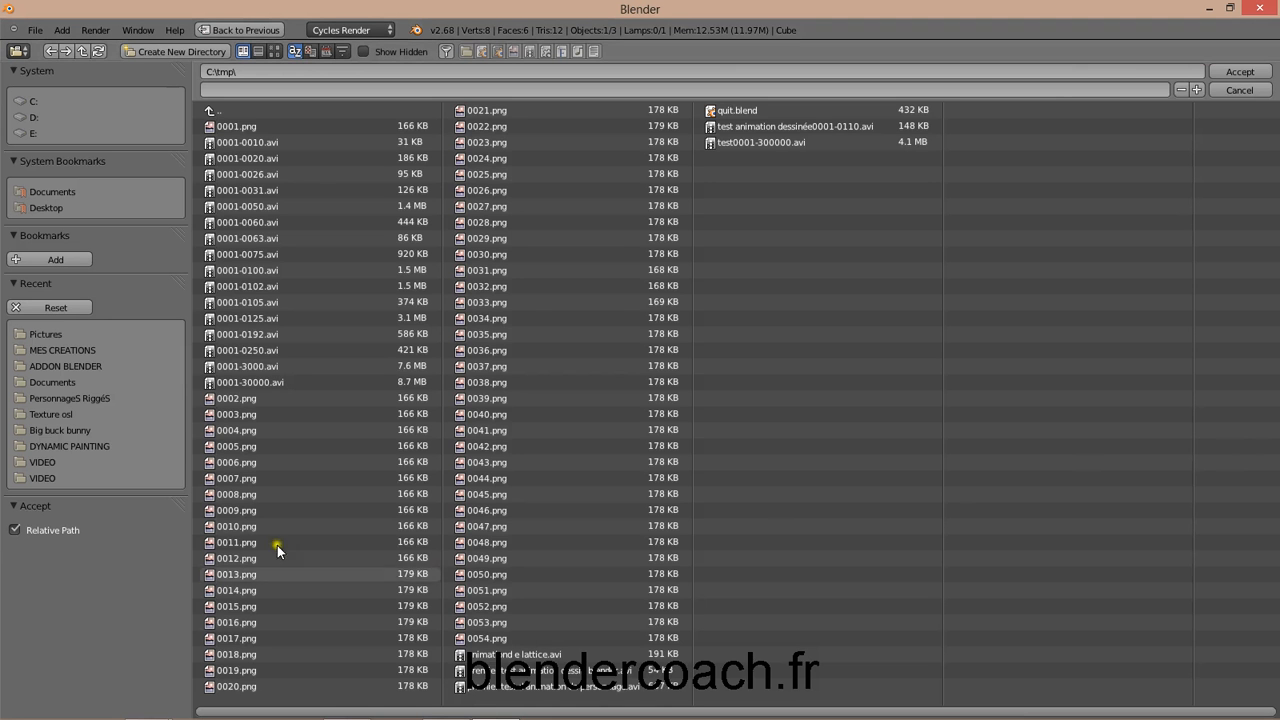
{"action": "left_click", "coordinate": [59, 192]}
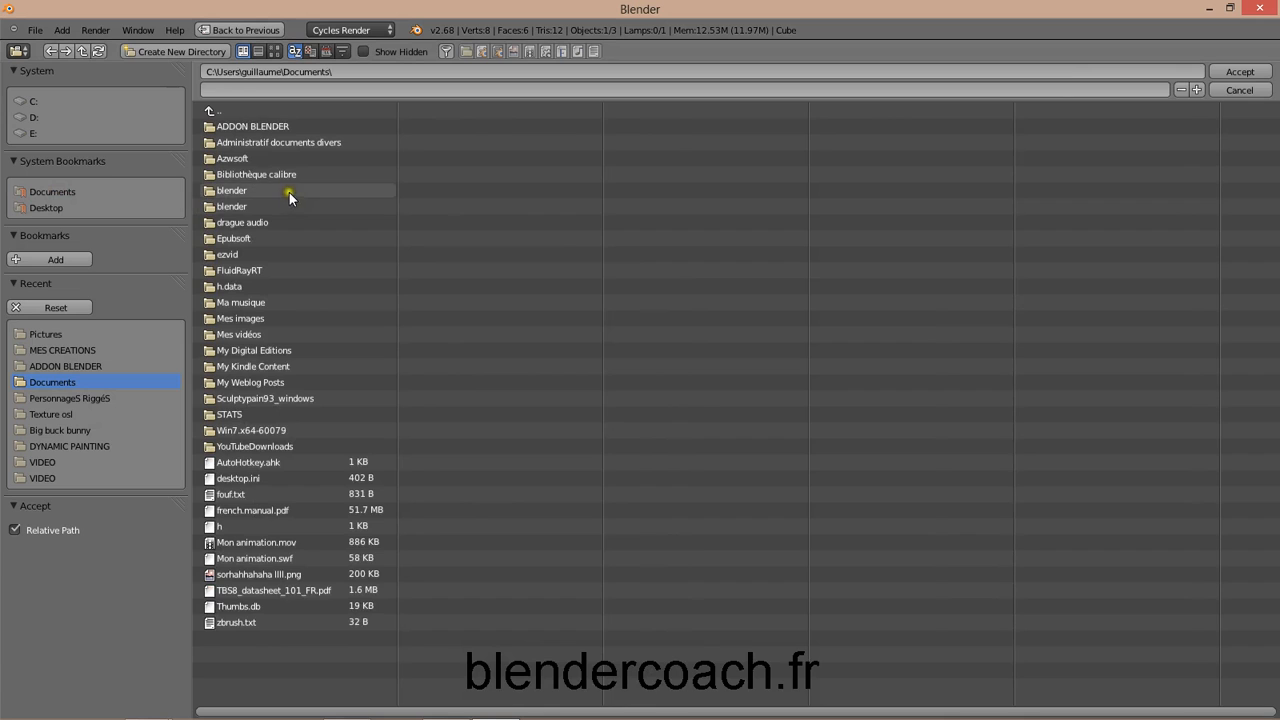
{"action": "left_click", "coordinate": [1240, 72]}
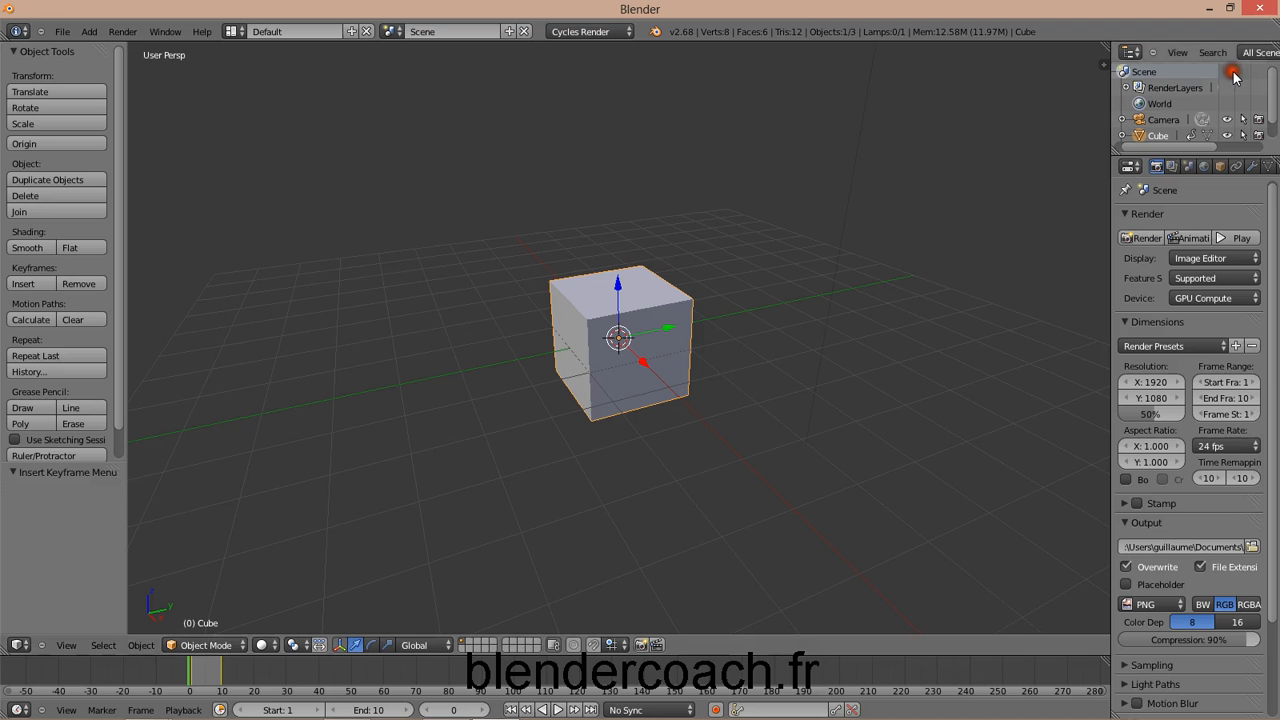
Step: Set the output file format to the Xvid movie format
{"action": "left_click", "coordinate": [1174, 606]}
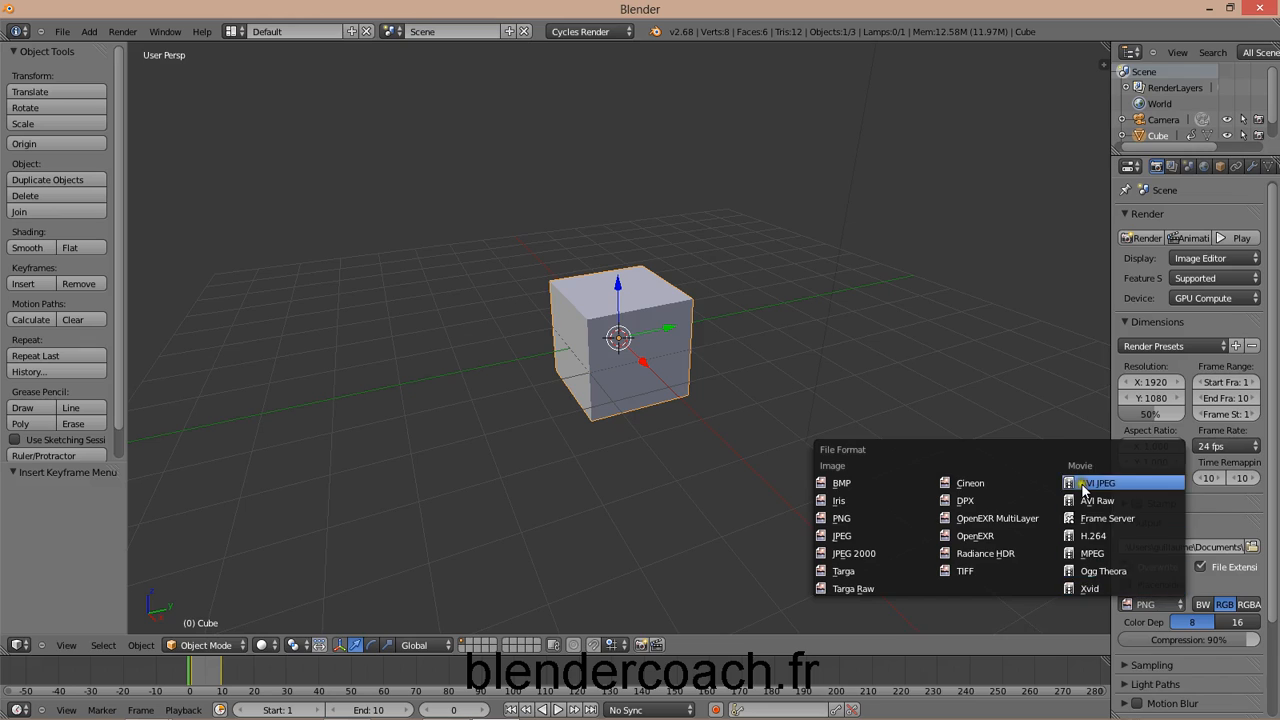
{"action": "left_click", "coordinate": [1149, 604]}
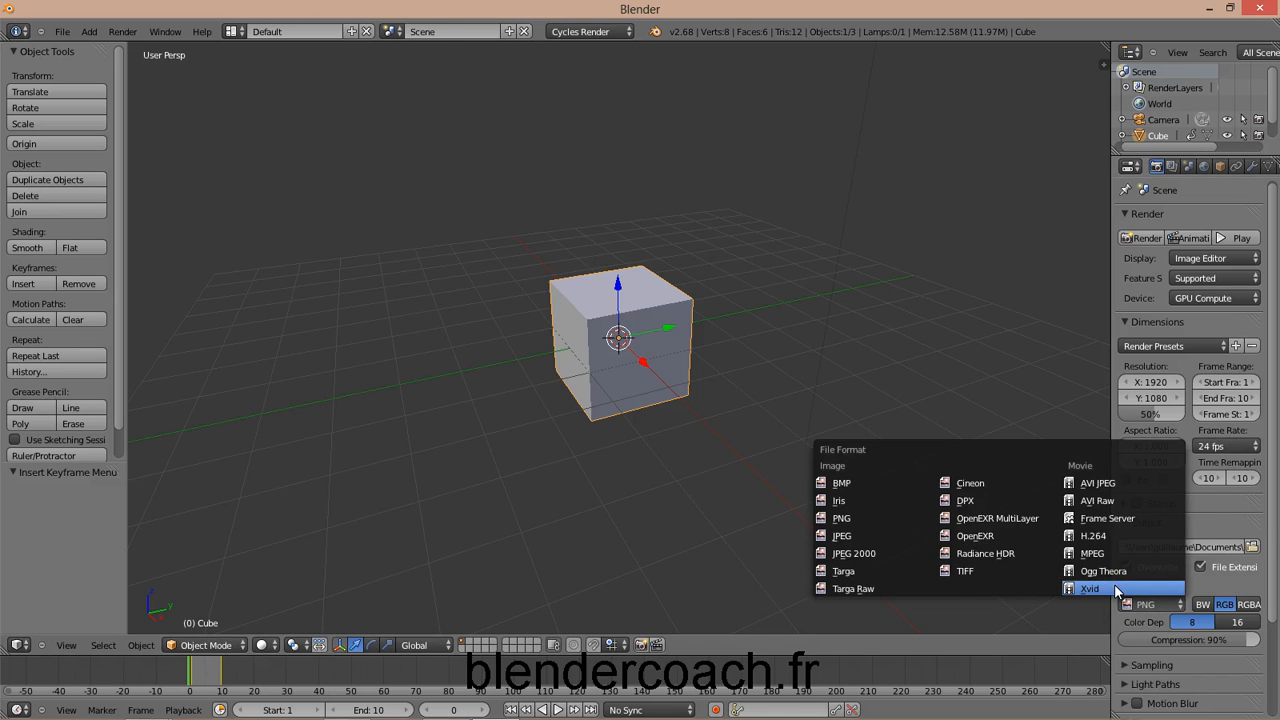
{"action": "left_click", "coordinate": [1111, 589]}
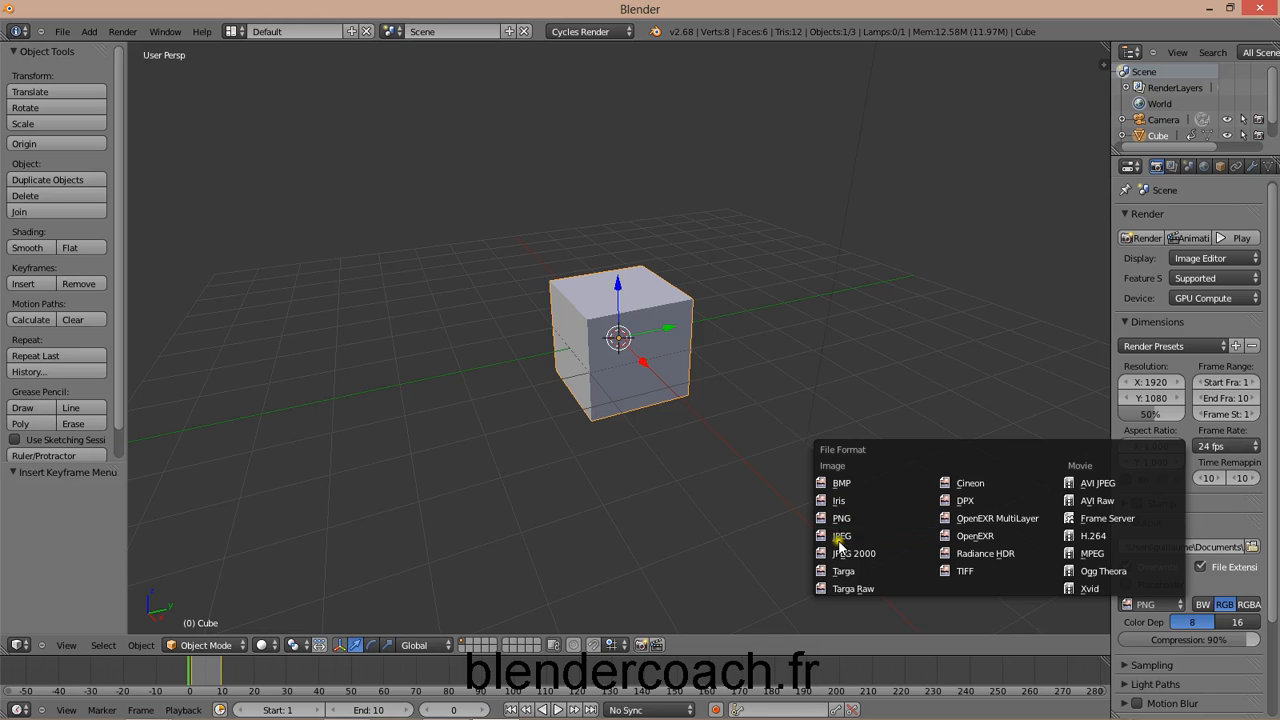
{"action": "left_click", "coordinate": [1085, 588]}
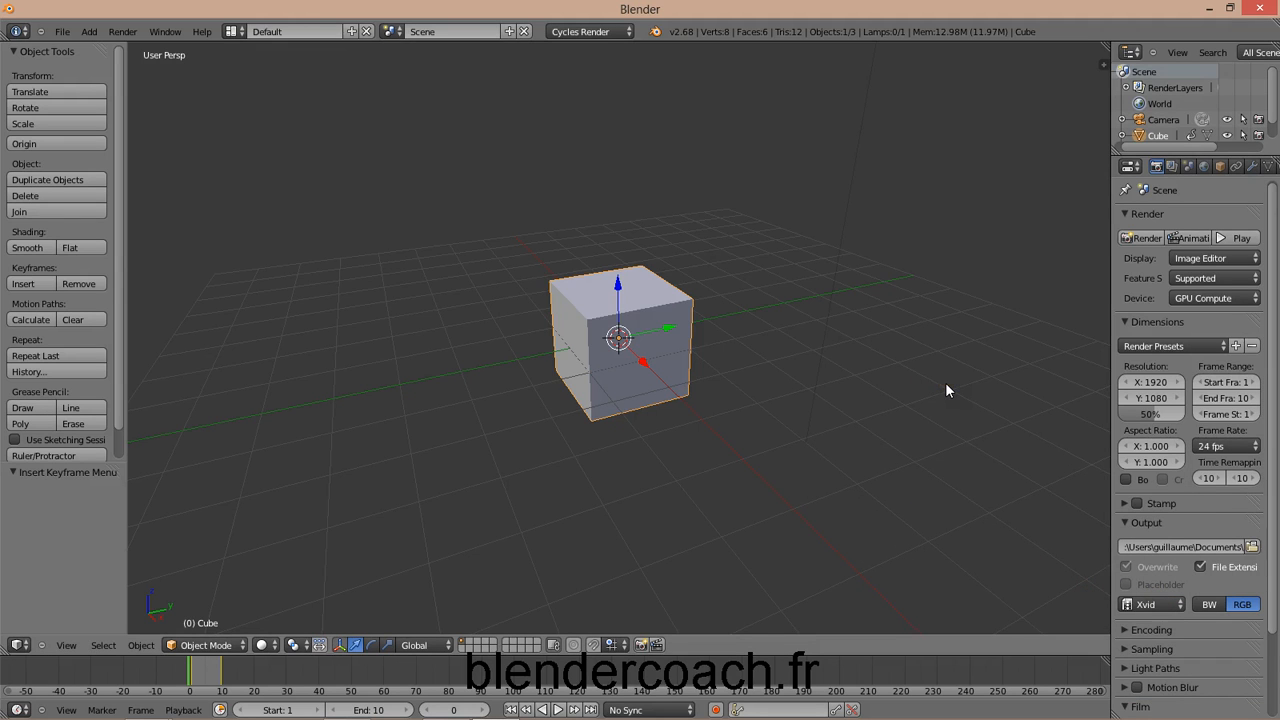
Step: Check the camera view, render the full animation to the output folder, and set the current frame to 1
{"action": "key", "text": "KP_0"}
{"action": "key", "text": "KP_0"}
{"action": "left_click", "coordinate": [1180, 238]}
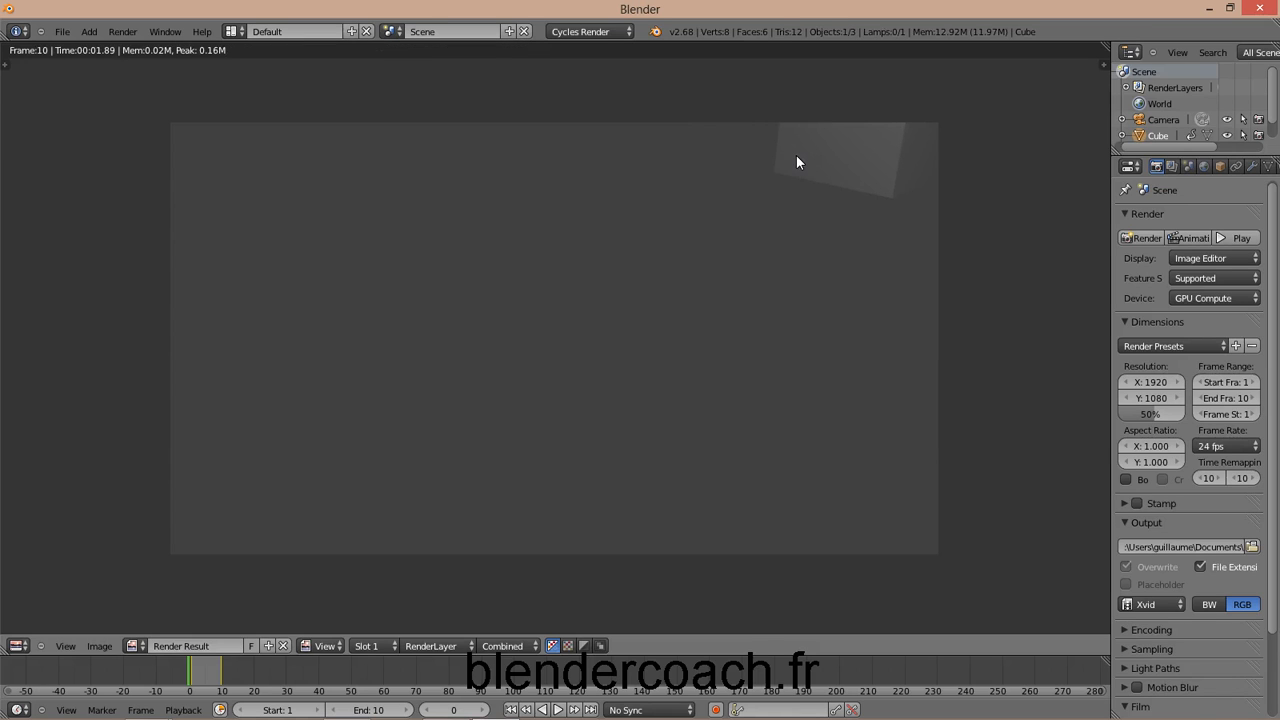
{"action": "left_click", "coordinate": [868, 12]}
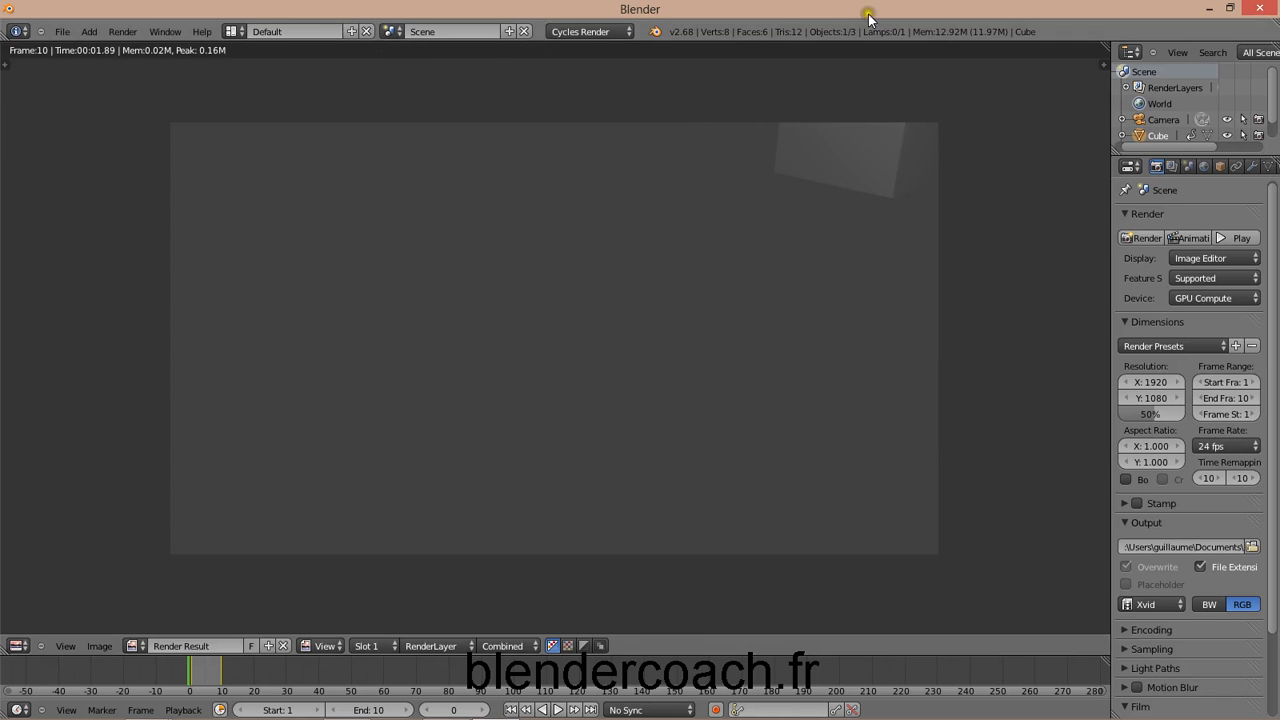
{"action": "left_click", "coordinate": [1012, 176]}
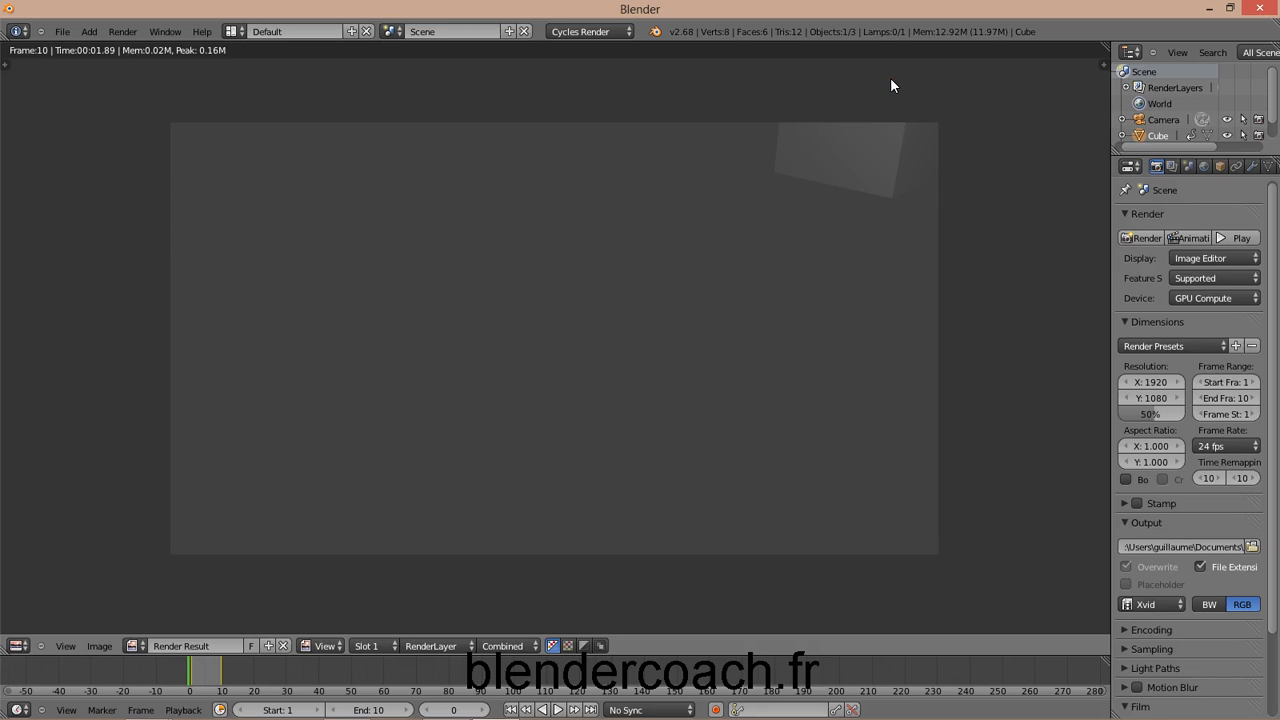
{"action": "left_click", "coordinate": [193, 682]}
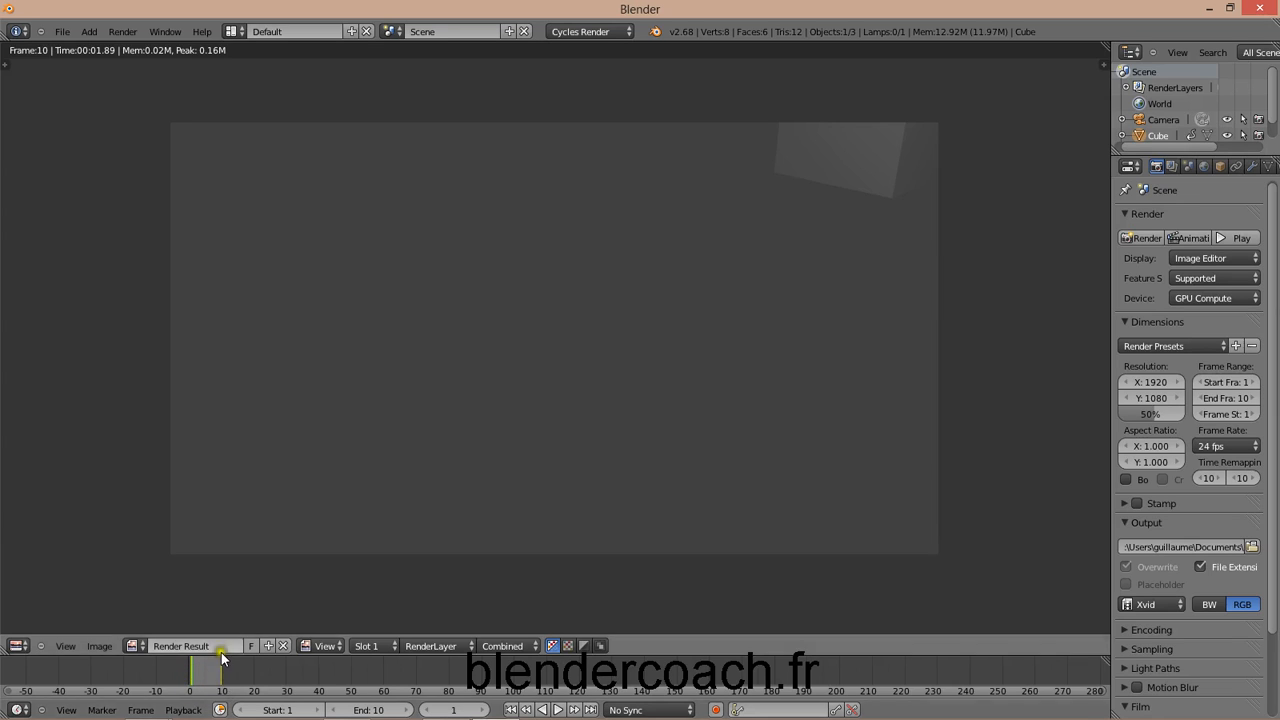
Step: Switch to File Explorer and open the Documents library
{"action": "mouse_move", "coordinate": [36, 716]}
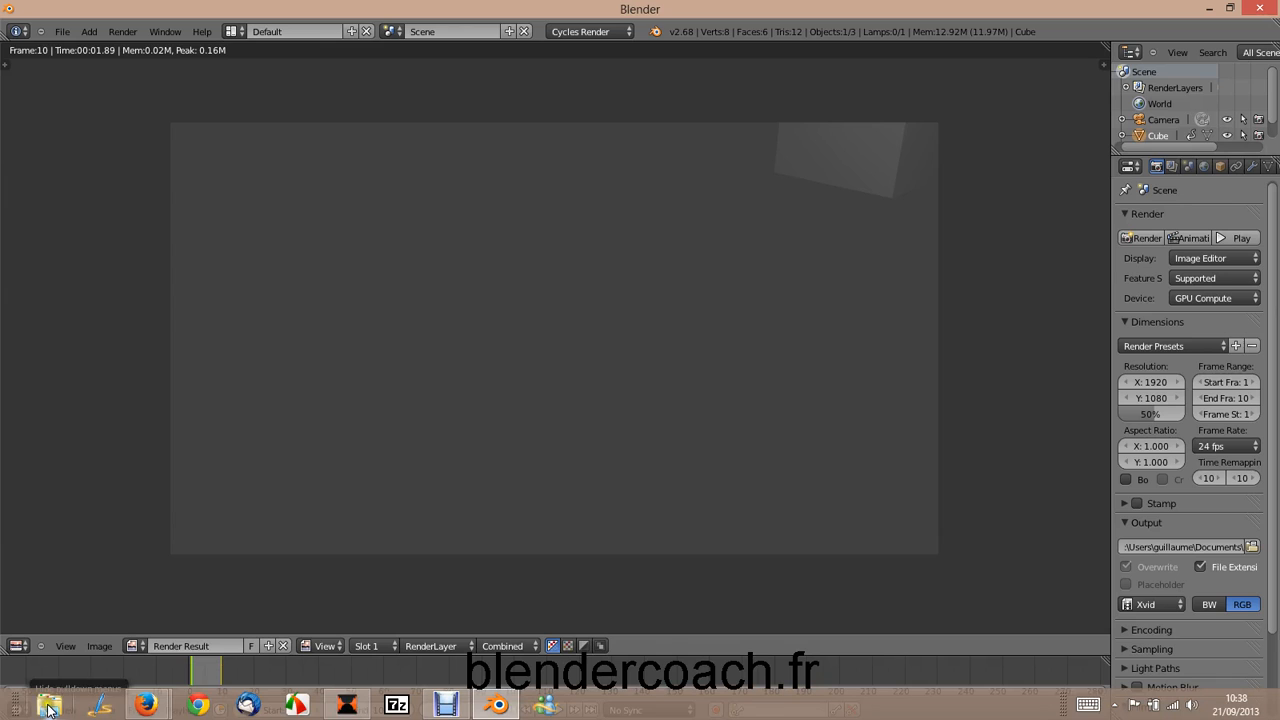
{"action": "left_click", "coordinate": [51, 704]}
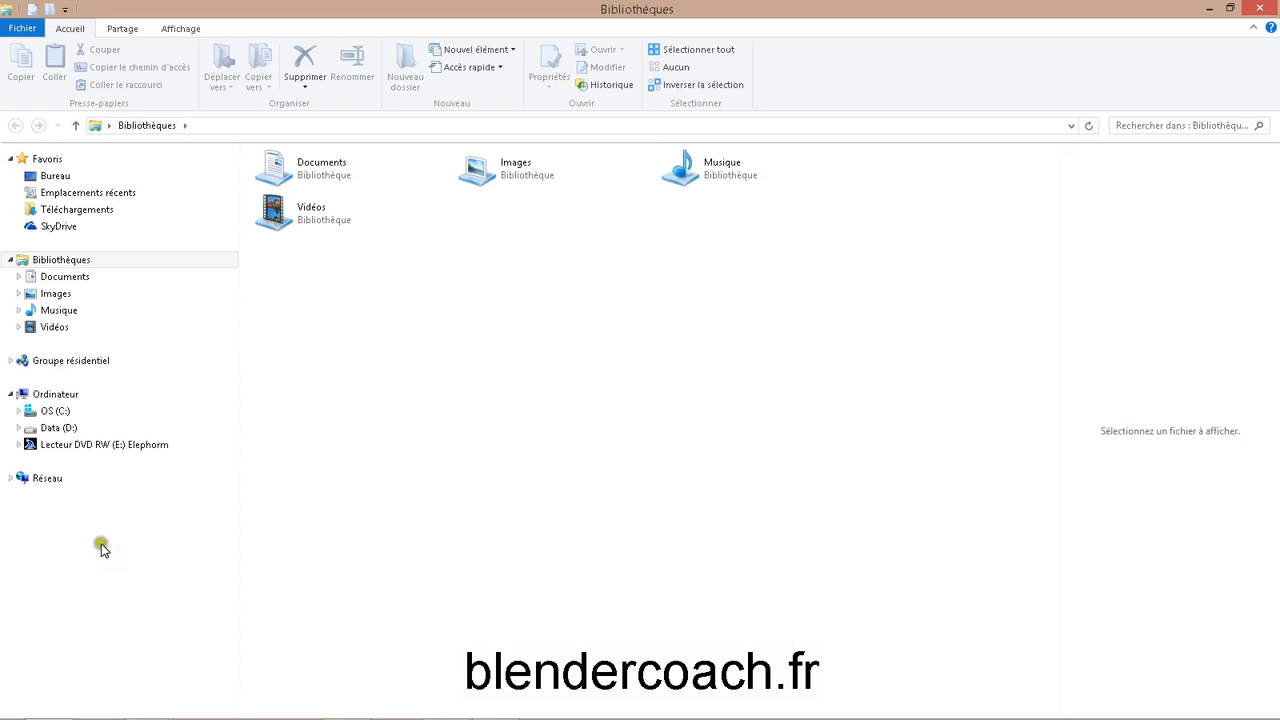
{"action": "double_click", "coordinate": [318, 175]}
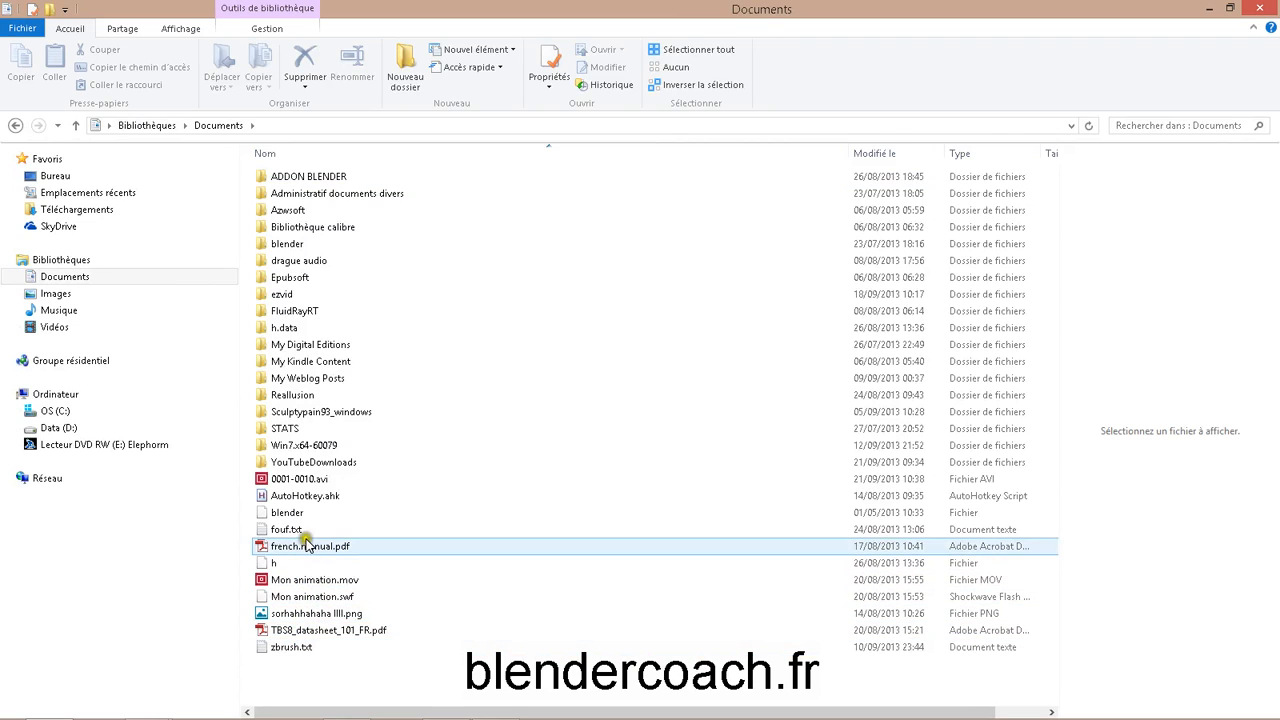
Step: Play the rendered video 0001-0010.avi in VLC media player and dismiss its update dialog
{"action": "left_click", "coordinate": [303, 481]}
{"action": "right_click", "coordinate": [304, 485]}
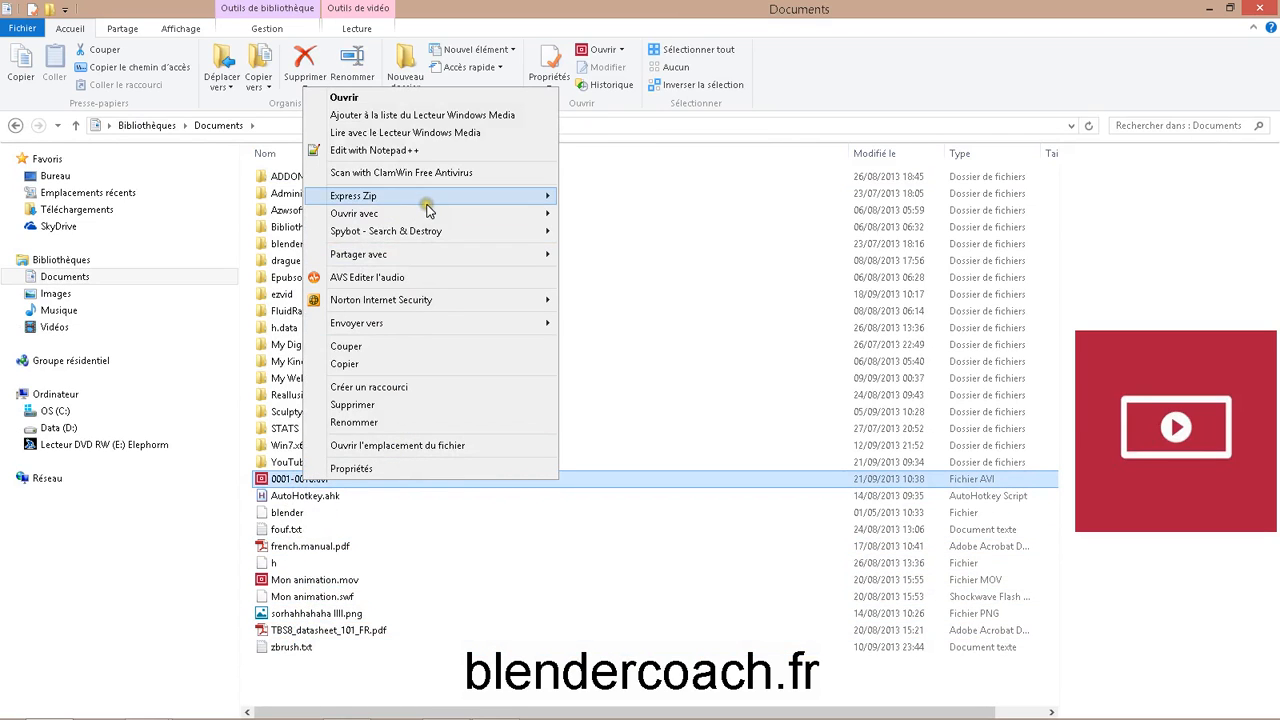
{"action": "mouse_move", "coordinate": [430, 214]}
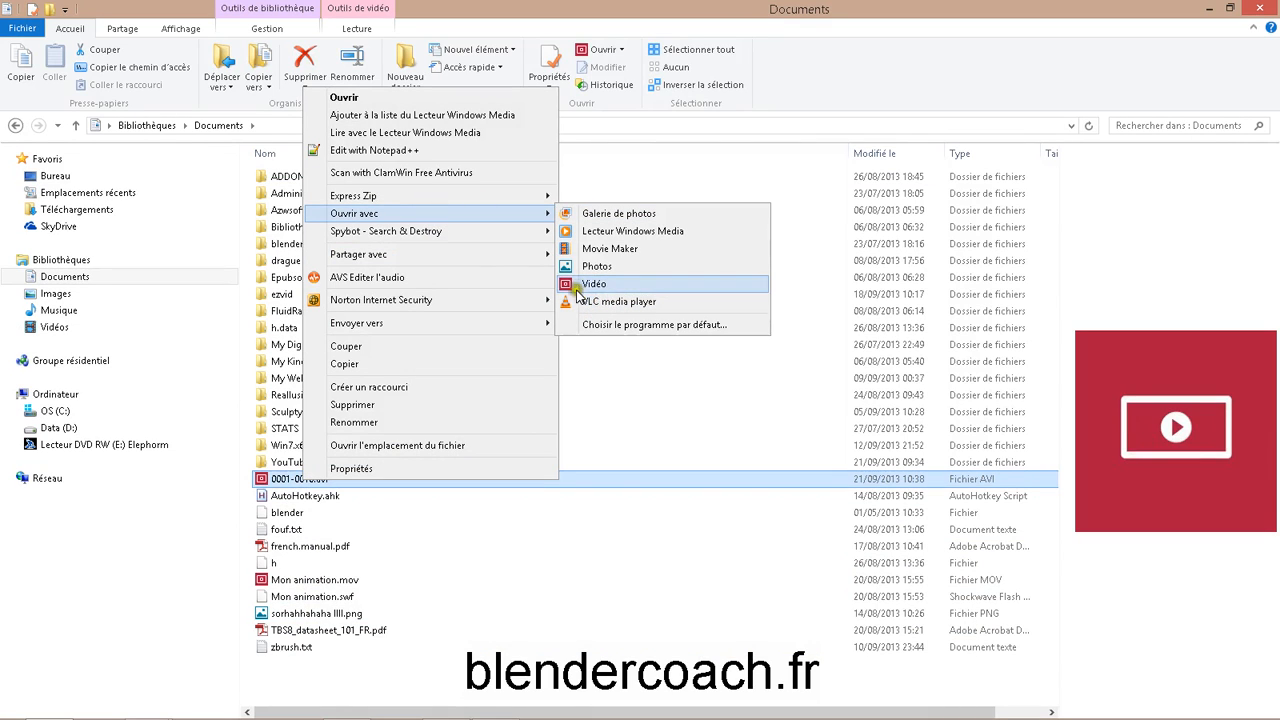
{"action": "left_click", "coordinate": [615, 303]}
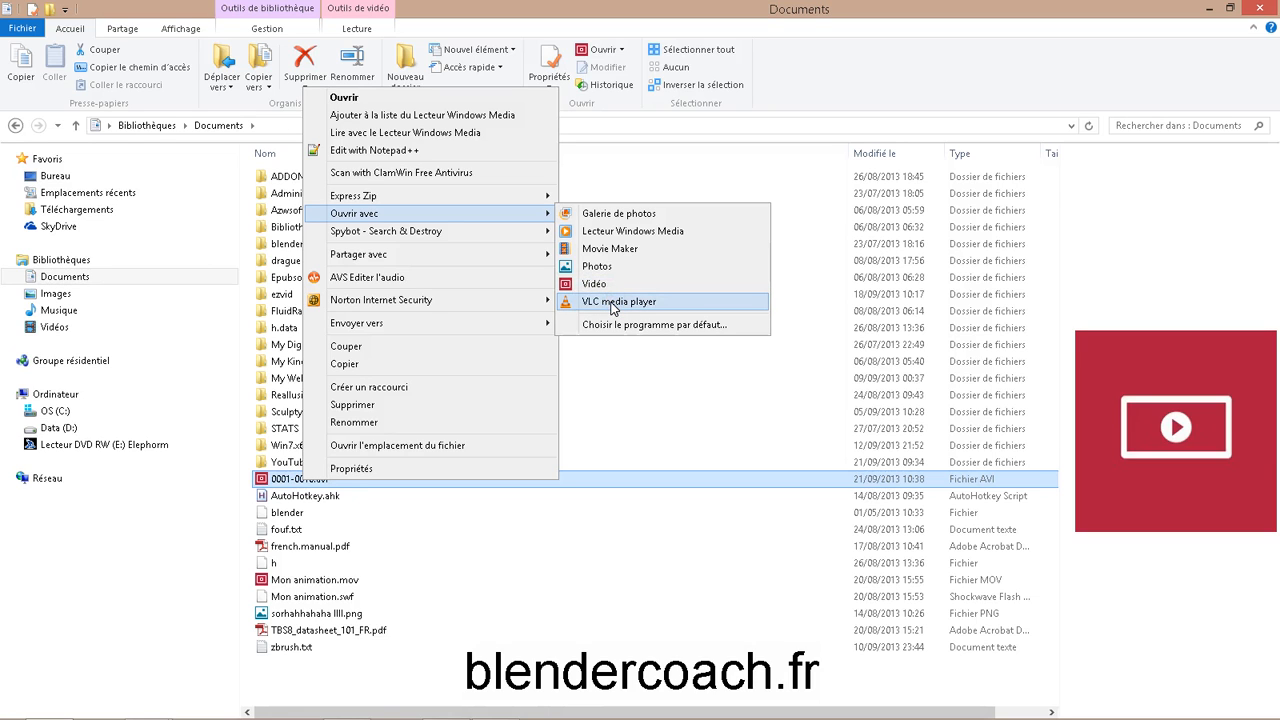
{"action": "left_click", "coordinate": [615, 302]}
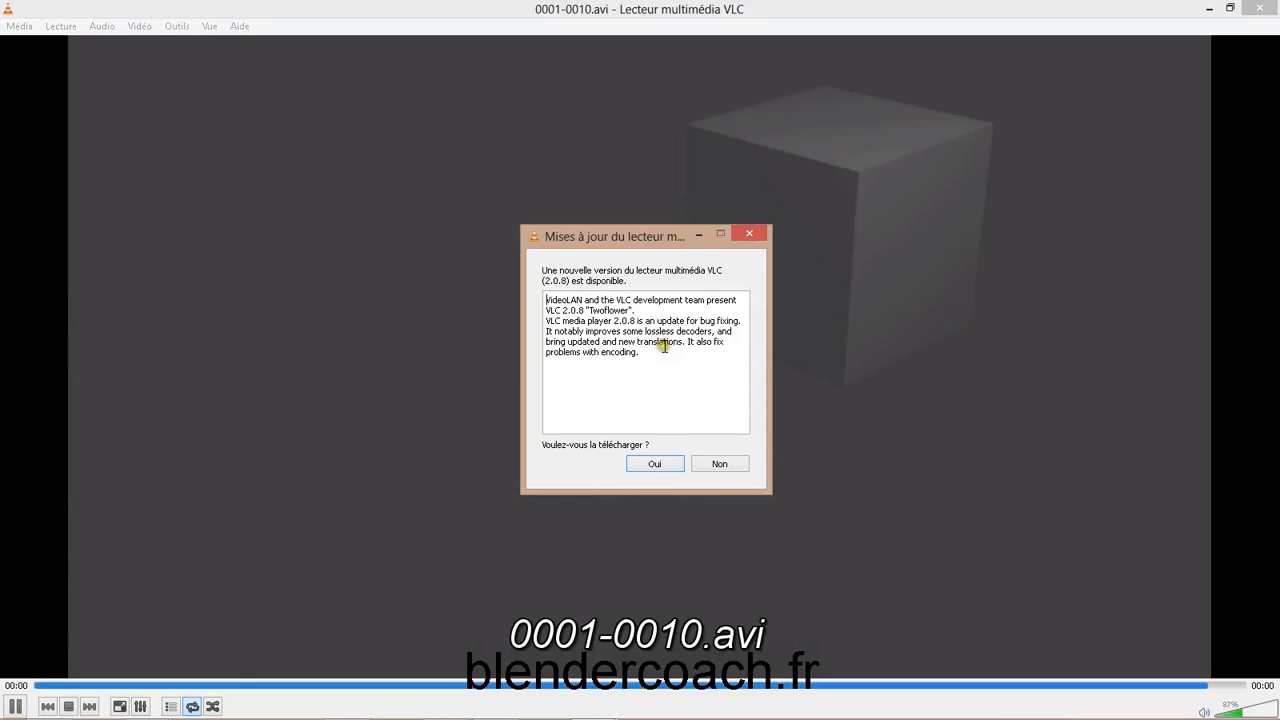
{"action": "left_click", "coordinate": [750, 234]}
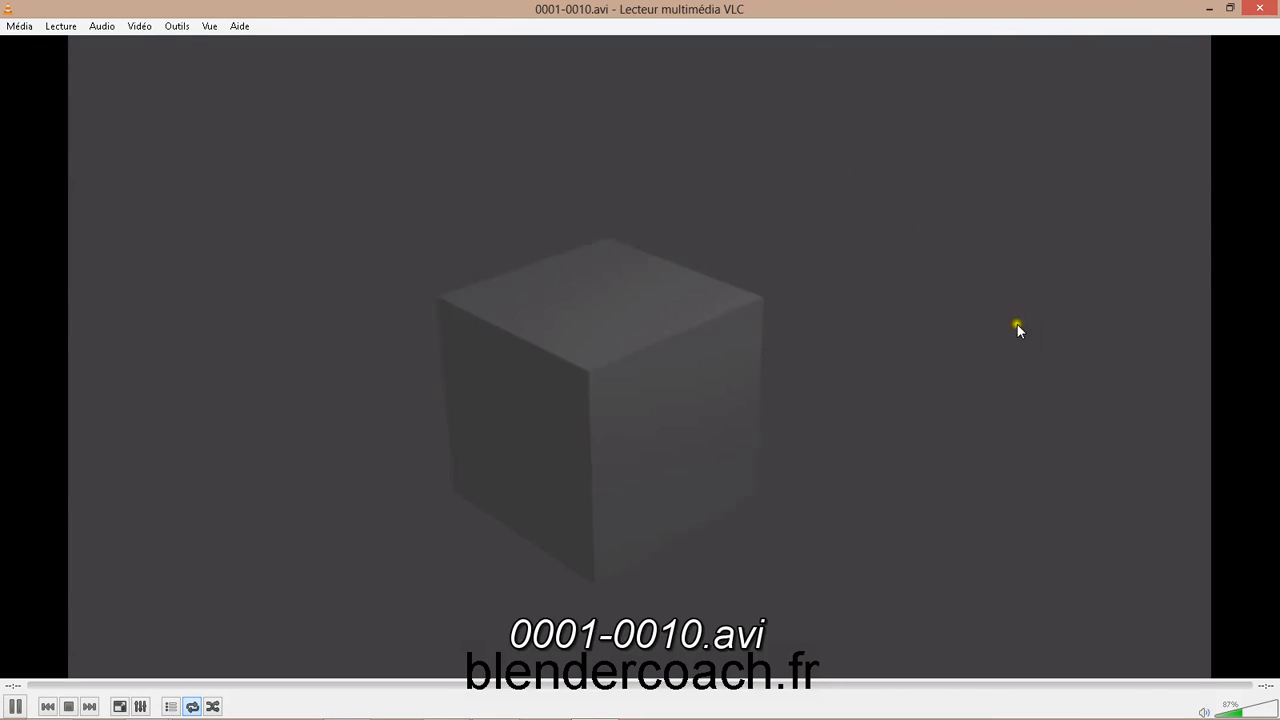
Step: Switch from the video player back to Blender's render result
{"action": "mouse_move", "coordinate": [284, 712]}
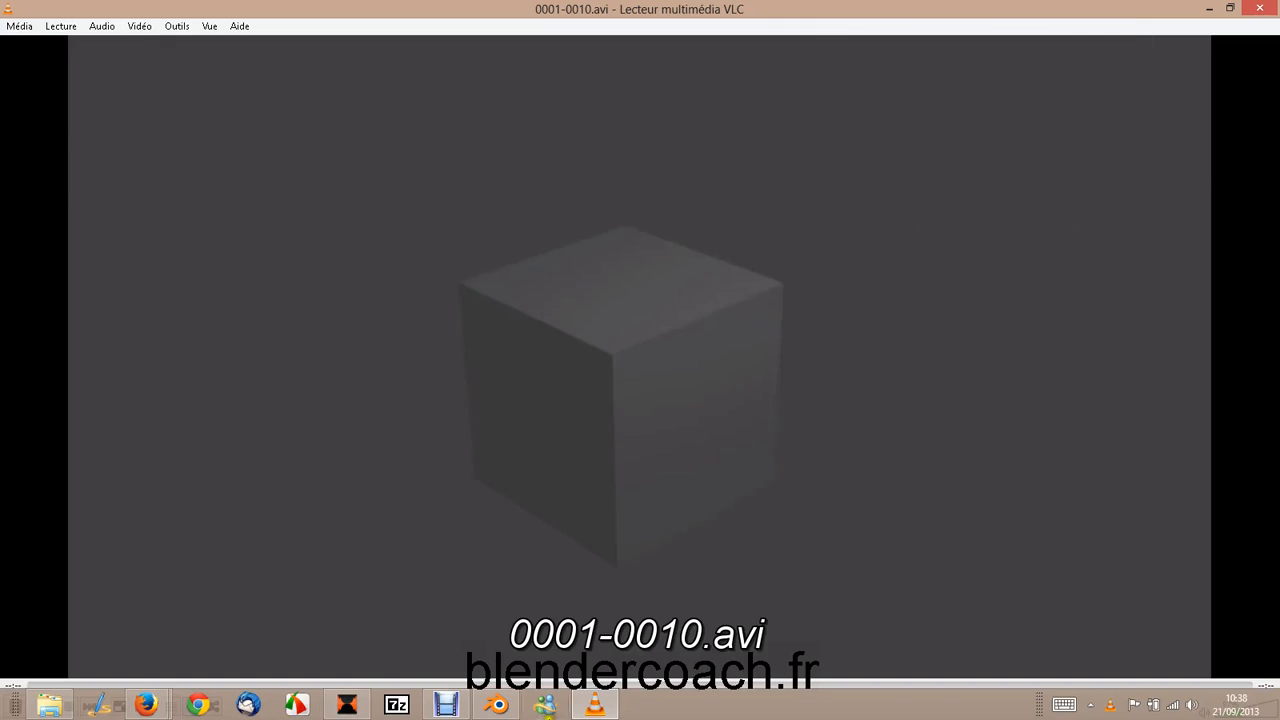
{"action": "left_click", "coordinate": [496, 705]}
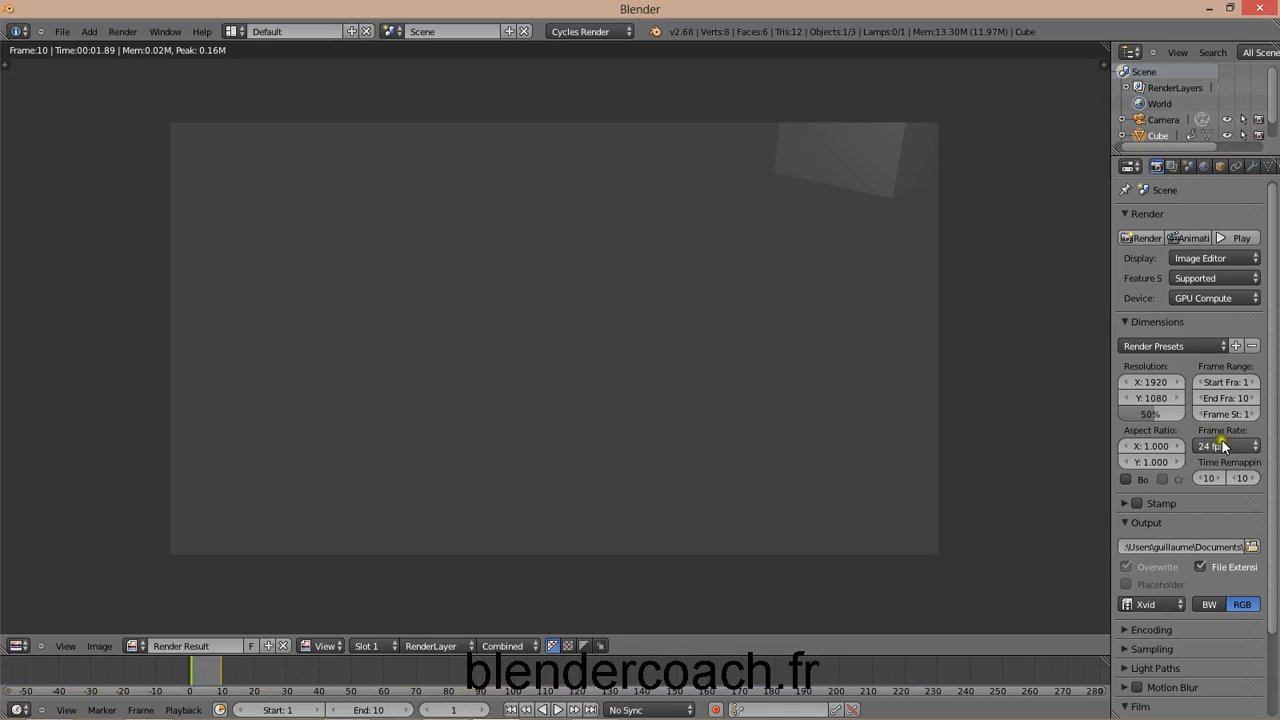
{"action": "mouse_move", "coordinate": [640, 716]}
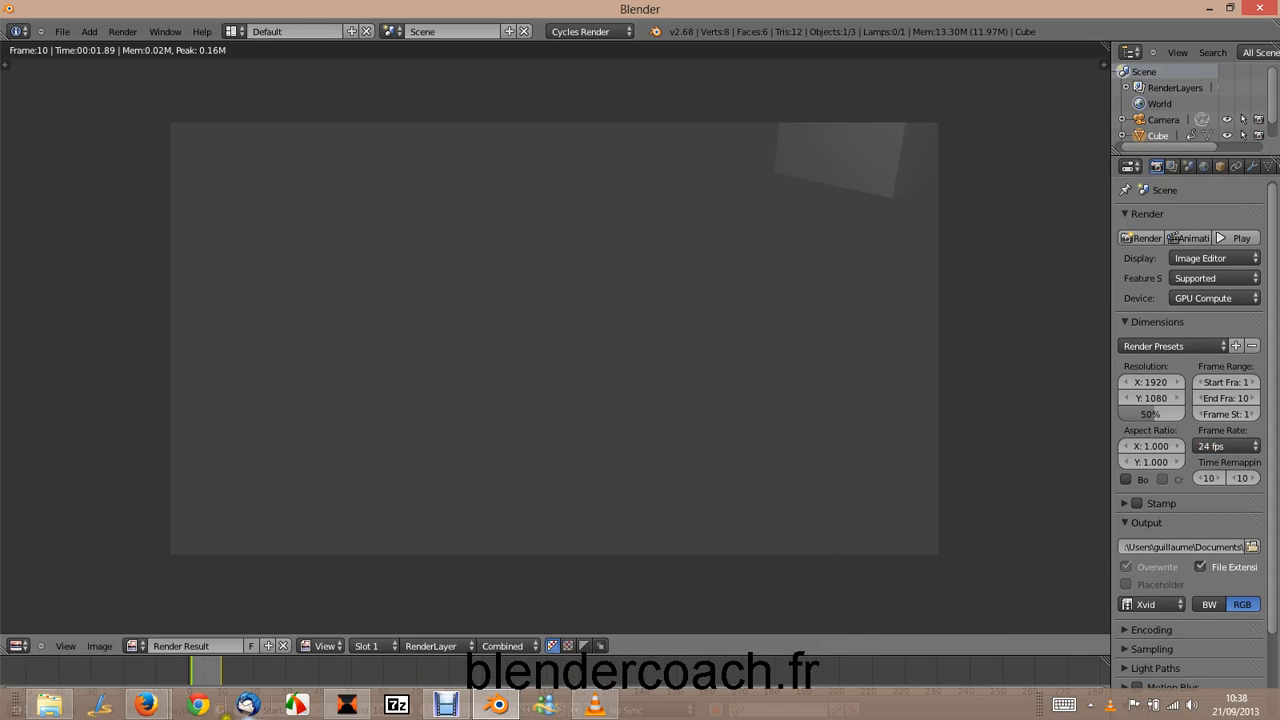
Step: Switch to VLC media player, close it, and change Blender's render result area back to the 3D View
{"action": "left_click", "coordinate": [592, 706]}
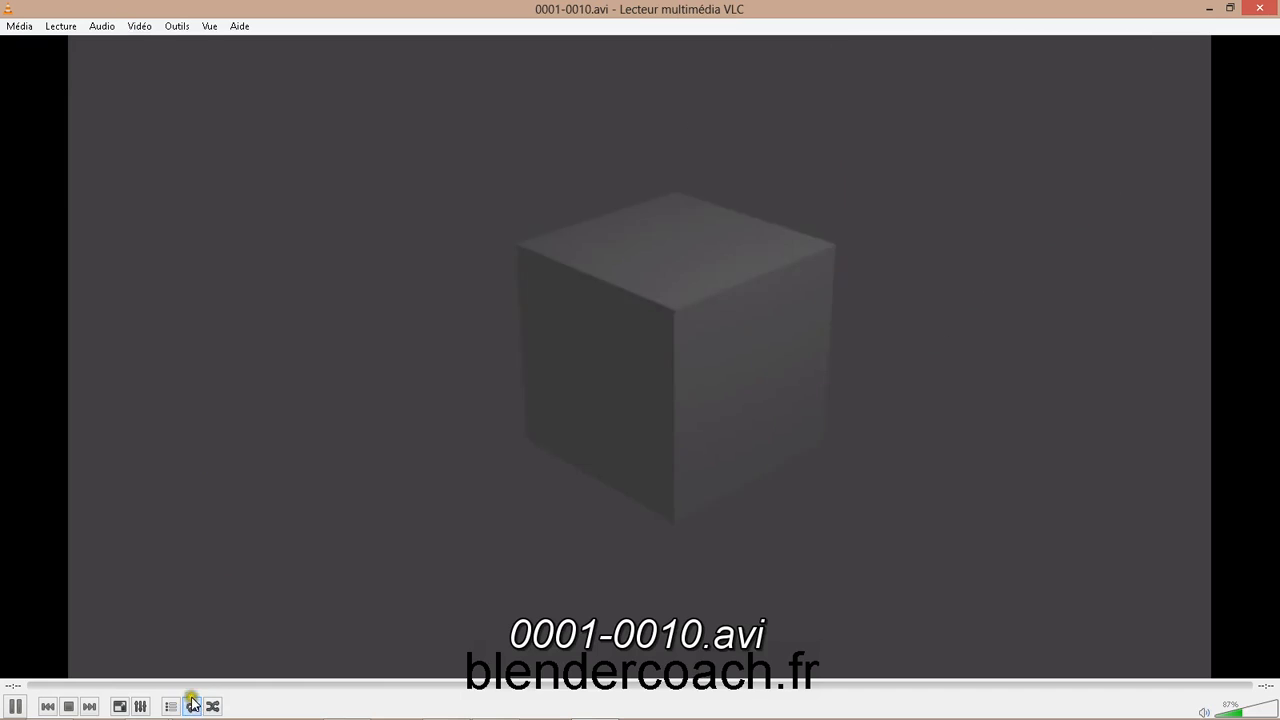
{"action": "left_click", "coordinate": [1263, 10]}
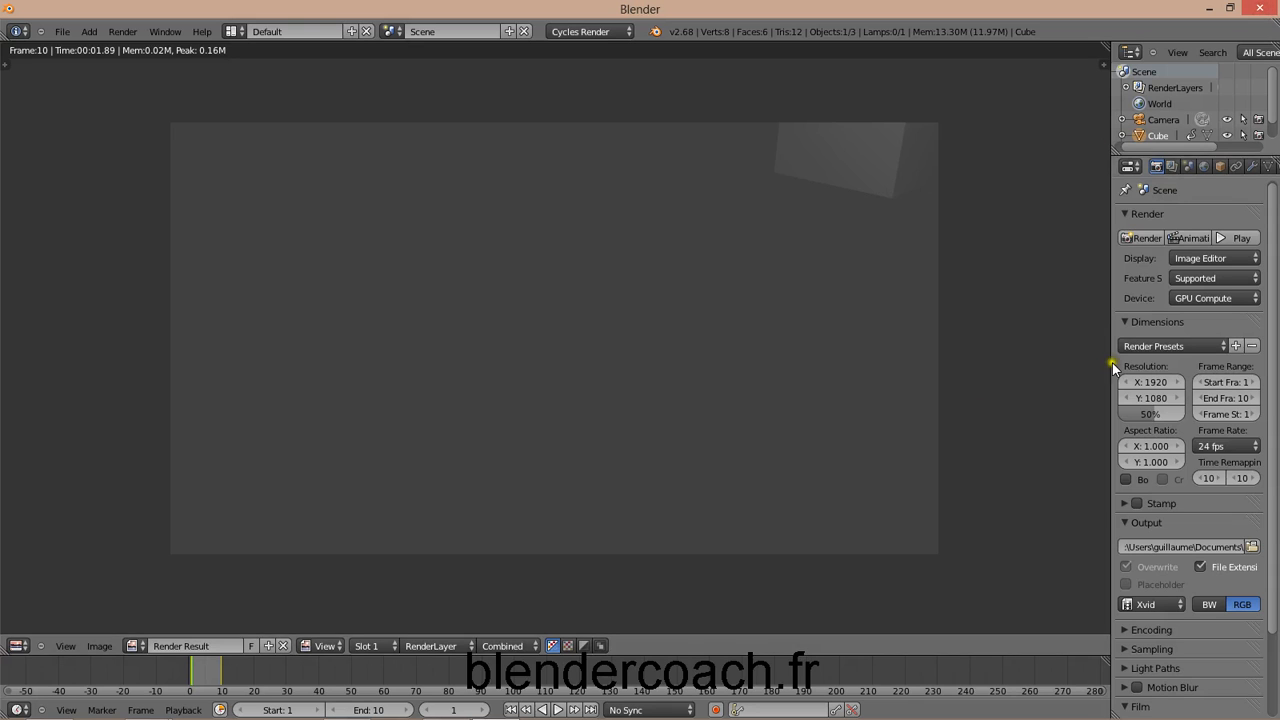
{"action": "left_click", "coordinate": [12, 646]}
{"action": "left_click", "coordinate": [40, 628]}
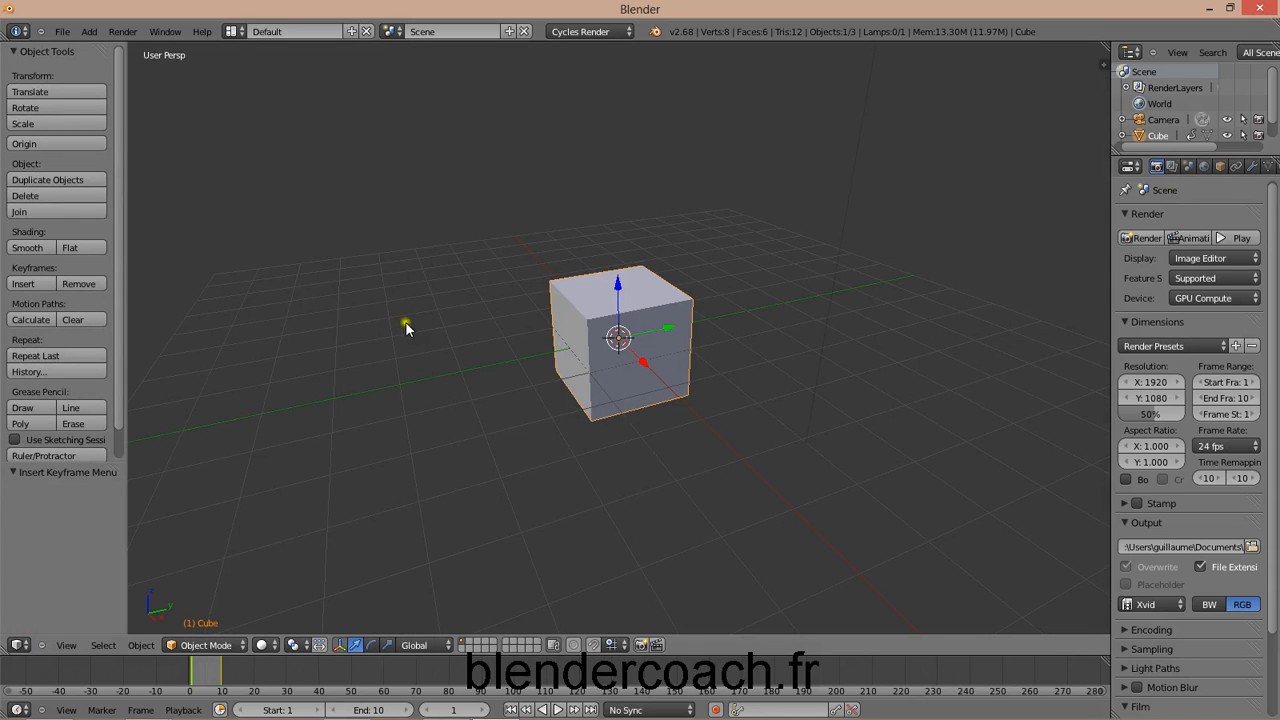
Step: Try the Full Screen render display option, set it back to Image Editor, render frame 1, and return to the 3D View
{"action": "left_click", "coordinate": [1204, 259]}
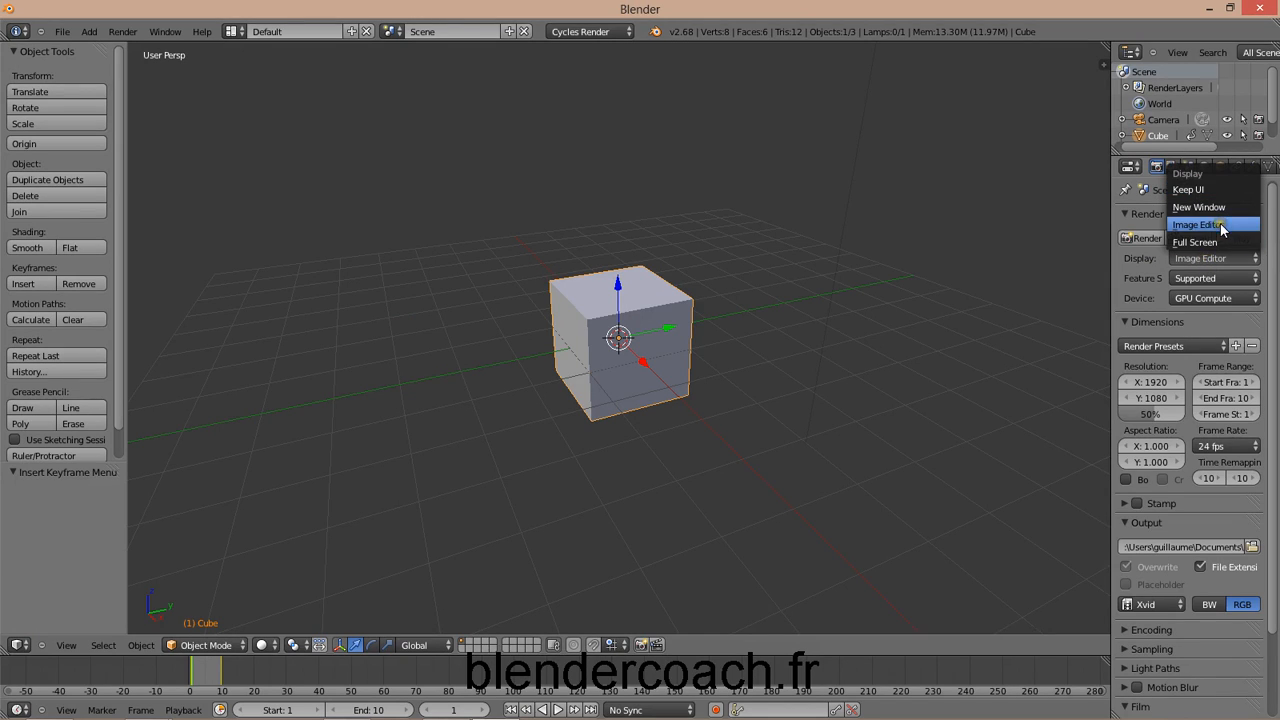
{"action": "left_click", "coordinate": [1219, 242]}
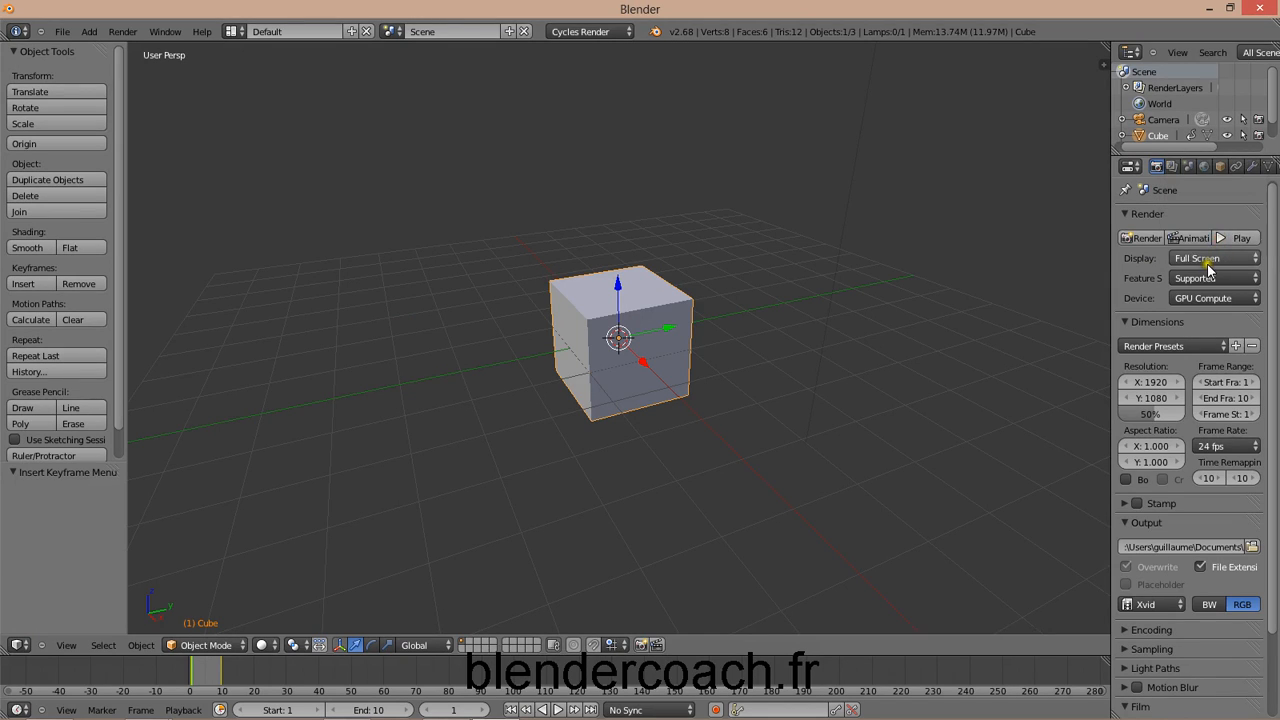
{"action": "left_click", "coordinate": [1214, 258]}
{"action": "left_click", "coordinate": [1204, 229]}
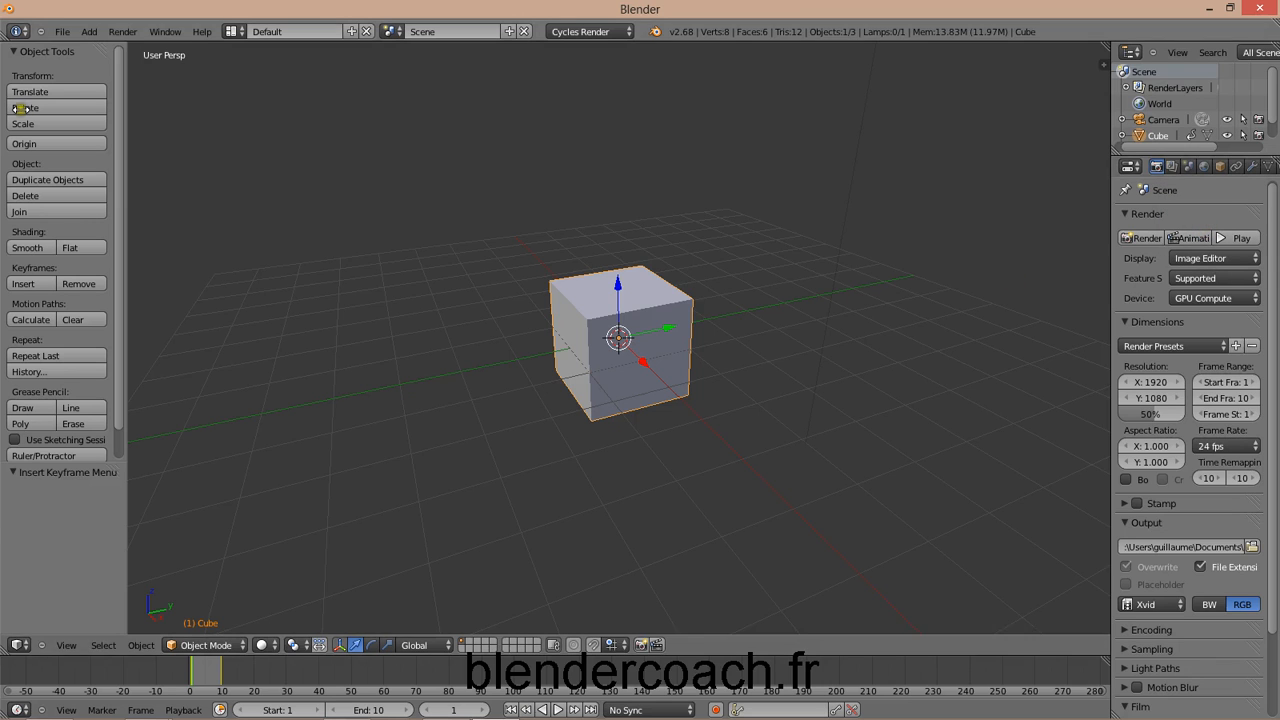
{"action": "key", "text": "F12"}
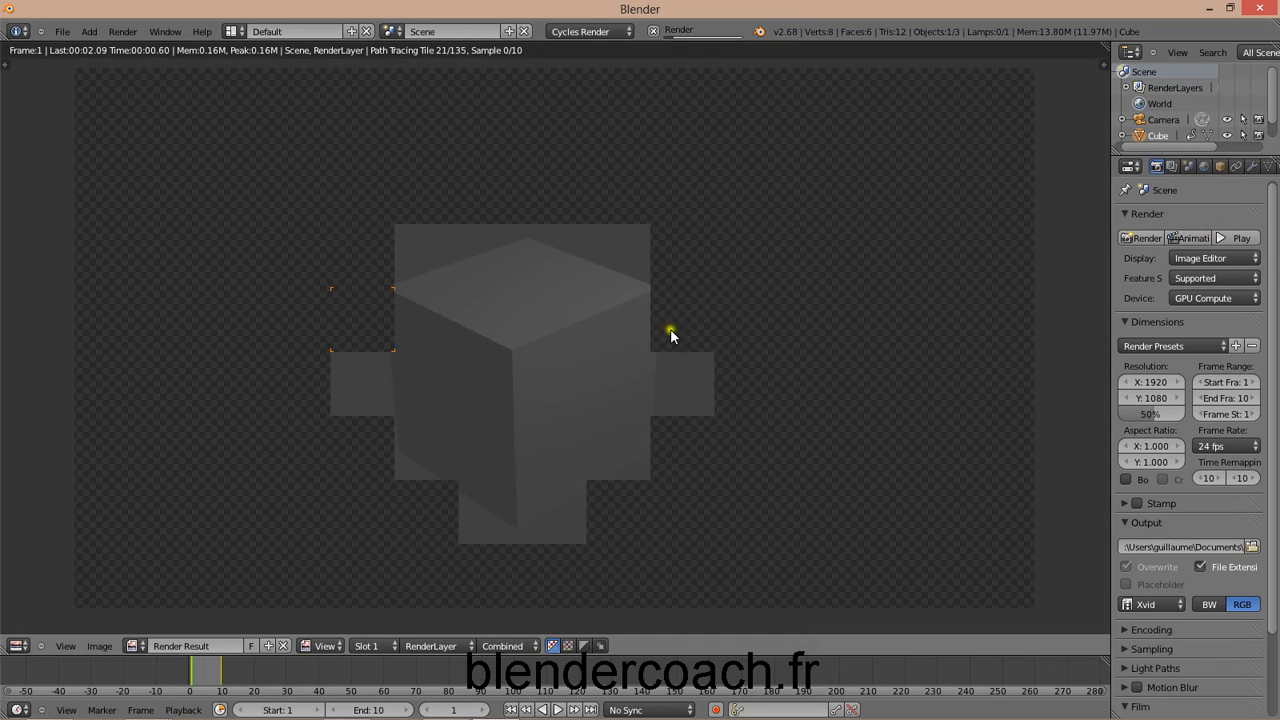
{"action": "left_click", "coordinate": [24, 652]}
{"action": "left_click", "coordinate": [30, 647]}
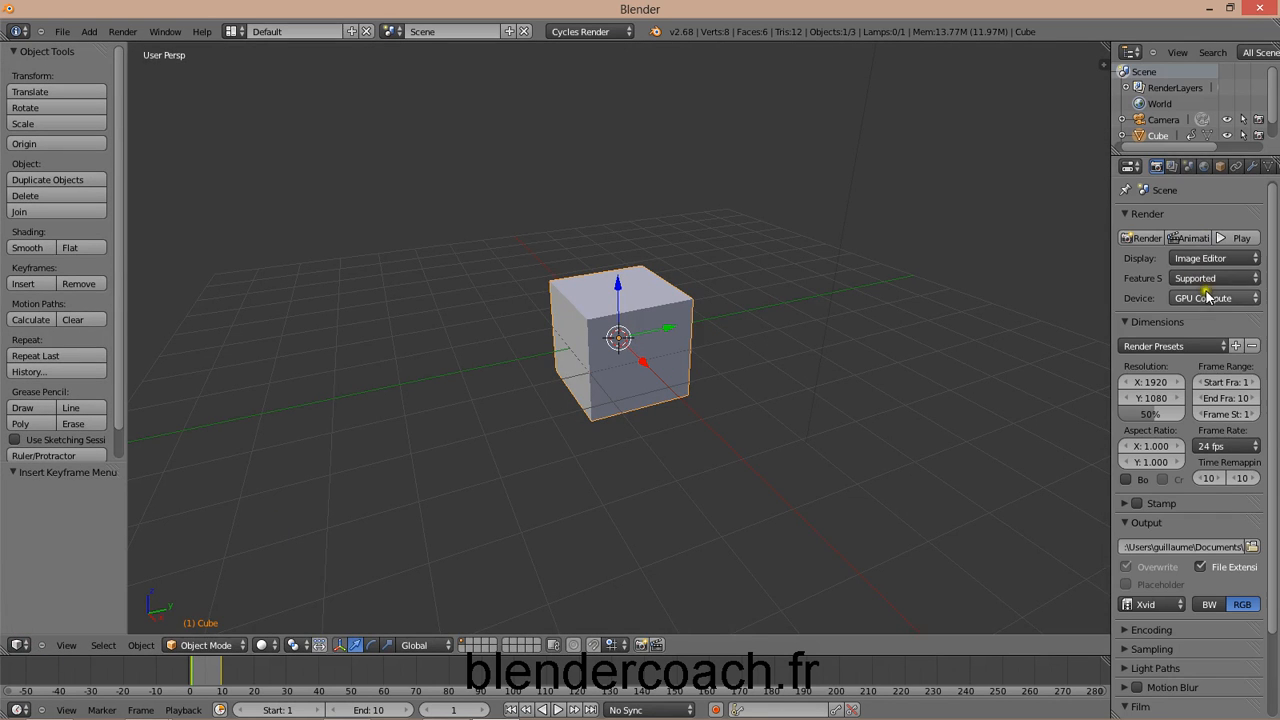
Step: Set the render display to Full Screen, render frame 1, and go back to the previous layout
{"action": "left_click", "coordinate": [1212, 258]}
{"action": "left_click", "coordinate": [1195, 243]}
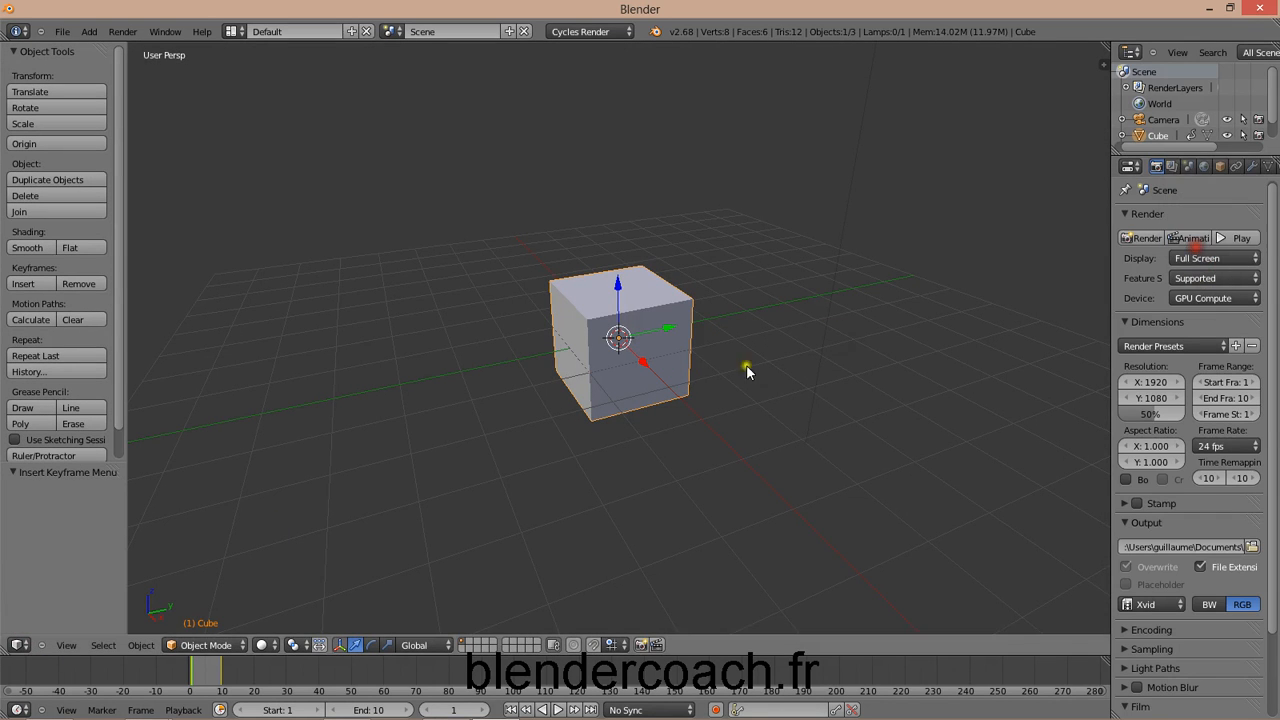
{"action": "key", "text": "F12"}
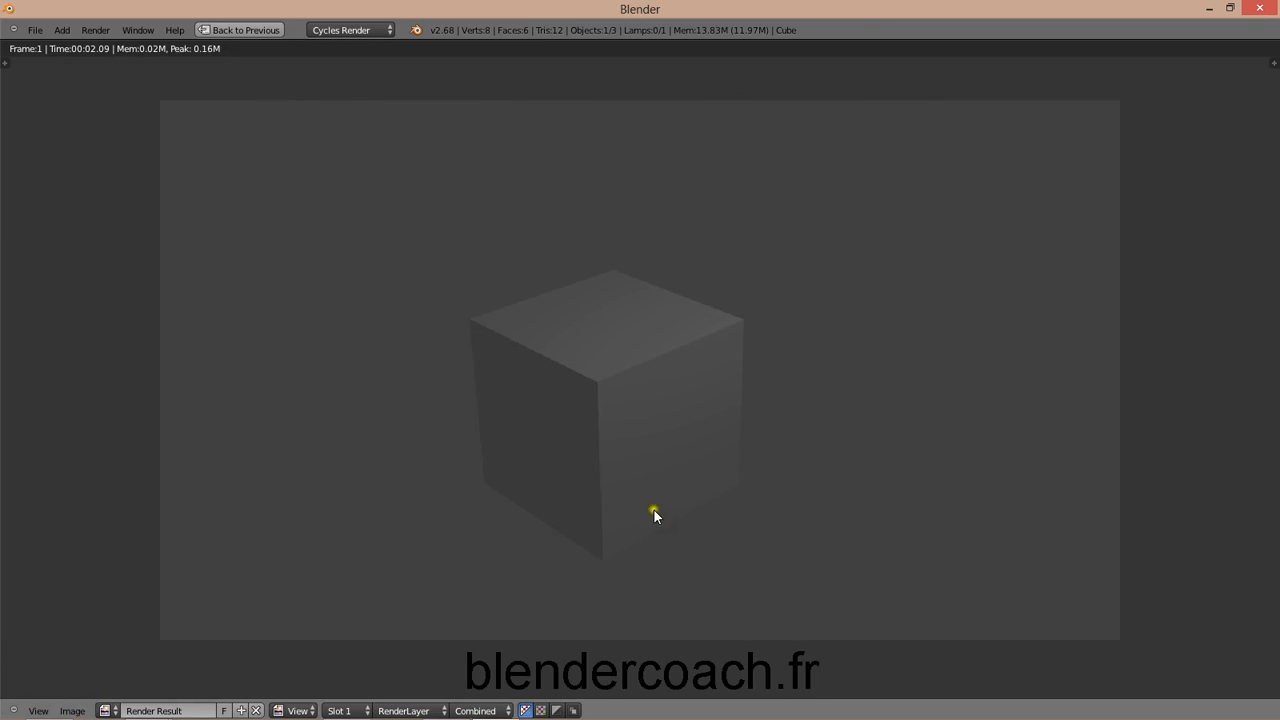
{"action": "left_click", "coordinate": [240, 30]}
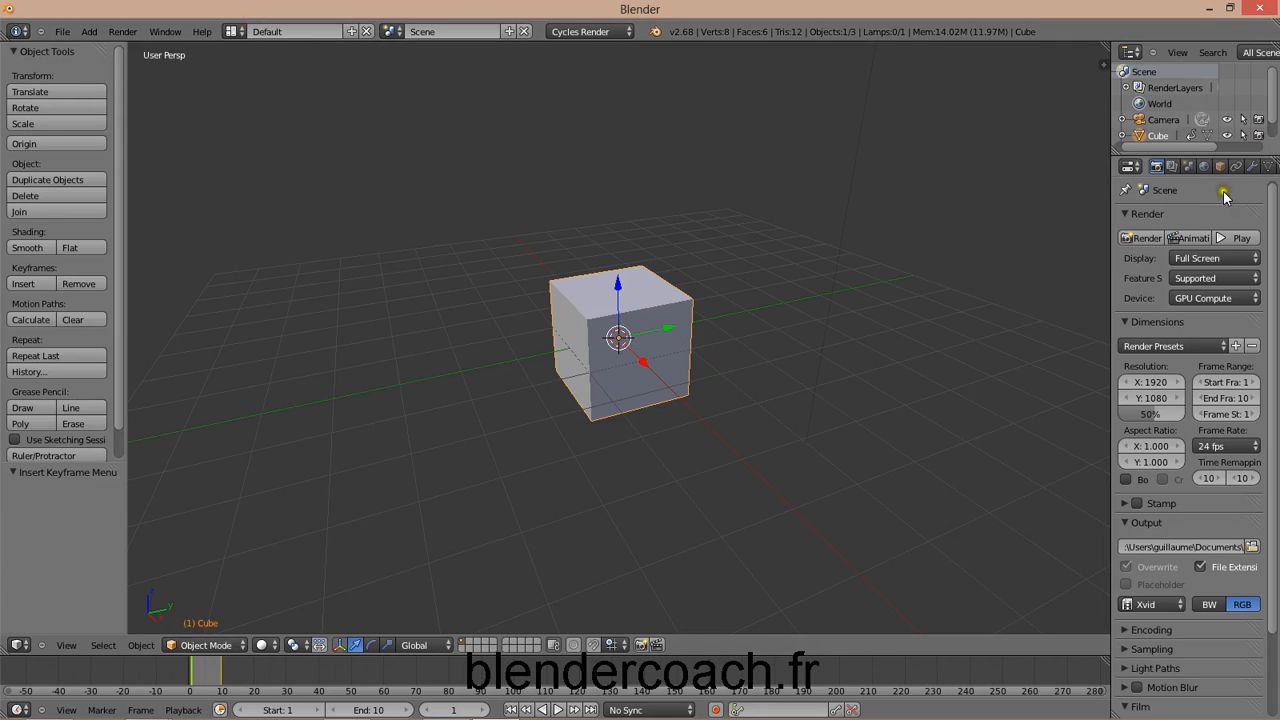
Step: Set the render display to Image Editor, render frame 1, and change the area back to the 3D View
{"action": "left_click", "coordinate": [1224, 262]}
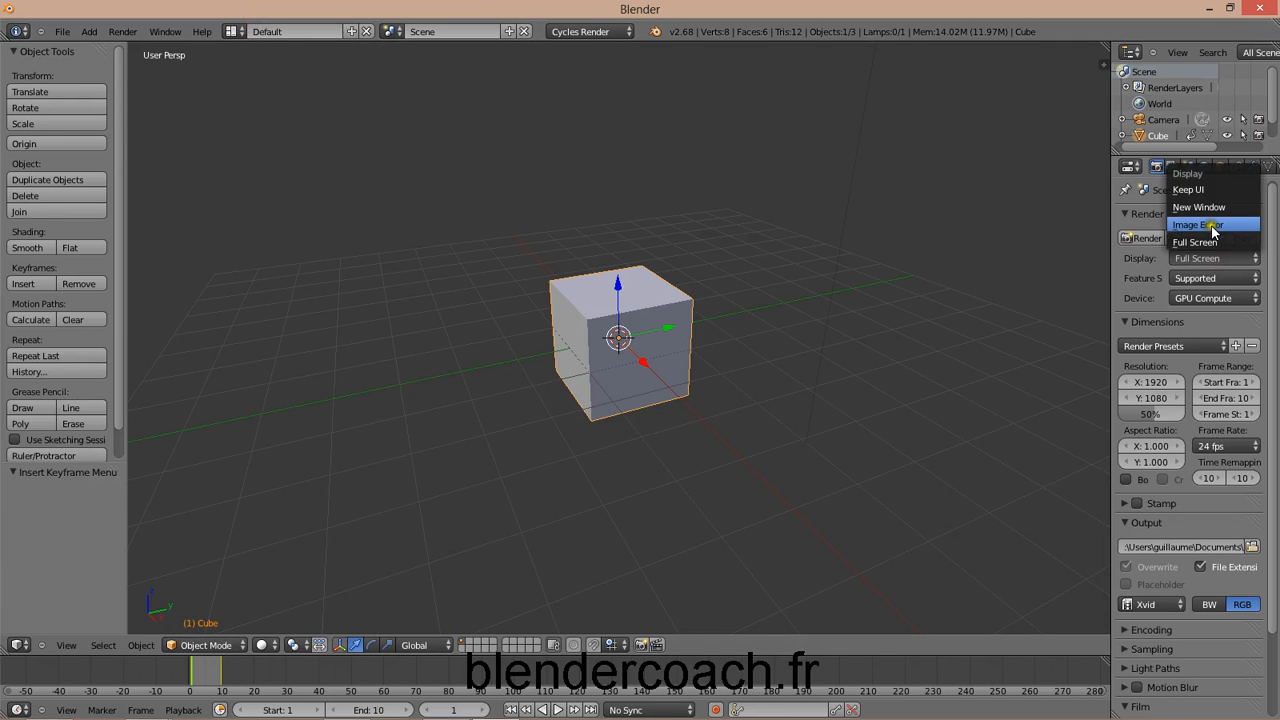
{"action": "left_click", "coordinate": [1213, 228]}
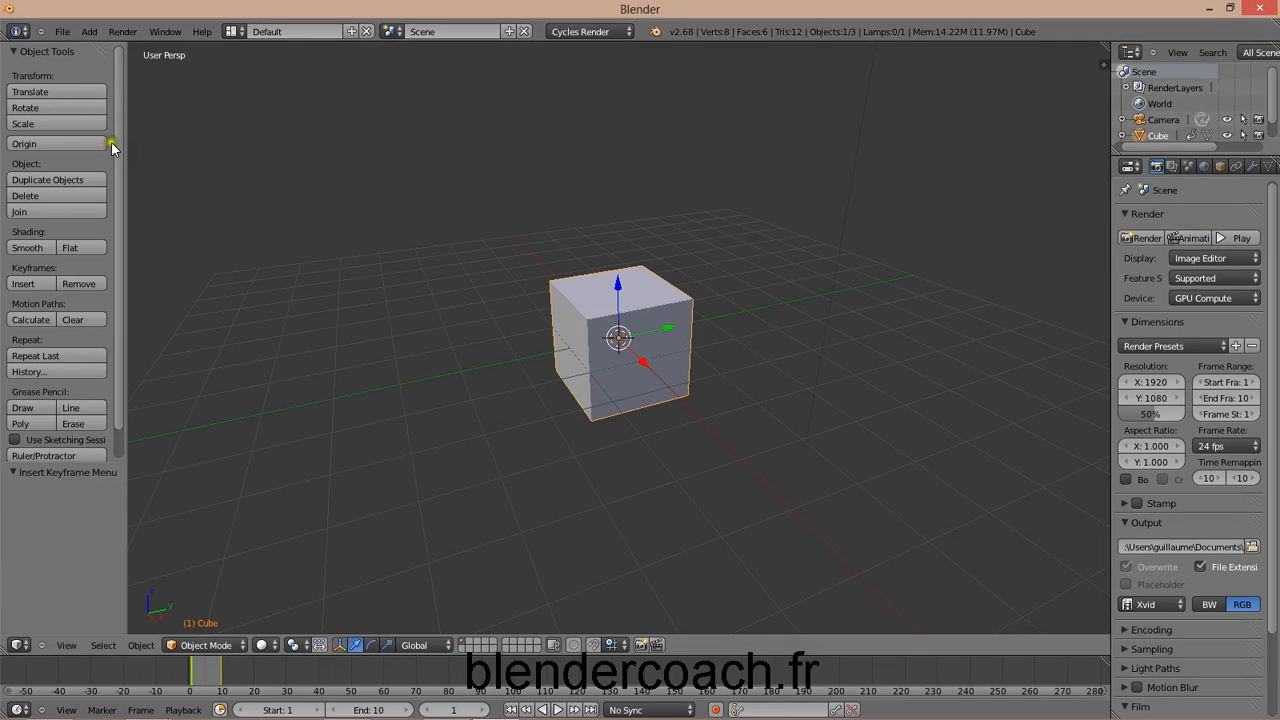
{"action": "key", "text": "F12"}
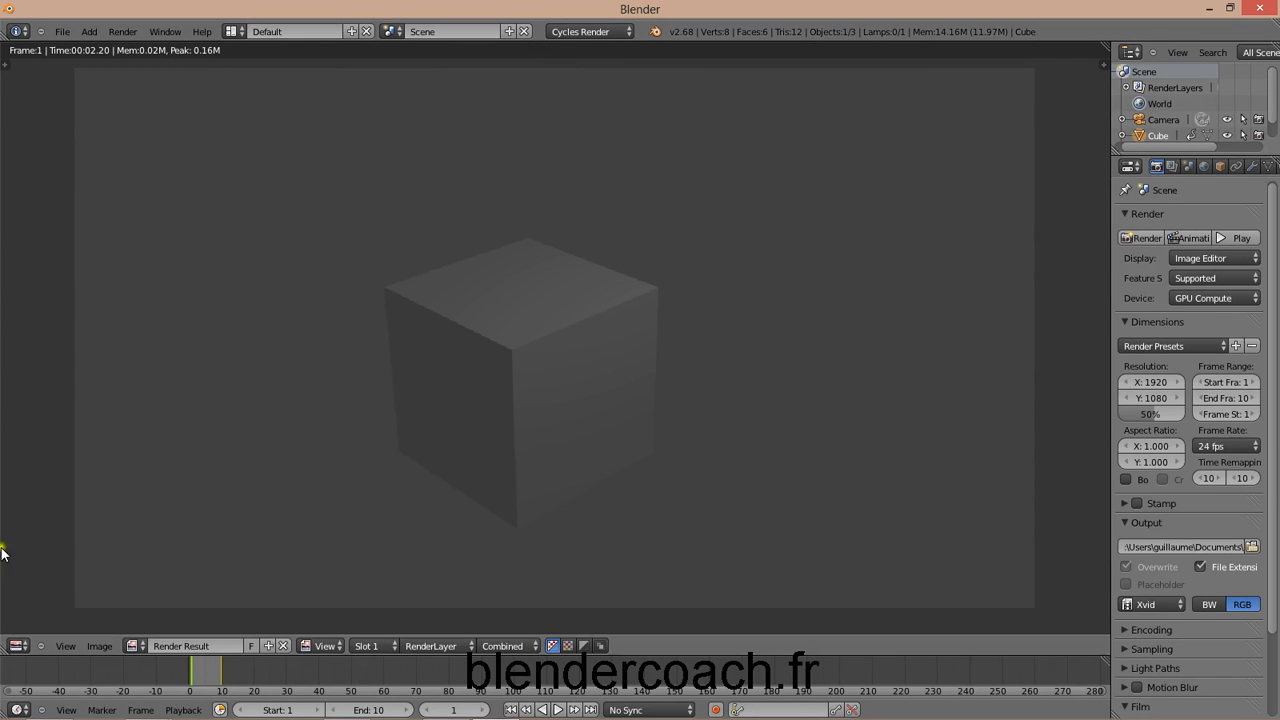
{"action": "left_click", "coordinate": [17, 645]}
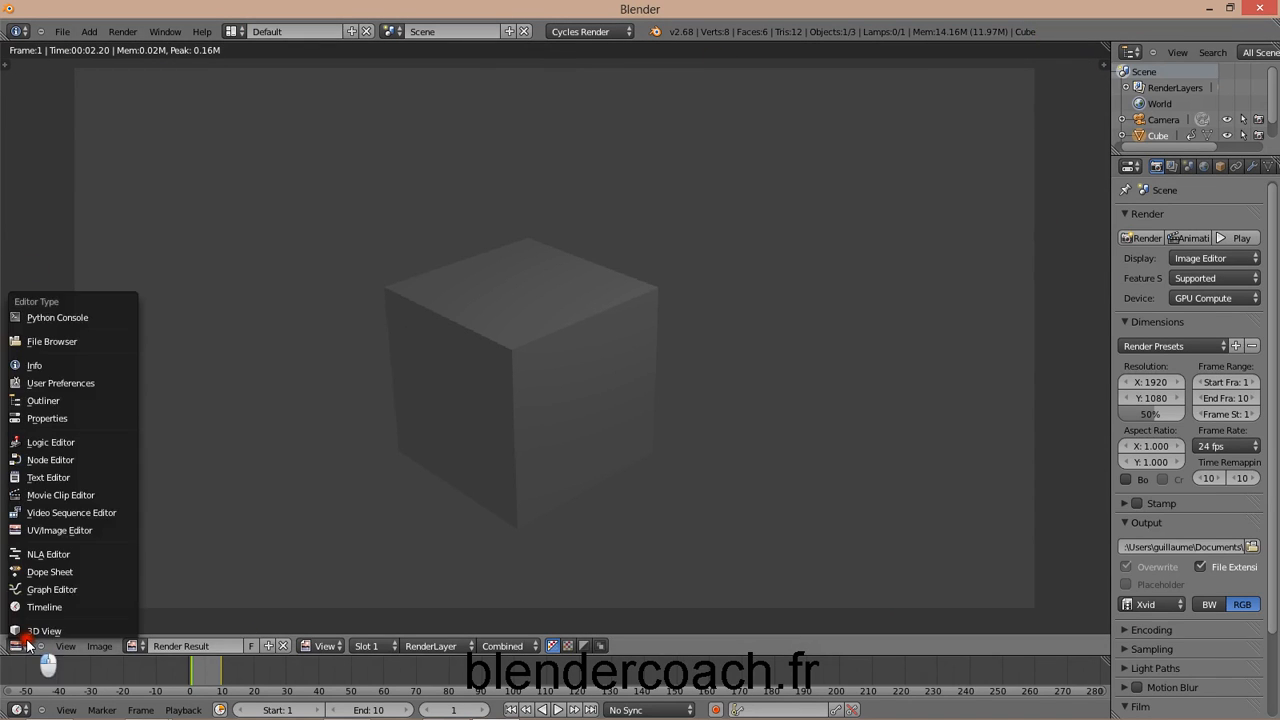
{"action": "left_click", "coordinate": [35, 631]}
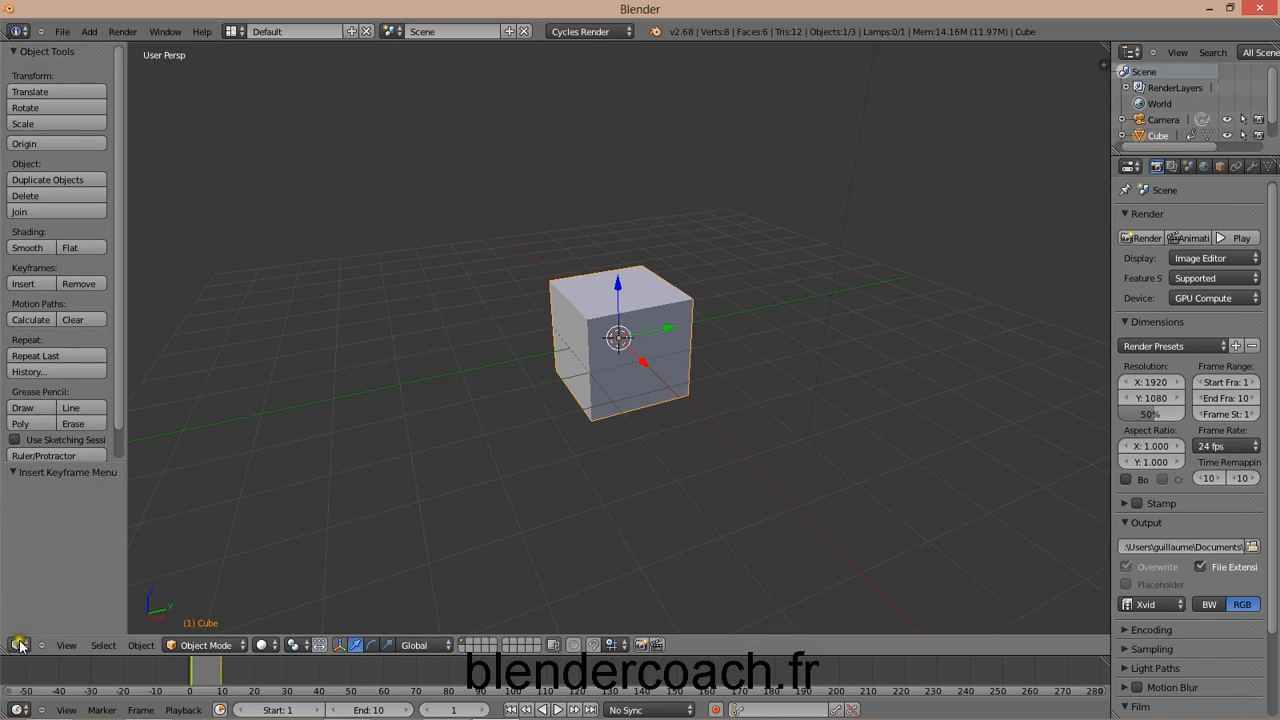
Step: Switch the render display to Full Screen again, render the current frame, and return to the previous layout
{"action": "left_click", "coordinate": [1220, 260]}
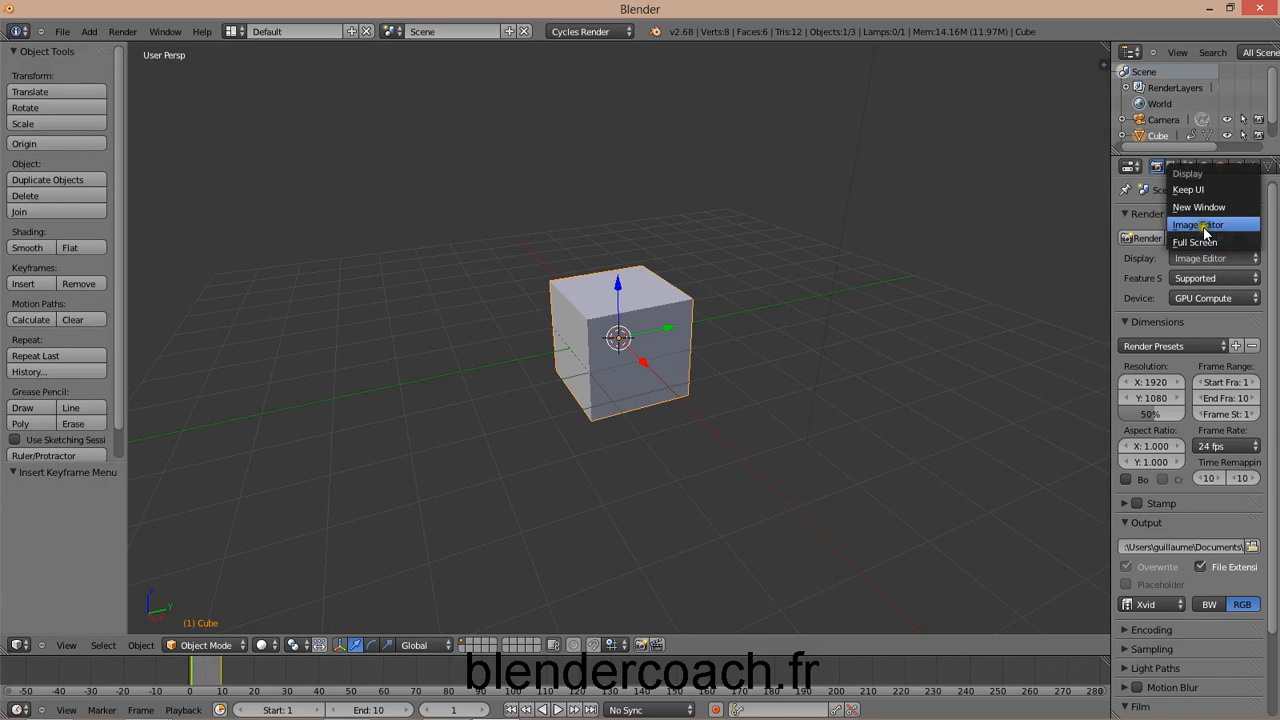
{"action": "left_click", "coordinate": [1198, 242]}
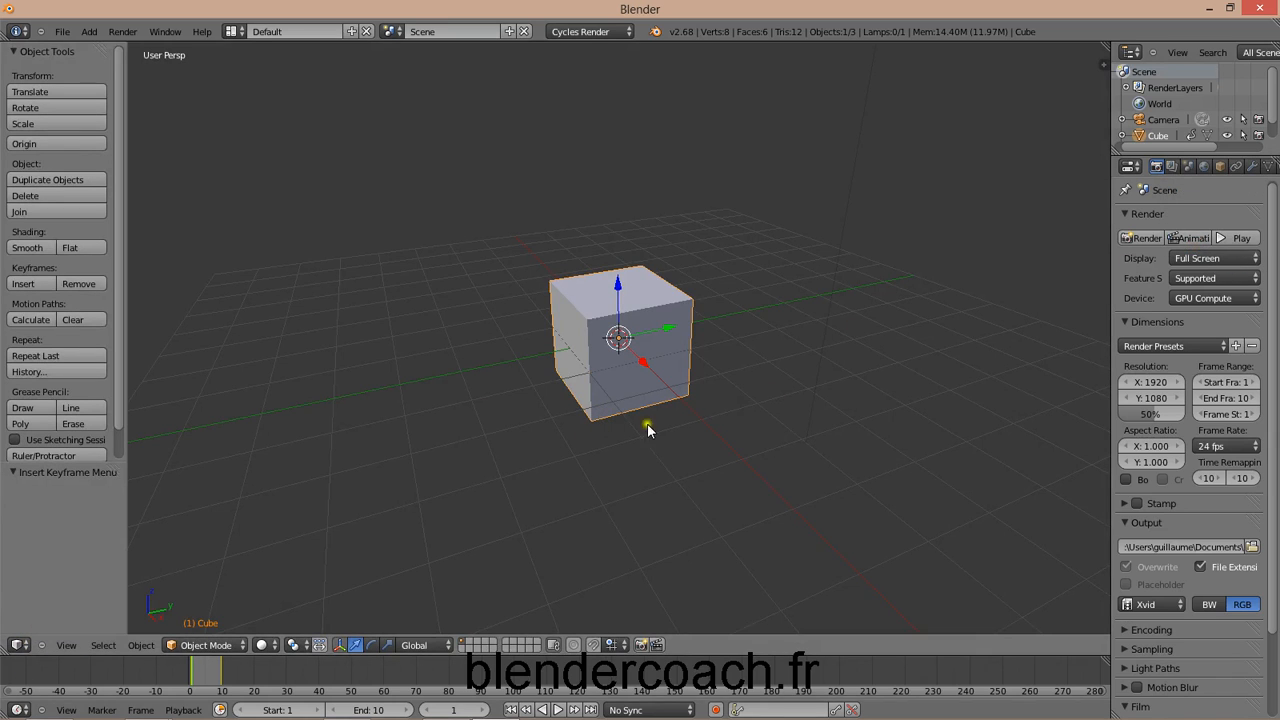
{"action": "key", "text": "F12"}
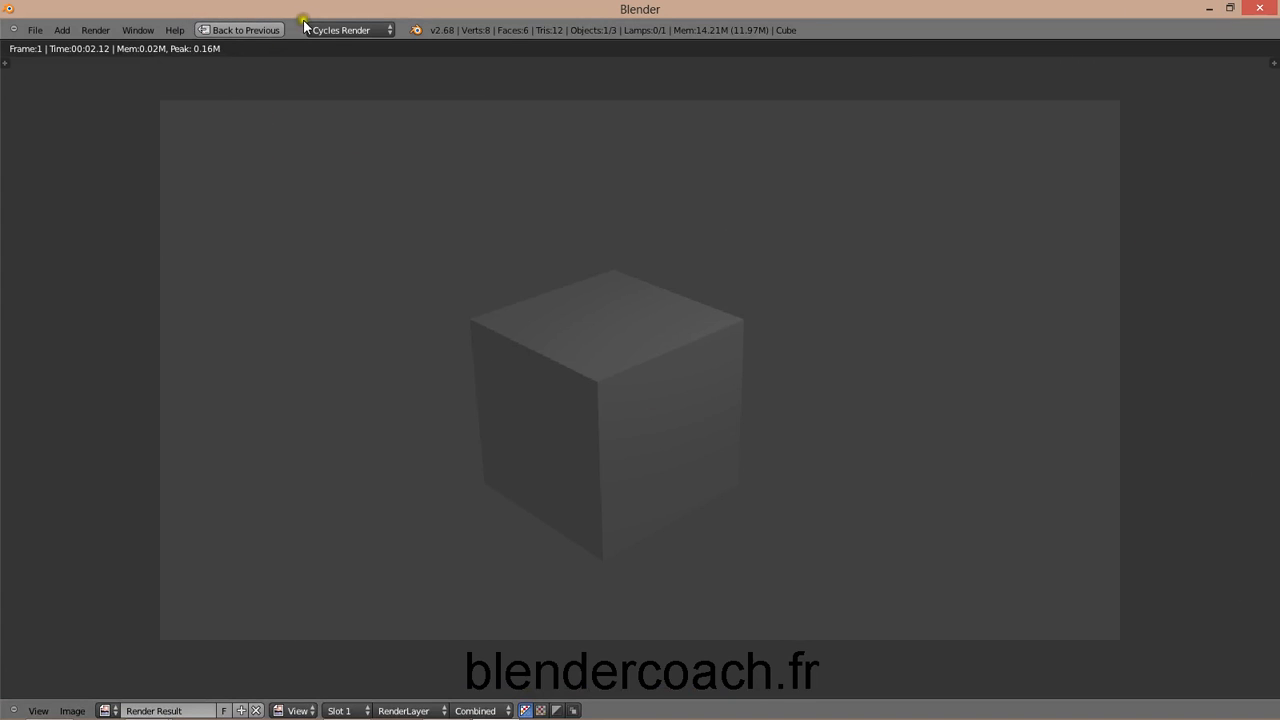
{"action": "left_click", "coordinate": [221, 30]}
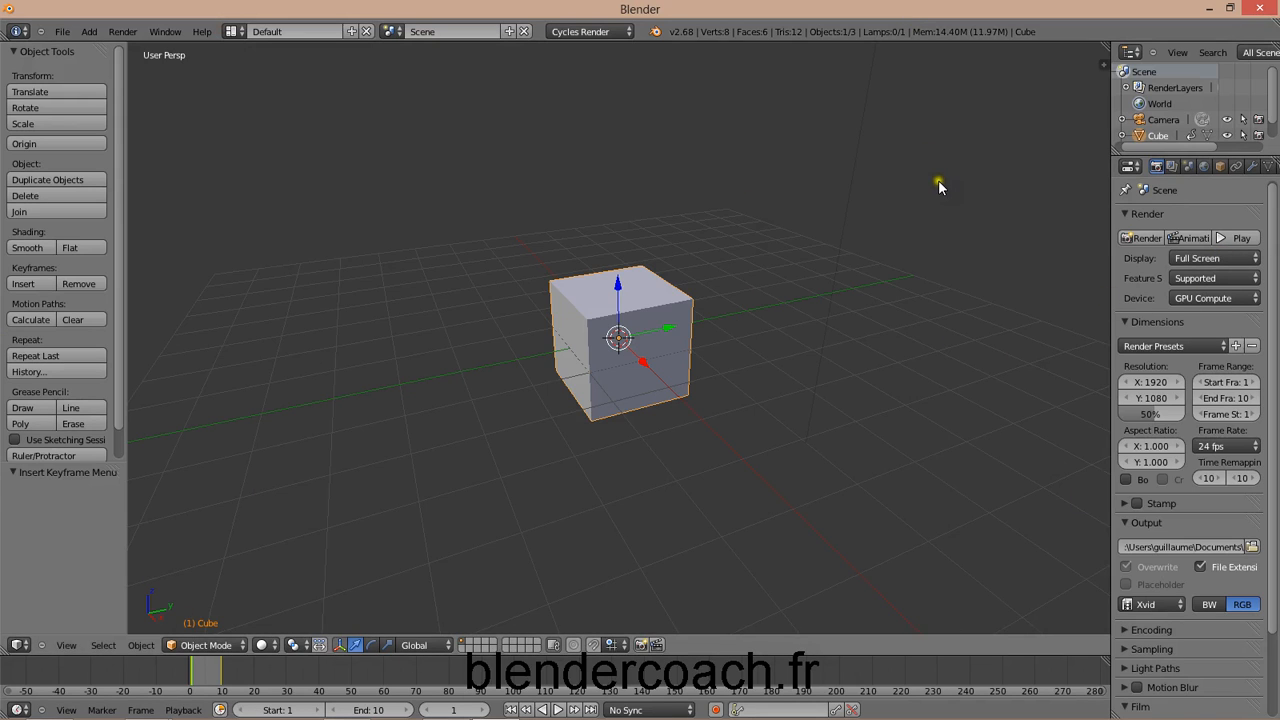
Step: Set the render display to Keep UI and render frame 1
{"action": "left_click", "coordinate": [1212, 258]}
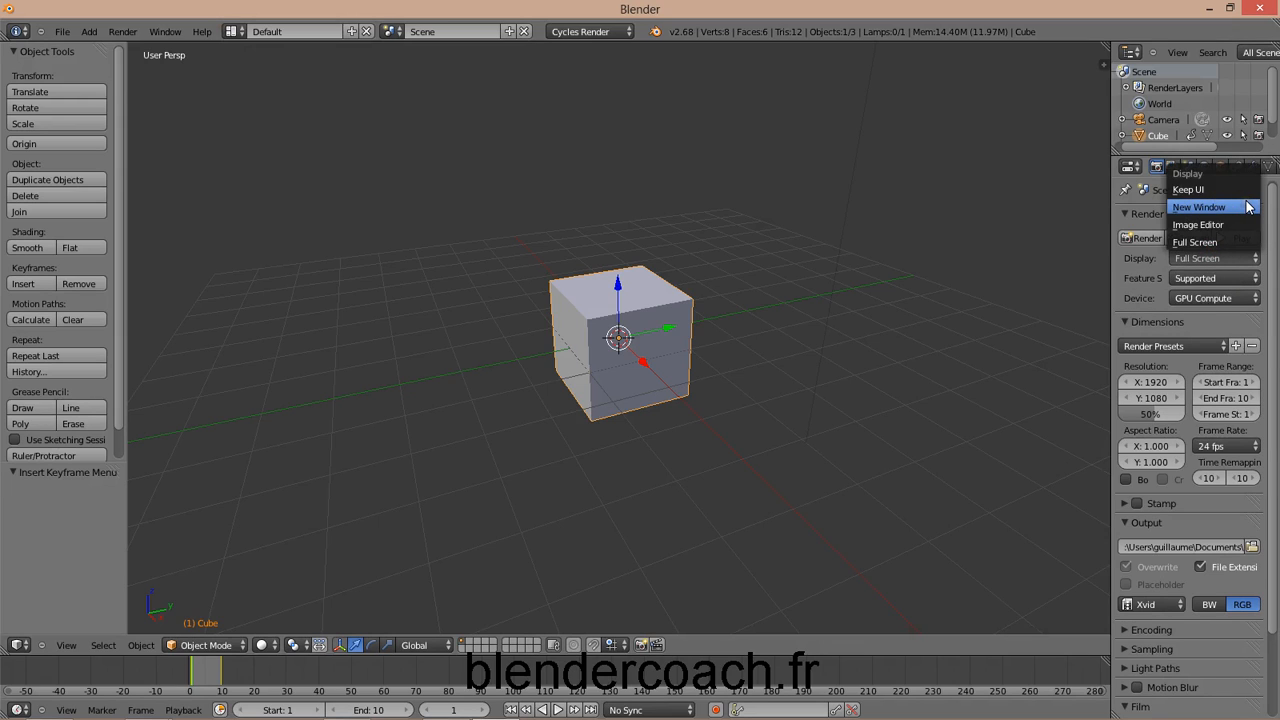
{"action": "left_click", "coordinate": [1192, 189]}
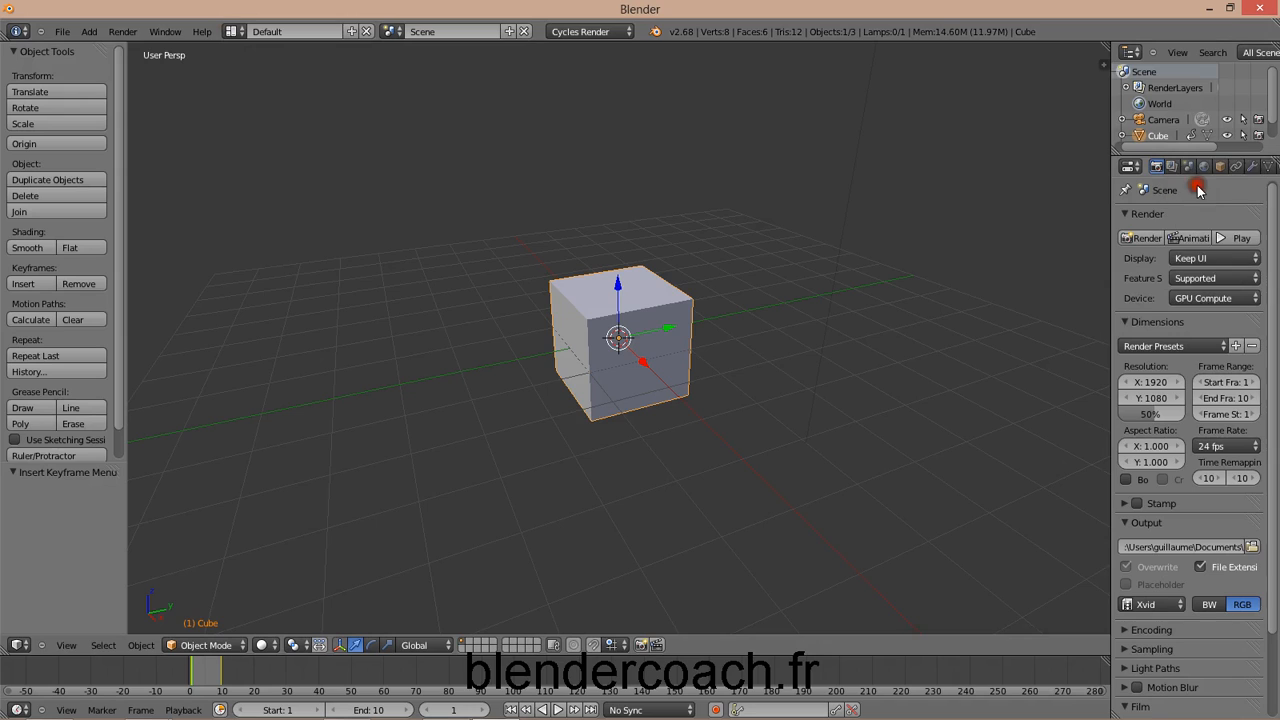
{"action": "key", "text": "F12"}
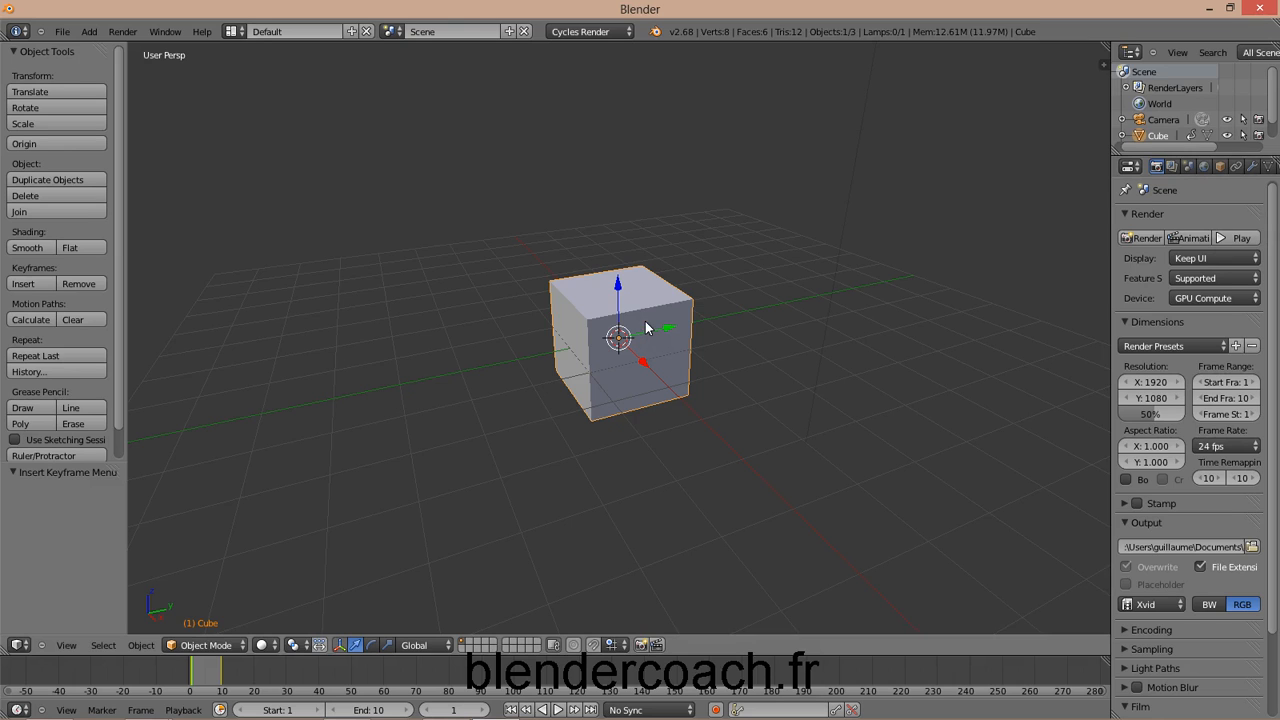
{"action": "left_click", "coordinate": [1240, 258]}
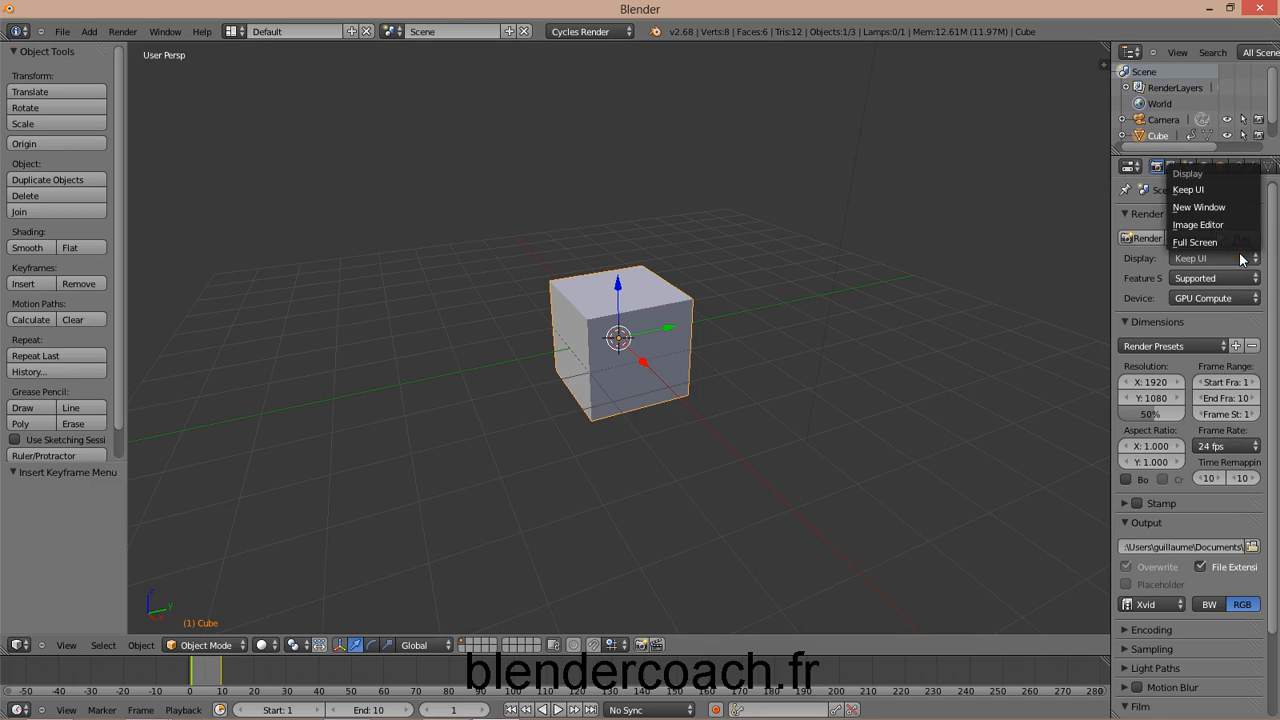
{"action": "mouse_move", "coordinate": [323, 717]}
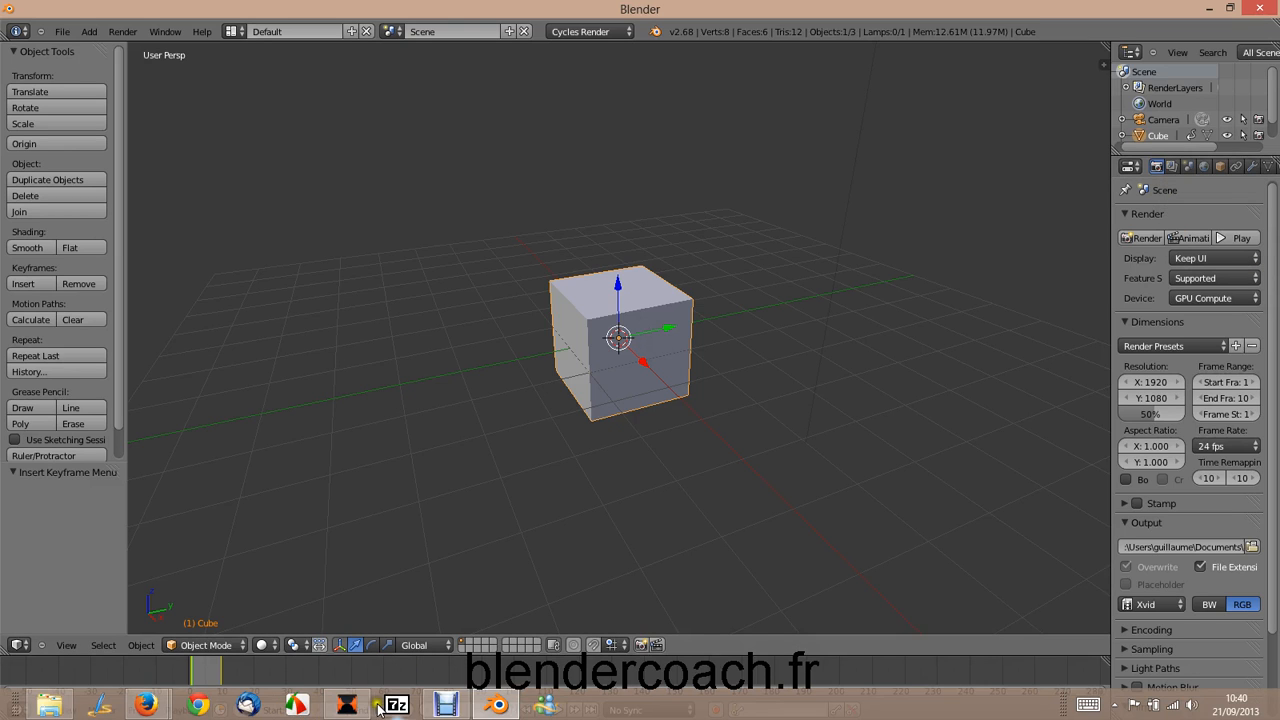
Step: Set the render display to New Window, render frame 1, keep Slot 1 for the result, and close the render window
{"action": "left_click", "coordinate": [1228, 258]}
{"action": "left_click", "coordinate": [1206, 207]}
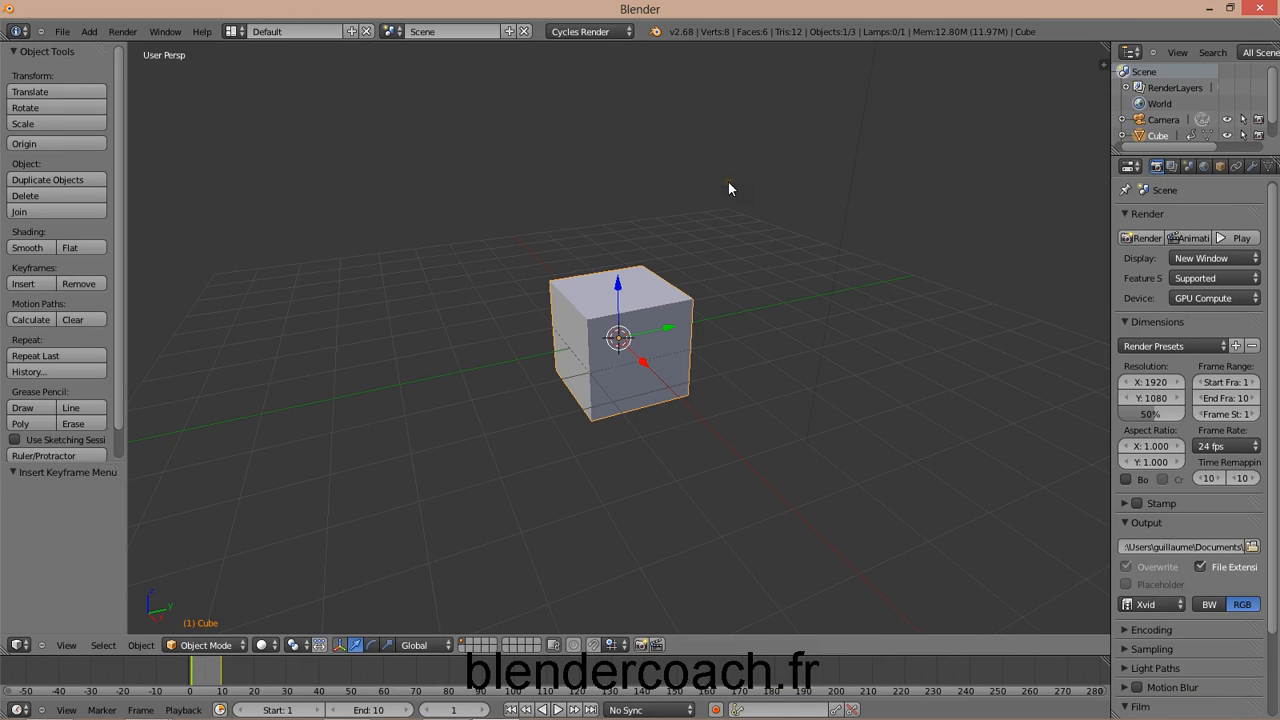
{"action": "key", "text": "F12"}
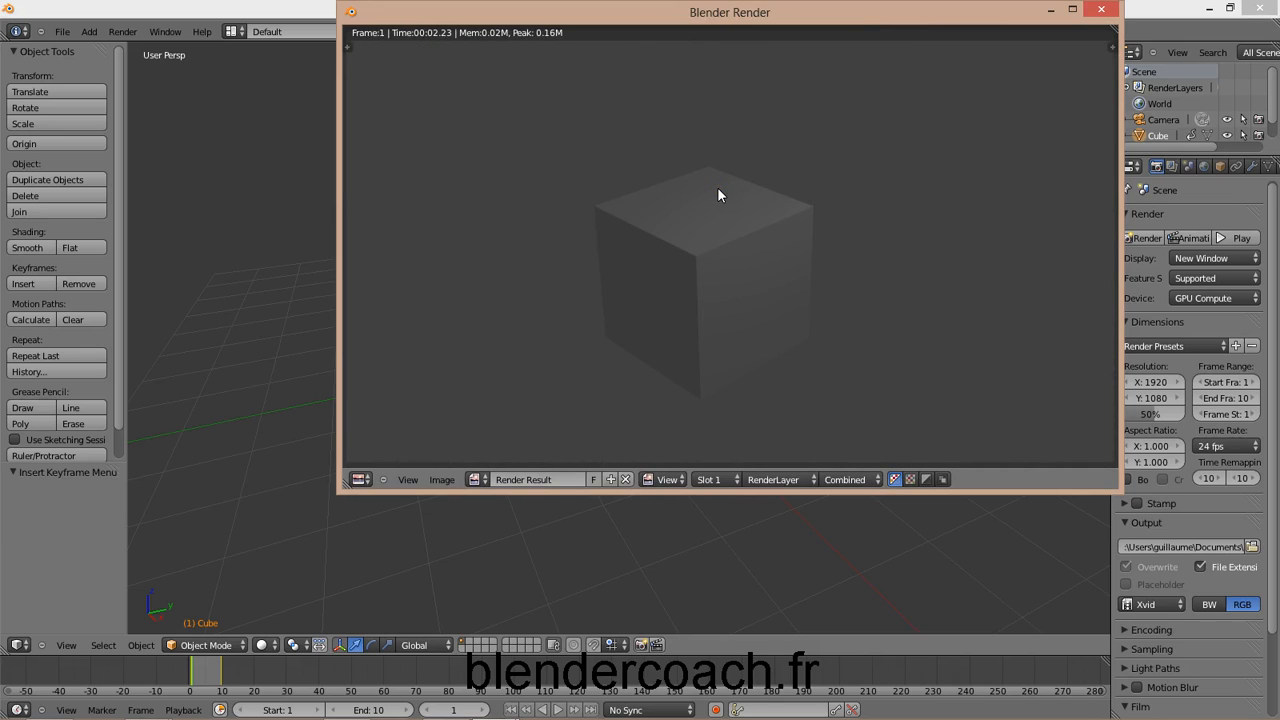
{"action": "left_click", "coordinate": [727, 483]}
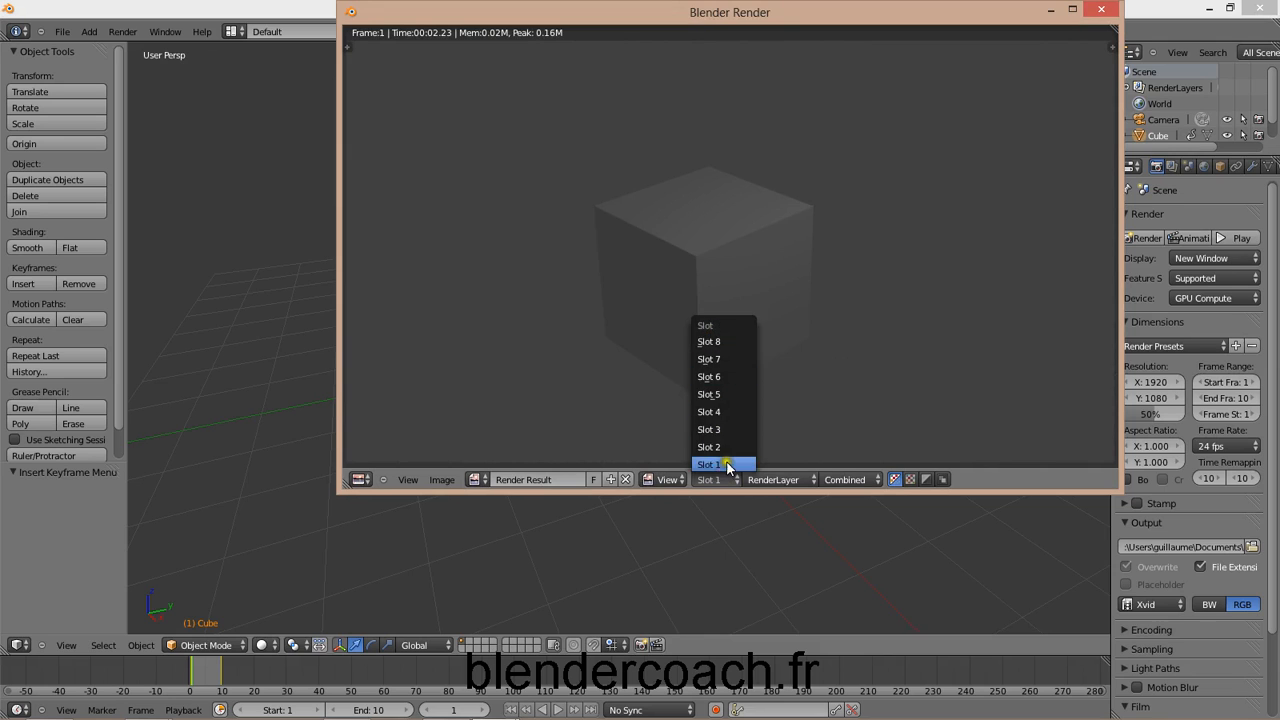
{"action": "left_click", "coordinate": [727, 466]}
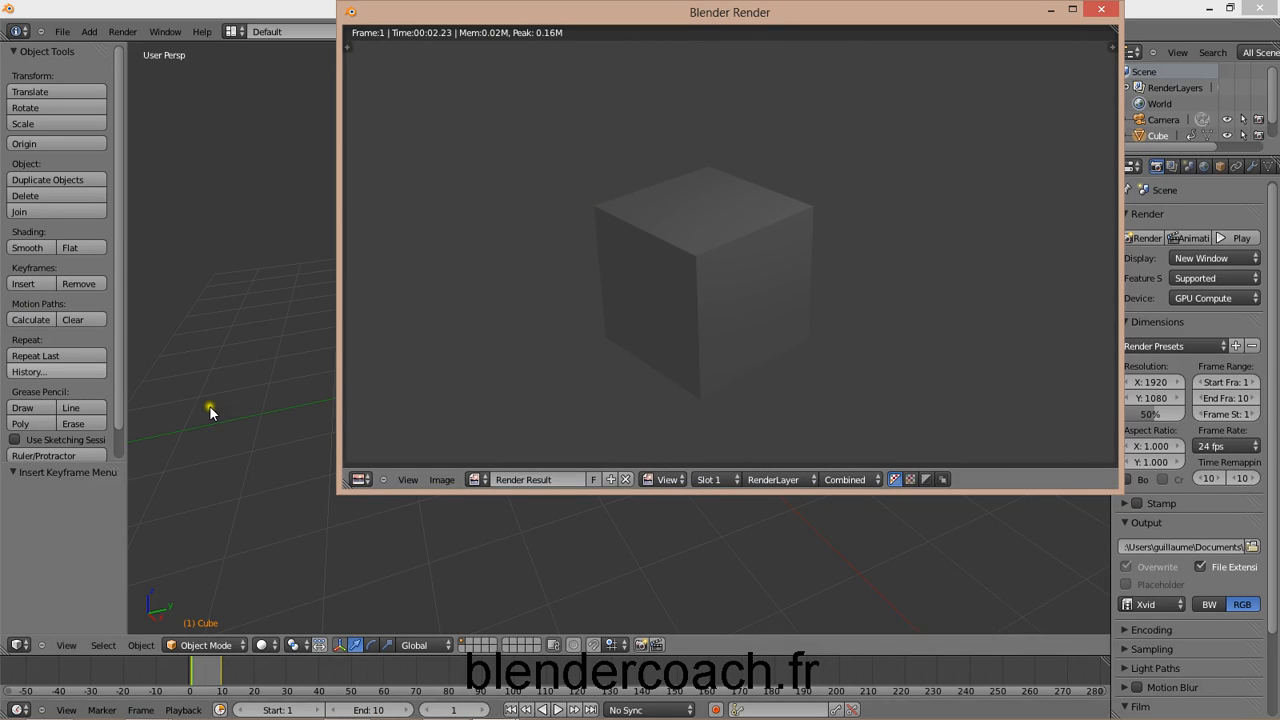
{"action": "left_click", "coordinate": [1101, 12]}
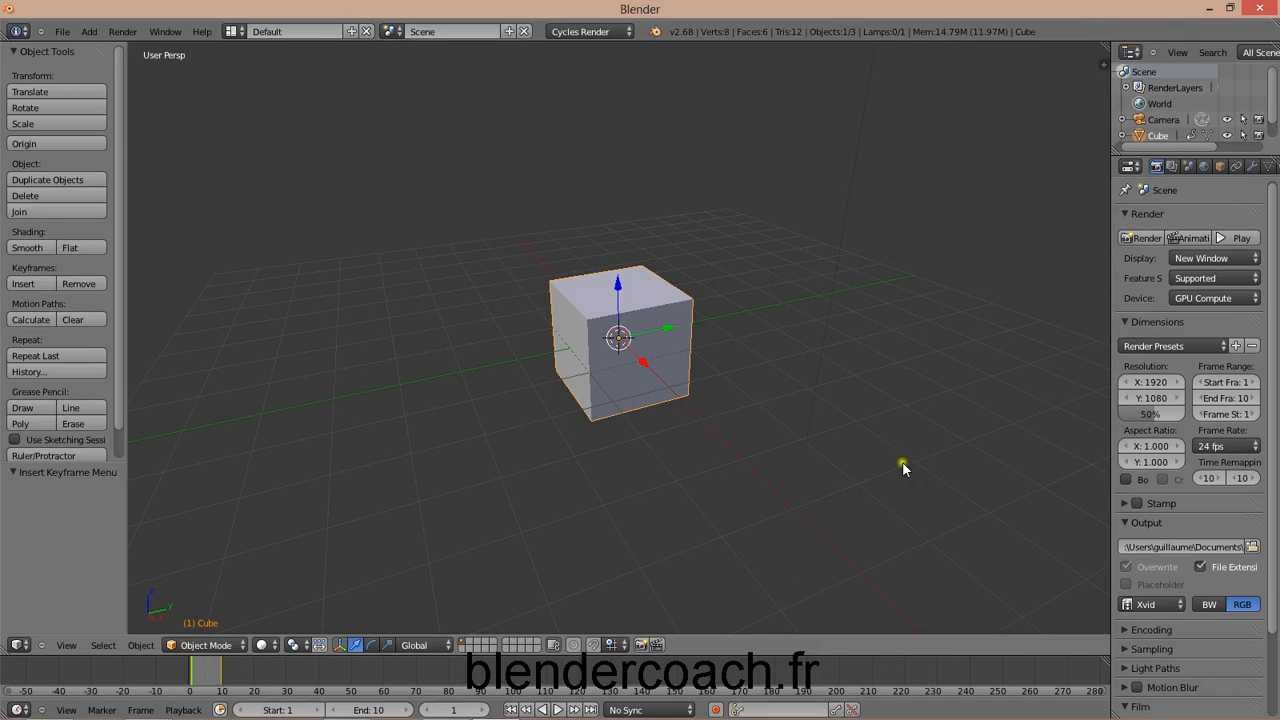
Step: Set the viewport shading to Rendered and scale the cube up by a factor of about 1.79
{"action": "left_click", "coordinate": [263, 646]}
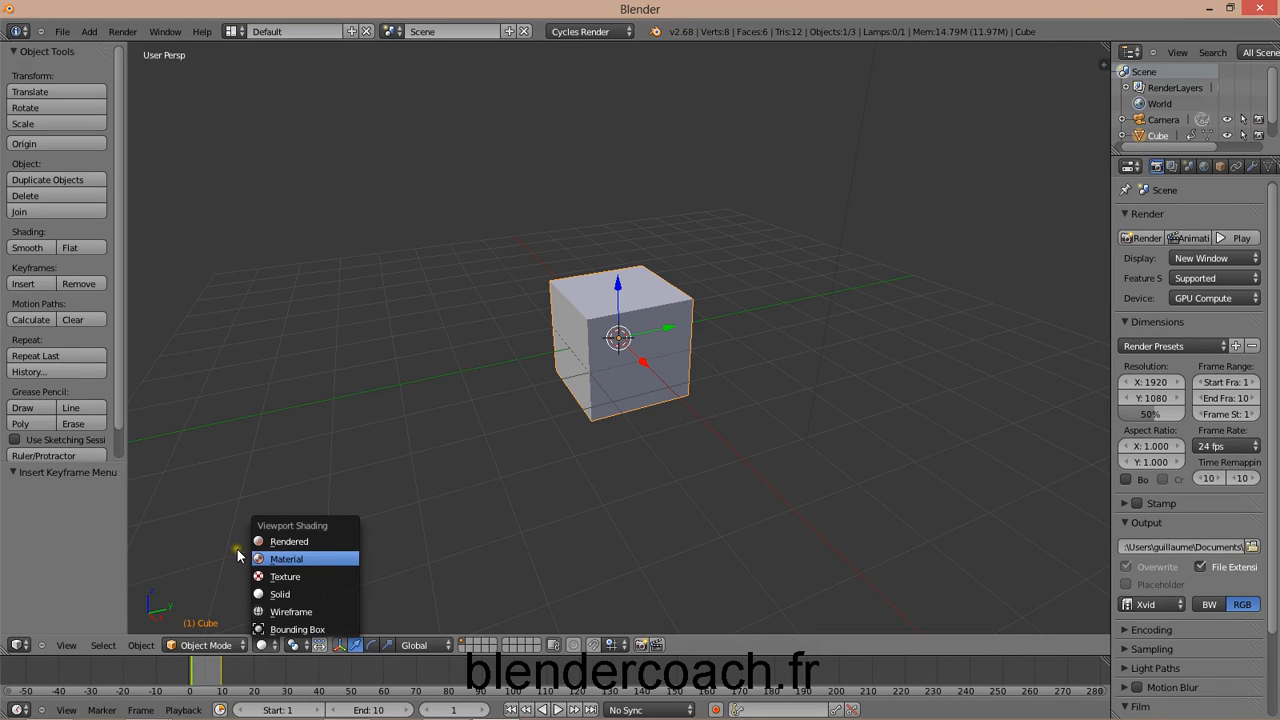
{"action": "left_click", "coordinate": [283, 542]}
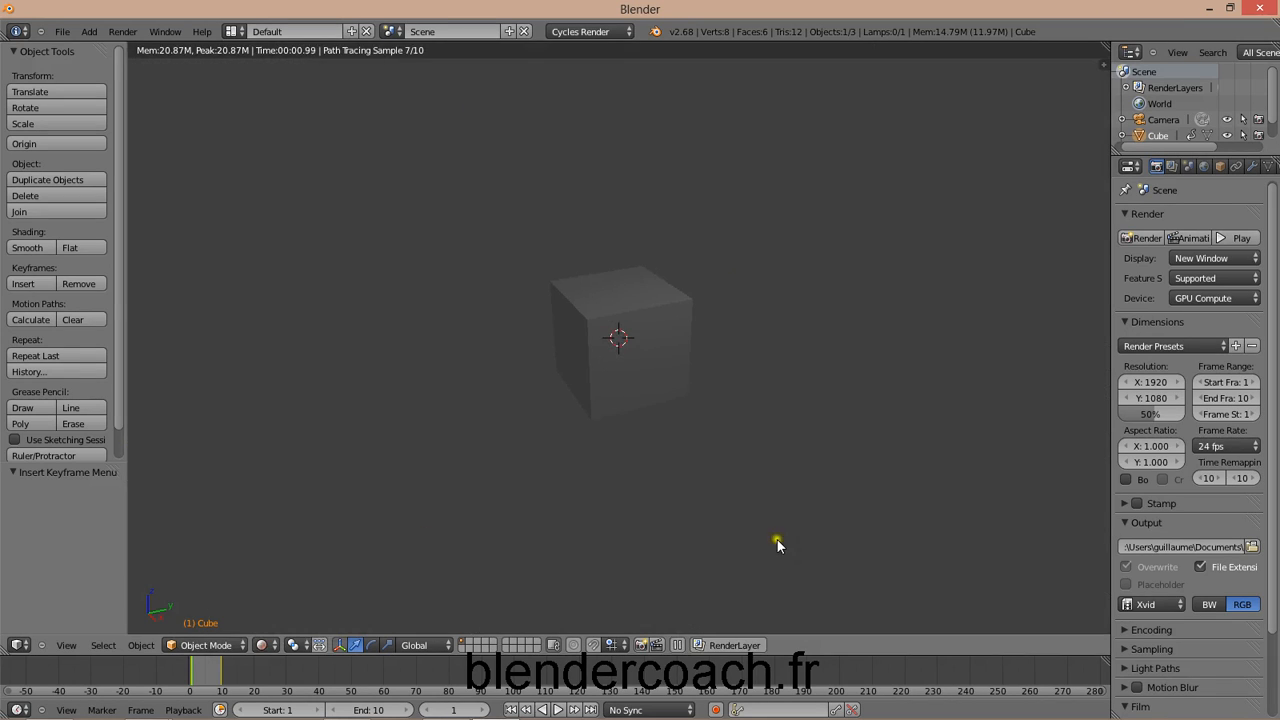
{"action": "key", "text": "s"}
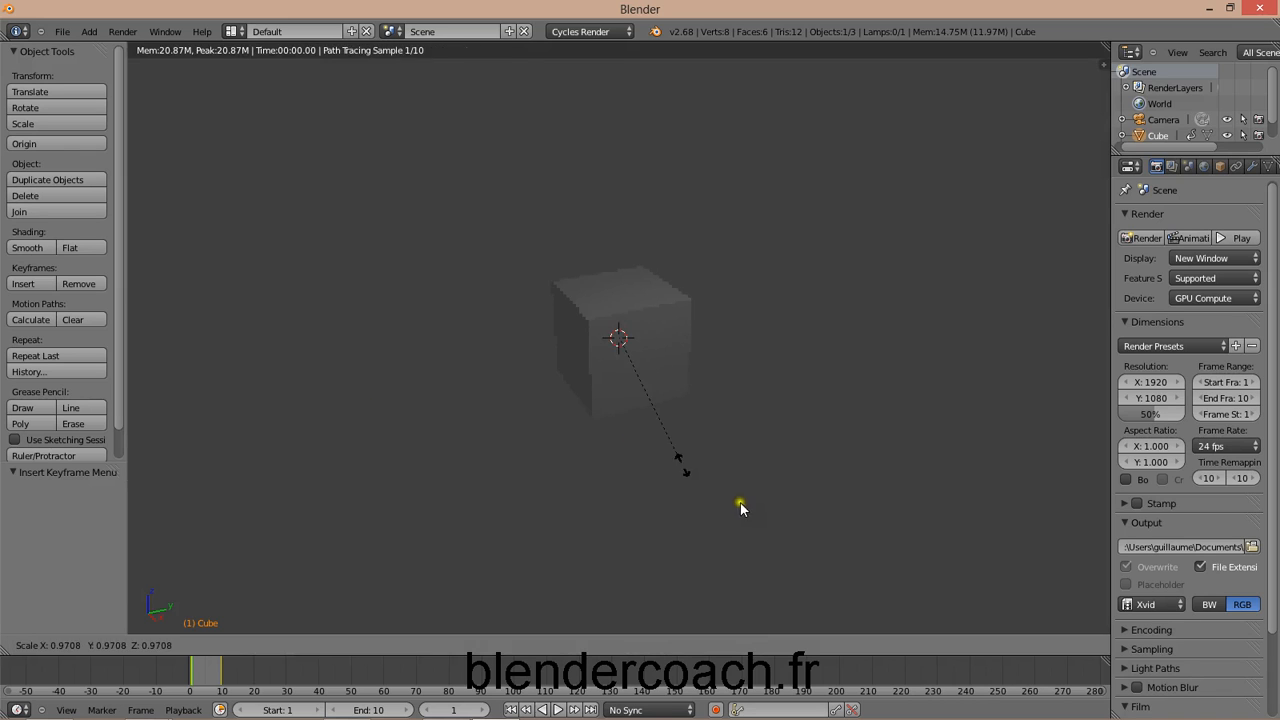
{"action": "left_click", "coordinate": [791, 537]}
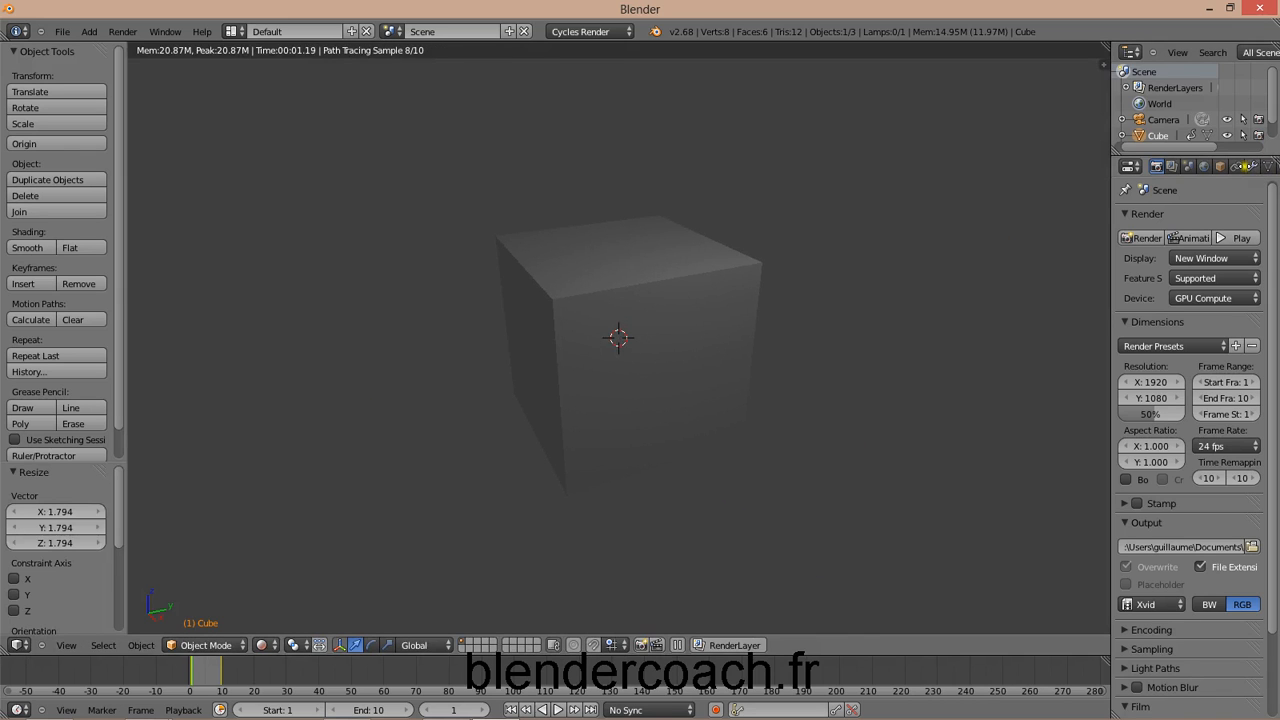
Step: Replace the cube's existing material with a new node-based one using a Diffuse BSDF surface
{"action": "left_click", "coordinate": [1225, 166]}
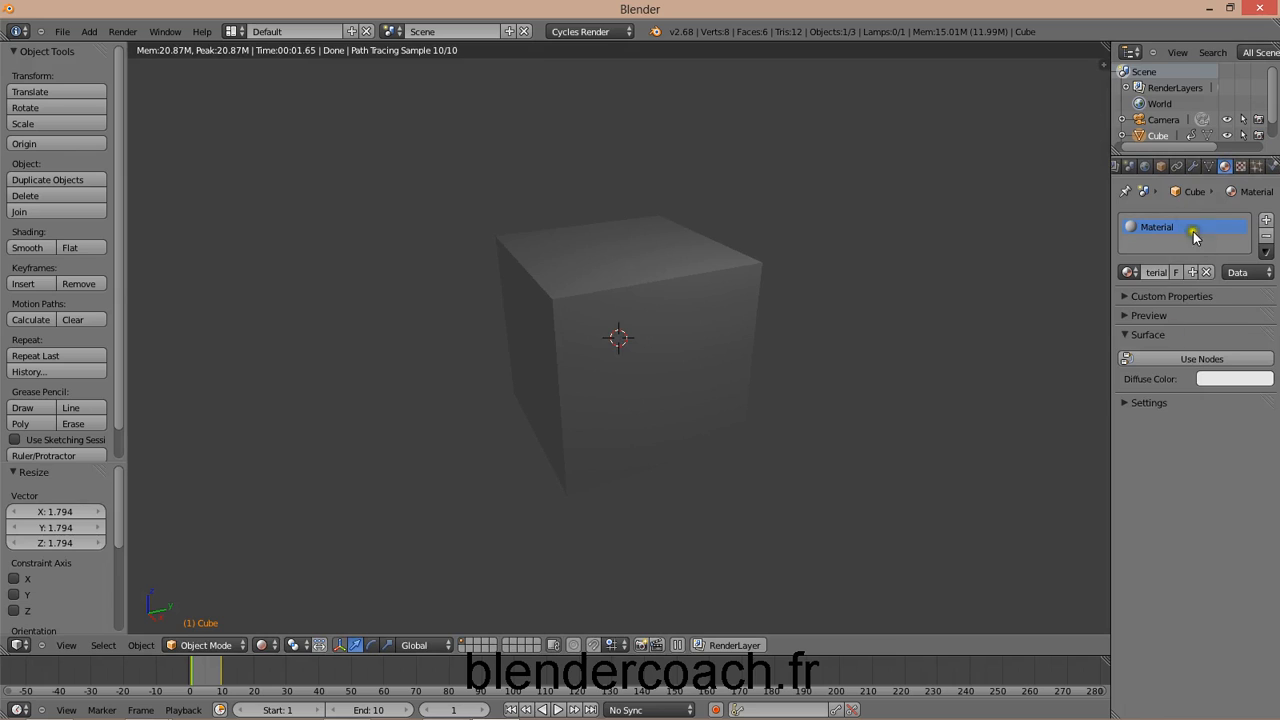
{"action": "left_click", "coordinate": [1122, 315]}
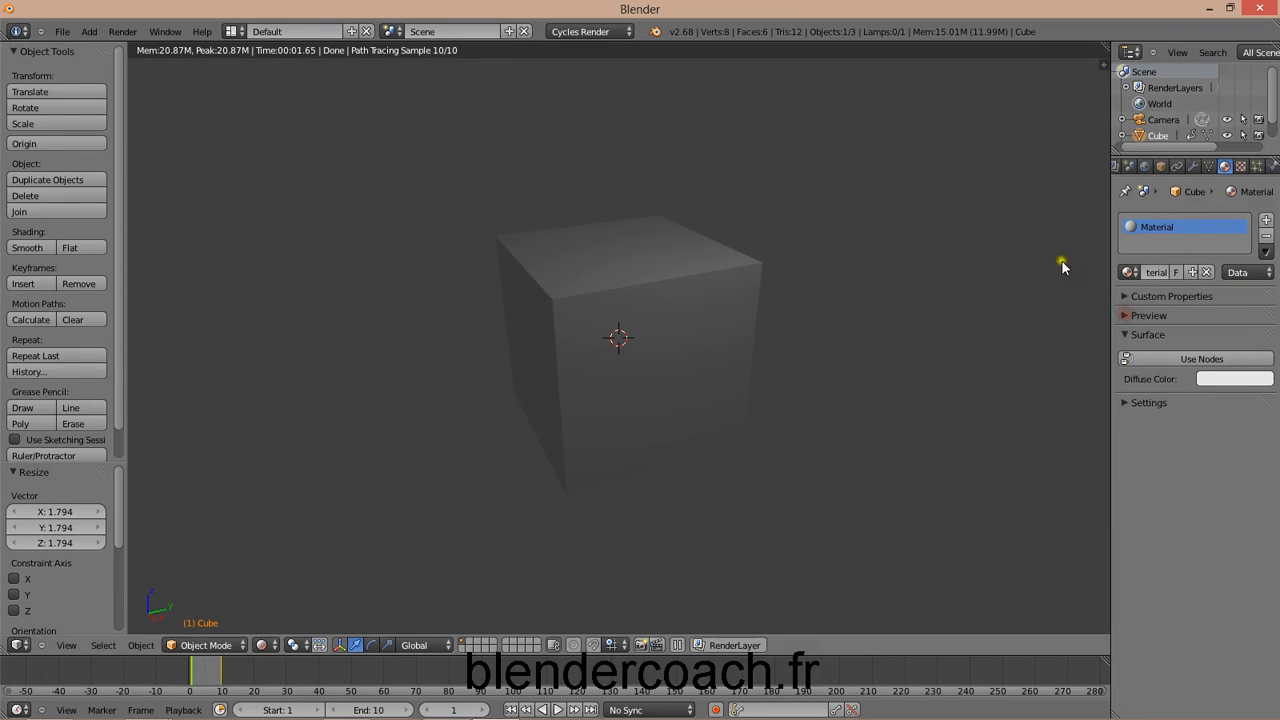
{"action": "left_click", "coordinate": [1268, 219]}
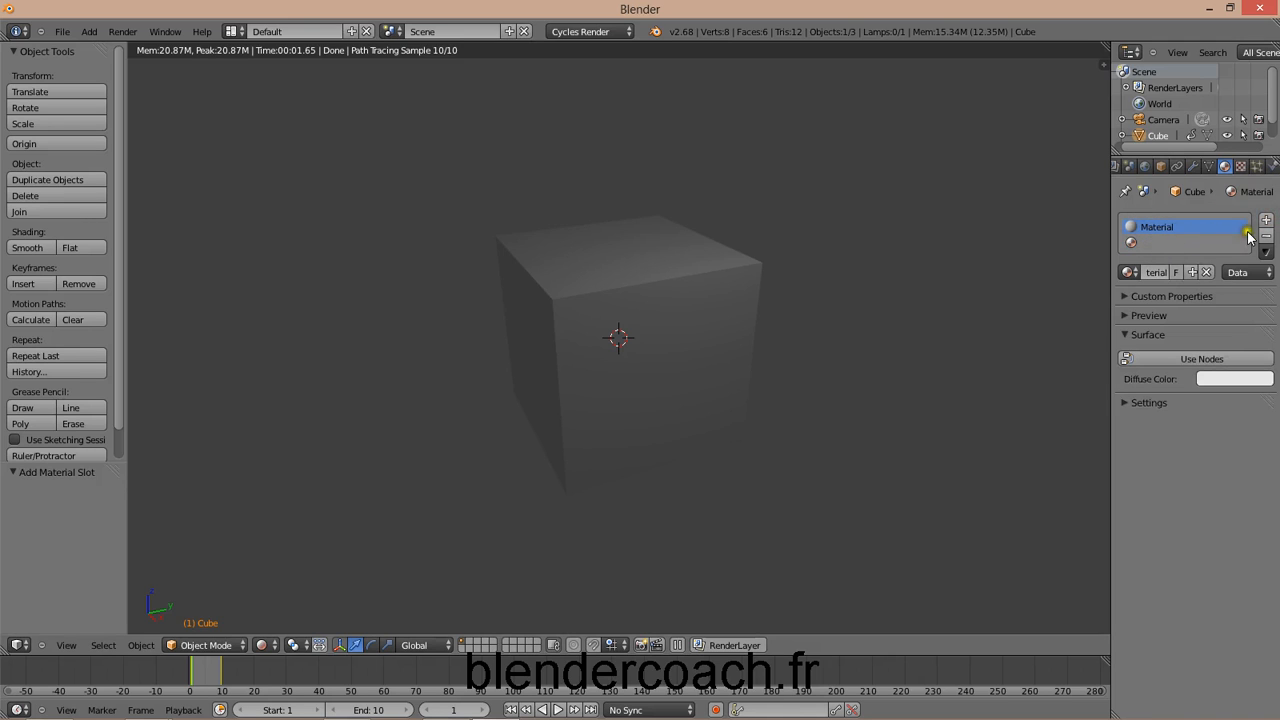
{"action": "left_click", "coordinate": [1263, 237]}
{"action": "left_click", "coordinate": [1160, 272]}
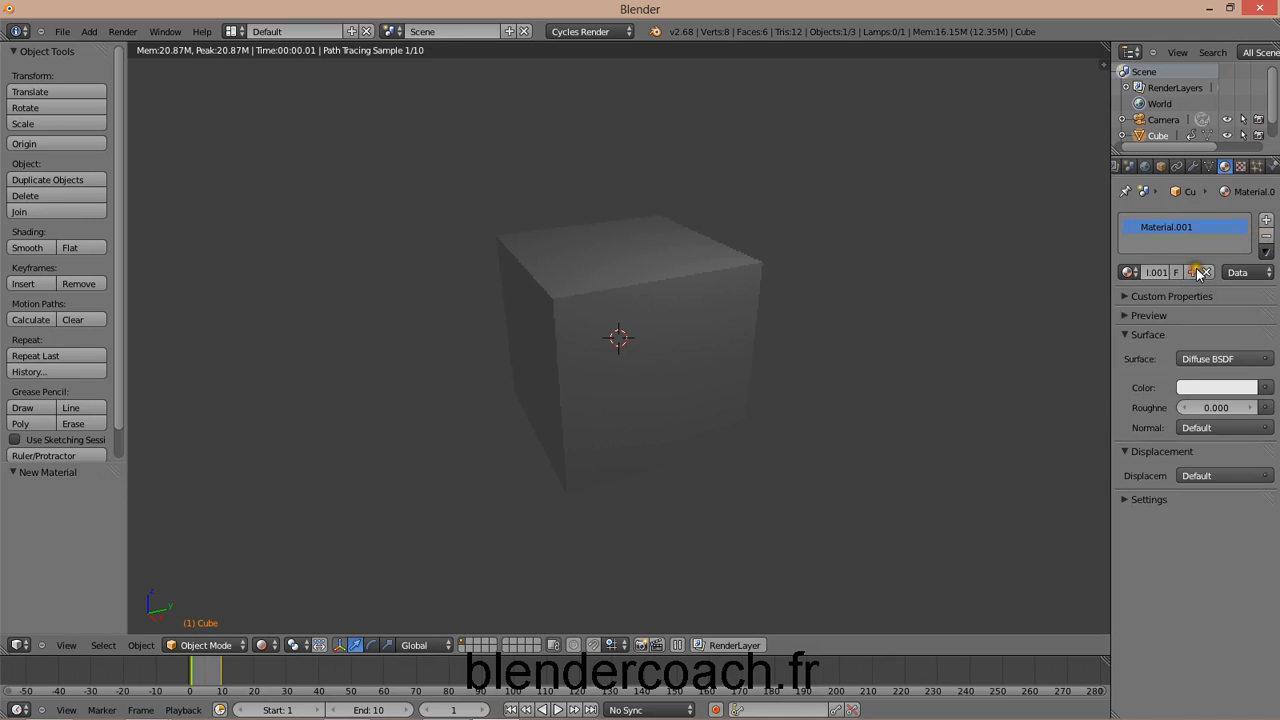
Step: Try a Glossy BSDF surface with GGX distribution on the cube's new material
{"action": "left_click", "coordinate": [1230, 359]}
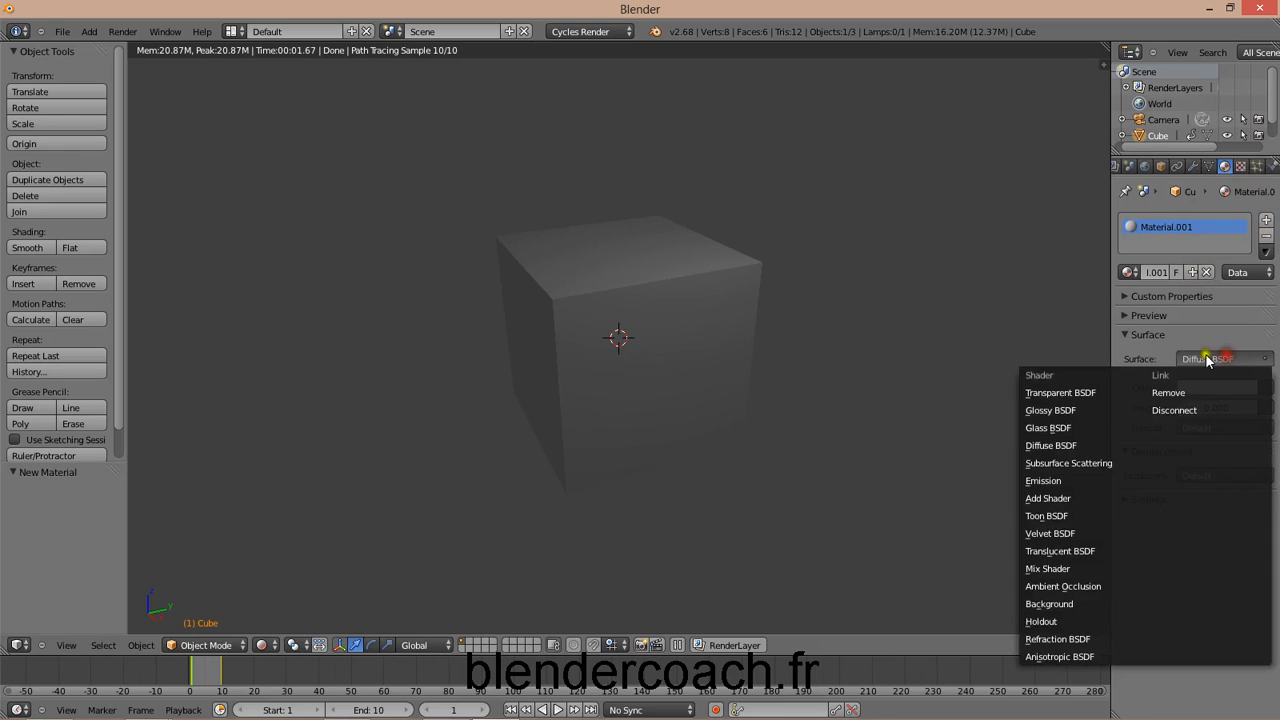
{"action": "left_click", "coordinate": [1058, 411]}
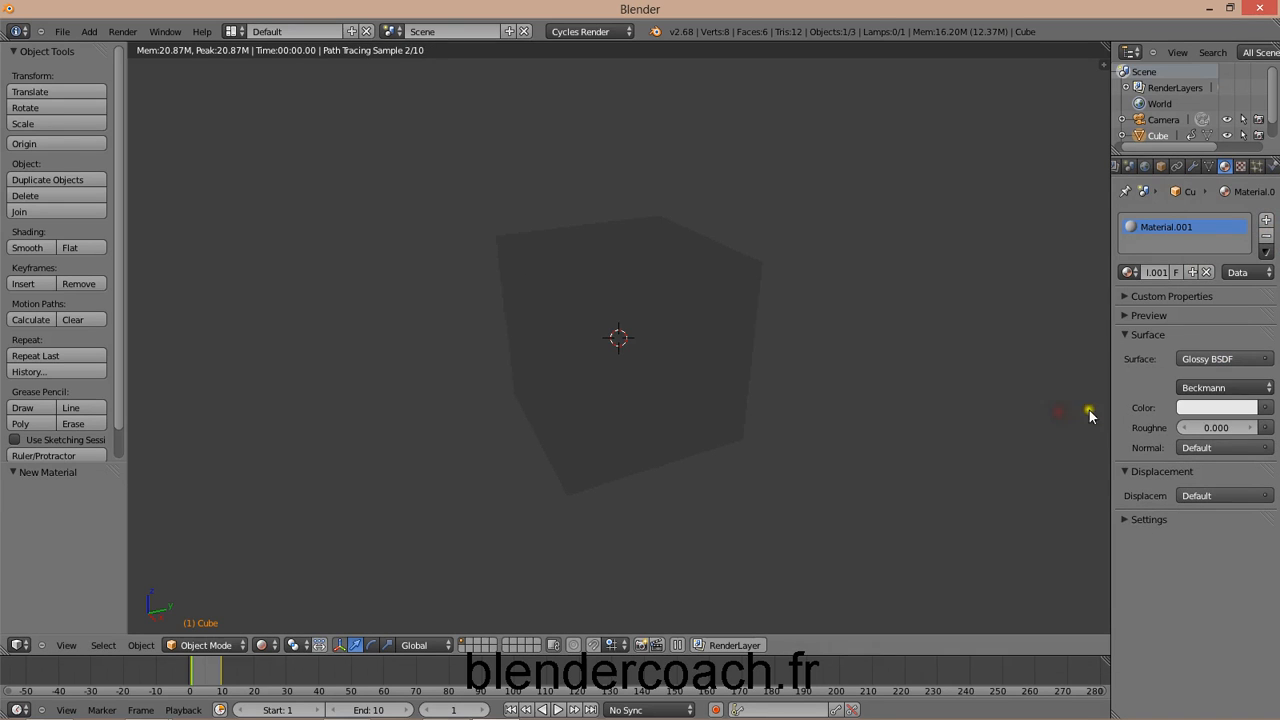
{"action": "left_click", "coordinate": [1223, 388]}
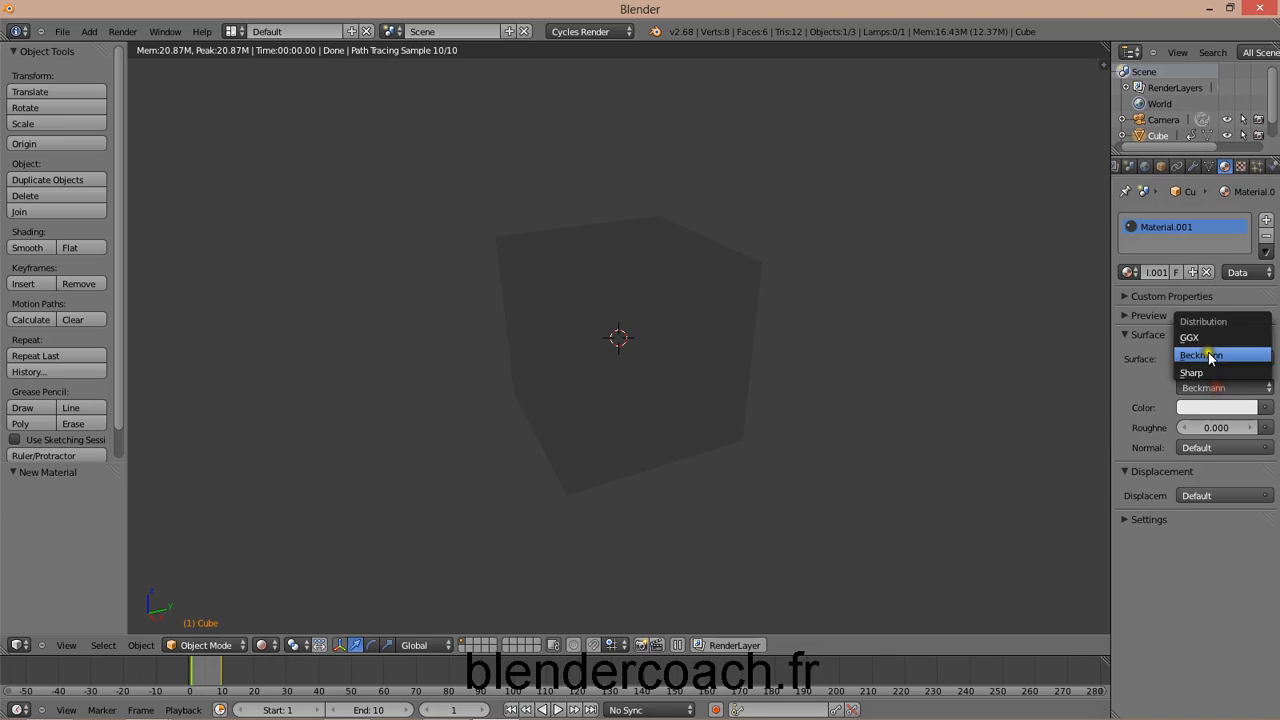
{"action": "left_click", "coordinate": [1200, 340]}
Step: Set the large cube's surface shader to Emission
{"action": "left_click", "coordinate": [1222, 358]}
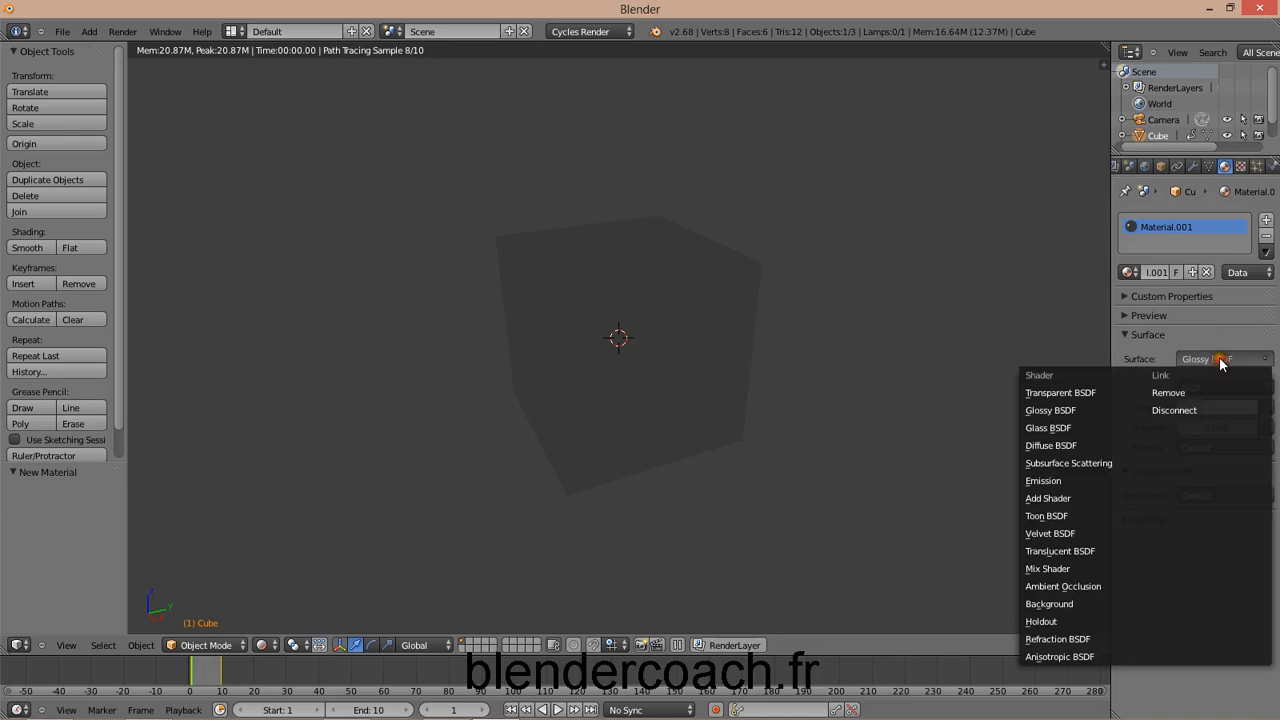
{"action": "left_click", "coordinate": [1070, 484]}
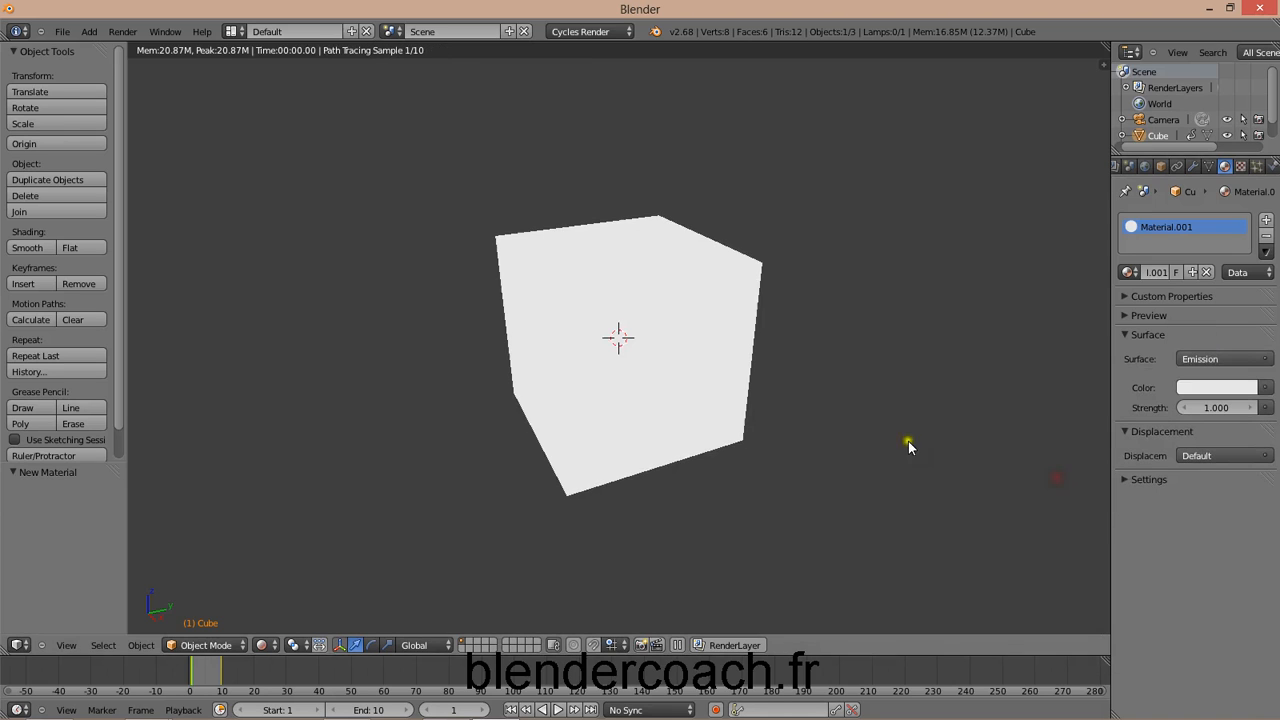
Step: Add a second cube mesh and move it beside the glowing cube by about X 2.16, Y 4.20, Z -0.56
{"action": "scroll", "coordinate": [655, 505], "scroll_direction": "down", "scroll_amount": 3}
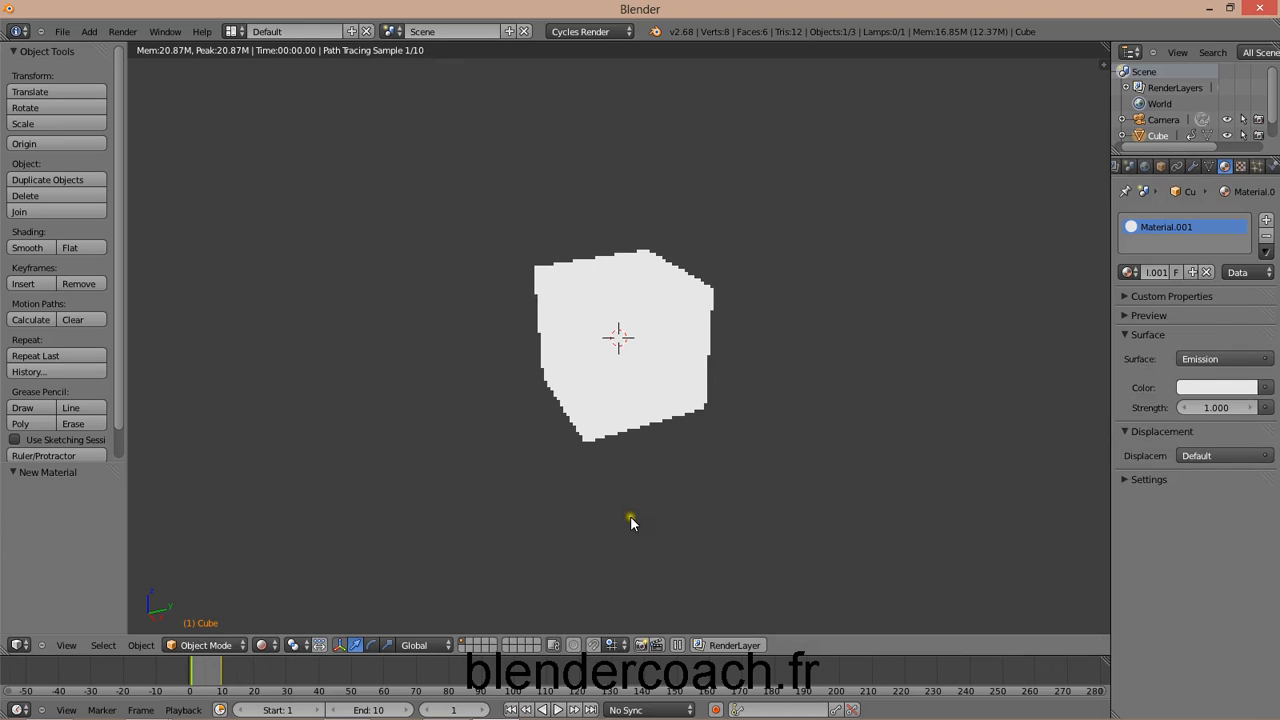
{"action": "key", "text": "shift+a"}
{"action": "mouse_move", "coordinate": [703, 488]}
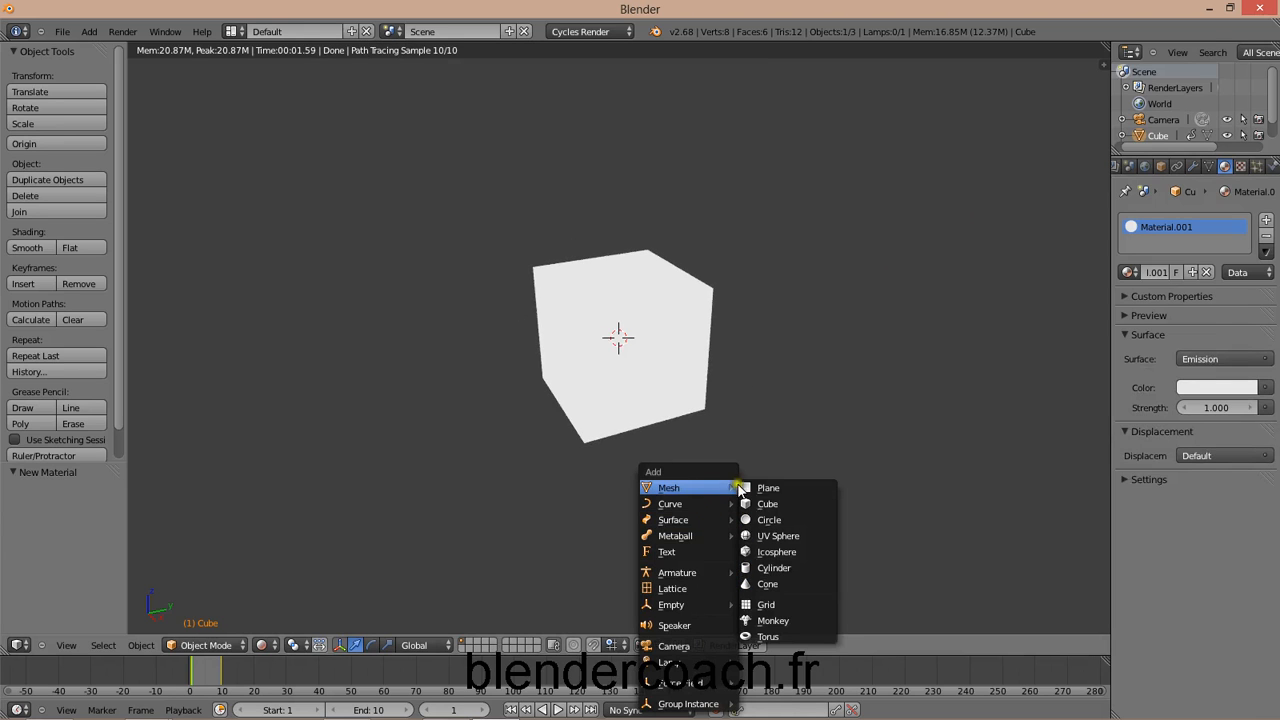
{"action": "left_click", "coordinate": [764, 502]}
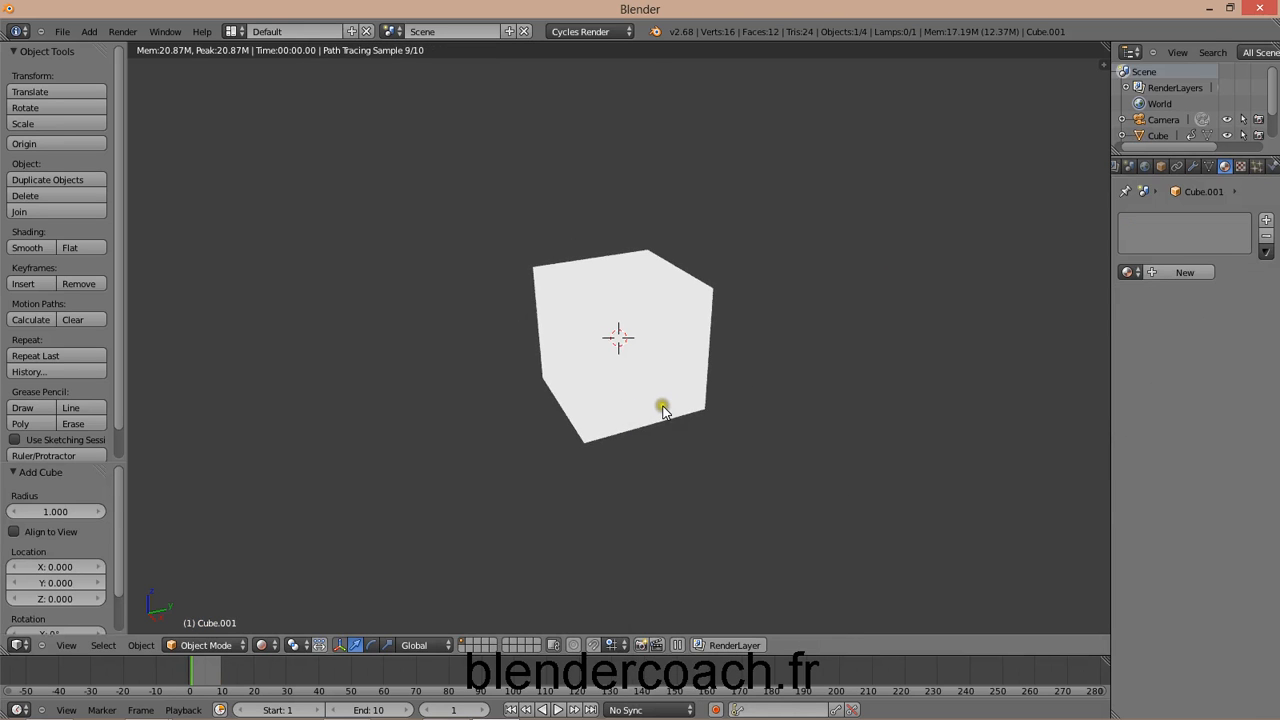
{"action": "key", "text": "g"}
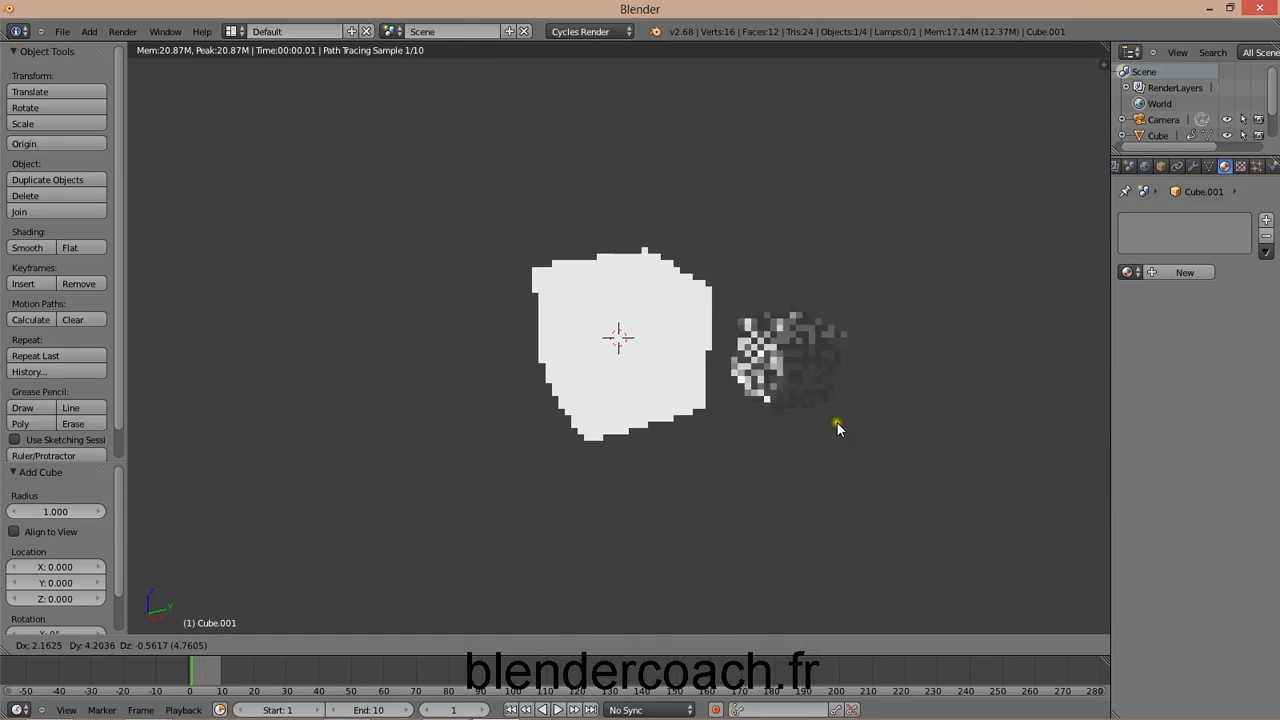
{"action": "left_click", "coordinate": [837, 423]}
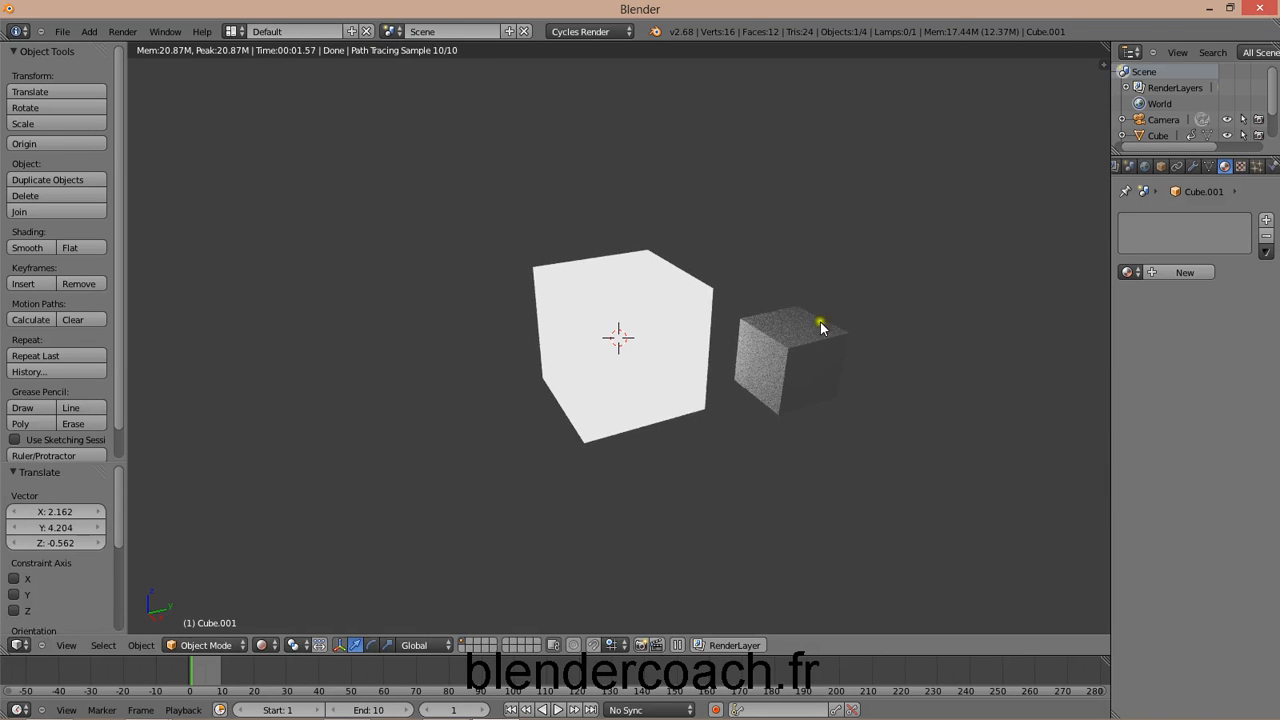
Step: Switch the viewport shading to Solid and give the small cube a new material with a Glass BSDF surface
{"action": "scroll", "coordinate": [690, 388], "scroll_direction": "up", "scroll_amount": 1}
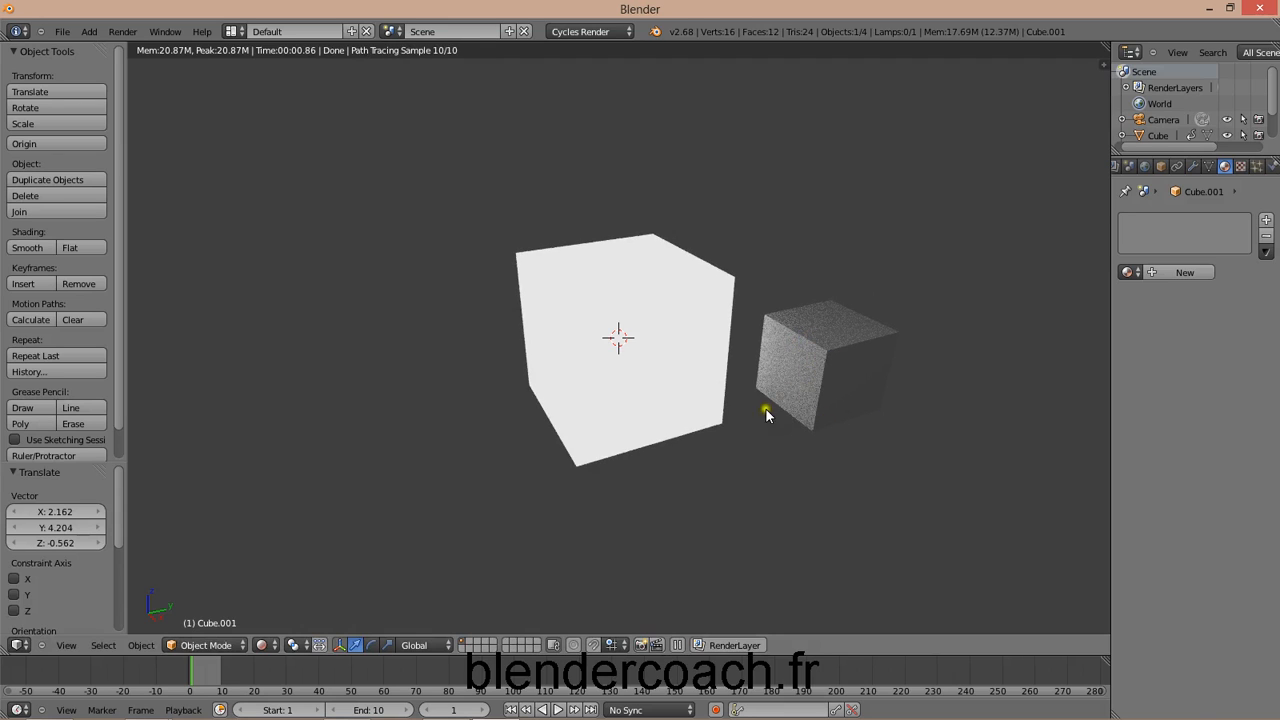
{"action": "left_click", "coordinate": [276, 643]}
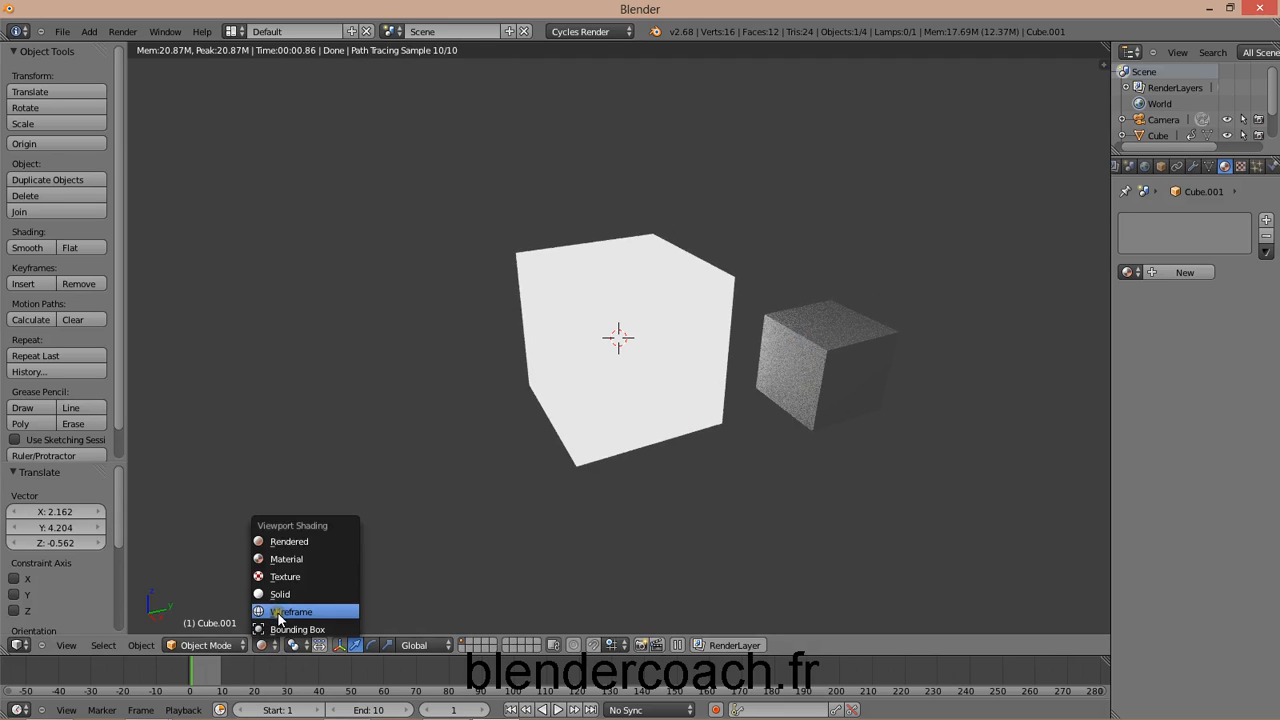
{"action": "left_click", "coordinate": [284, 601]}
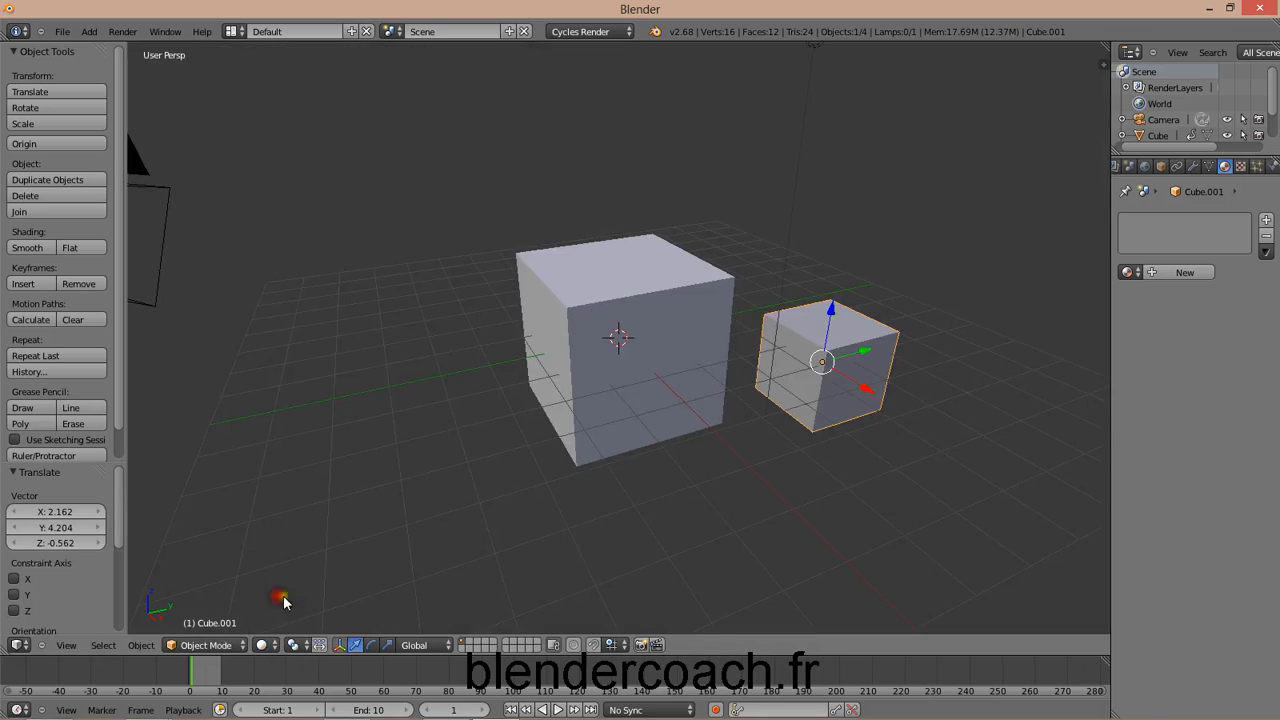
{"action": "left_click", "coordinate": [1184, 272]}
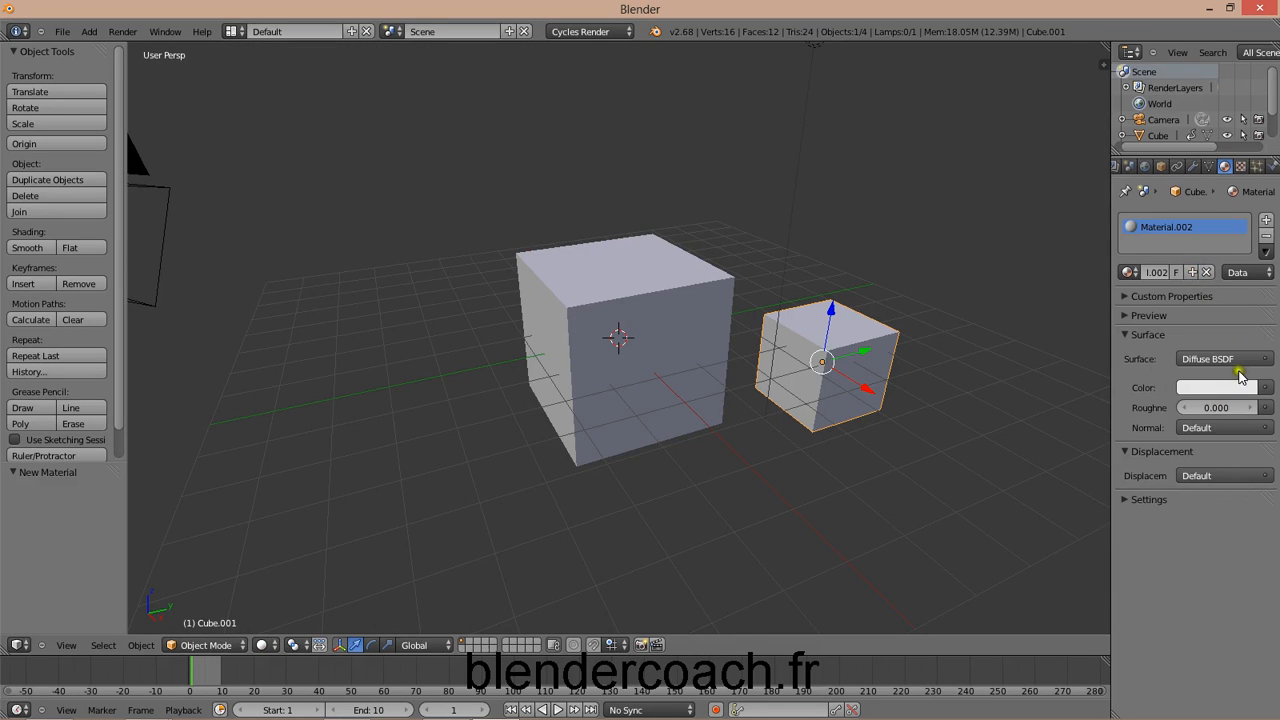
{"action": "left_click", "coordinate": [1238, 362]}
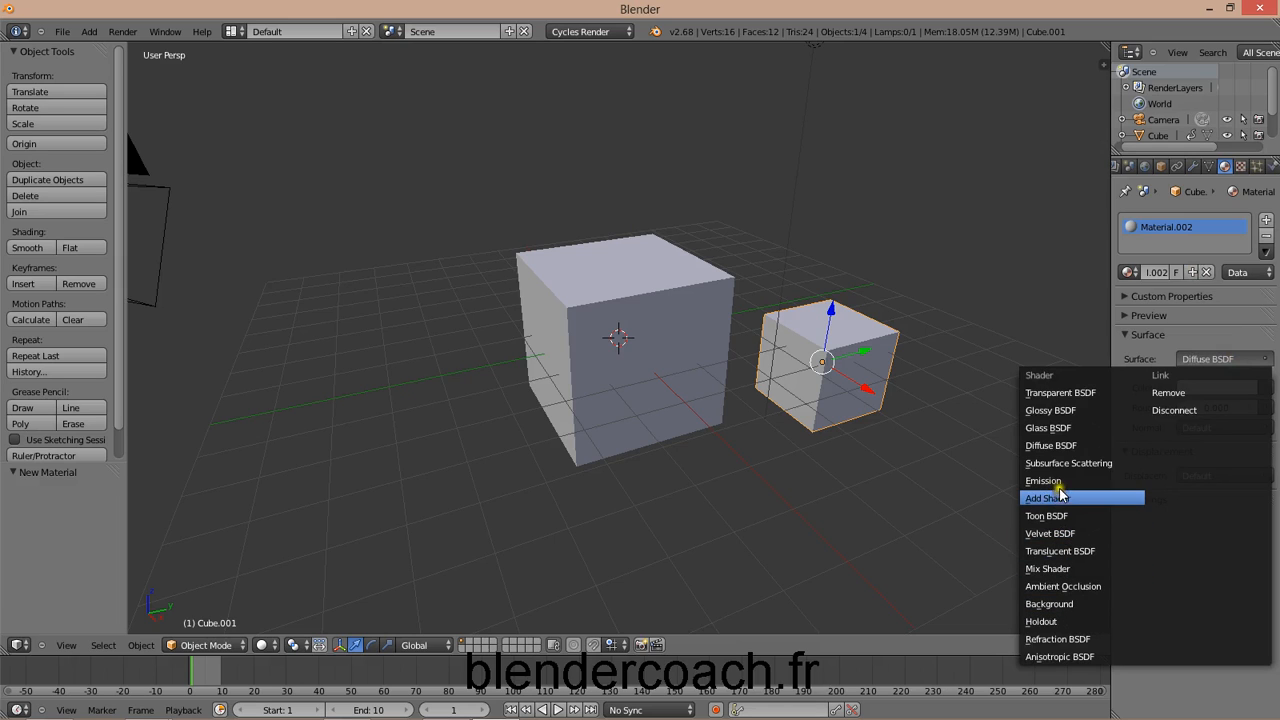
{"action": "left_click", "coordinate": [1057, 429]}
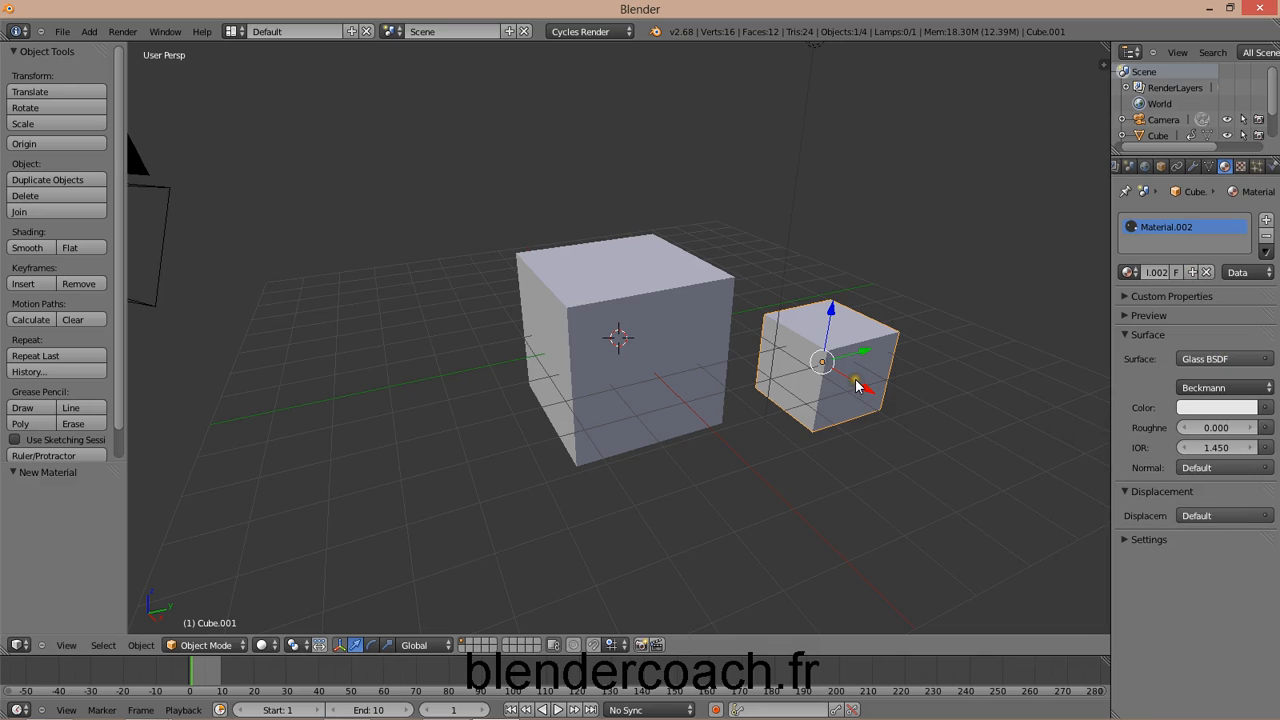
Step: Apply a level 3 subdivision set to the small cube to round it into a sphere
{"action": "key", "text": "ctrl+3"}
{"action": "scroll", "coordinate": [800, 380], "scroll_direction": "up", "scroll_amount": 3}
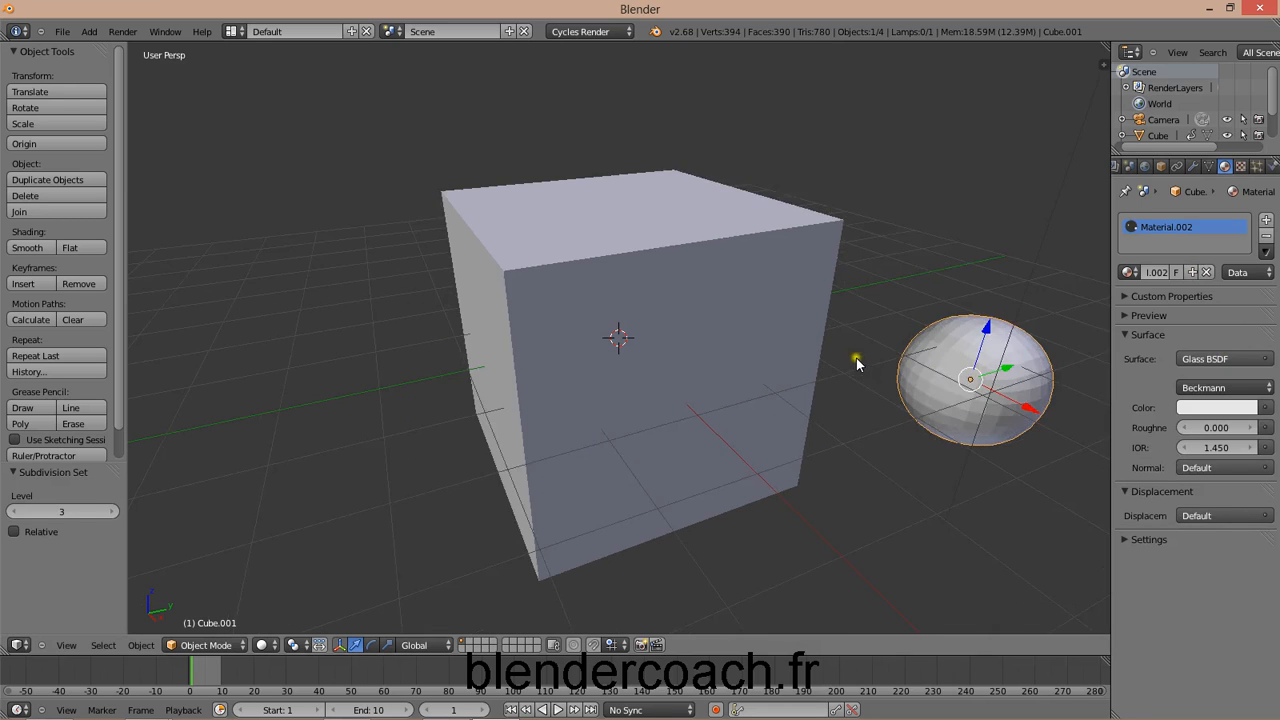
{"action": "scroll", "coordinate": [851, 357], "scroll_direction": "down", "scroll_amount": 2}
Step: Preview the scene in Rendered viewport shading and examine how the glass sphere reflects the glowing cube up close
{"action": "left_click", "coordinate": [263, 645]}
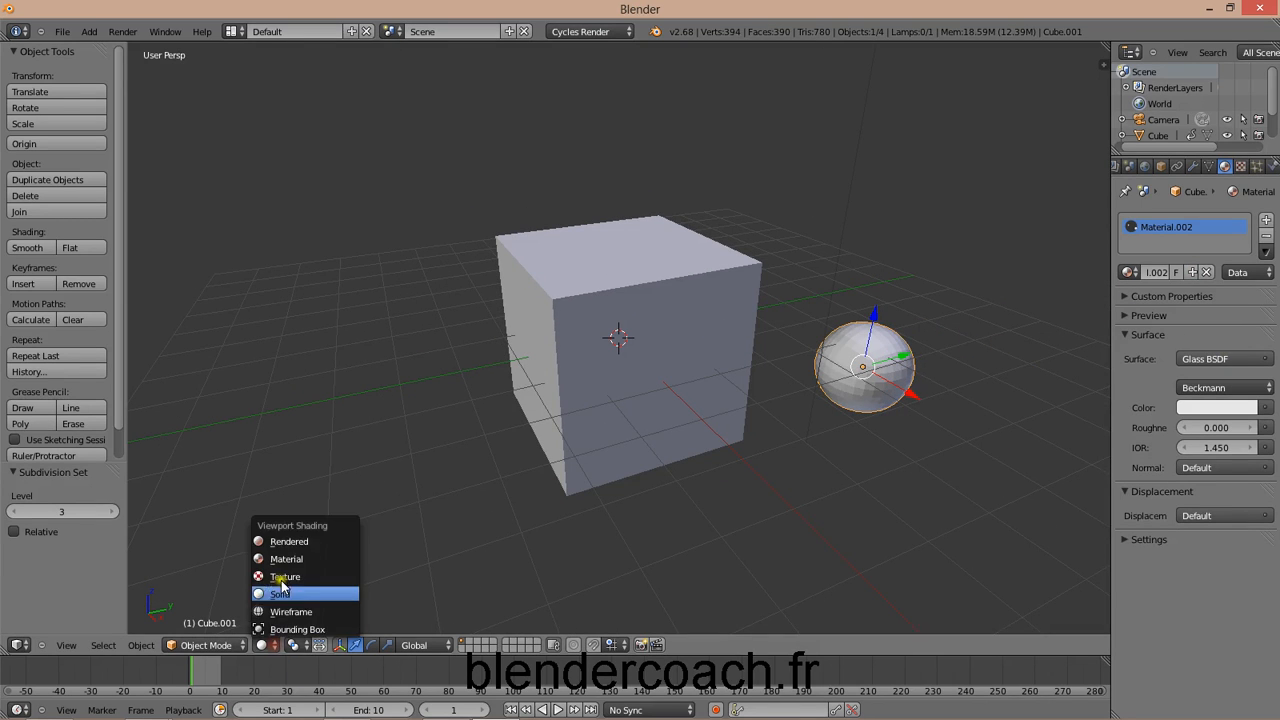
{"action": "left_click", "coordinate": [283, 540]}
{"action": "scroll", "coordinate": [943, 371], "scroll_direction": "up", "scroll_amount": 1}
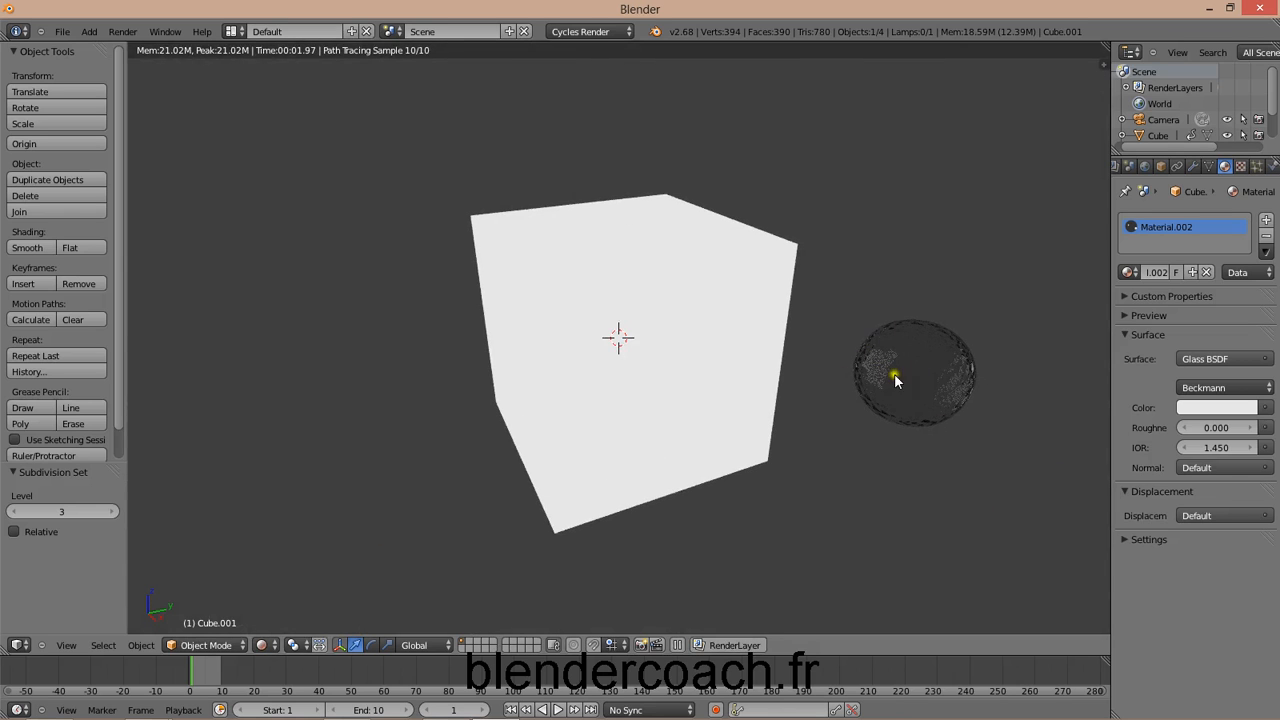
{"action": "middle_click_drag", "start_coordinate": [1001, 367], "coordinate": [819, 372]}
{"action": "scroll", "coordinate": [819, 372], "scroll_direction": "up", "scroll_amount": 4}
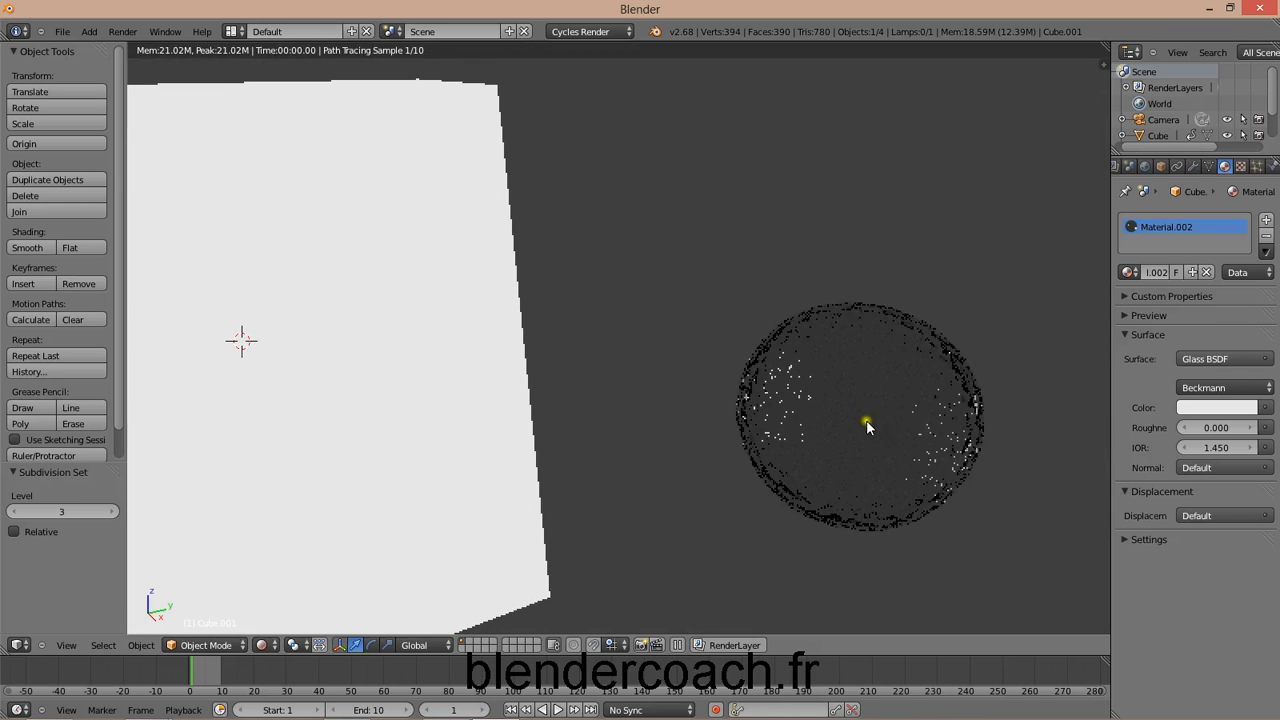
{"action": "middle_click_drag", "start_coordinate": [857, 428], "coordinate": [862, 459]}
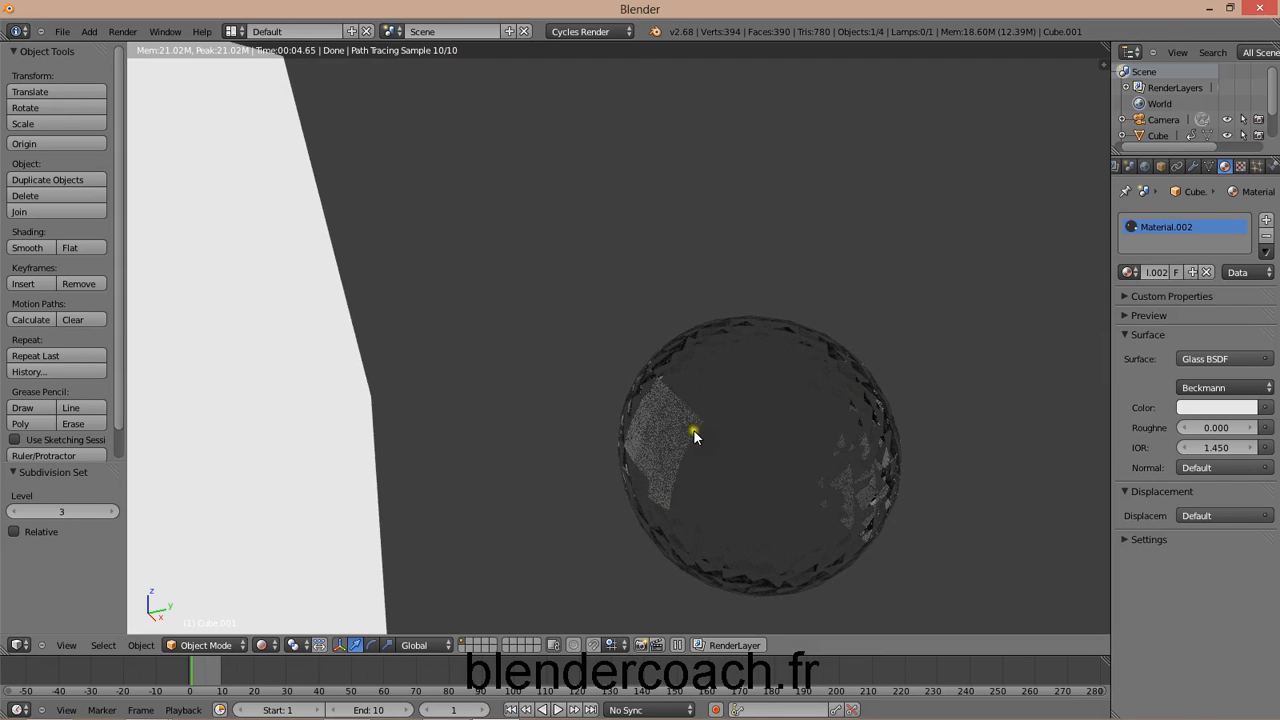
{"action": "scroll", "coordinate": [775, 433], "scroll_direction": "down", "scroll_amount": 6}
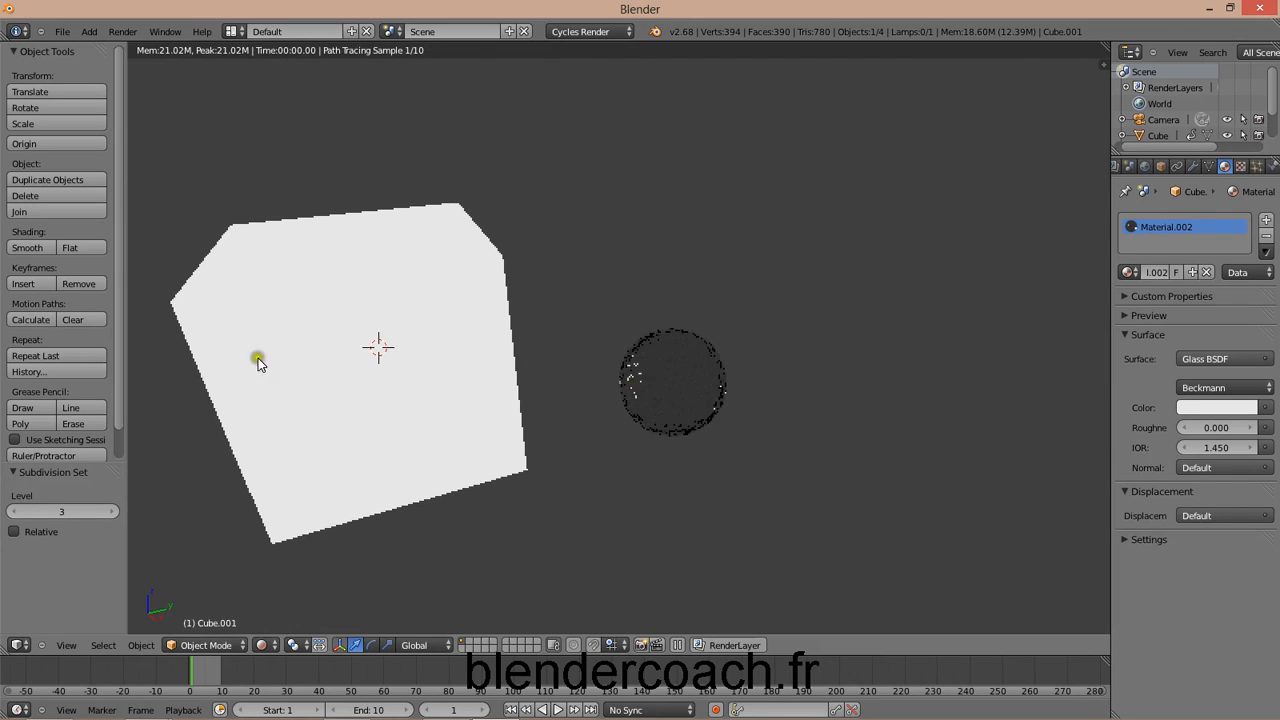
Step: Bring back the scene's render settings and return the viewport shading to Solid
{"action": "left_click", "coordinate": [18, 645]}
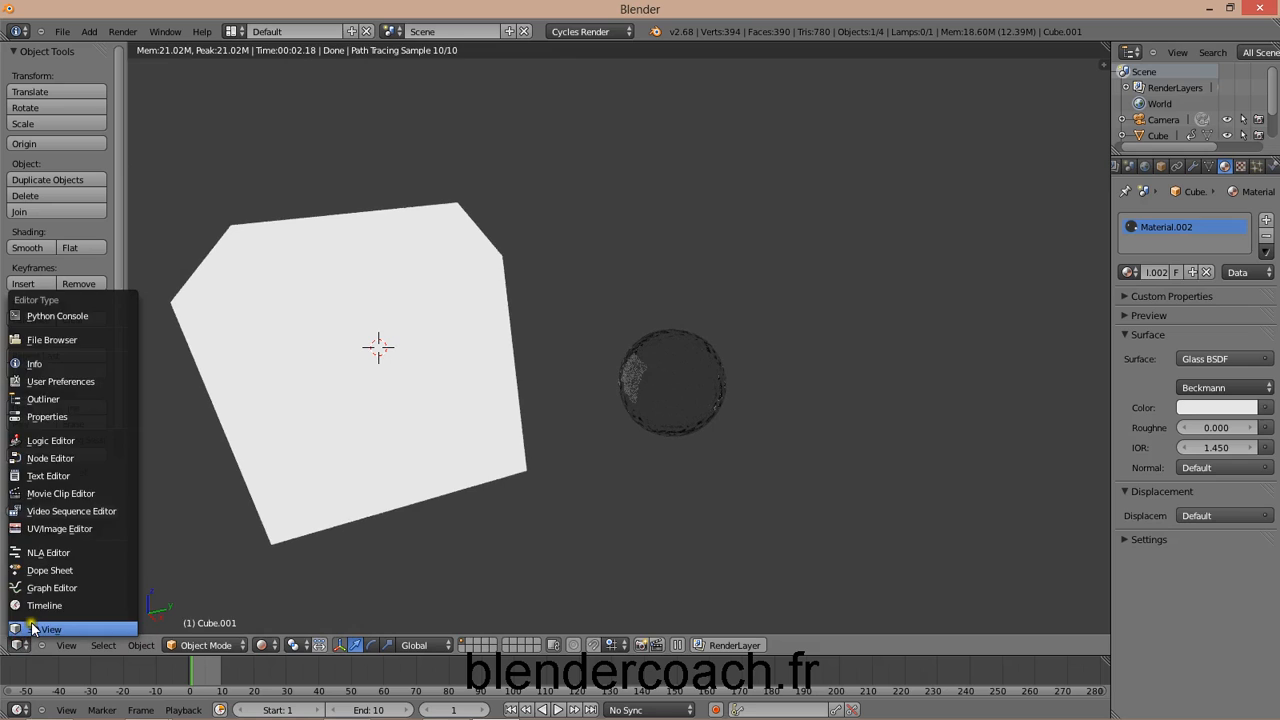
{"action": "left_click", "coordinate": [30, 627]}
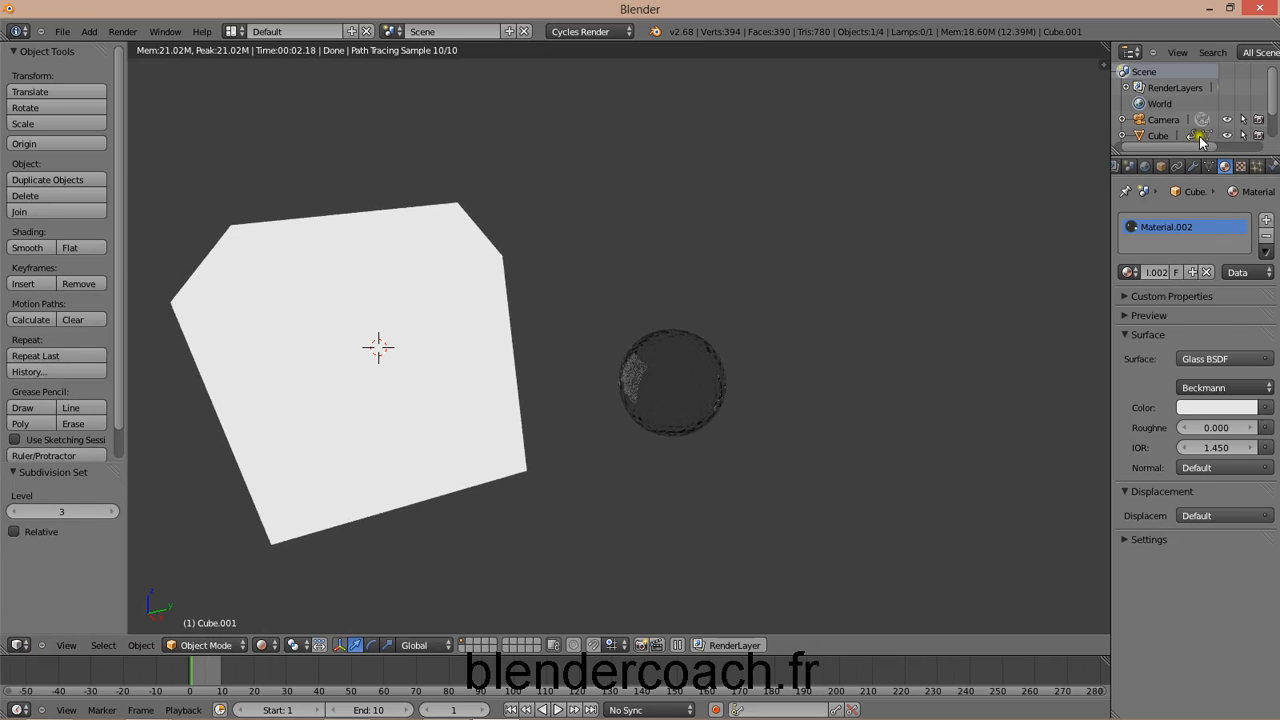
{"action": "scroll", "coordinate": [1152, 168], "scroll_direction": "up", "scroll_amount": 4}
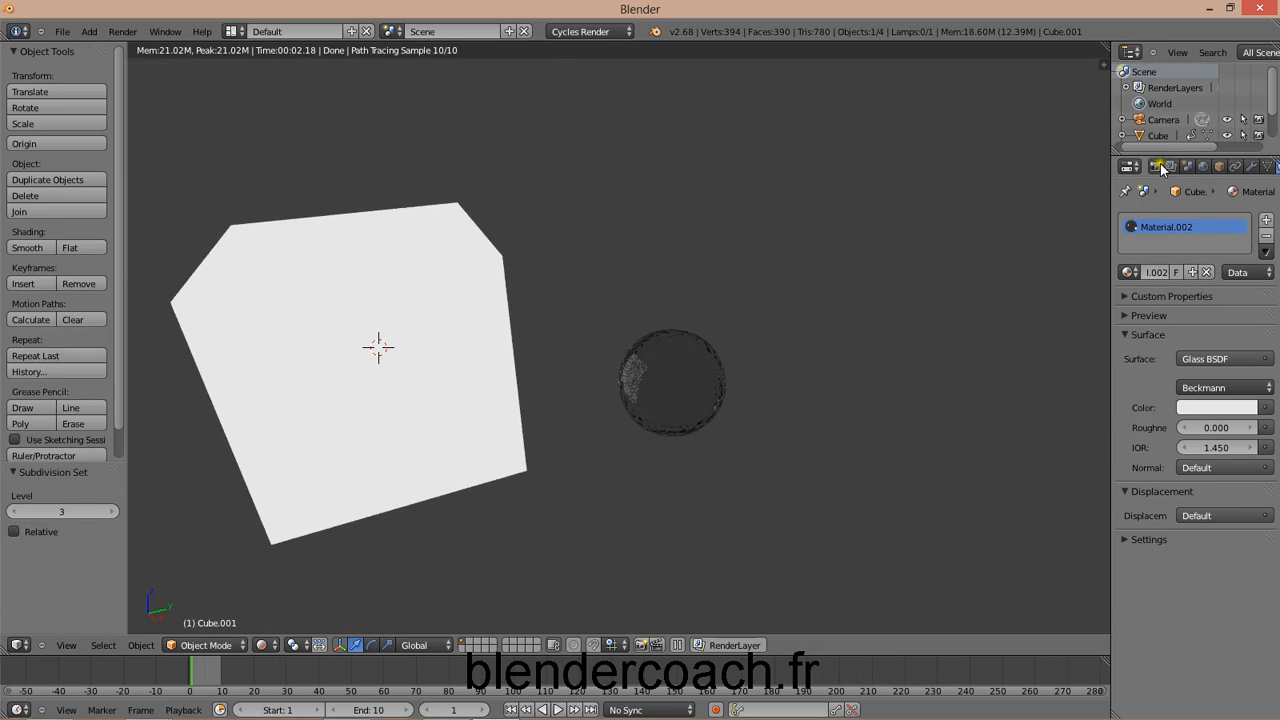
{"action": "left_click", "coordinate": [1158, 168]}
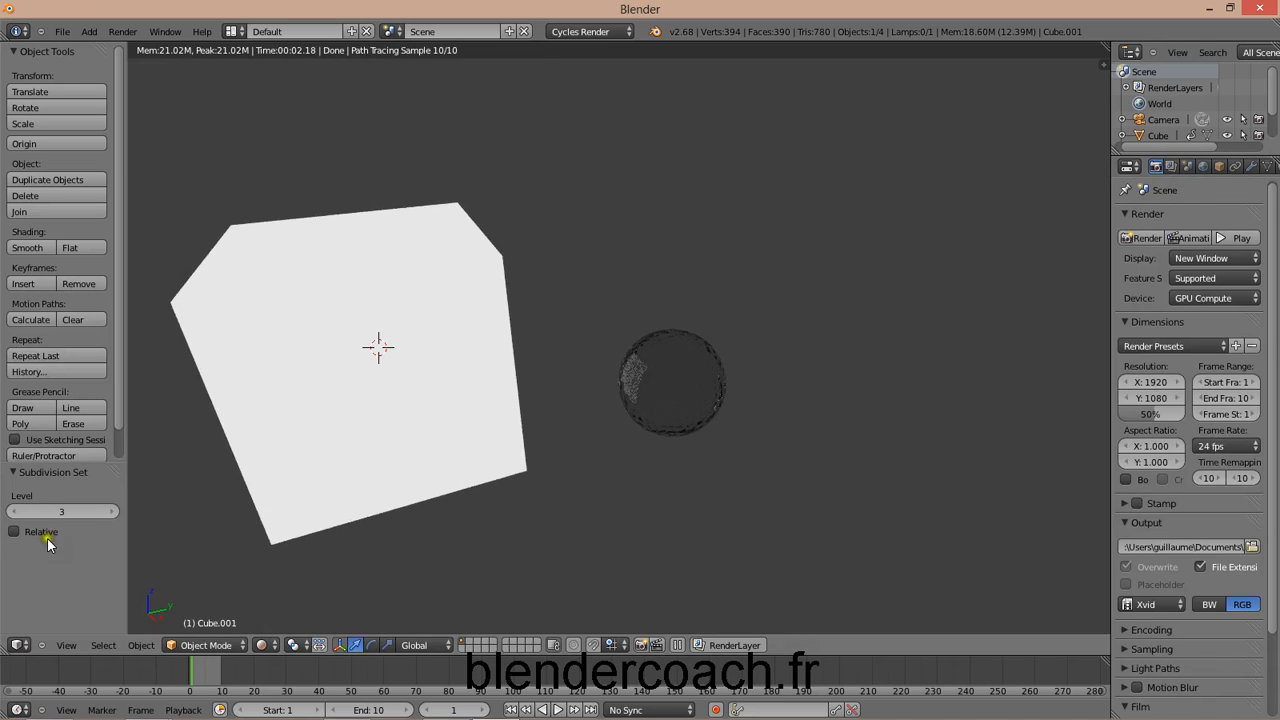
{"action": "left_click", "coordinate": [210, 646]}
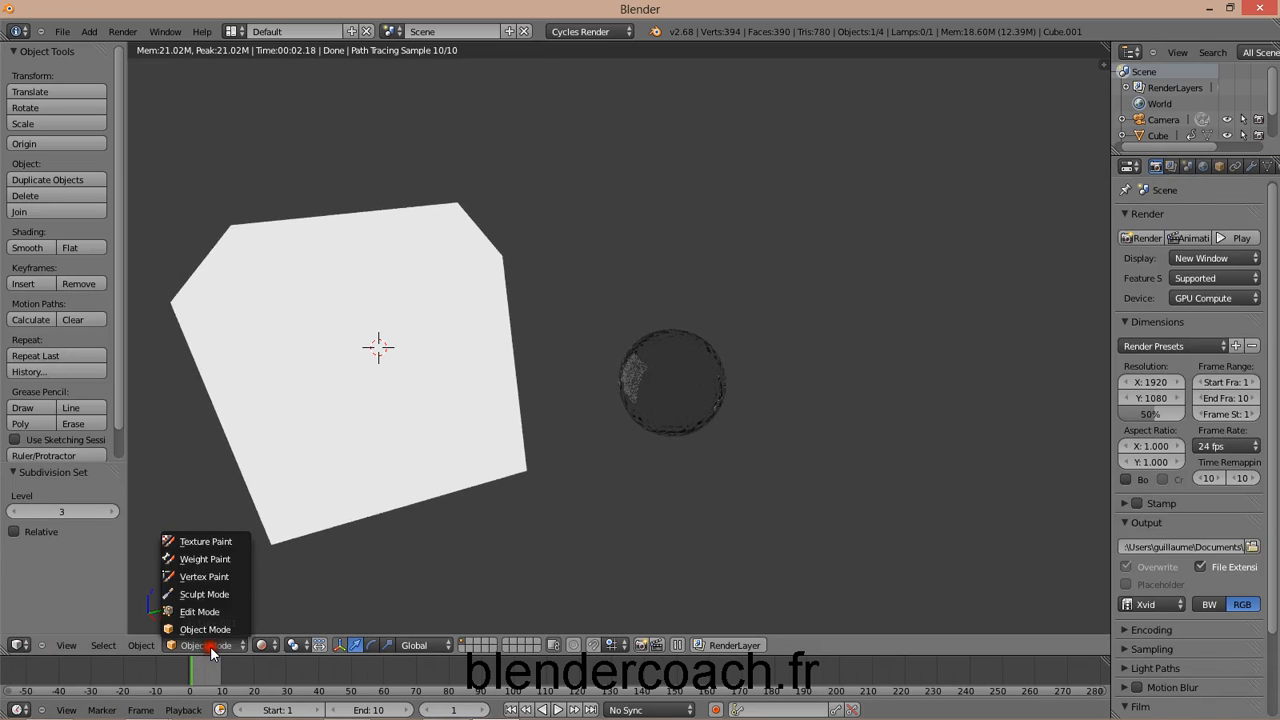
{"action": "left_click", "coordinate": [263, 645]}
{"action": "left_click", "coordinate": [286, 594]}
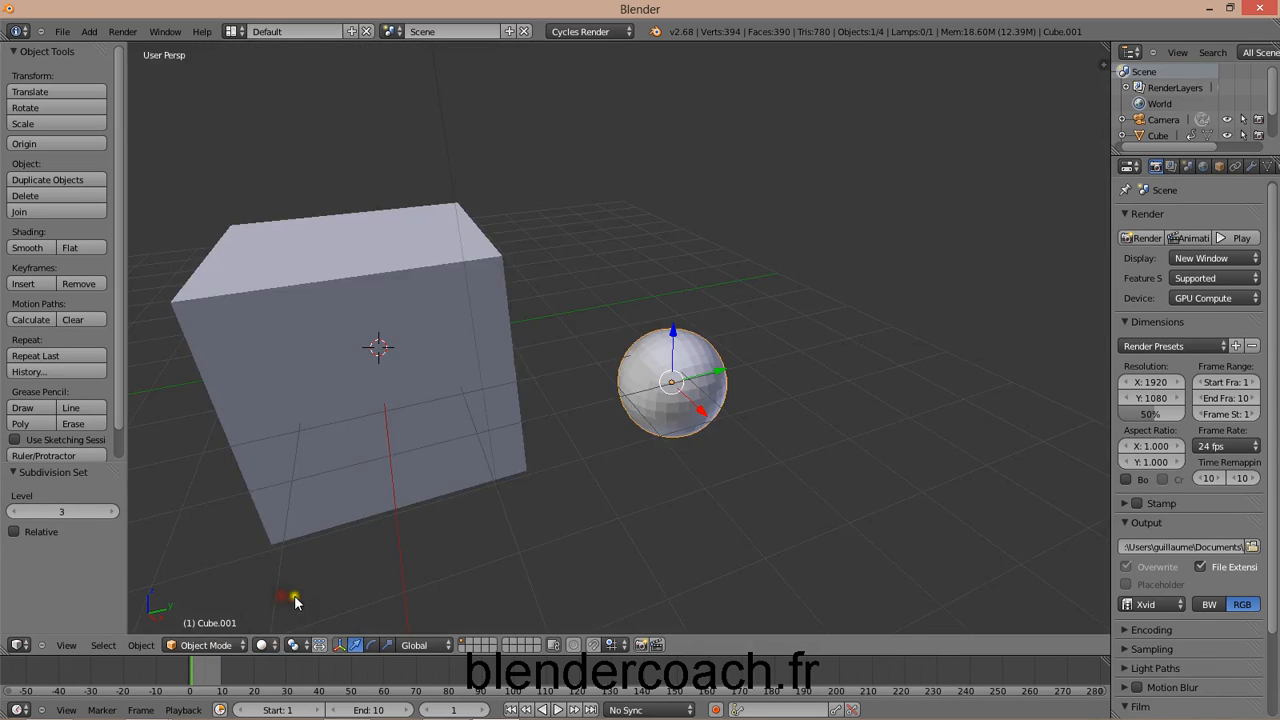
Step: Examine the available Feature Set and Device options, keeping Supported and GPU Compute
{"action": "left_click", "coordinate": [1201, 280]}
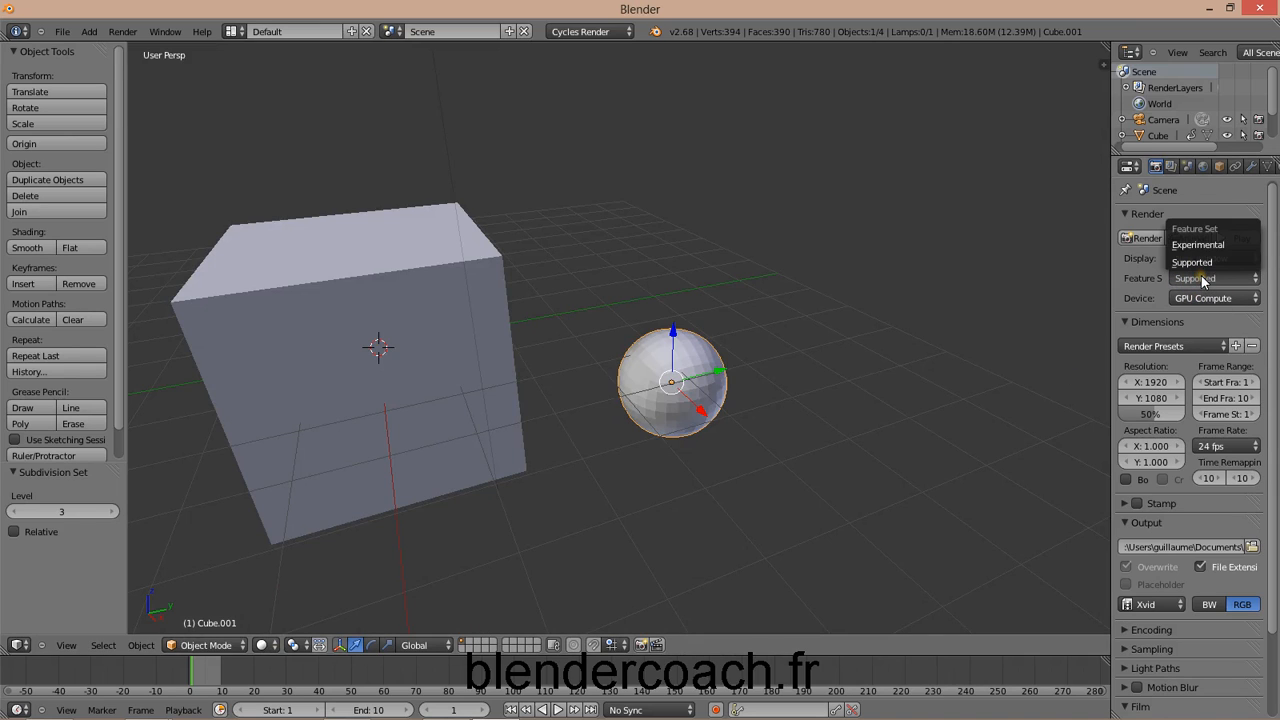
{"action": "left_click", "coordinate": [1210, 278]}
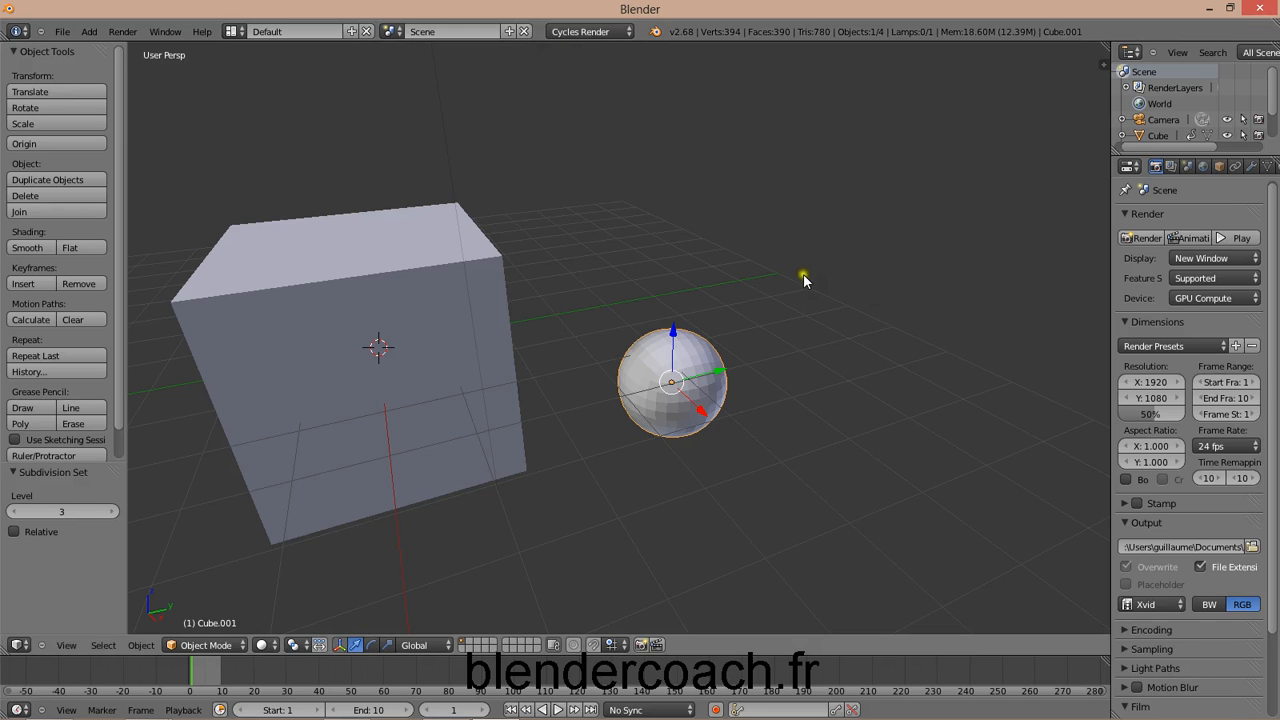
{"action": "left_click", "coordinate": [1188, 298]}
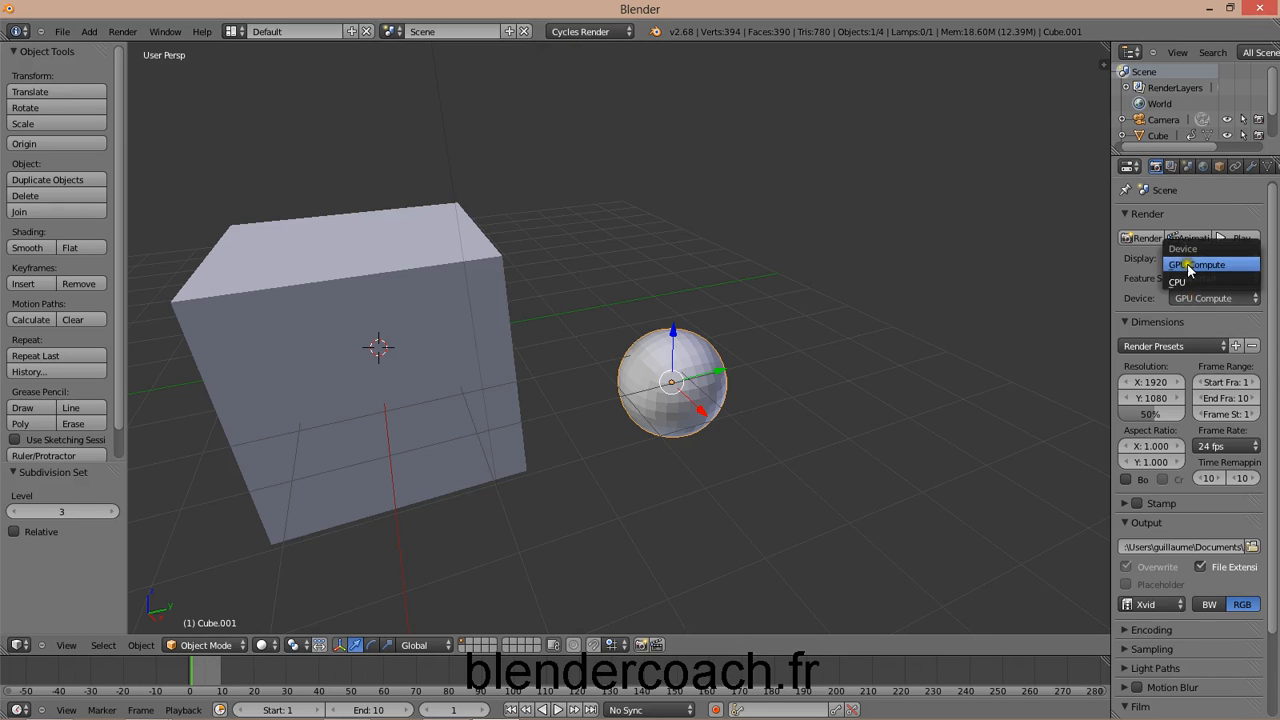
{"action": "left_click", "coordinate": [1188, 268]}
{"action": "left_click", "coordinate": [1200, 278]}
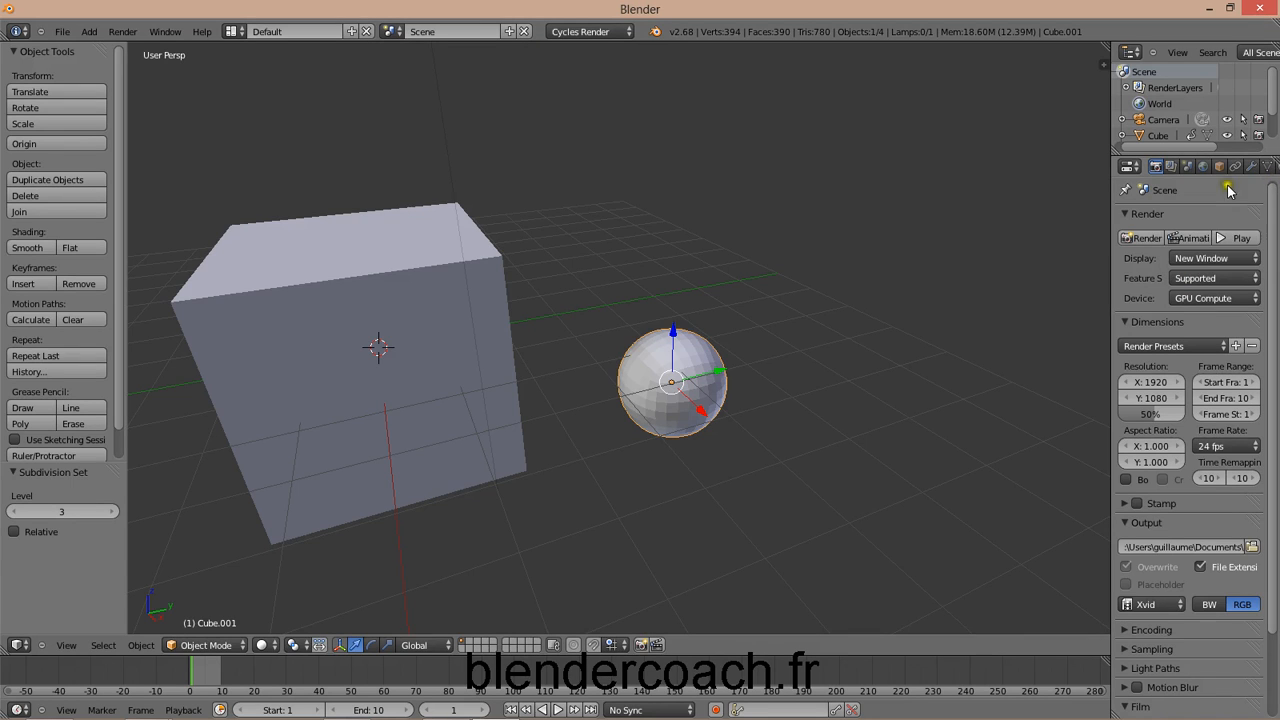
{"action": "left_click", "coordinate": [1197, 300]}
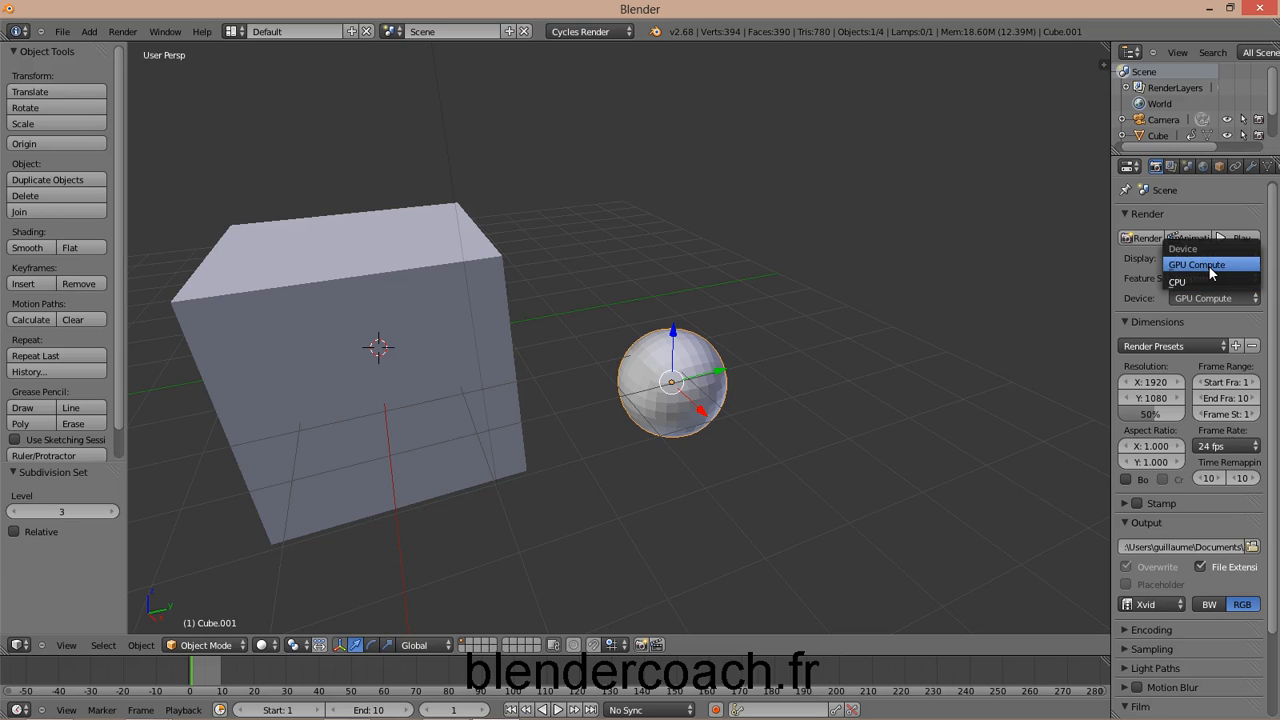
{"action": "left_click", "coordinate": [1208, 265]}
Step: Set the render device to CPU, preview the scene in Rendered viewport shading and return to Solid
{"action": "left_click", "coordinate": [1202, 300]}
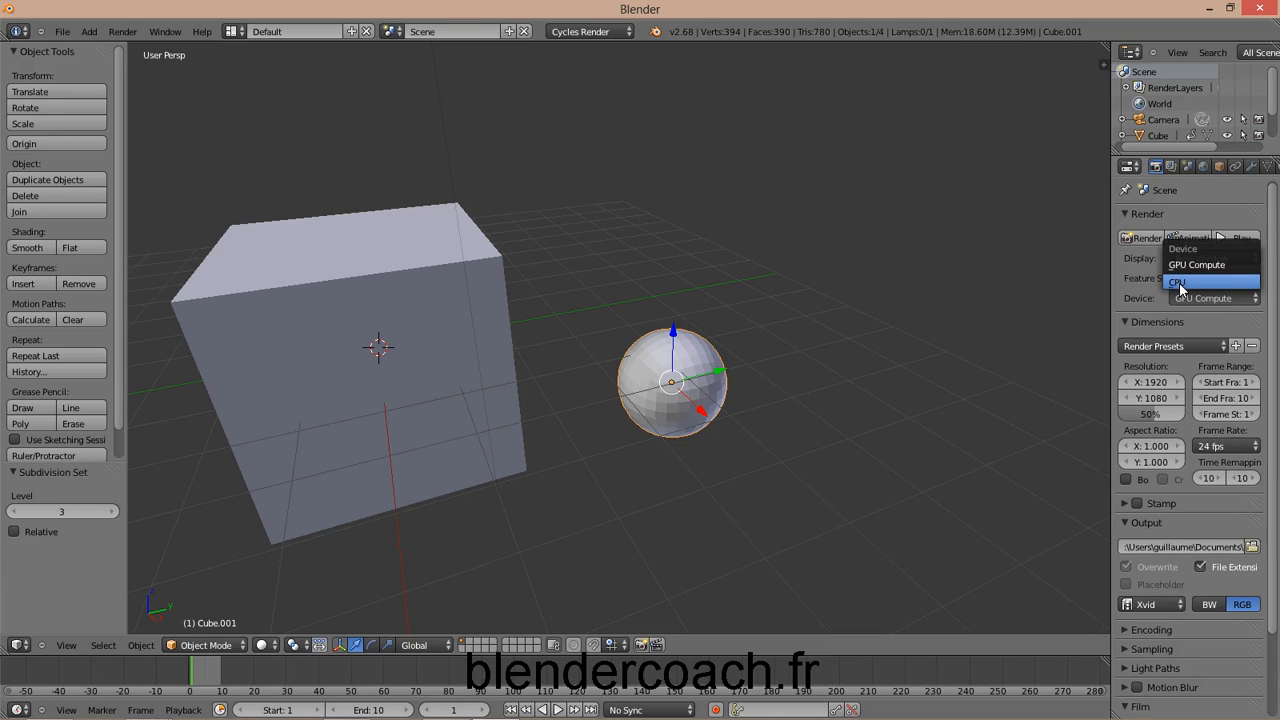
{"action": "left_click", "coordinate": [1180, 284]}
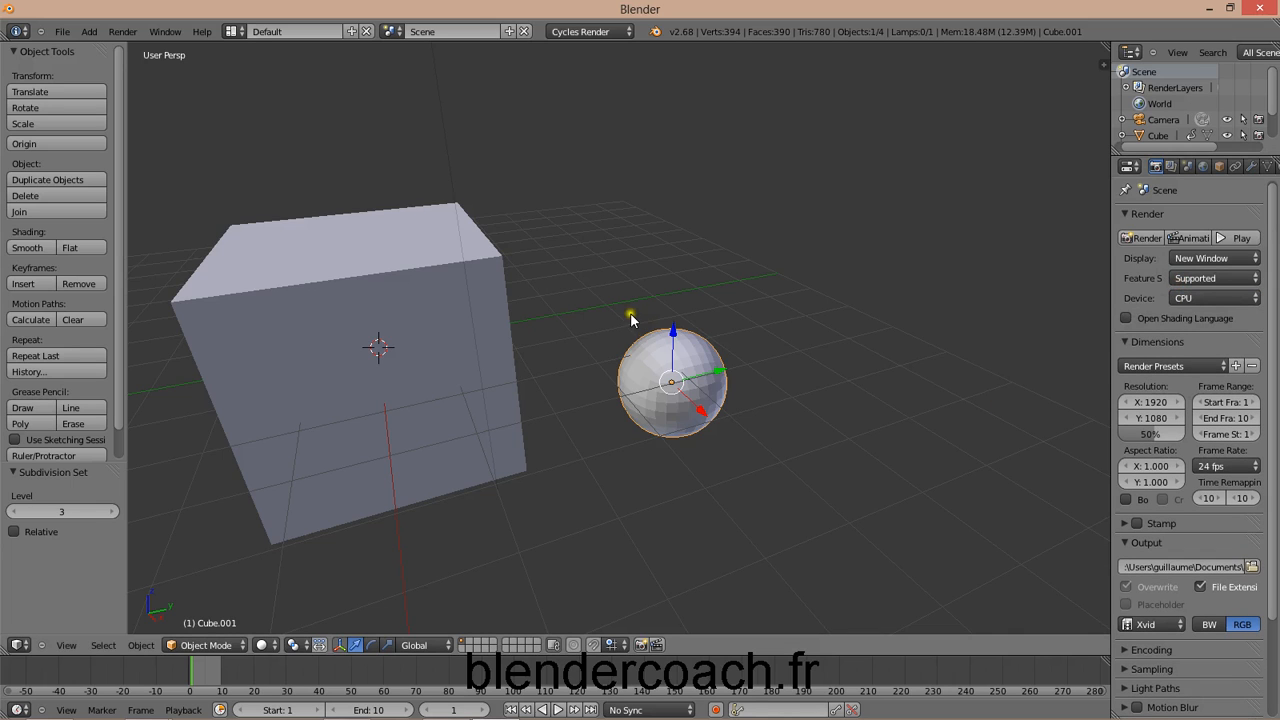
{"action": "left_click", "coordinate": [262, 645]}
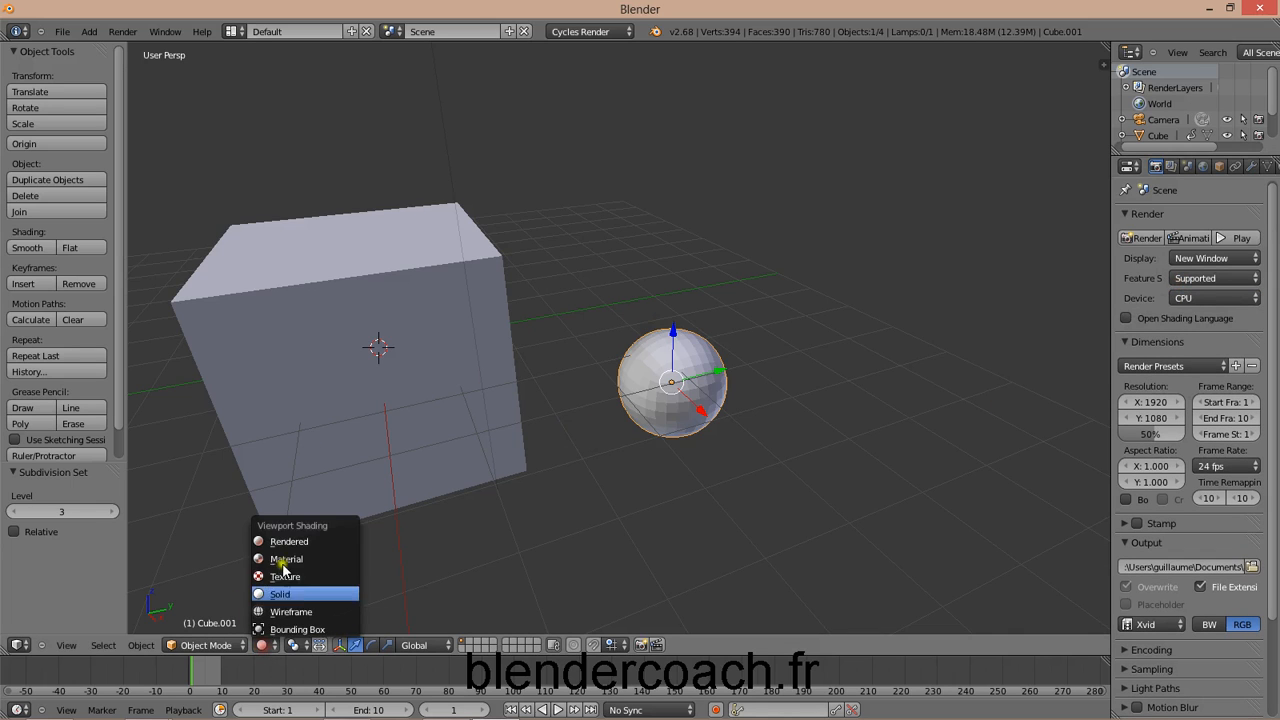
{"action": "left_click", "coordinate": [288, 536]}
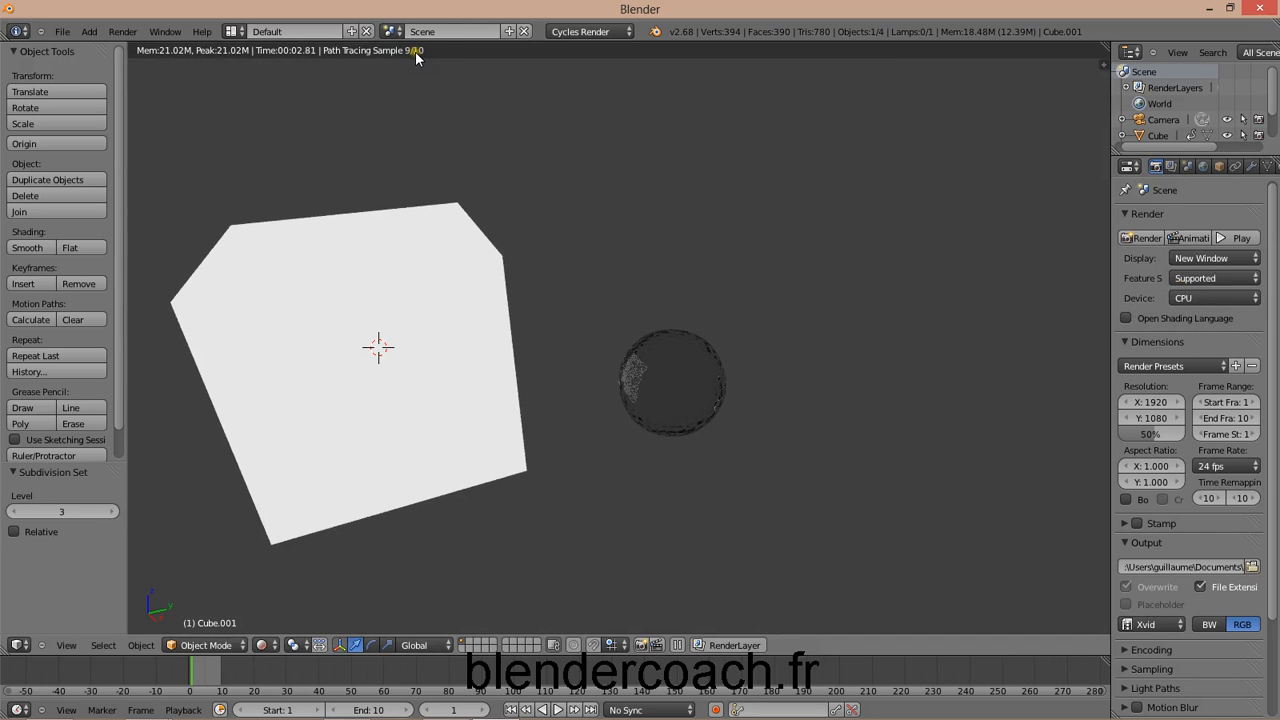
{"action": "left_click", "coordinate": [262, 645]}
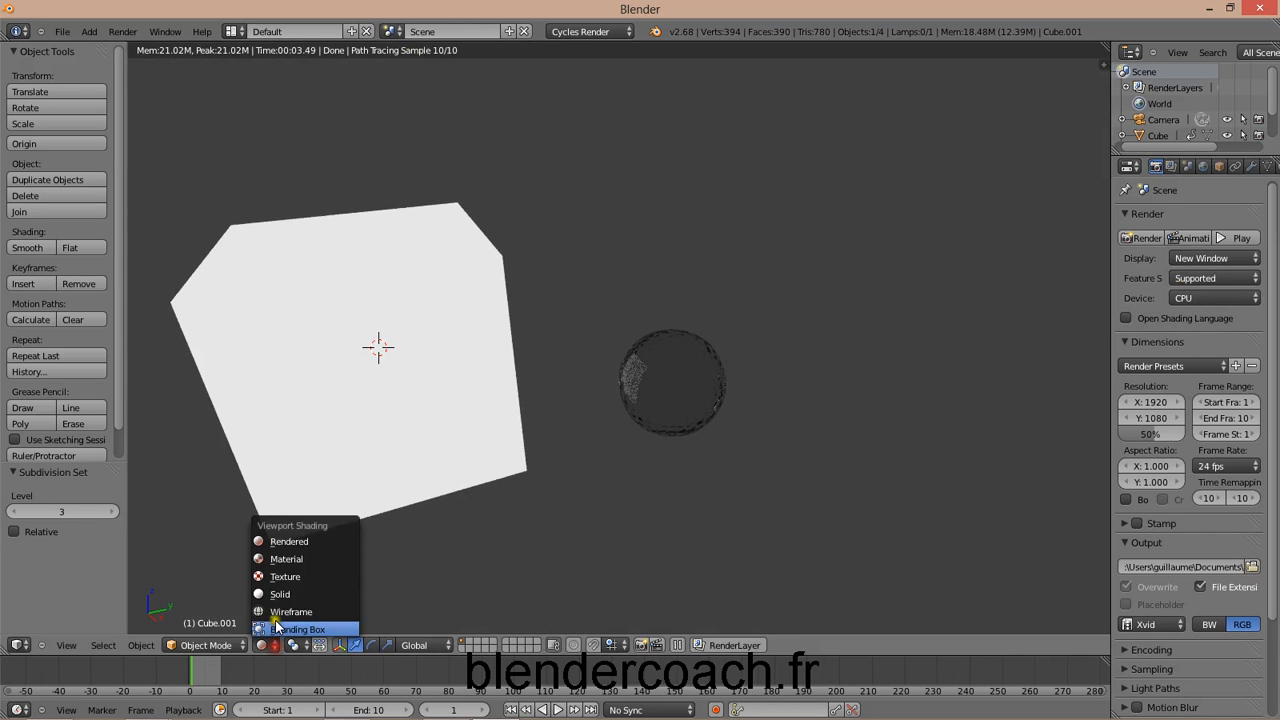
{"action": "left_click", "coordinate": [278, 595]}
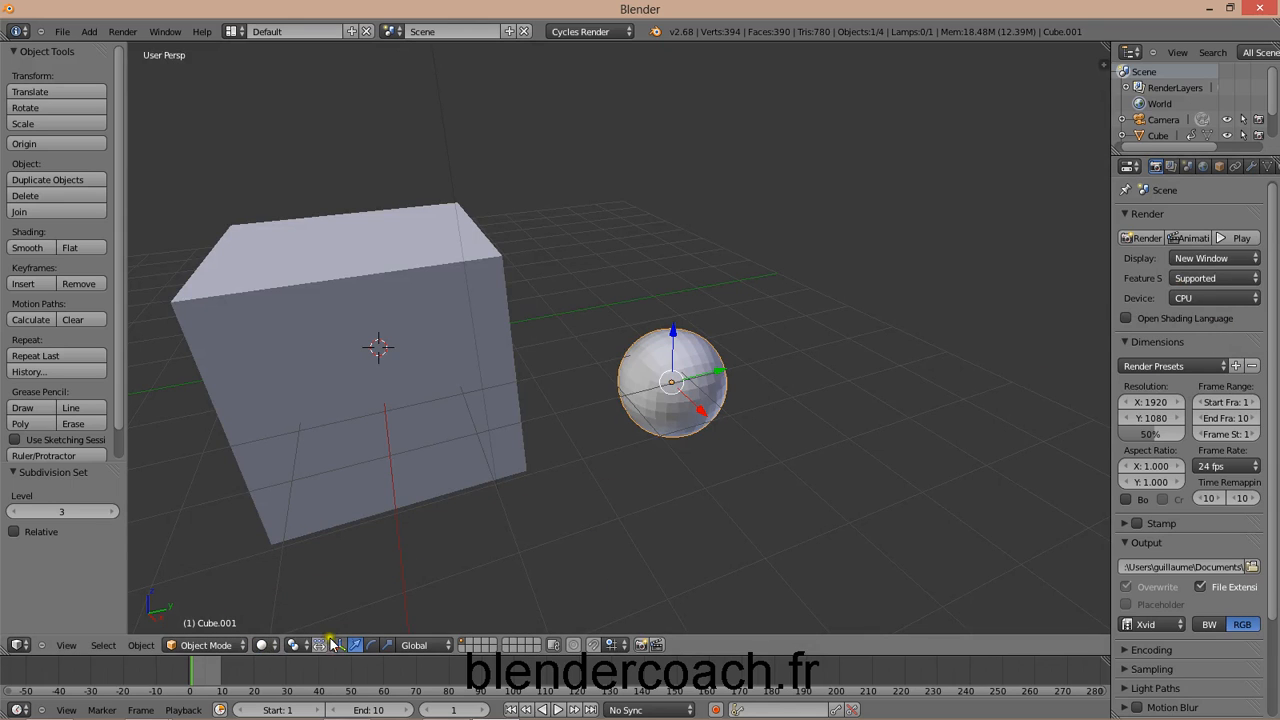
Step: Repeat the Rendered viewport preview on the CPU to check its render time, and restore Solid shading
{"action": "left_click", "coordinate": [263, 645]}
{"action": "left_click", "coordinate": [280, 538]}
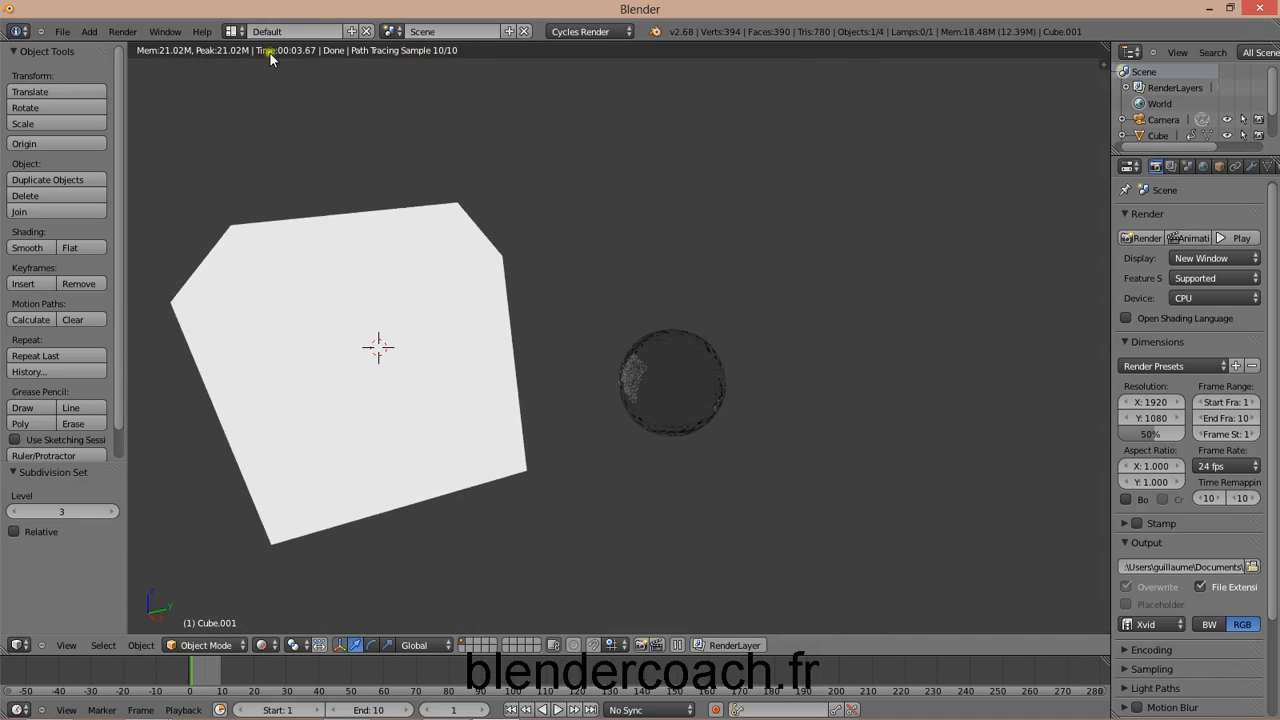
{"action": "left_click", "coordinate": [264, 645]}
{"action": "left_click", "coordinate": [280, 594]}
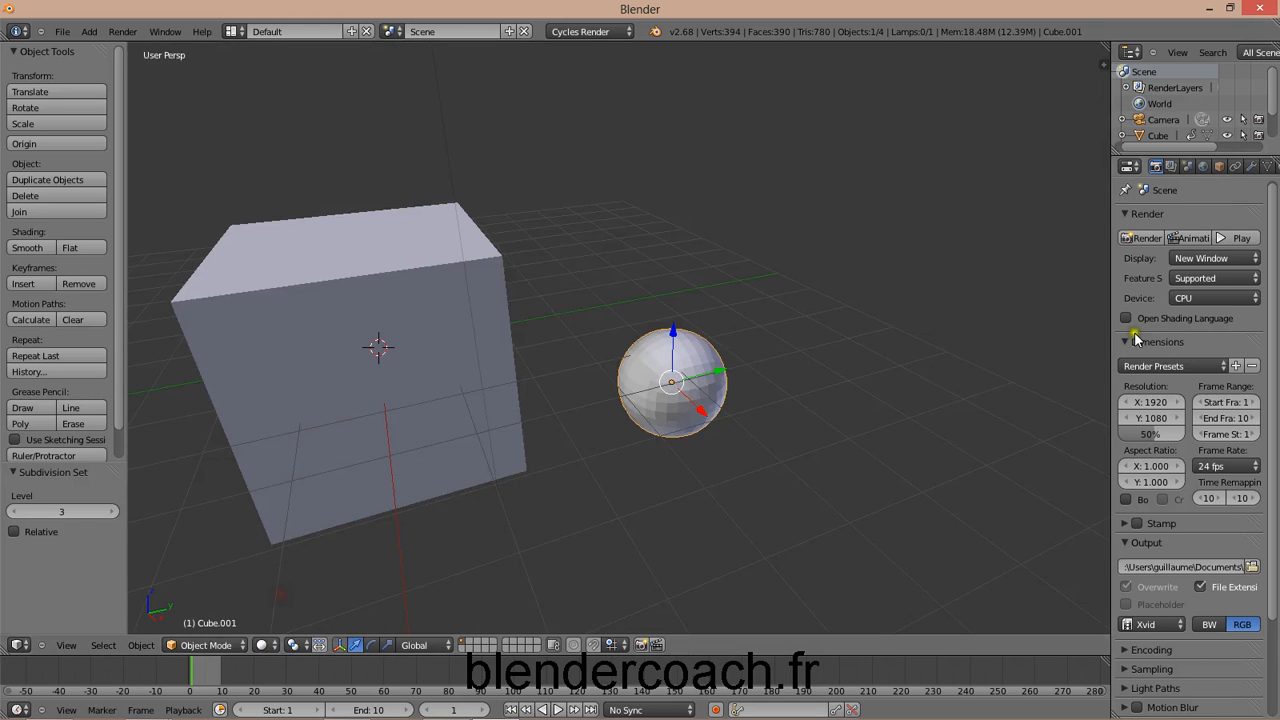
Step: Set the render device back to GPU Compute and check its Rendered preview time, ending in Solid shading
{"action": "left_click", "coordinate": [1212, 298]}
{"action": "left_click", "coordinate": [1196, 264]}
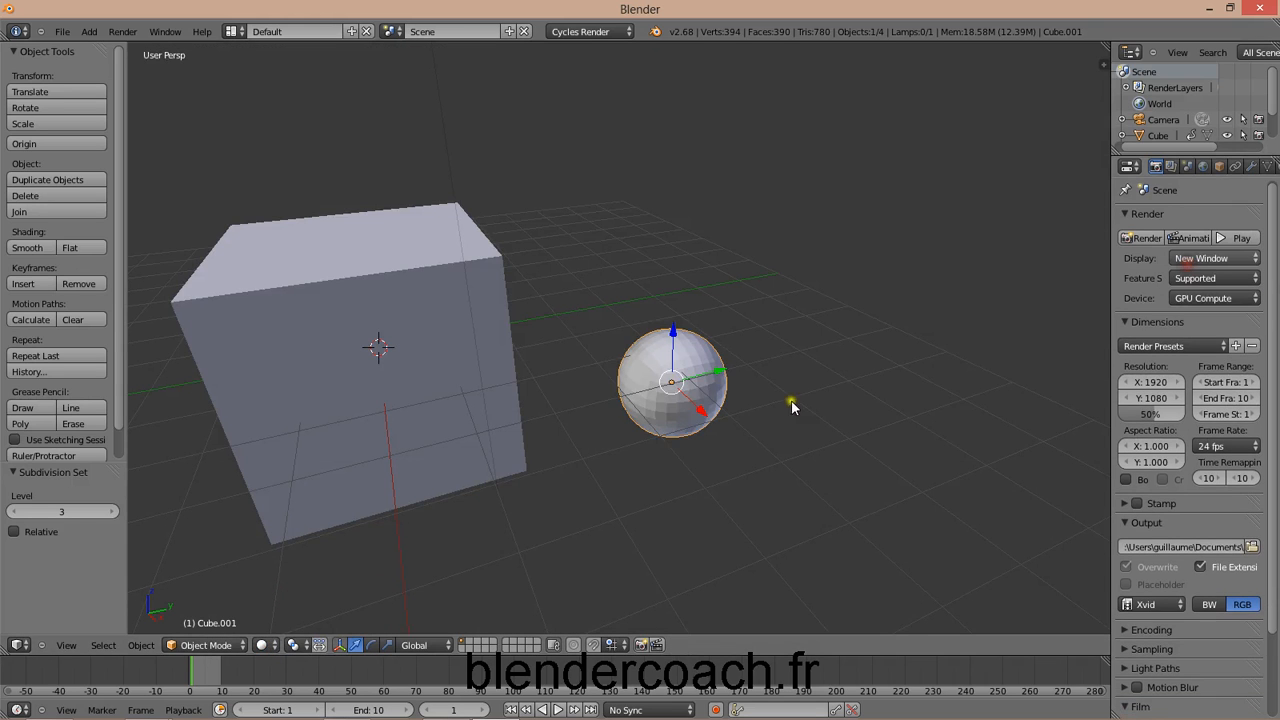
{"action": "left_click", "coordinate": [264, 645]}
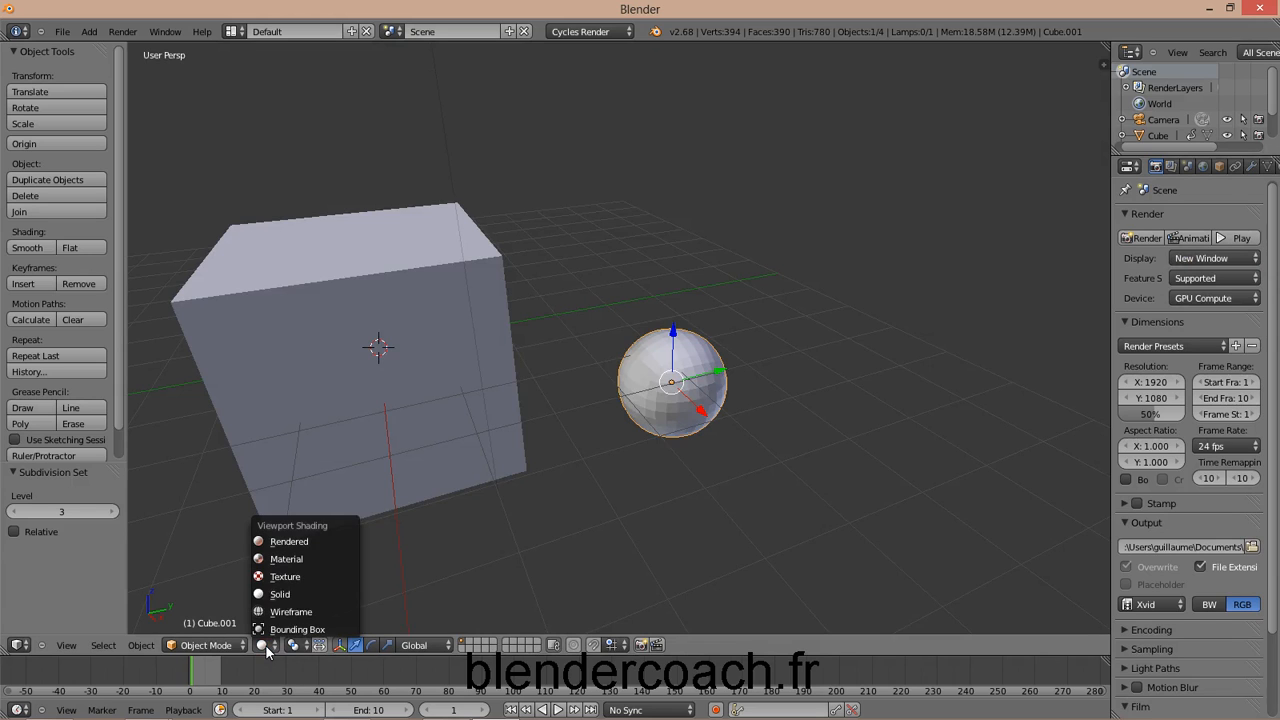
{"action": "left_click", "coordinate": [291, 541]}
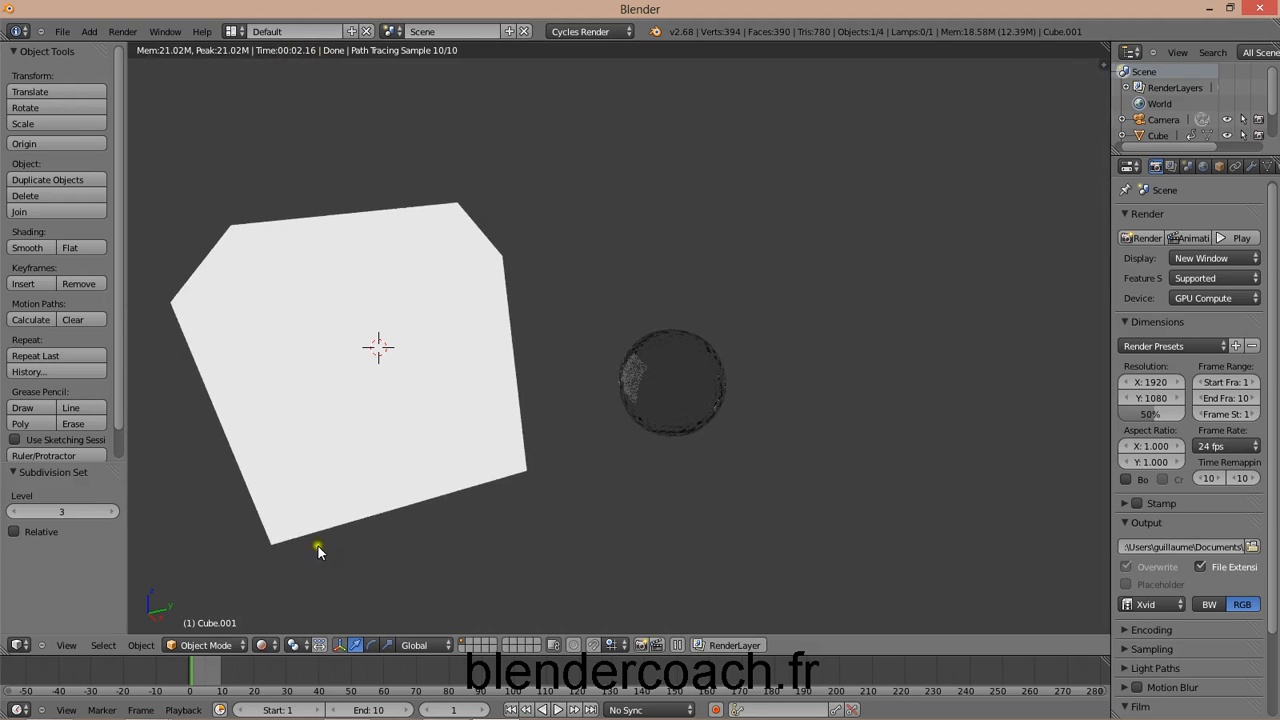
{"action": "left_click", "coordinate": [262, 645]}
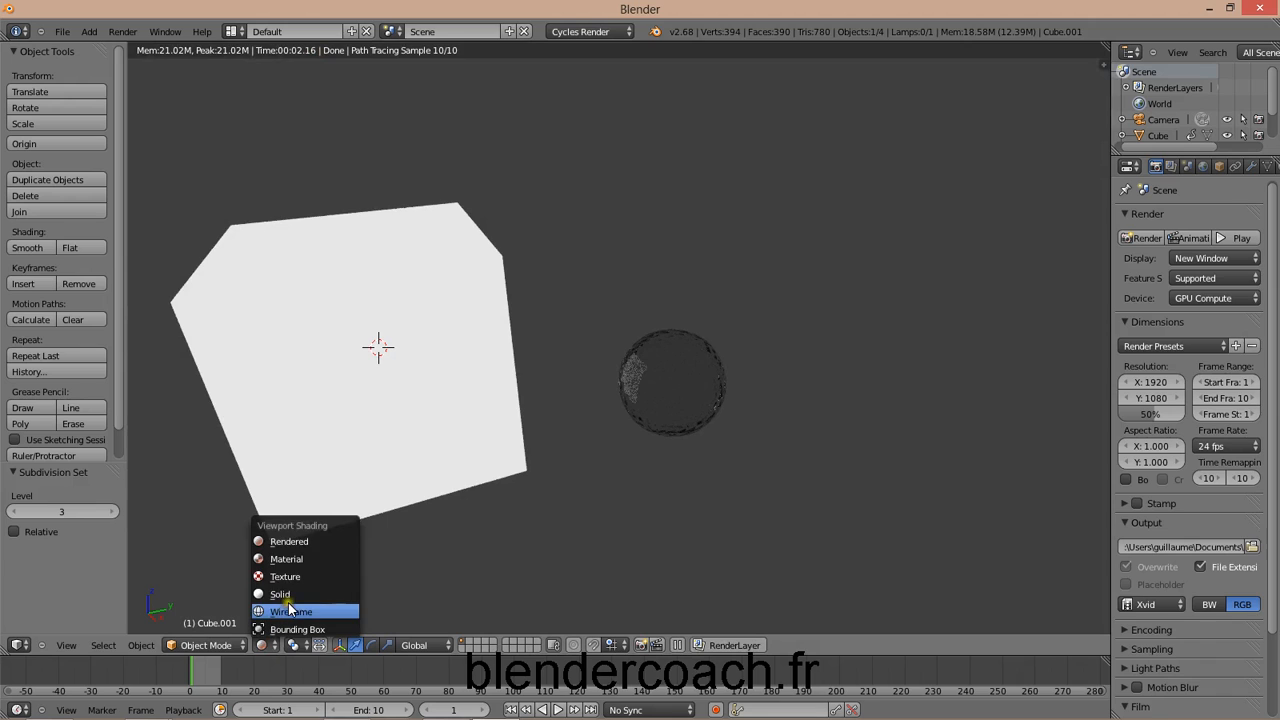
{"action": "left_click", "coordinate": [285, 596]}
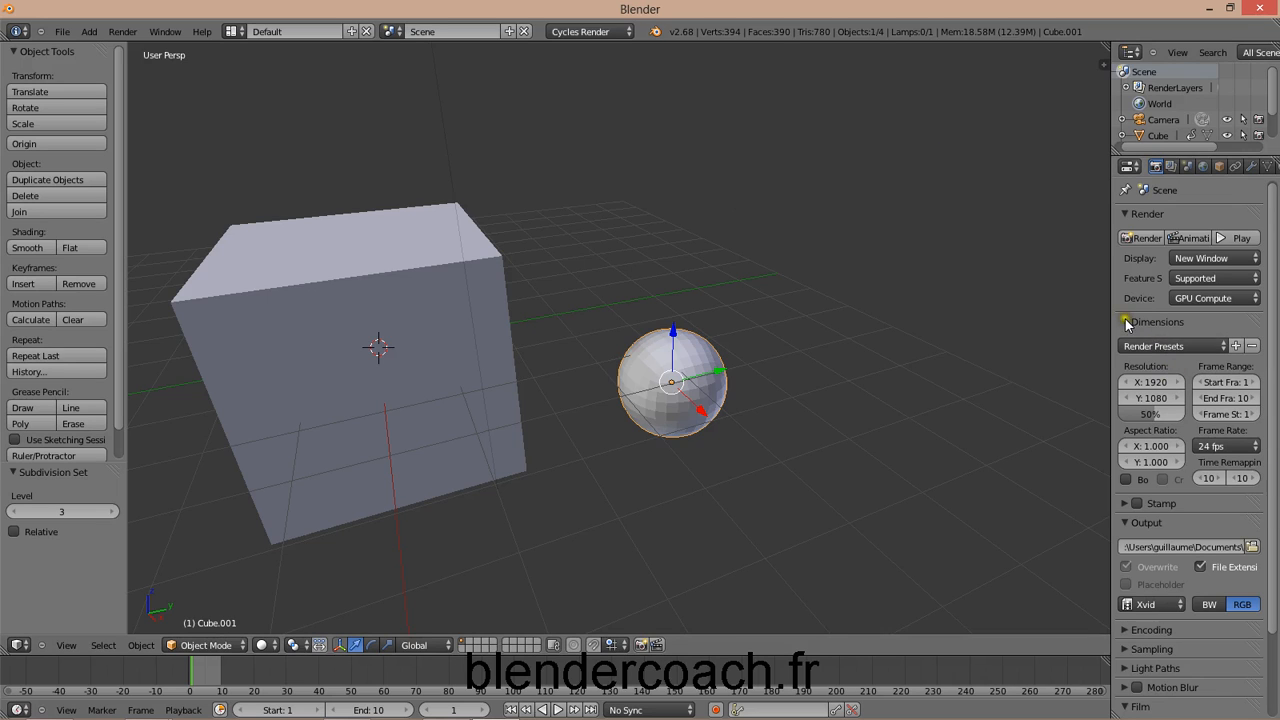
Step: Look over the render presets without applying one, and switch the viewport to the camera view
{"action": "left_click", "coordinate": [1213, 346]}
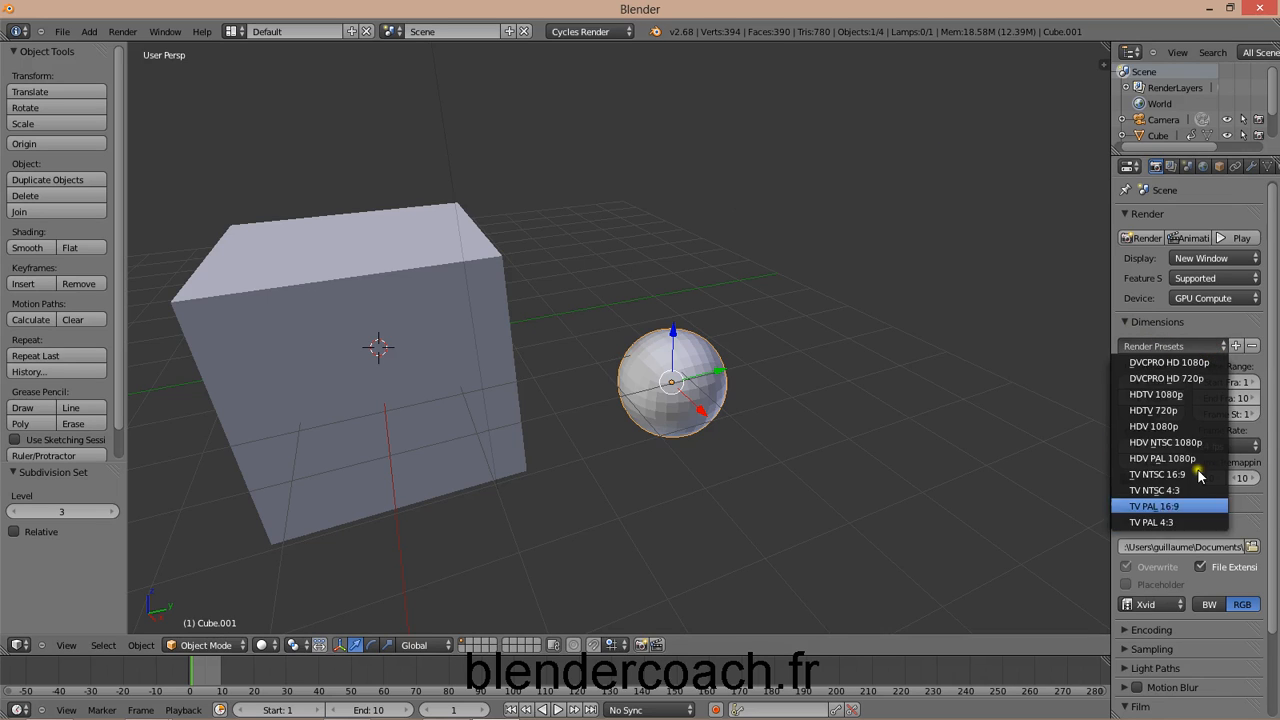
{"action": "right_click", "coordinate": [1268, 345]}
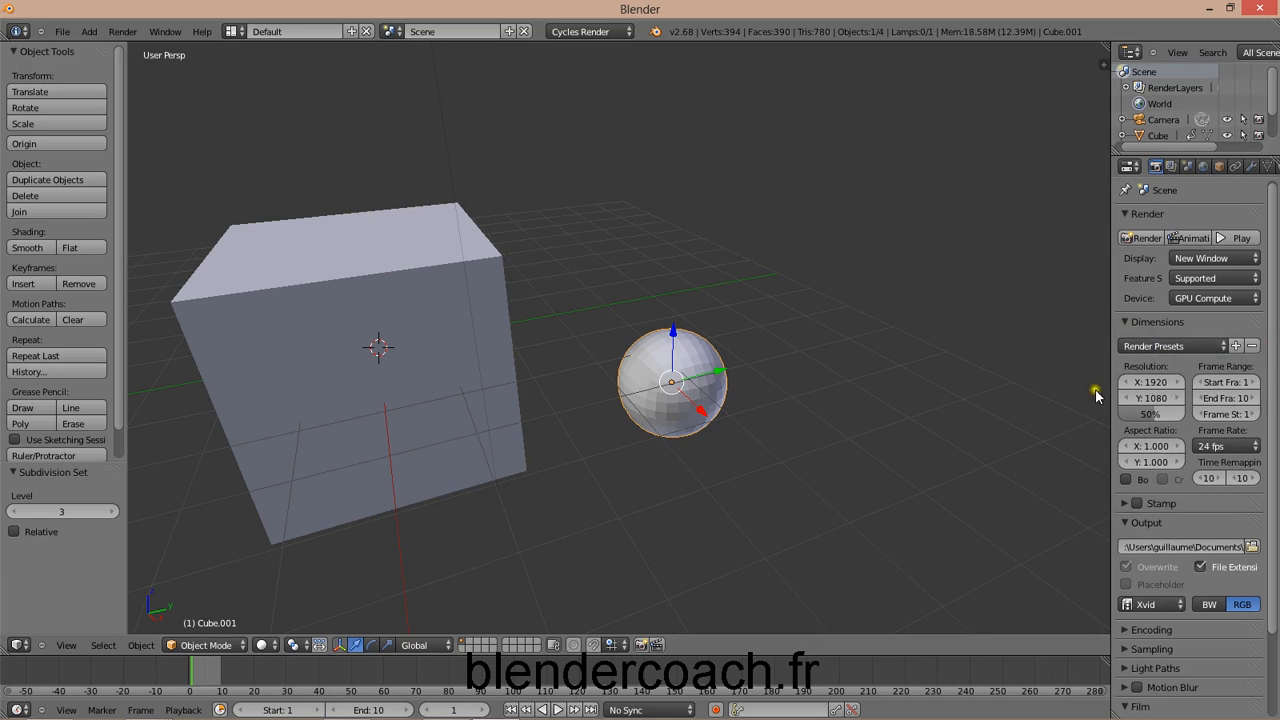
{"action": "scroll", "coordinate": [669, 304], "scroll_direction": "down", "scroll_amount": 2}
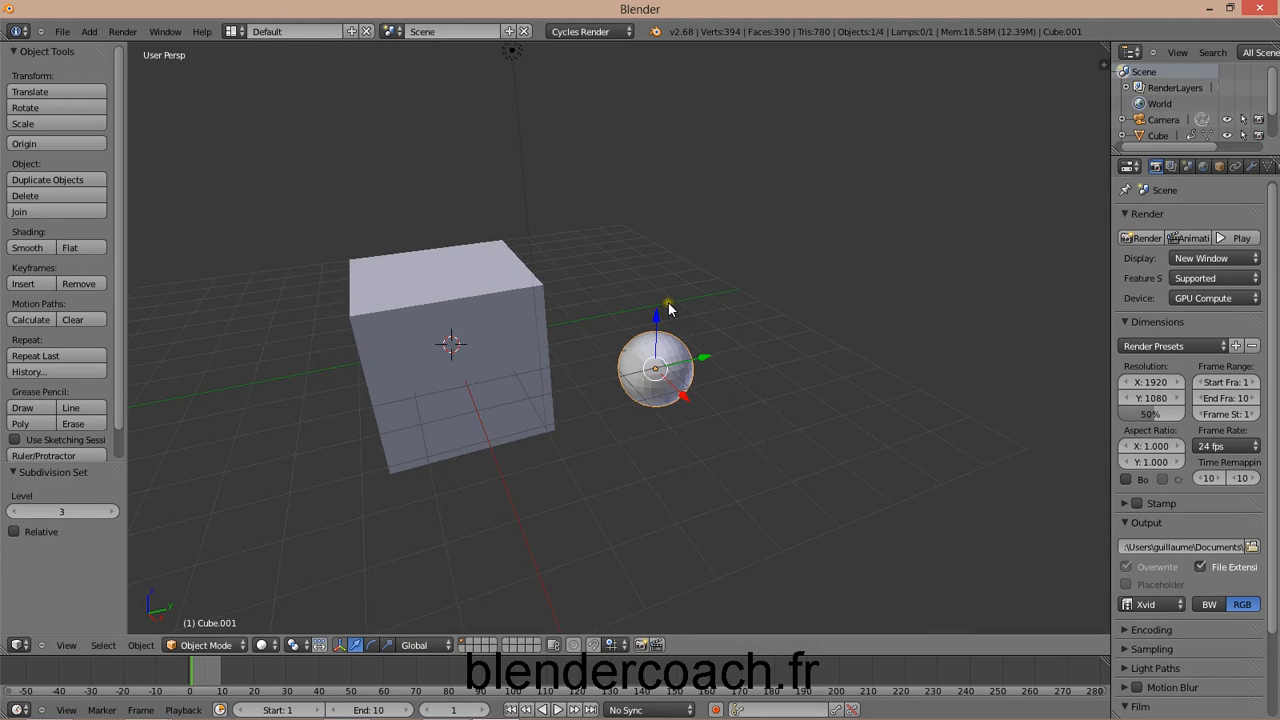
{"action": "middle_click_drag", "start_coordinate": [669, 303], "coordinate": [673, 305]}
{"action": "key", "text": "KP_0"}
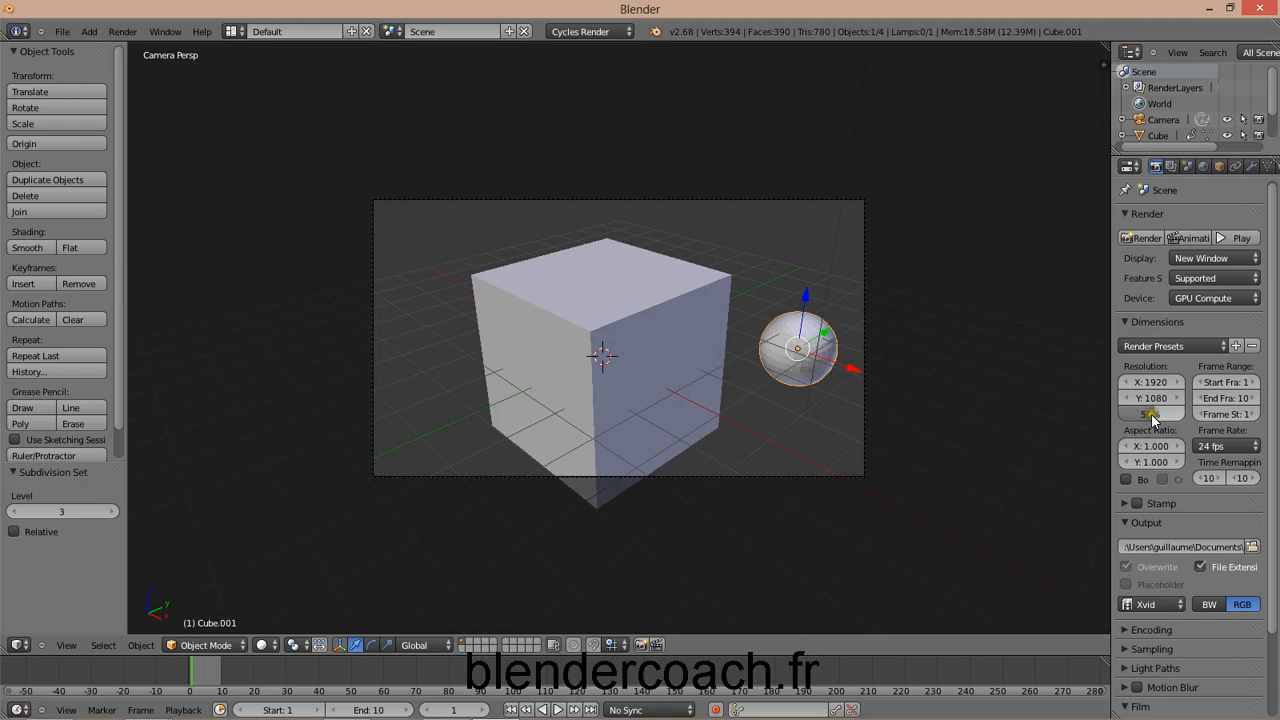
Step: Try the render presets DVCPRO HD 1080p, DVCPRO HD 720p, TV NTSC 4:3 and TV PAL 4:3 to compare the camera framing
{"action": "left_click", "coordinate": [1189, 347]}
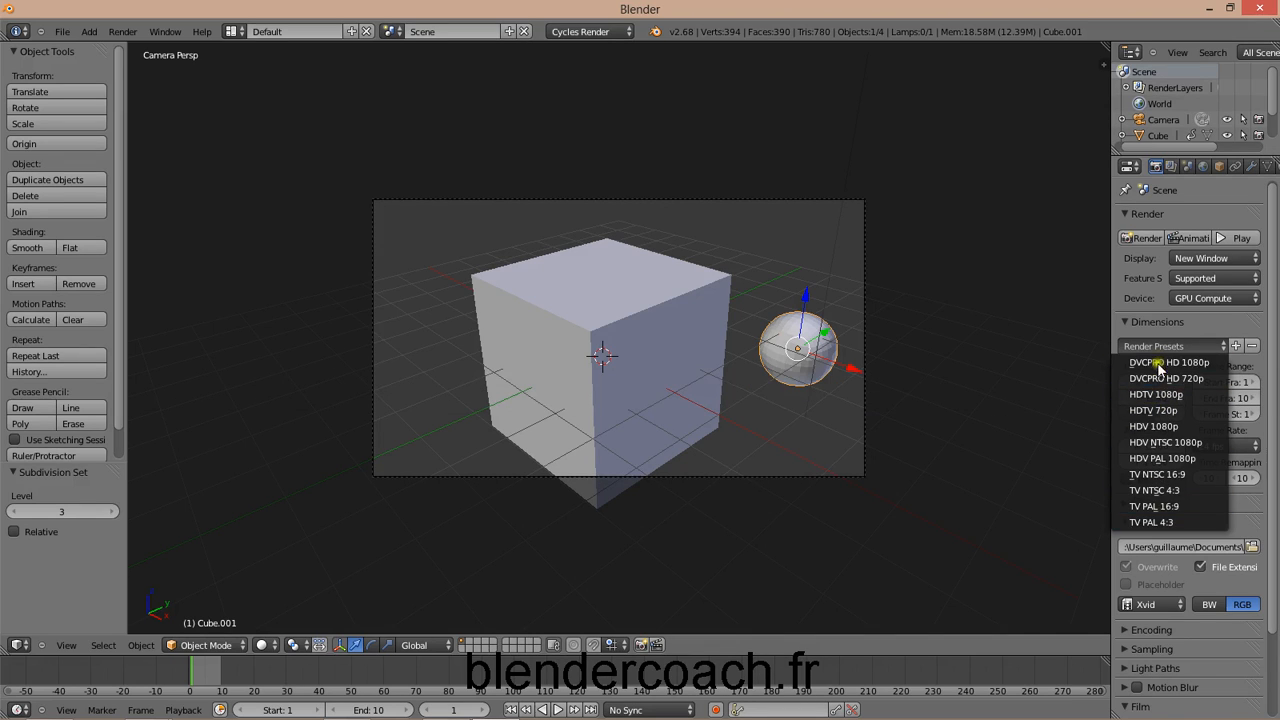
{"action": "left_click", "coordinate": [1198, 362]}
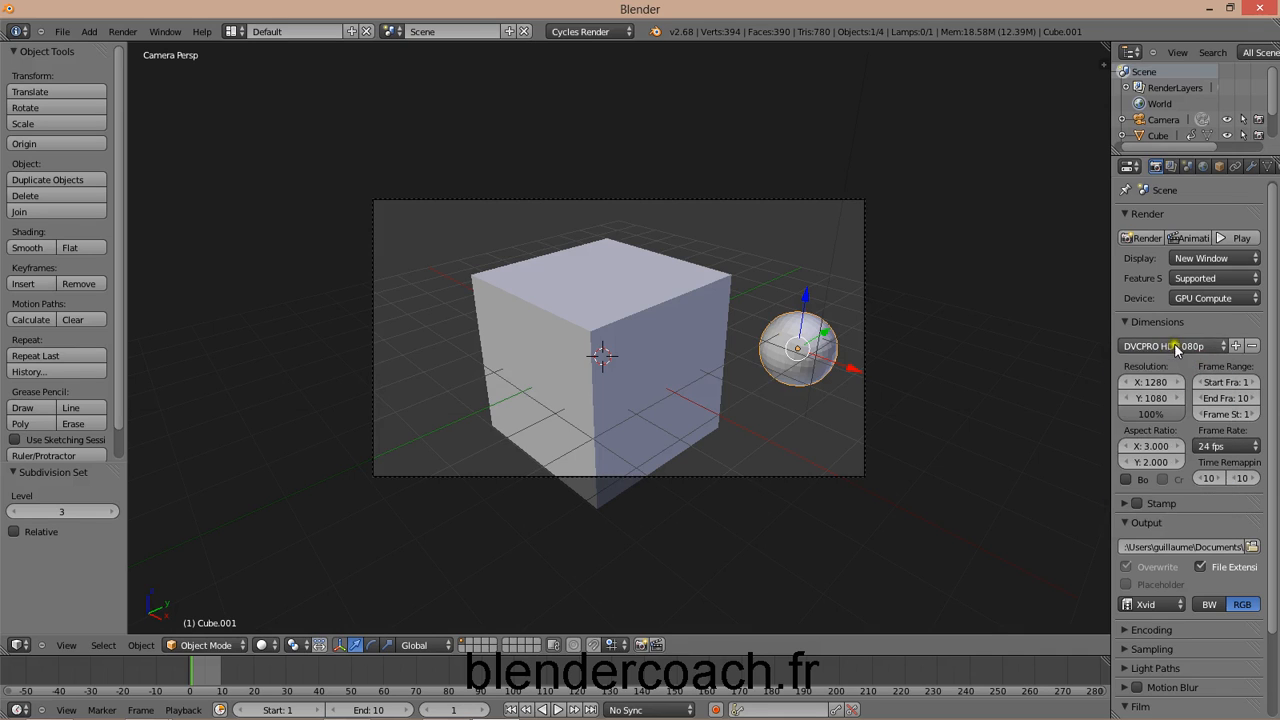
{"action": "left_click", "coordinate": [1175, 346]}
{"action": "left_click", "coordinate": [1172, 377]}
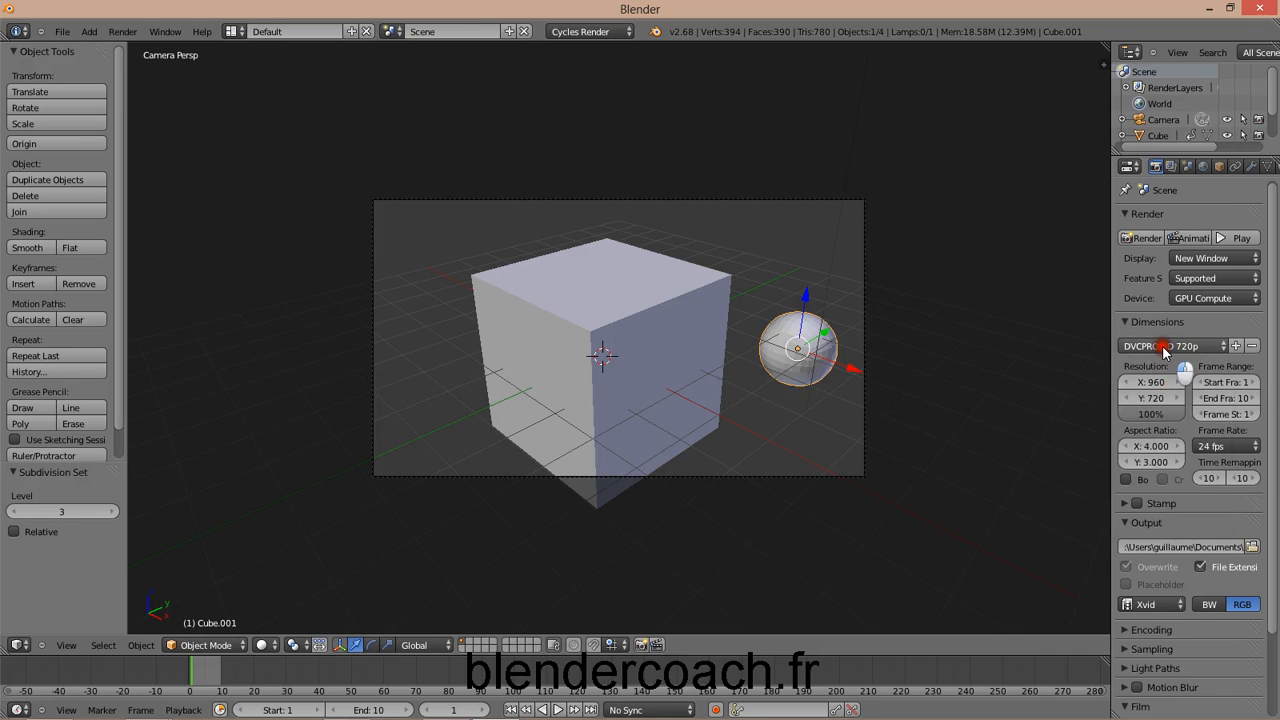
{"action": "left_click", "coordinate": [1165, 348]}
{"action": "left_click", "coordinate": [1168, 490]}
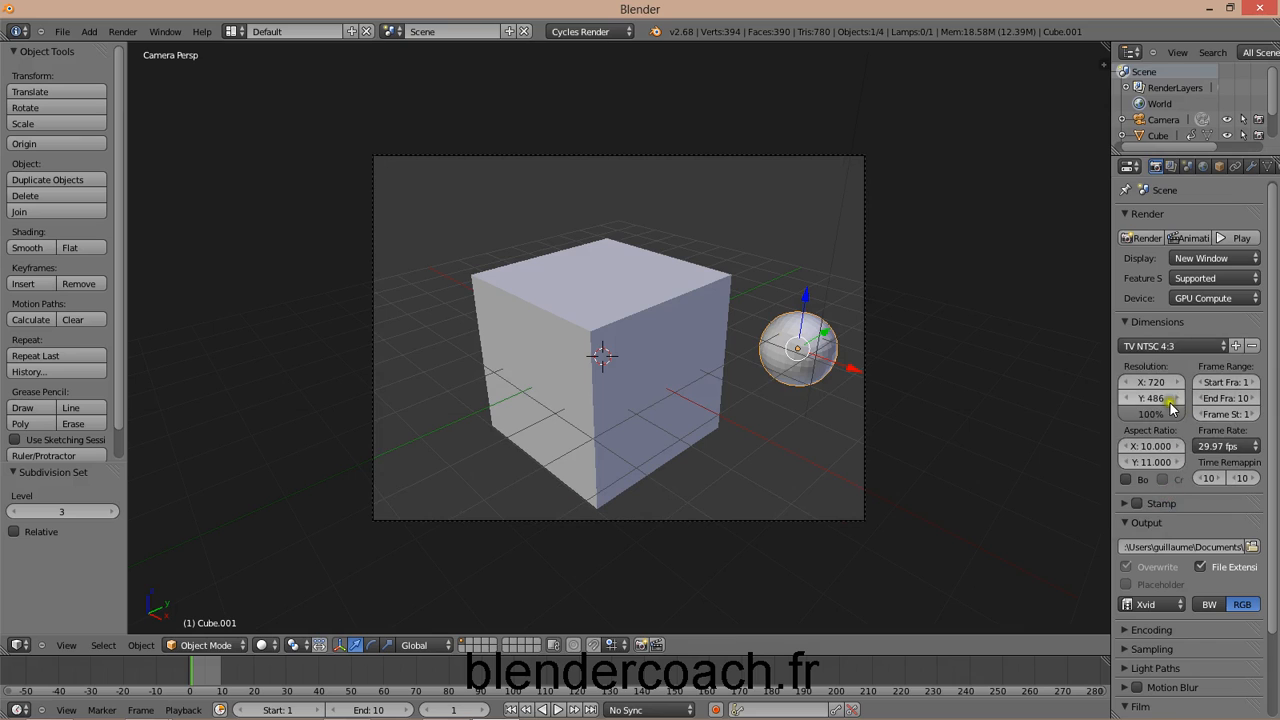
{"action": "left_click", "coordinate": [1172, 346]}
{"action": "left_click", "coordinate": [1167, 521]}
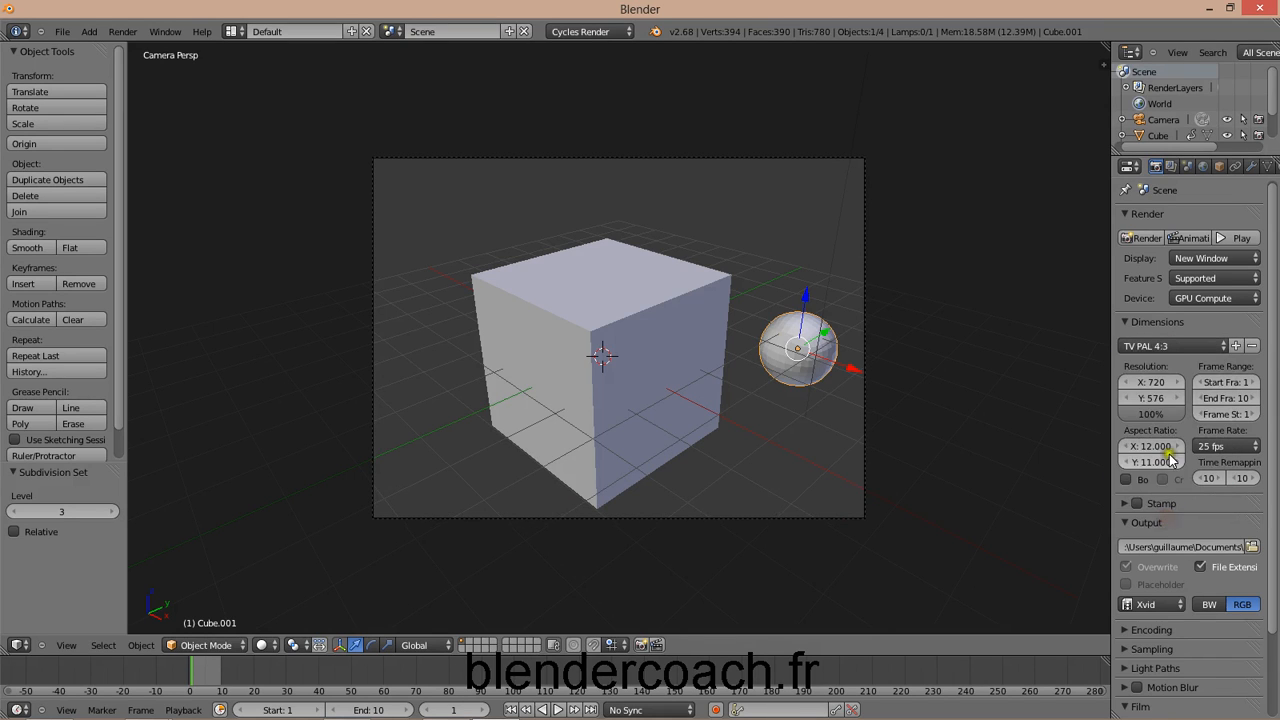
Step: Apply the DVCPRO HD 720p render preset and save its settings as a new preset named Dvd
{"action": "left_click", "coordinate": [1163, 347]}
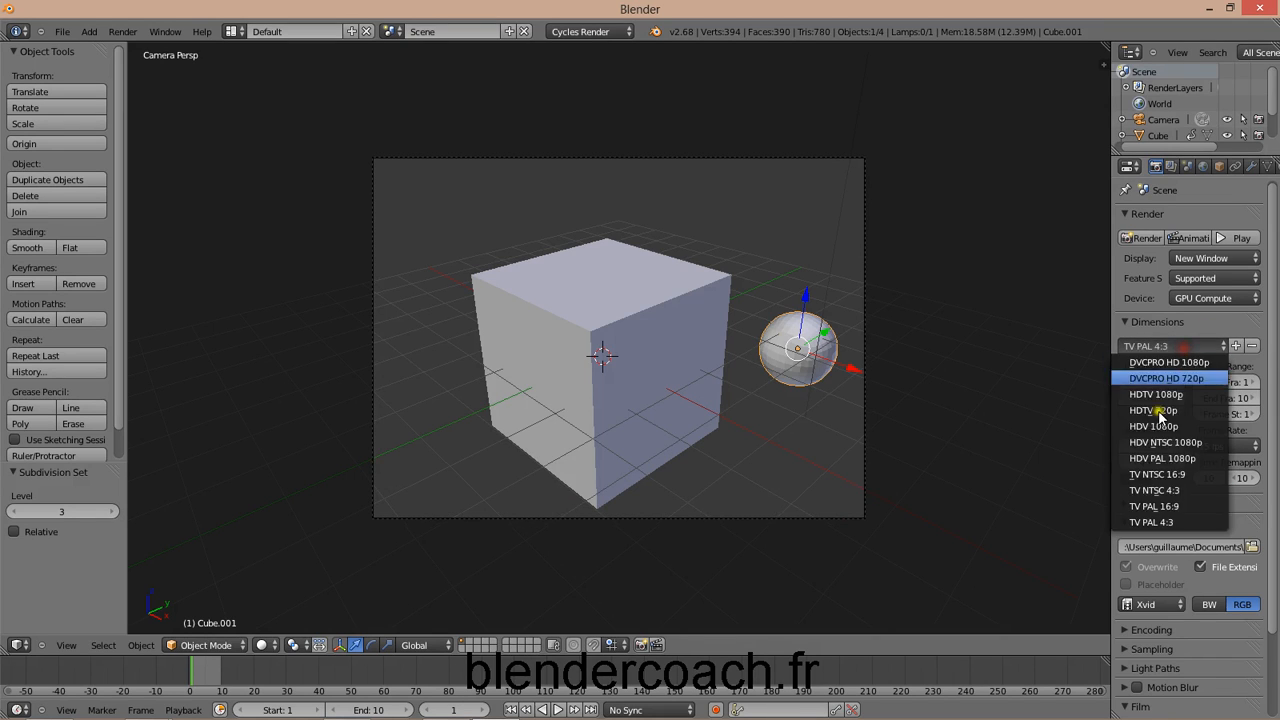
{"action": "left_click", "coordinate": [1160, 412]}
{"action": "left_click", "coordinate": [1160, 346]}
{"action": "left_click", "coordinate": [1156, 378]}
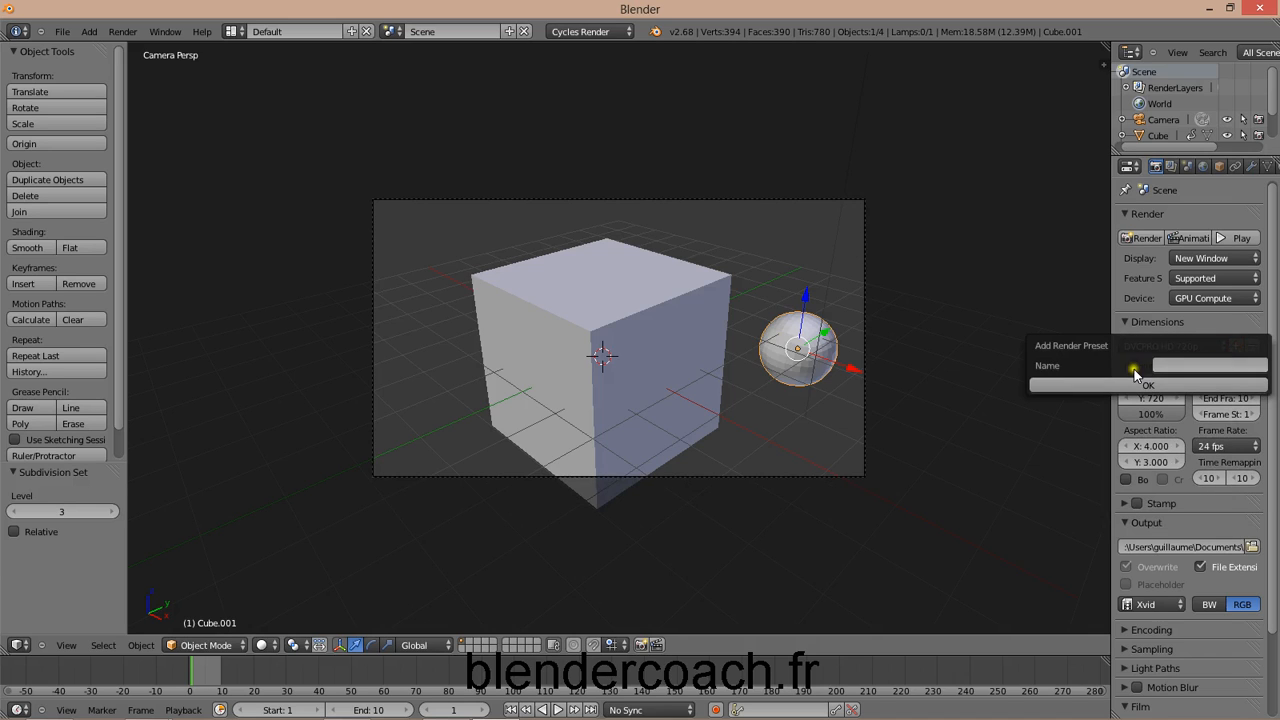
{"action": "left_click", "coordinate": [1235, 364]}
{"action": "left_click", "coordinate": [1161, 388]}
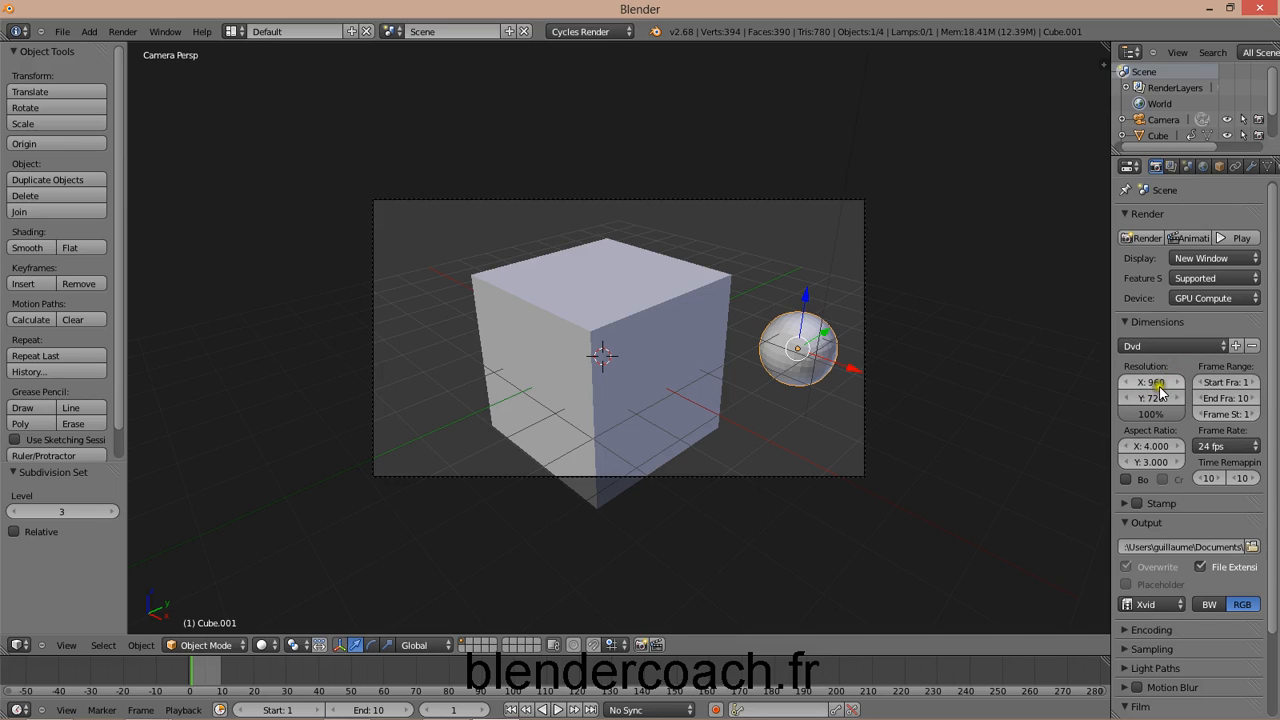
Step: Set the render resolution to 500 for X and 500 for Y
{"action": "left_click", "coordinate": [1158, 382]}
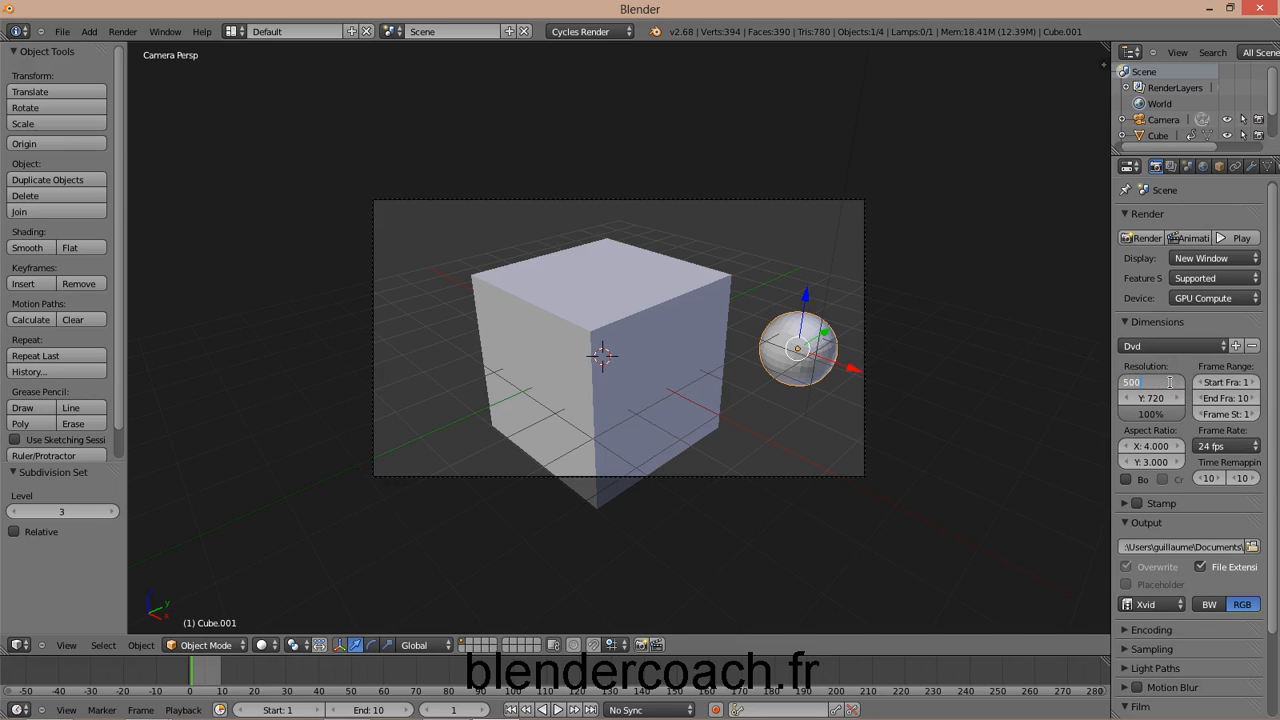
{"action": "type", "text": "500"}
{"action": "key", "text": "Tab"}
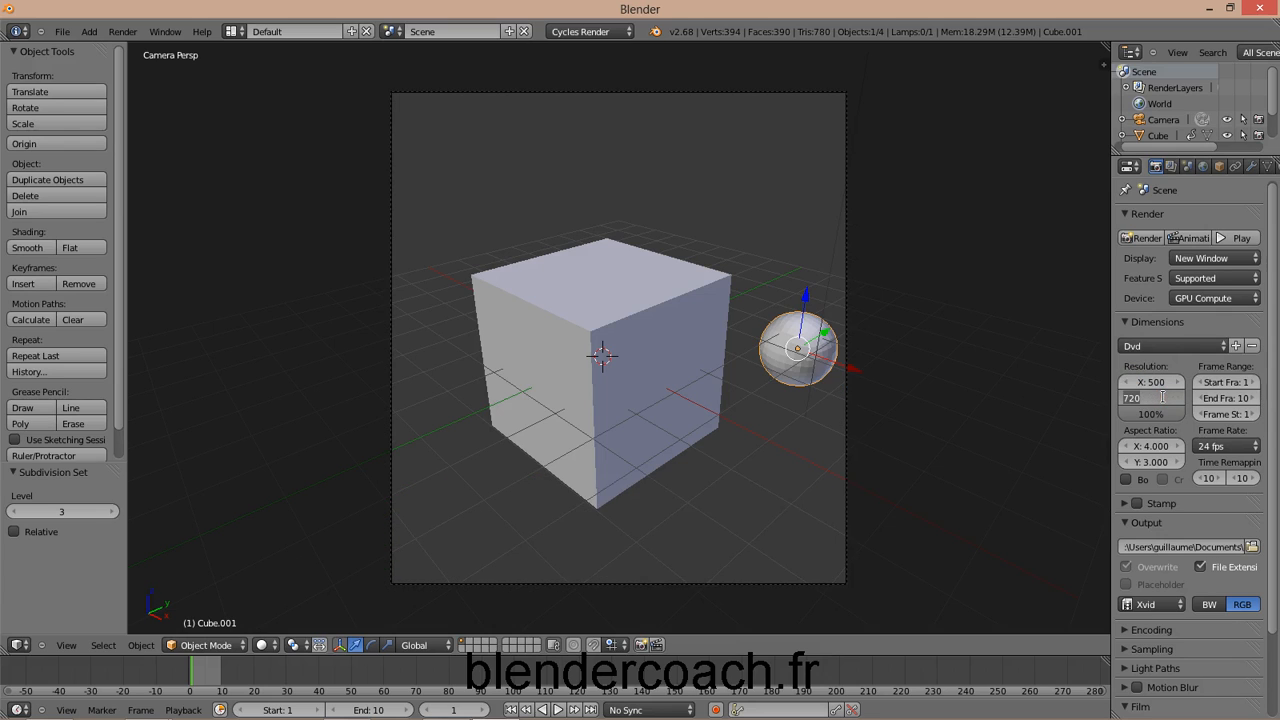
{"action": "key", "text": "Return"}
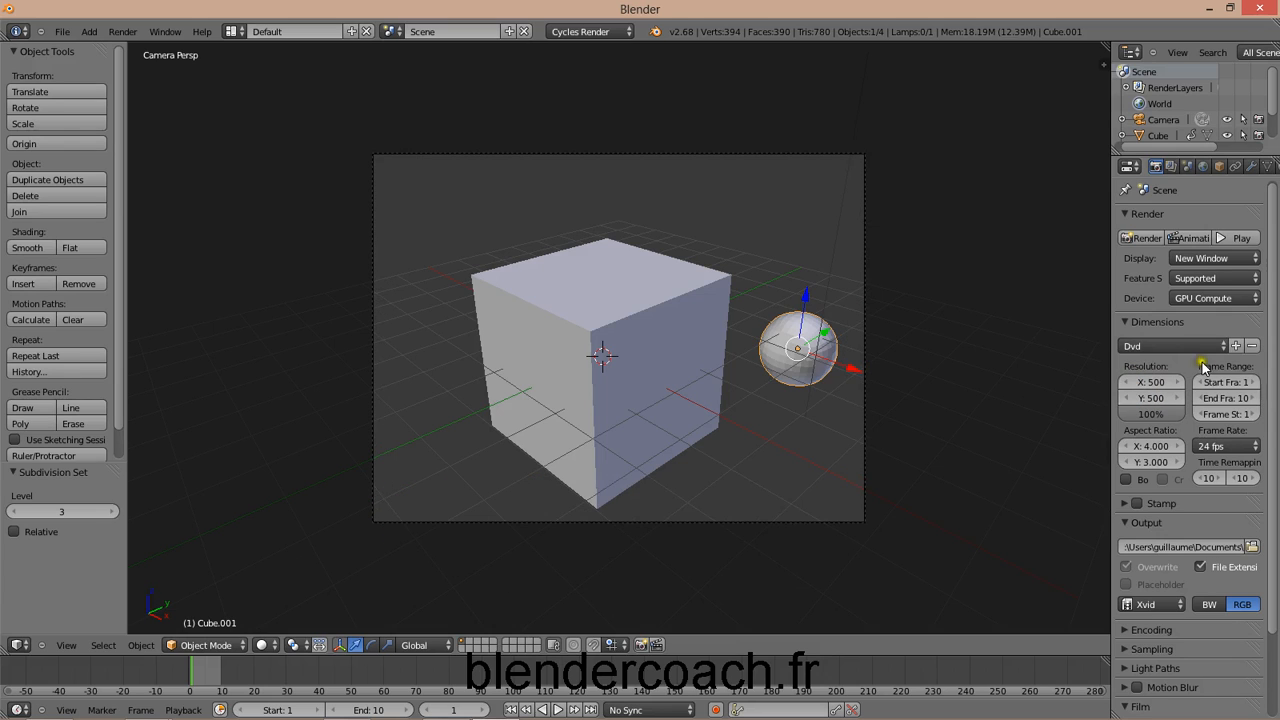
Step: Save the current dimension settings as a new render preset named 500p and check for it in the preset list
{"action": "left_click", "coordinate": [1236, 347]}
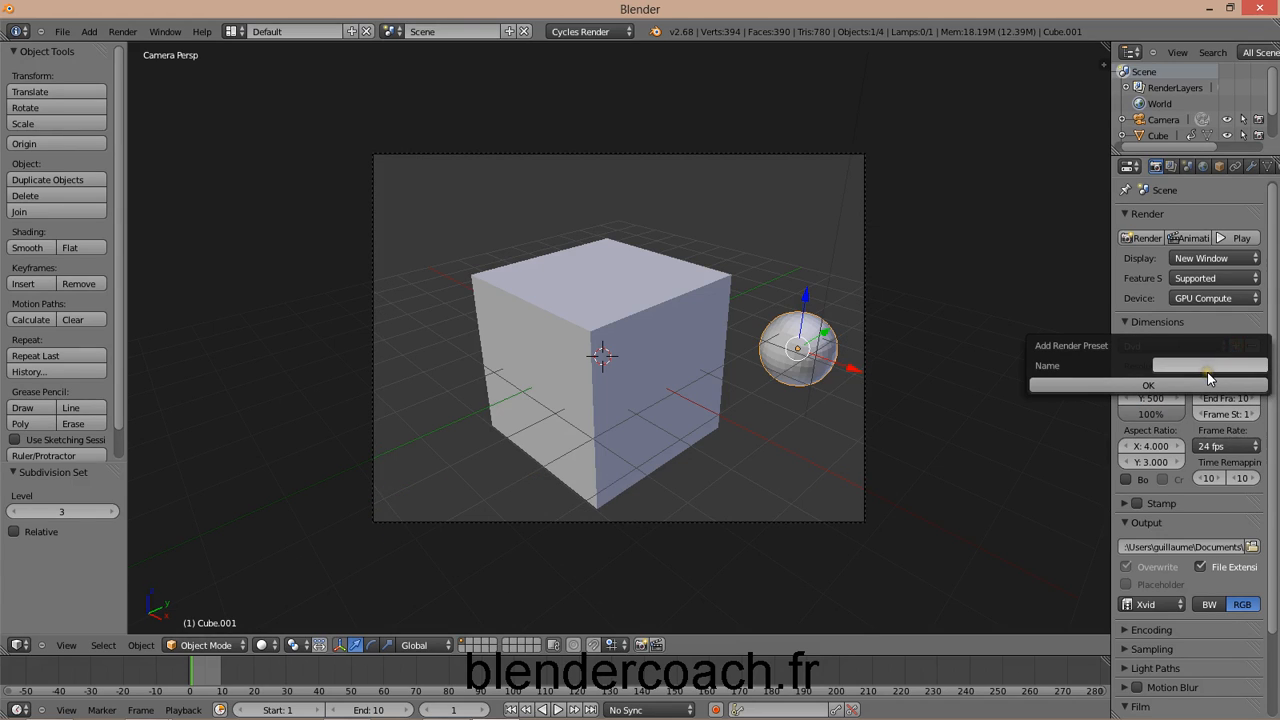
{"action": "left_click", "coordinate": [1204, 364]}
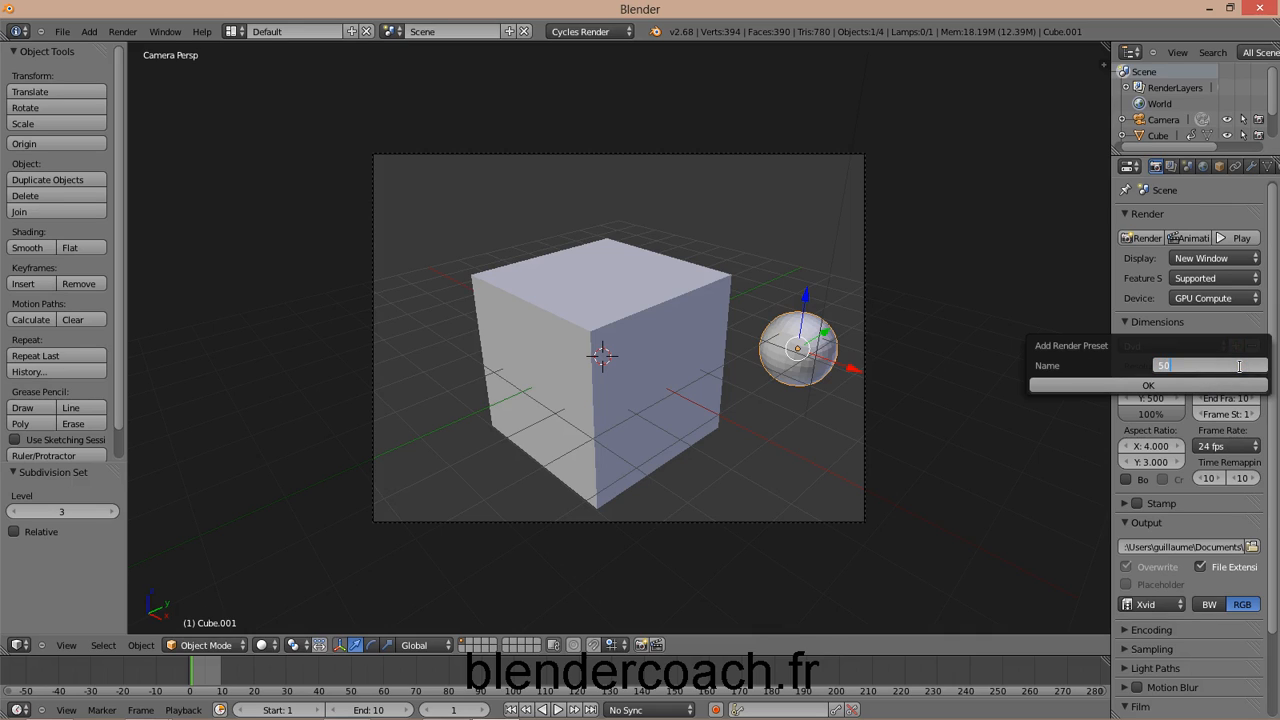
{"action": "key", "text": "Return"}
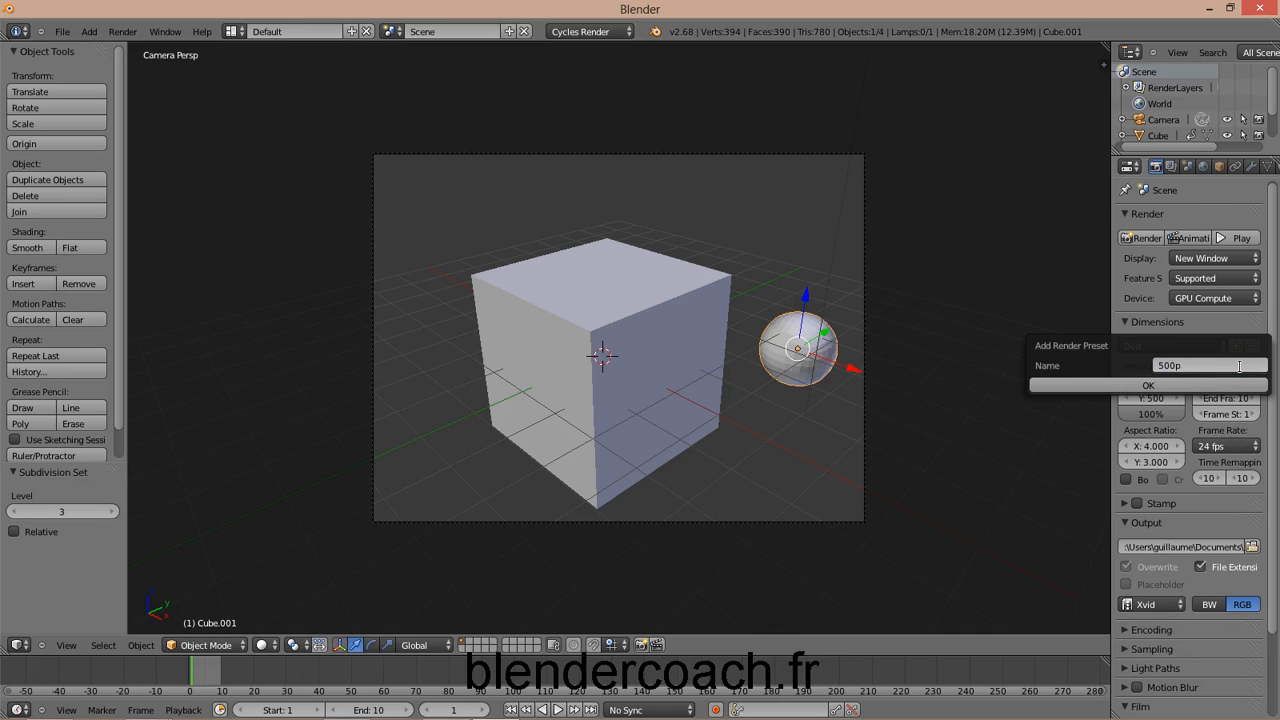
{"action": "left_click", "coordinate": [1165, 386]}
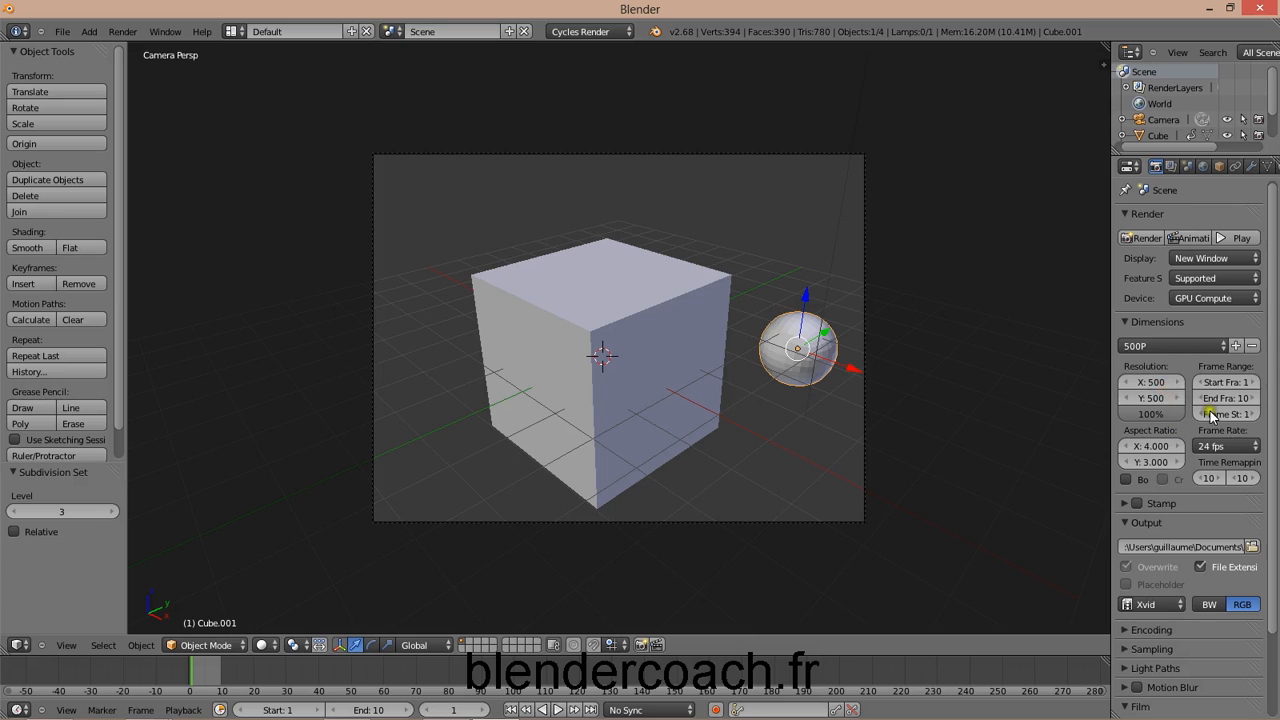
{"action": "left_click", "coordinate": [1185, 348]}
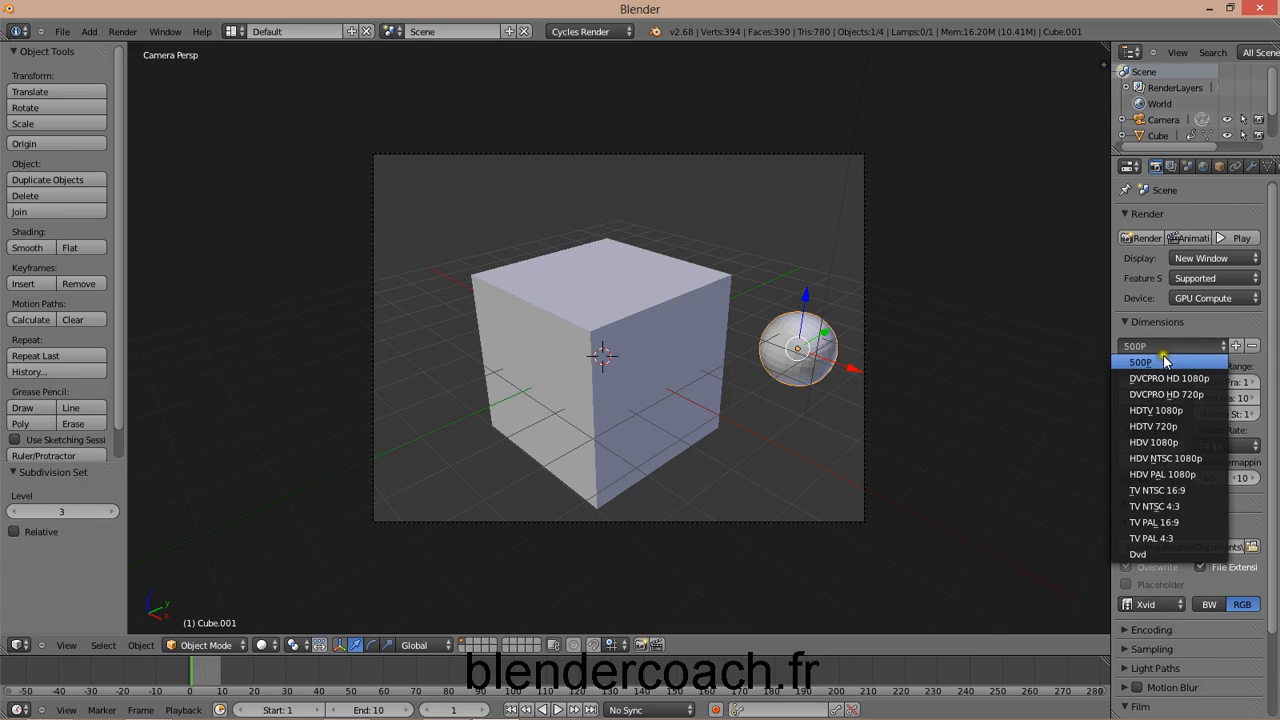
{"action": "left_click", "coordinate": [1262, 369]}
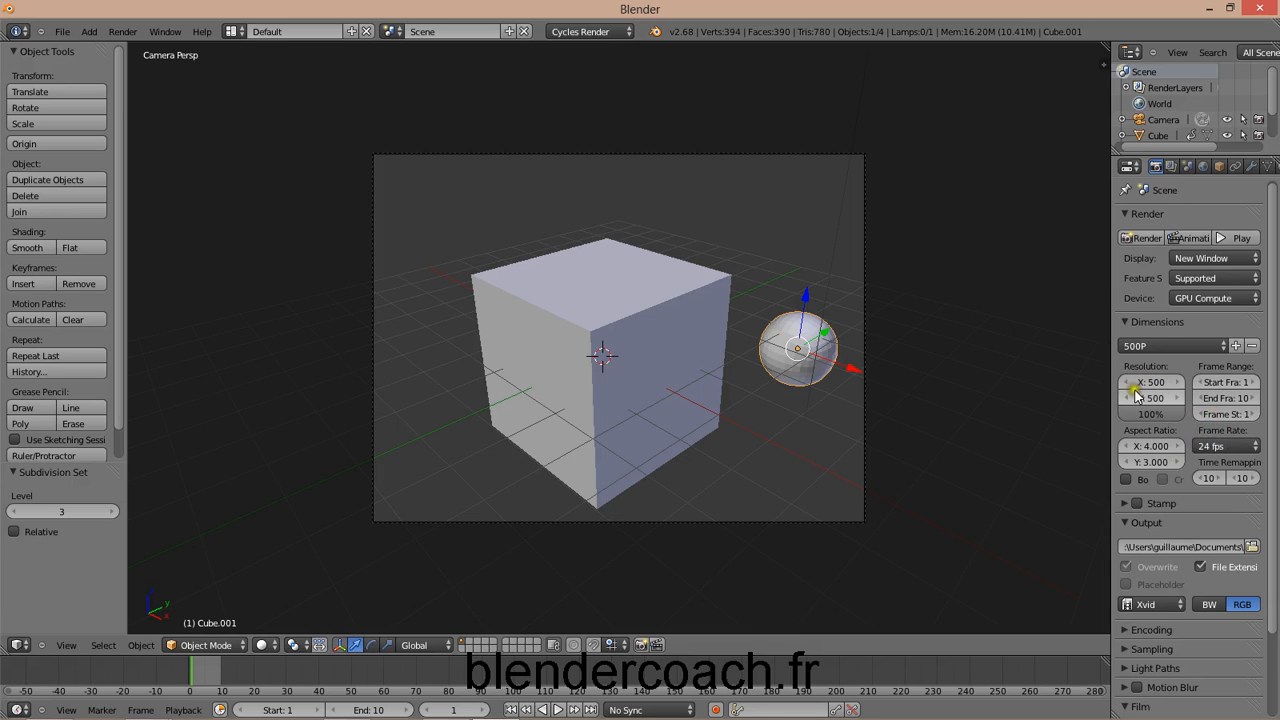
Step: Apply the DVCPRO HD 1080p render preset and set the resolution percentage to 50%
{"action": "left_click", "coordinate": [1165, 346]}
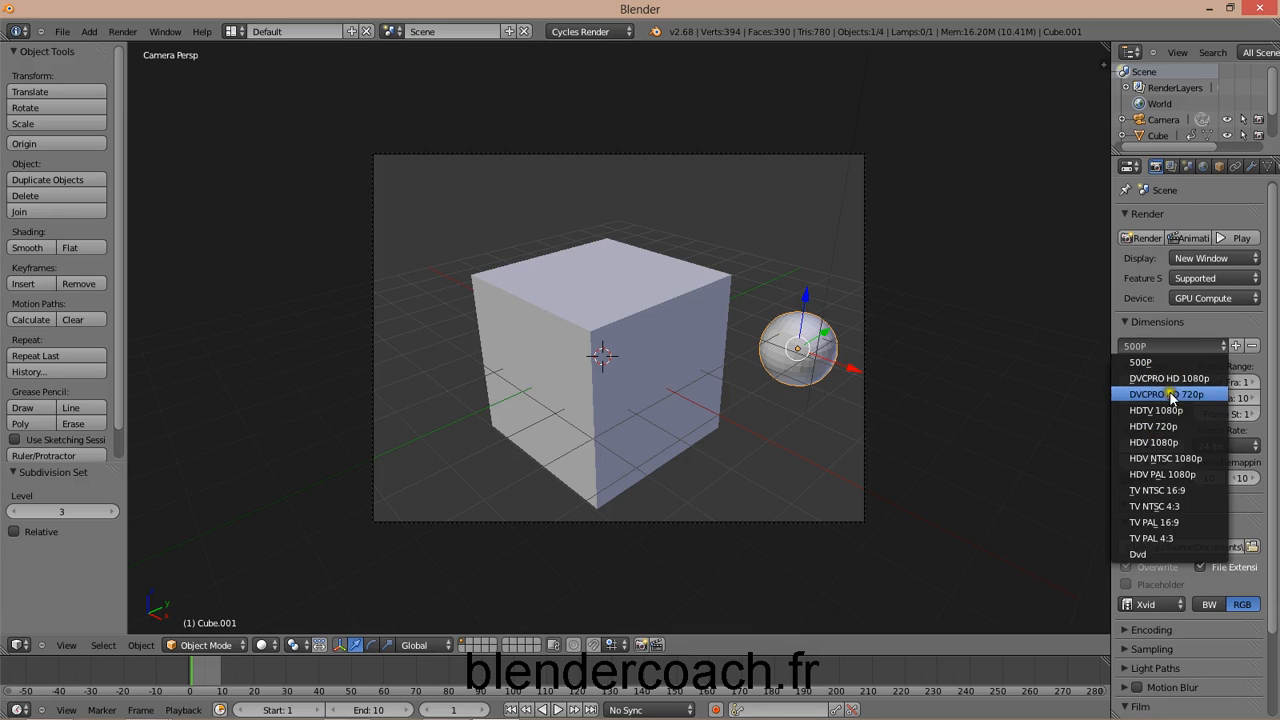
{"action": "left_click", "coordinate": [1174, 379]}
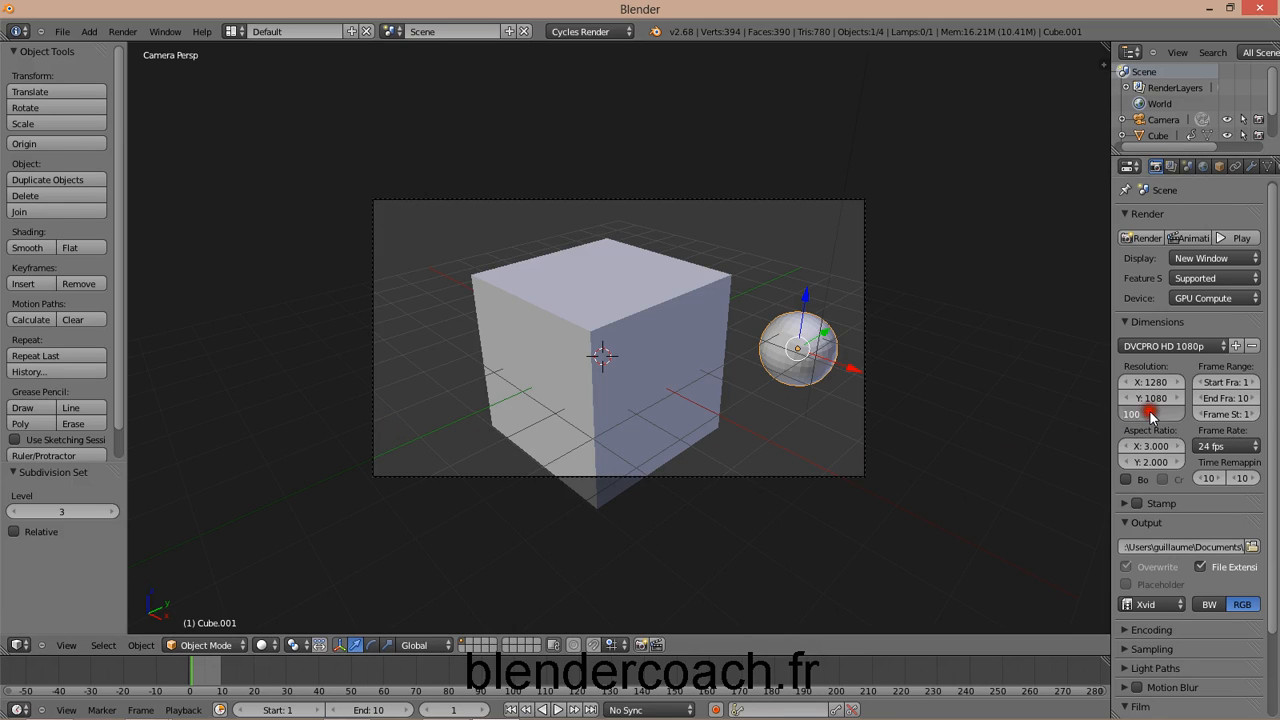
{"action": "key", "text": "Return"}
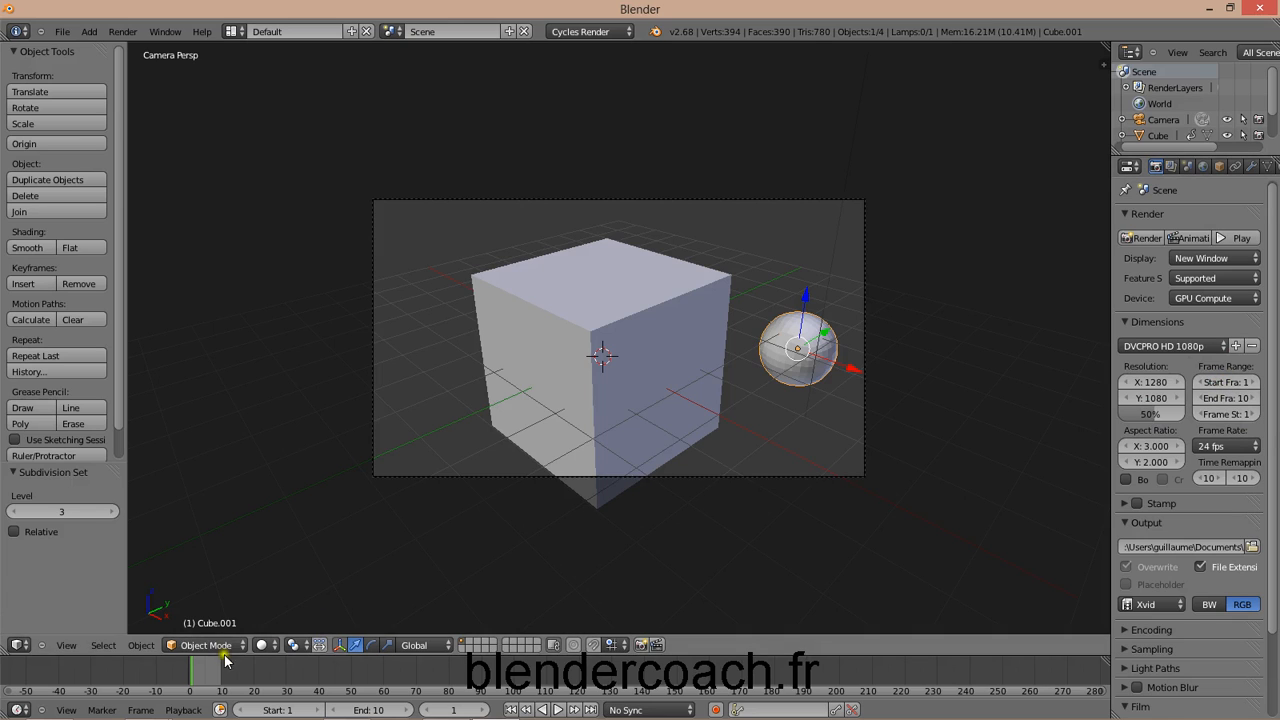
Step: Try a start frame of 0 for the frame range and examine the range in the timeline
{"action": "left_click", "coordinate": [1234, 382]}
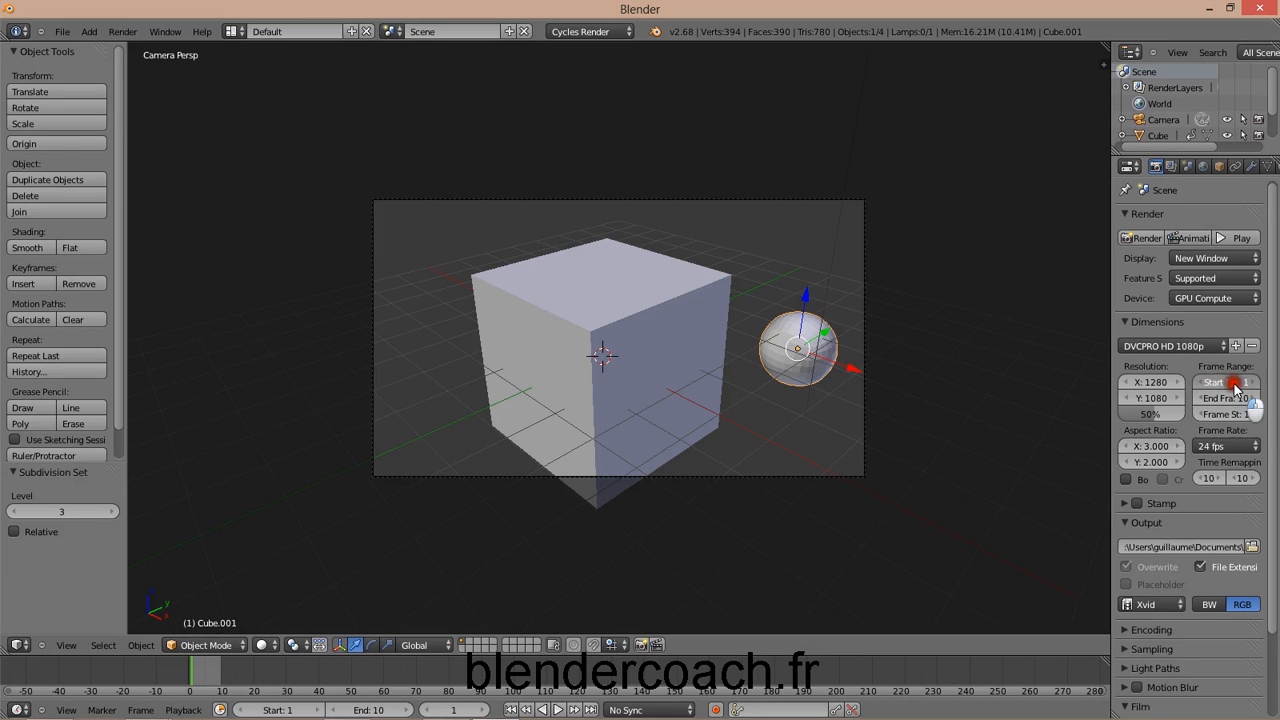
{"action": "type", "text": "0"}
{"action": "key", "text": "Return"}
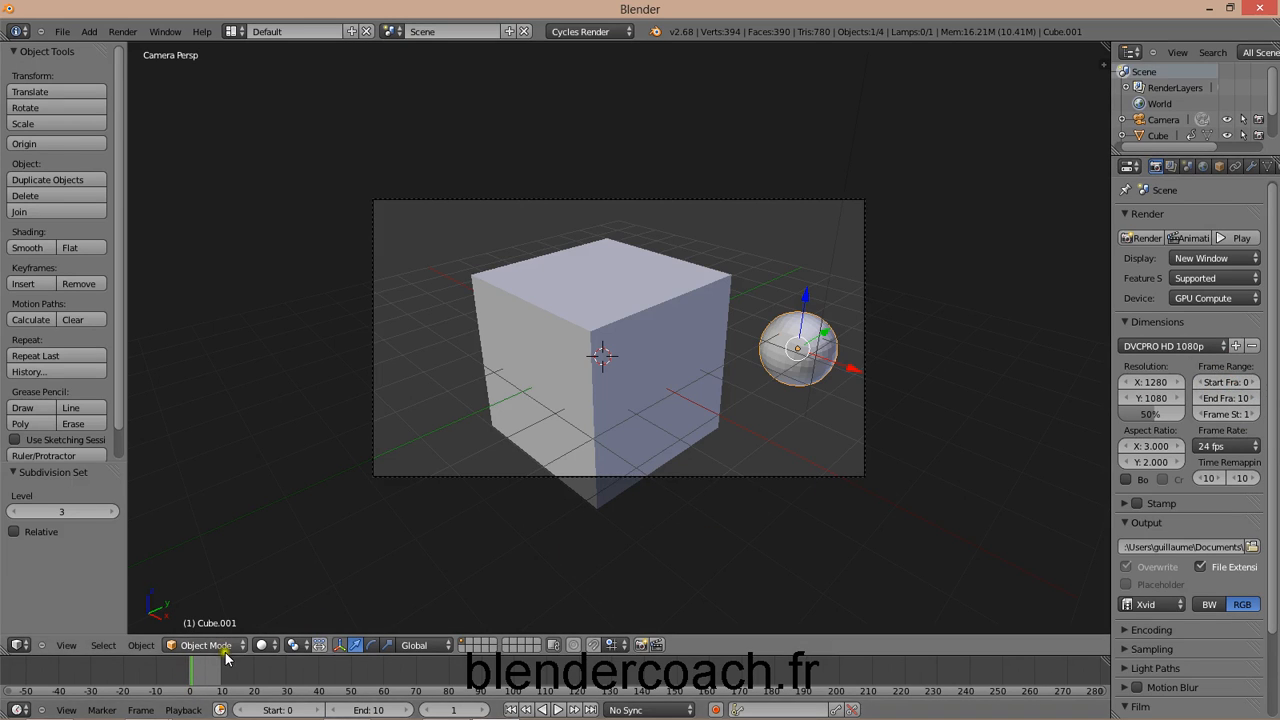
{"action": "scroll", "coordinate": [172, 684], "scroll_direction": "up", "scroll_amount": 1}
{"action": "middle_click_drag", "start_coordinate": [172, 684], "coordinate": [358, 678]}
{"action": "scroll", "coordinate": [322, 682], "scroll_direction": "up", "scroll_amount": 7}
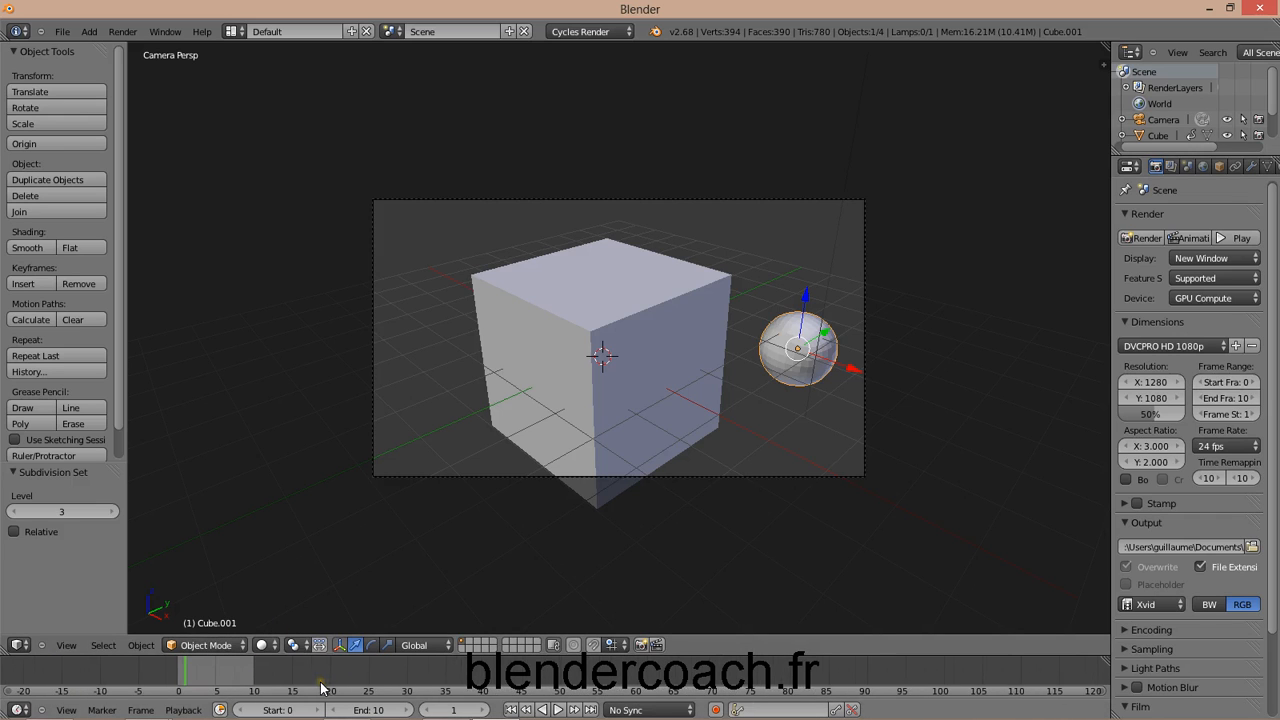
{"action": "middle_click_drag", "start_coordinate": [227, 668], "coordinate": [438, 682]}
{"action": "scroll", "coordinate": [354, 692], "scroll_direction": "up", "scroll_amount": 6}
{"action": "middle_click_drag", "start_coordinate": [311, 669], "coordinate": [510, 670]}
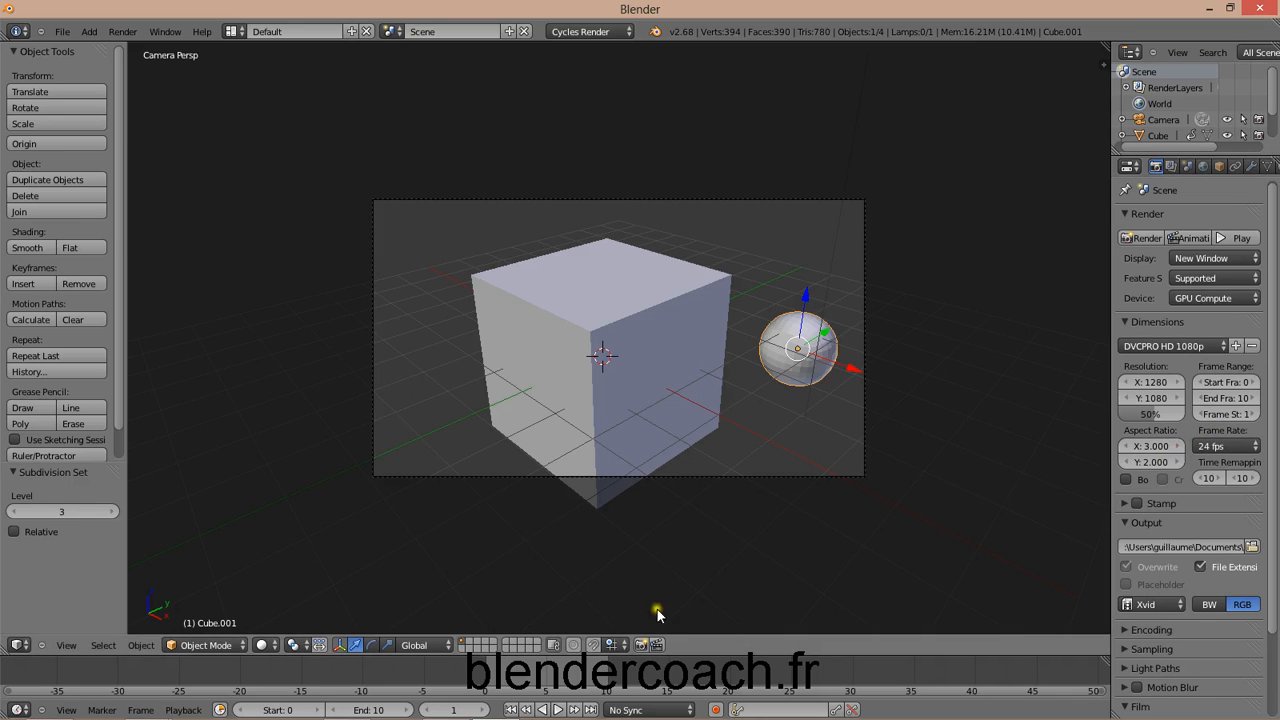
Step: Set the frame range to start at frame 1 and end at frame 25
{"action": "left_click", "coordinate": [1236, 382]}
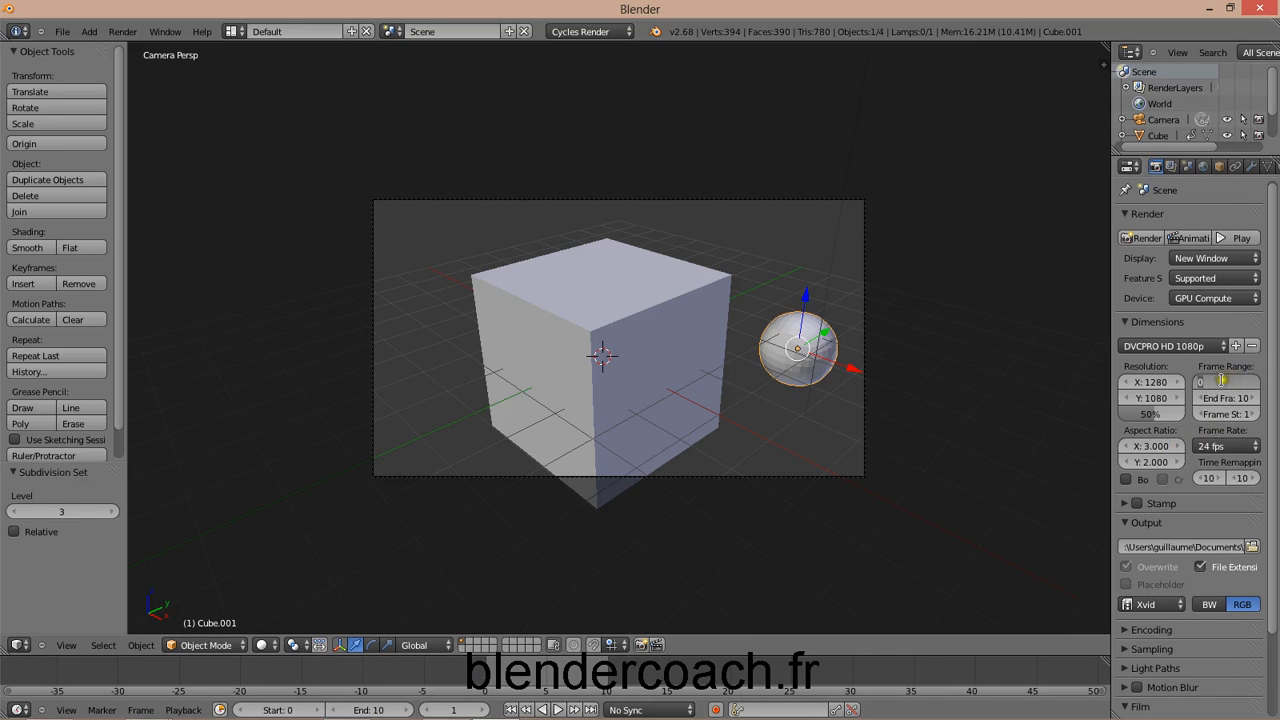
{"action": "type", "text": "1"}
{"action": "key", "text": "Return"}
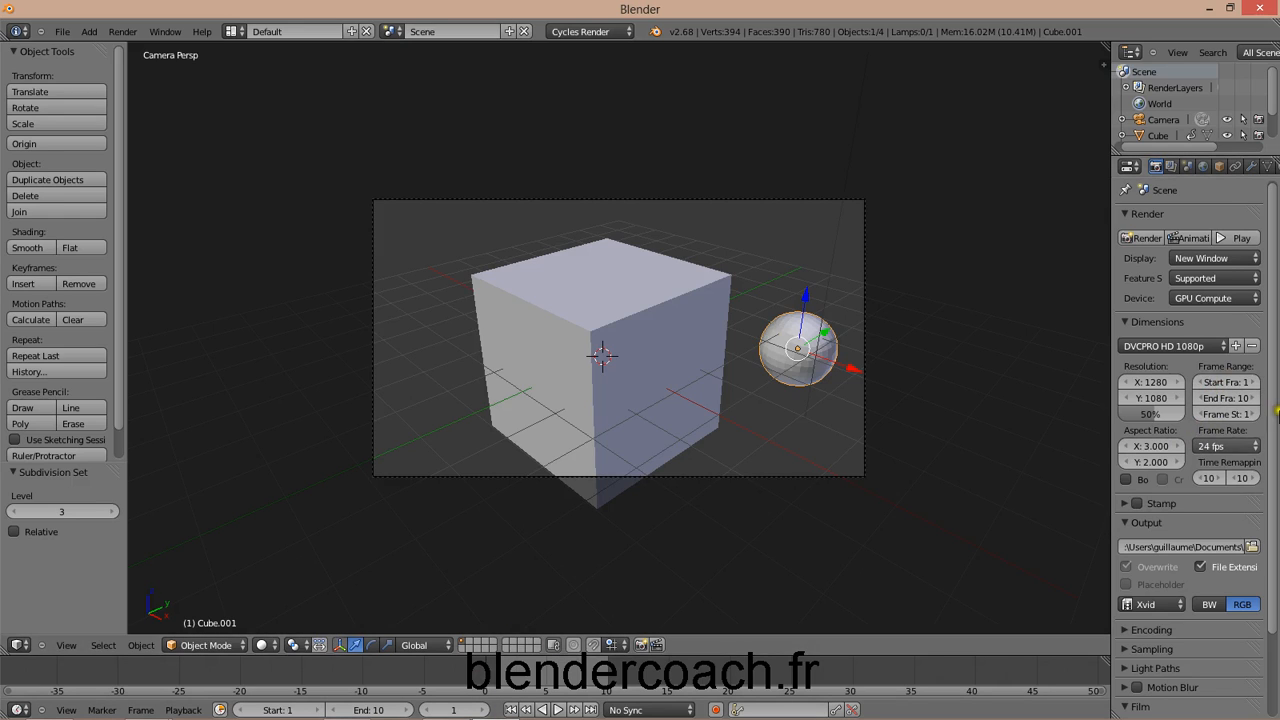
{"action": "left_click", "coordinate": [1216, 398]}
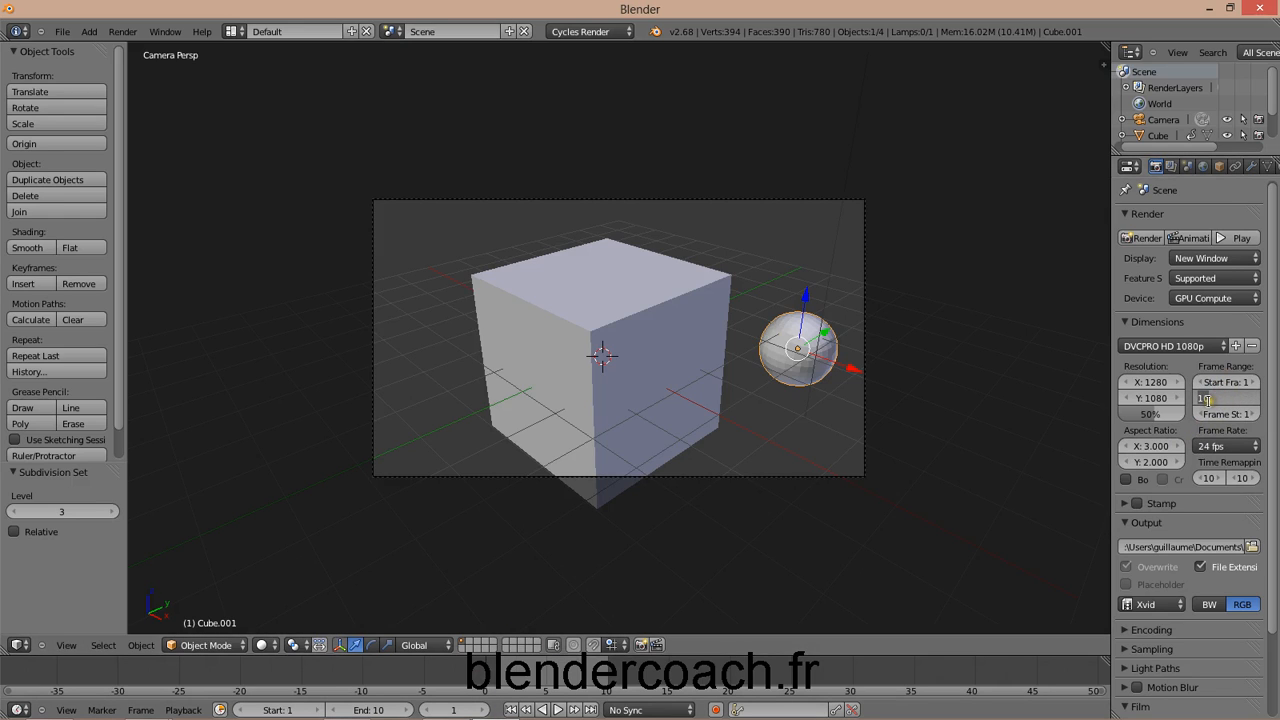
{"action": "type", "text": "25"}
{"action": "key", "text": "Return"}
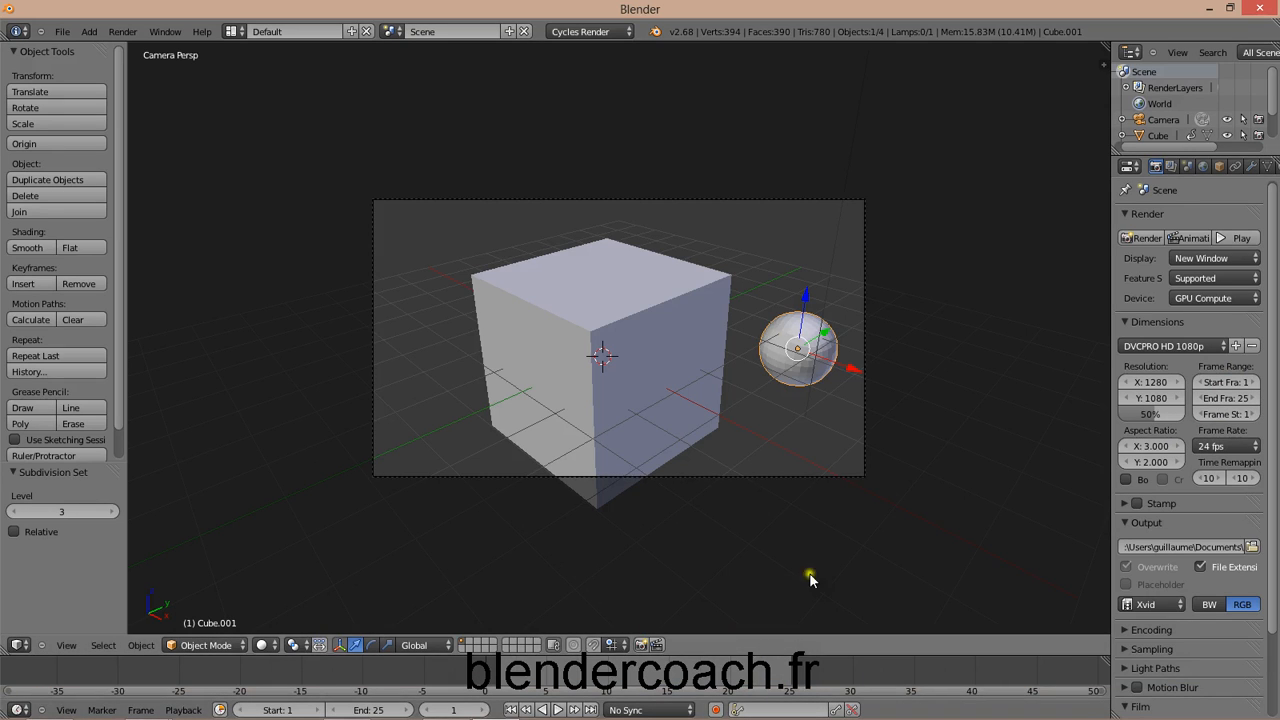
Step: Play the animation over the frame range, stop it and return to frame 1
{"action": "key", "text": "alt+a"}
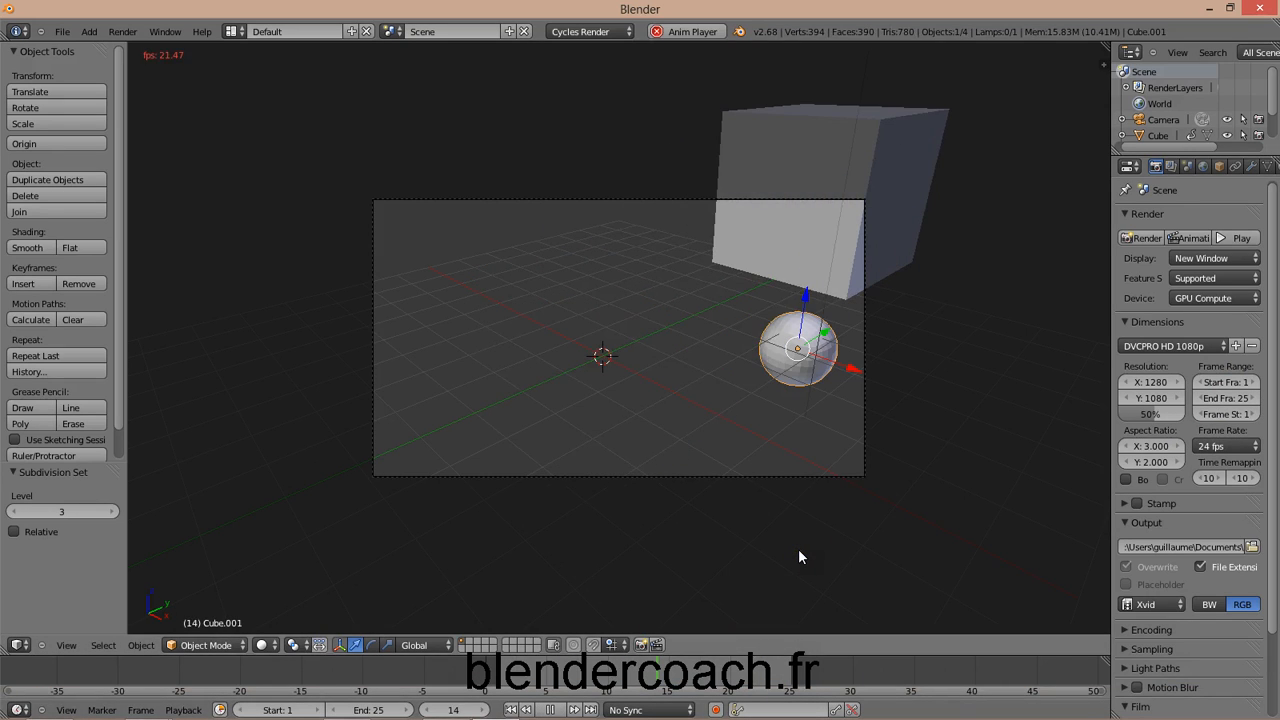
{"action": "key", "text": "alt+a"}
{"action": "left_click_drag", "start_coordinate": [632, 668], "coordinate": [502, 696]}
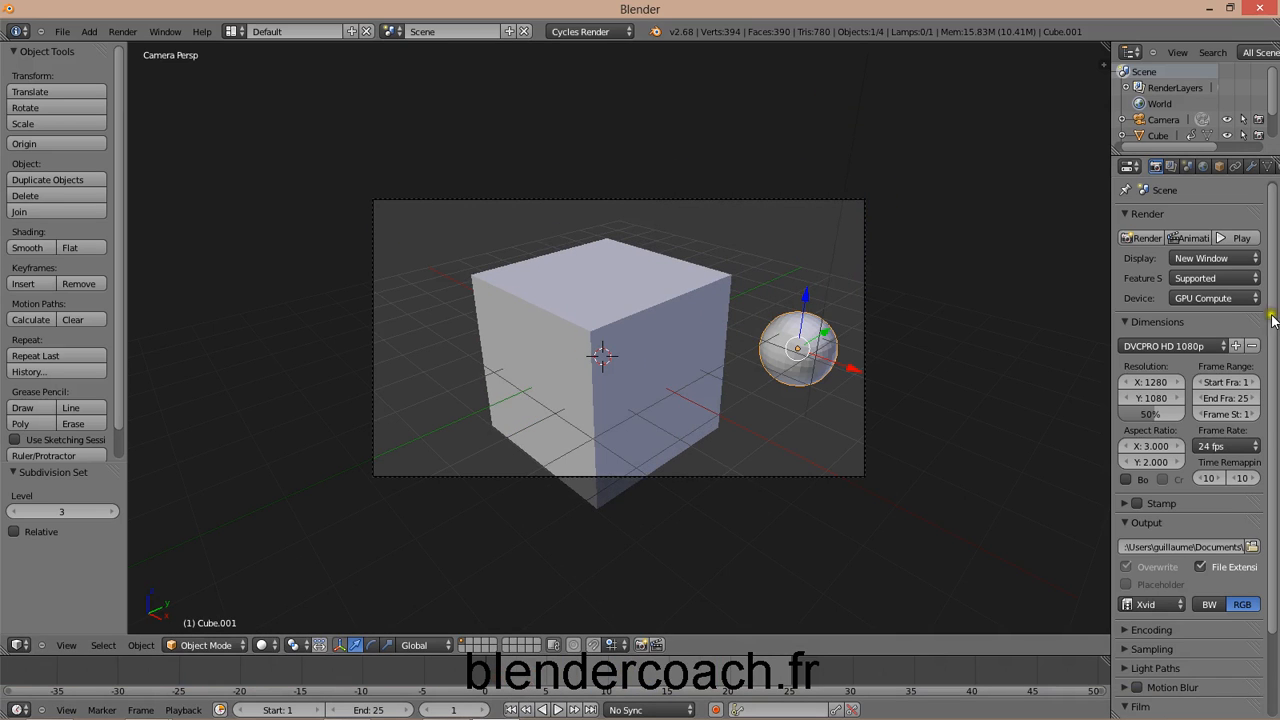
Step: Try a frame step of 2 and play the animation in the viewport
{"action": "left_click", "coordinate": [1218, 418]}
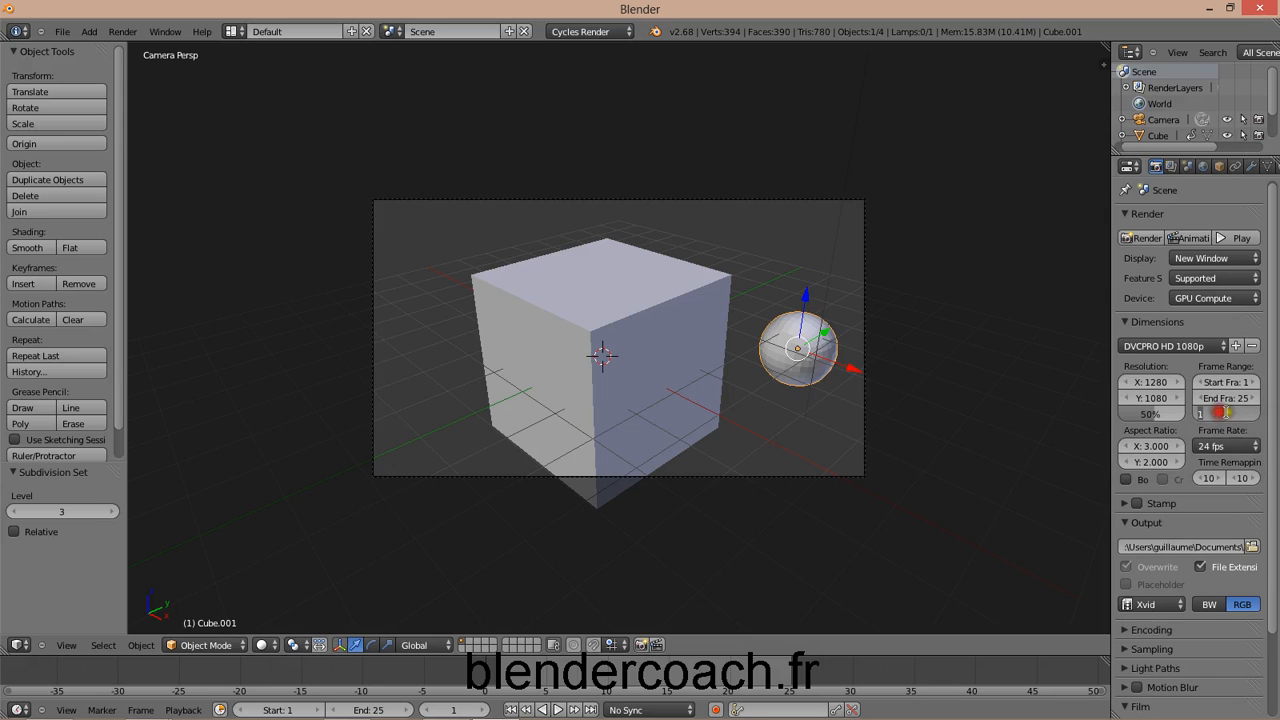
{"action": "type", "text": "2"}
{"action": "key", "text": "Return"}
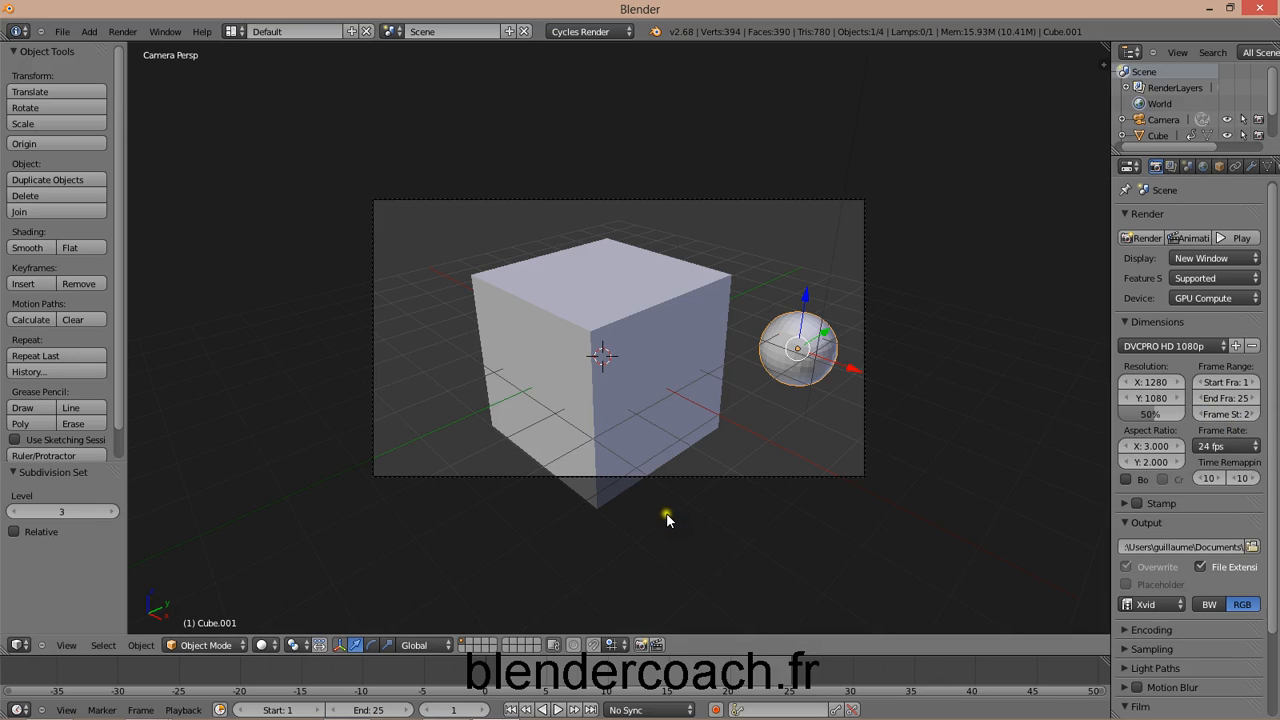
{"action": "key", "text": "alt+a"}
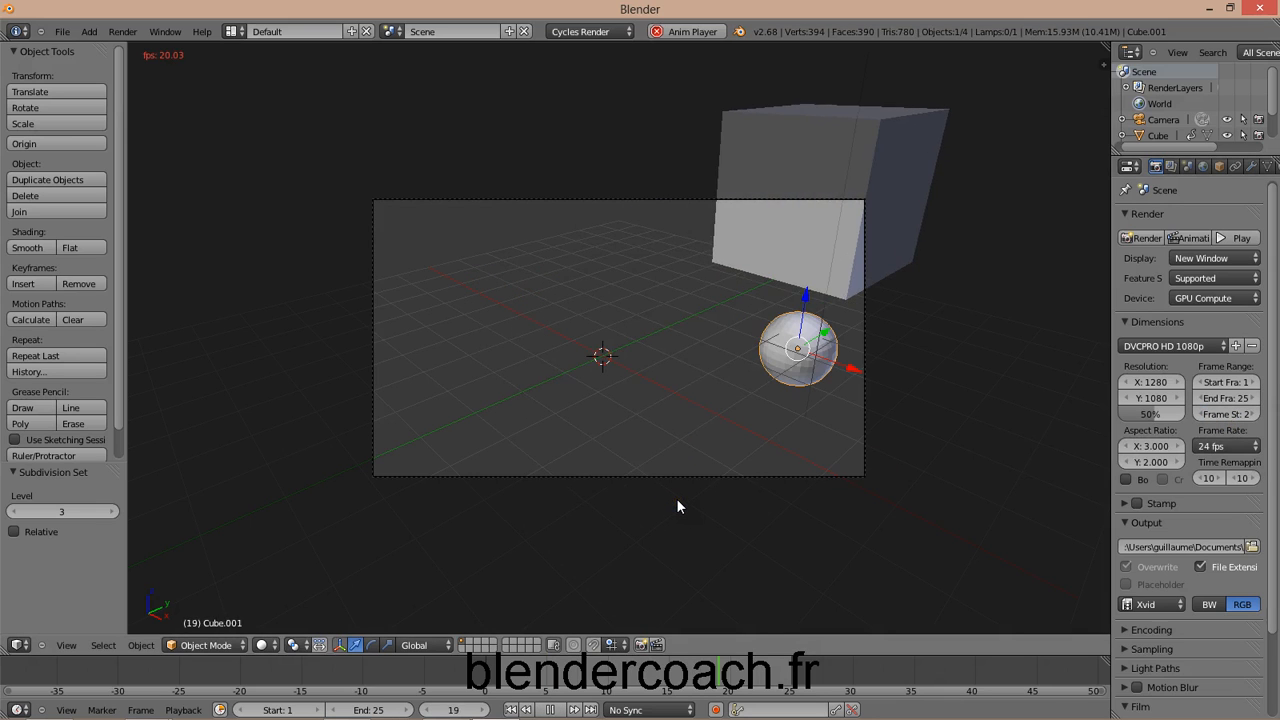
{"action": "key", "text": "alt+a"}
{"action": "key", "text": "alt+a"}
{"action": "key", "text": "alt+a"}
Step: Set the frame step back to 1
{"action": "left_click", "coordinate": [1239, 412]}
{"action": "type", "text": "1"}
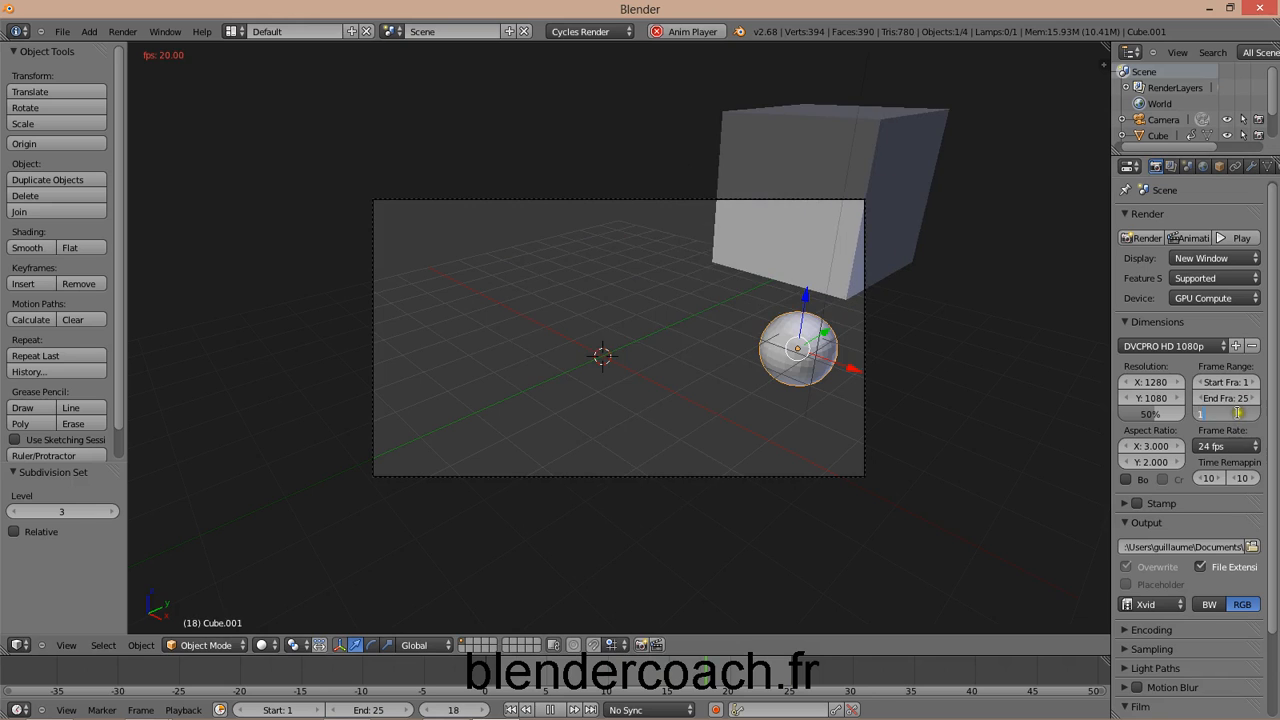
{"action": "key", "text": "Return"}
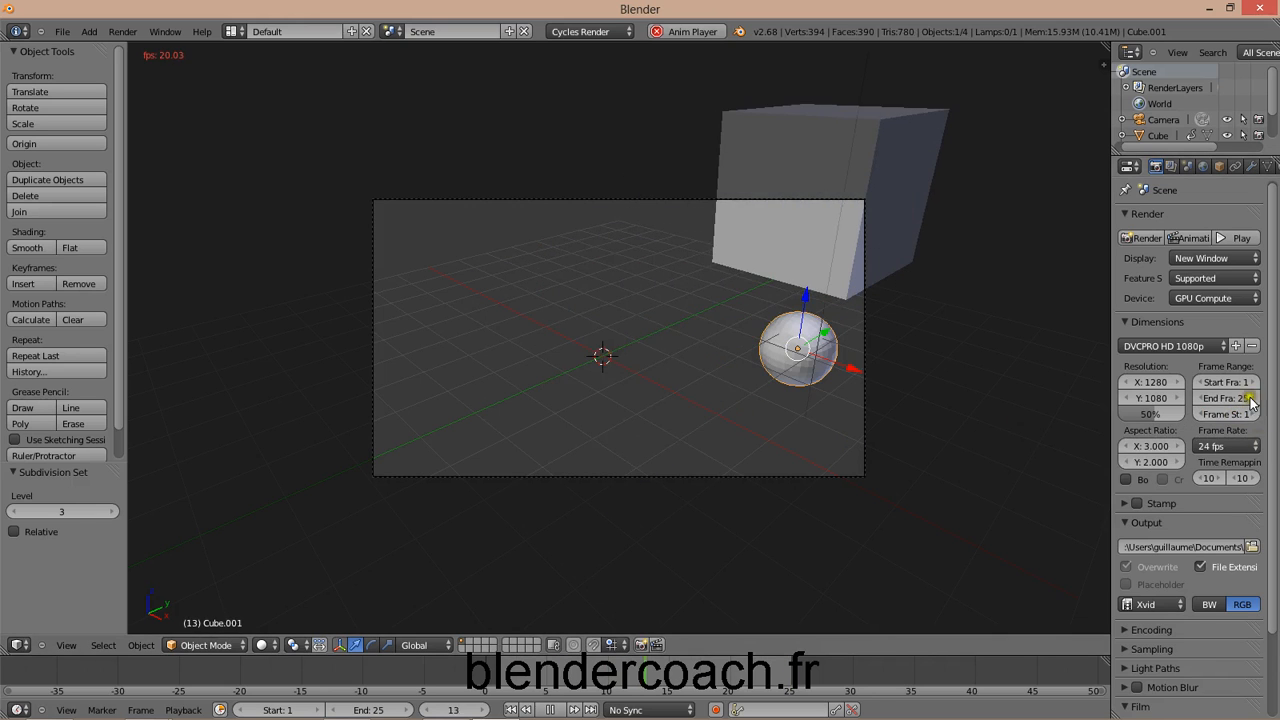
Step: Set the frame rate to 59.94 fps, and stop the playback with the animation returned to frame 1
{"action": "left_click", "coordinate": [1232, 447]}
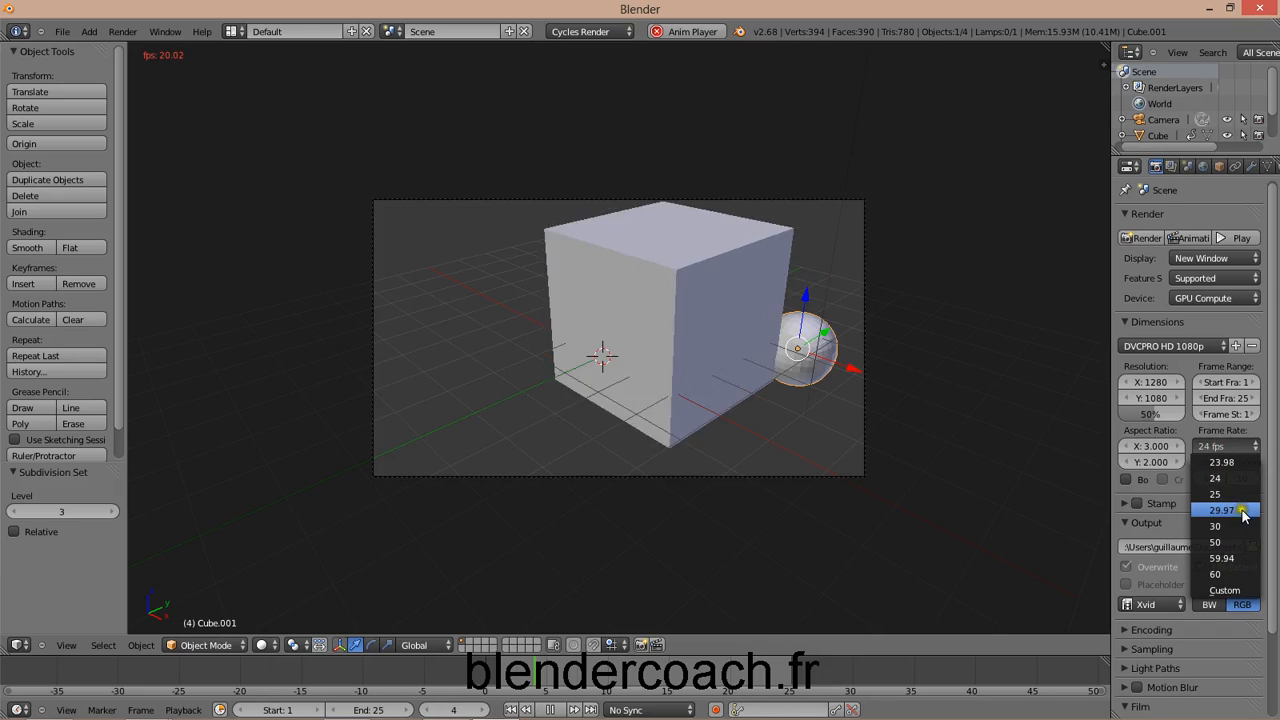
{"action": "left_click", "coordinate": [1234, 560]}
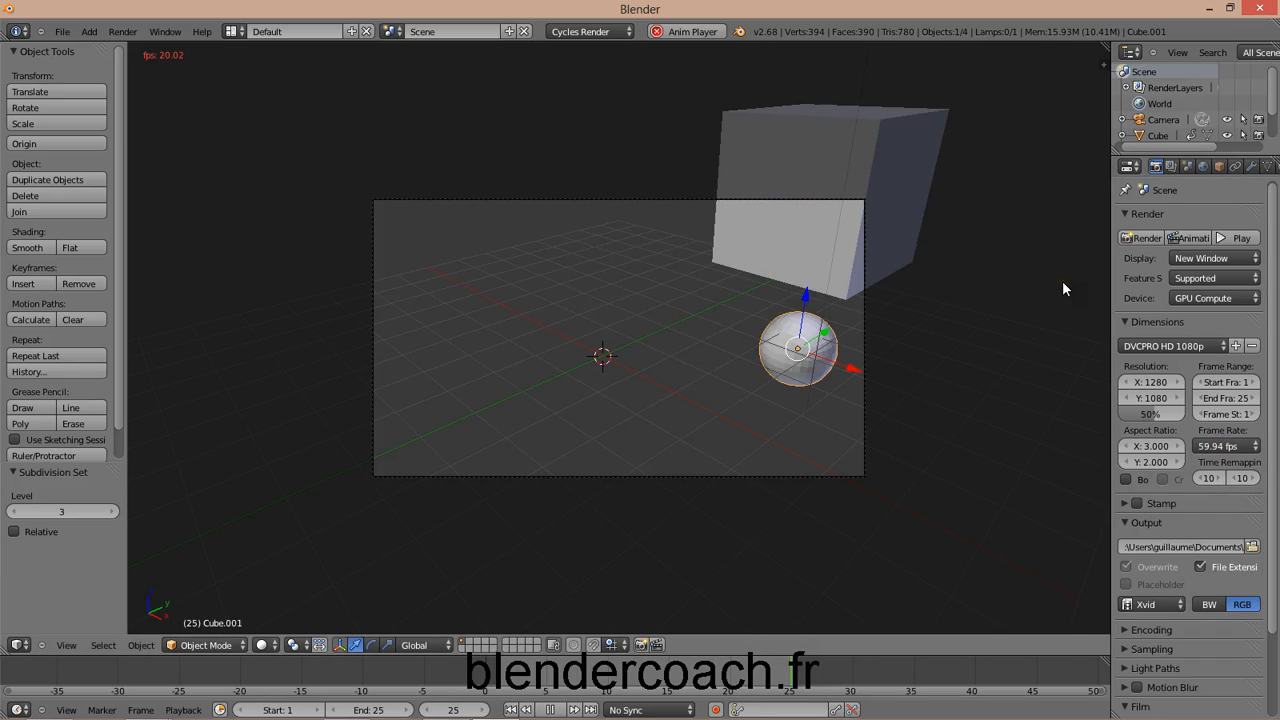
{"action": "key", "text": "alt+a"}
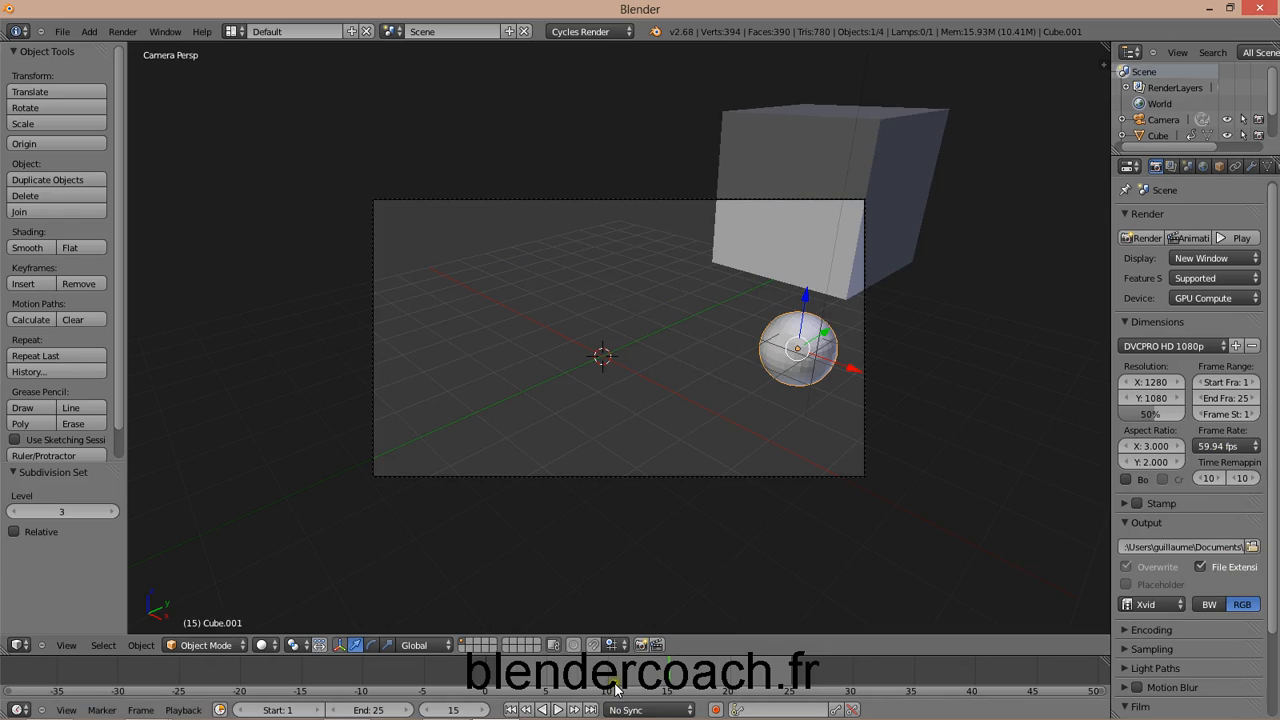
{"action": "left_click_drag", "start_coordinate": [637, 692], "coordinate": [501, 678]}
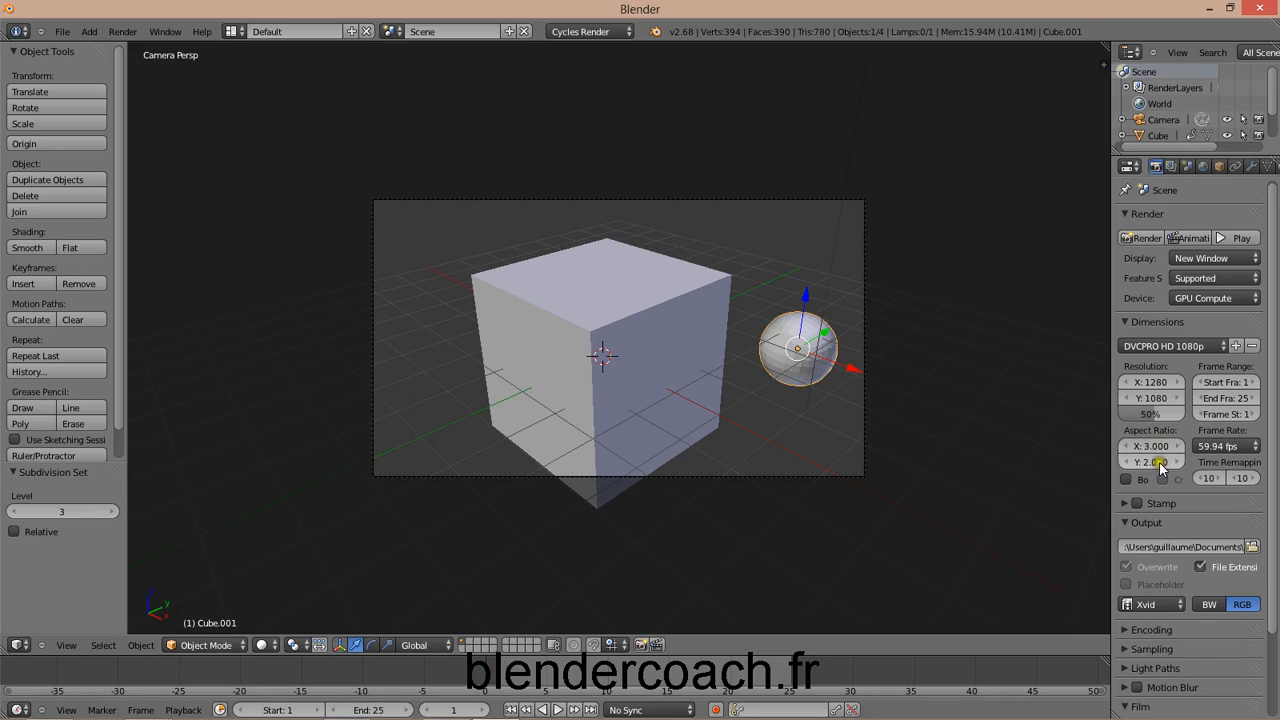
Step: Set the pixel aspect ratio to 1 for both Y and X
{"action": "type", "text": "1"}
{"action": "key", "text": "Return"}
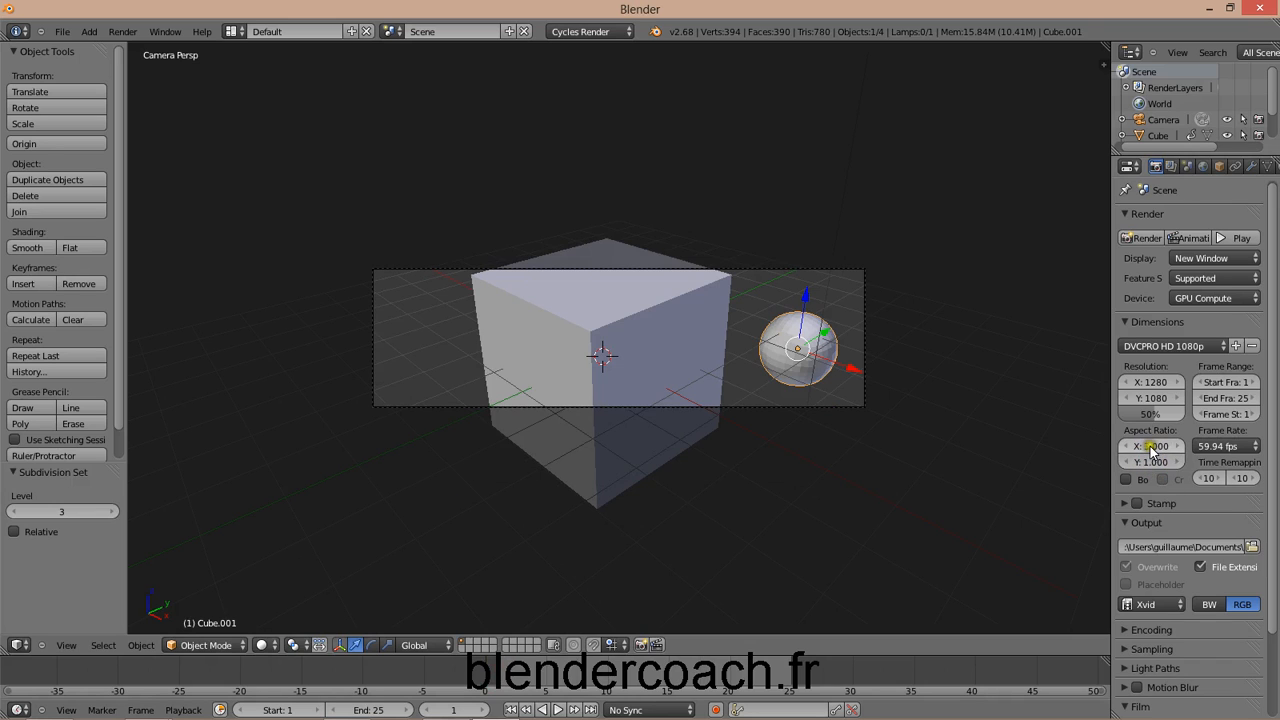
{"action": "double_click", "coordinate": [1155, 445]}
{"action": "type", "text": "2"}
{"action": "key", "text": "Return"}
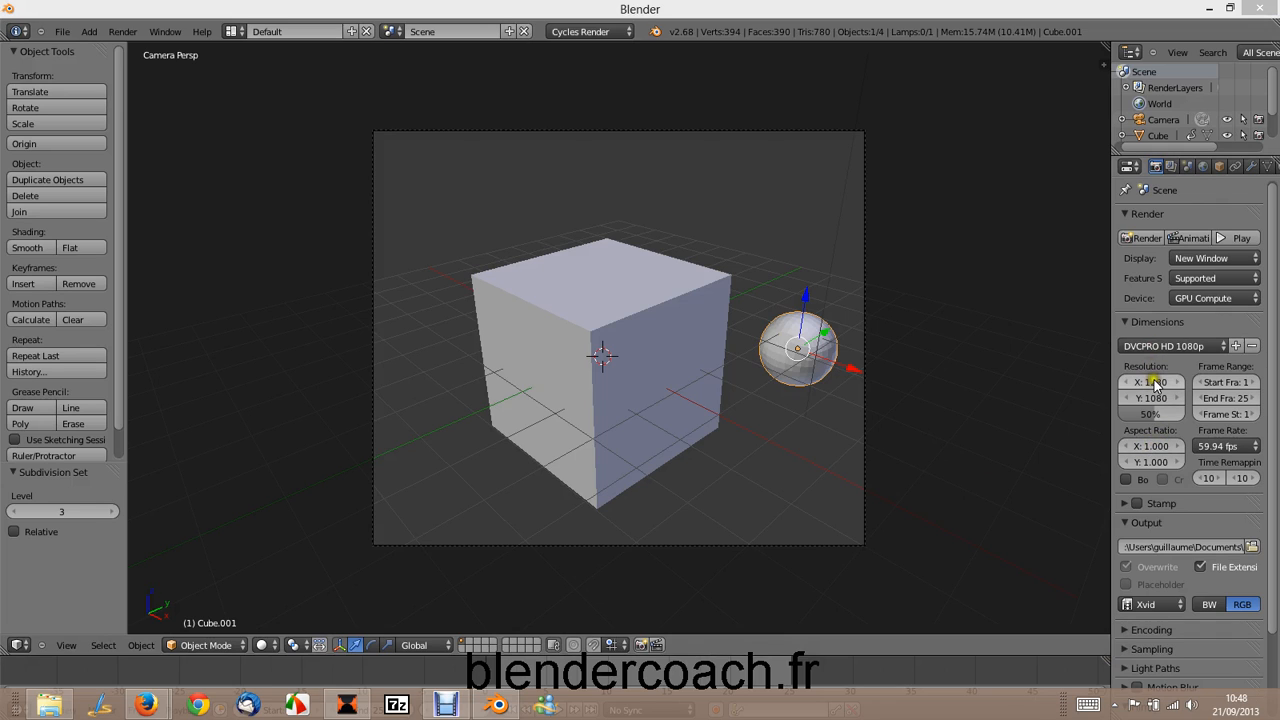
Step: Try an X aspect ratio of 5 to compare the camera framing, and reset it to 1
{"action": "left_click", "coordinate": [1152, 448]}
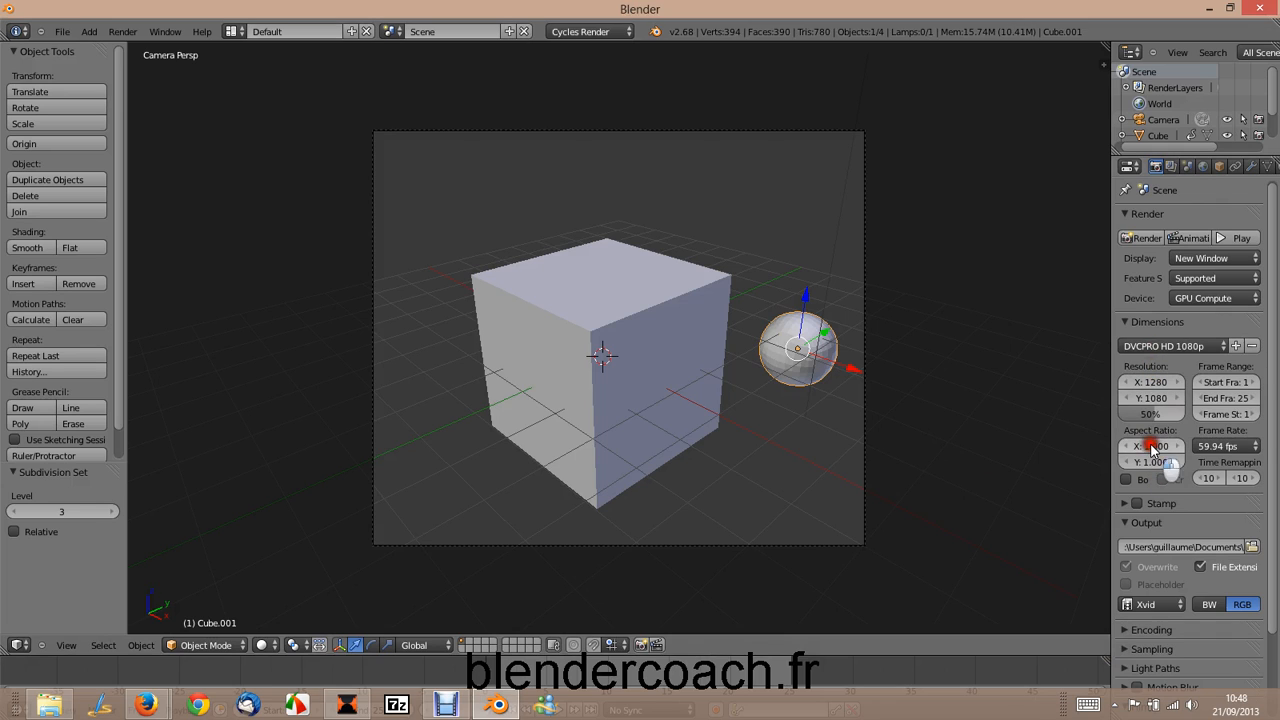
{"action": "type", "text": "5"}
{"action": "key", "text": "Return"}
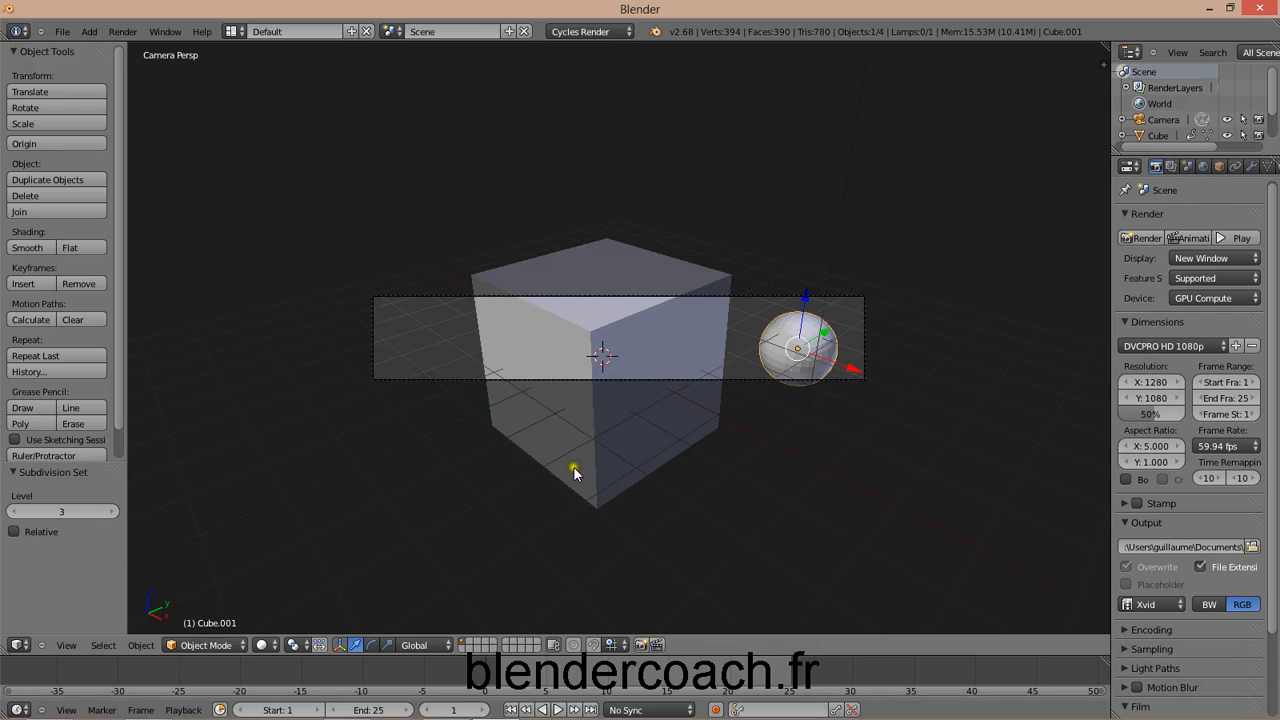
{"action": "left_click", "coordinate": [1149, 447]}
{"action": "type", "text": "1"}
{"action": "key", "text": "Return"}
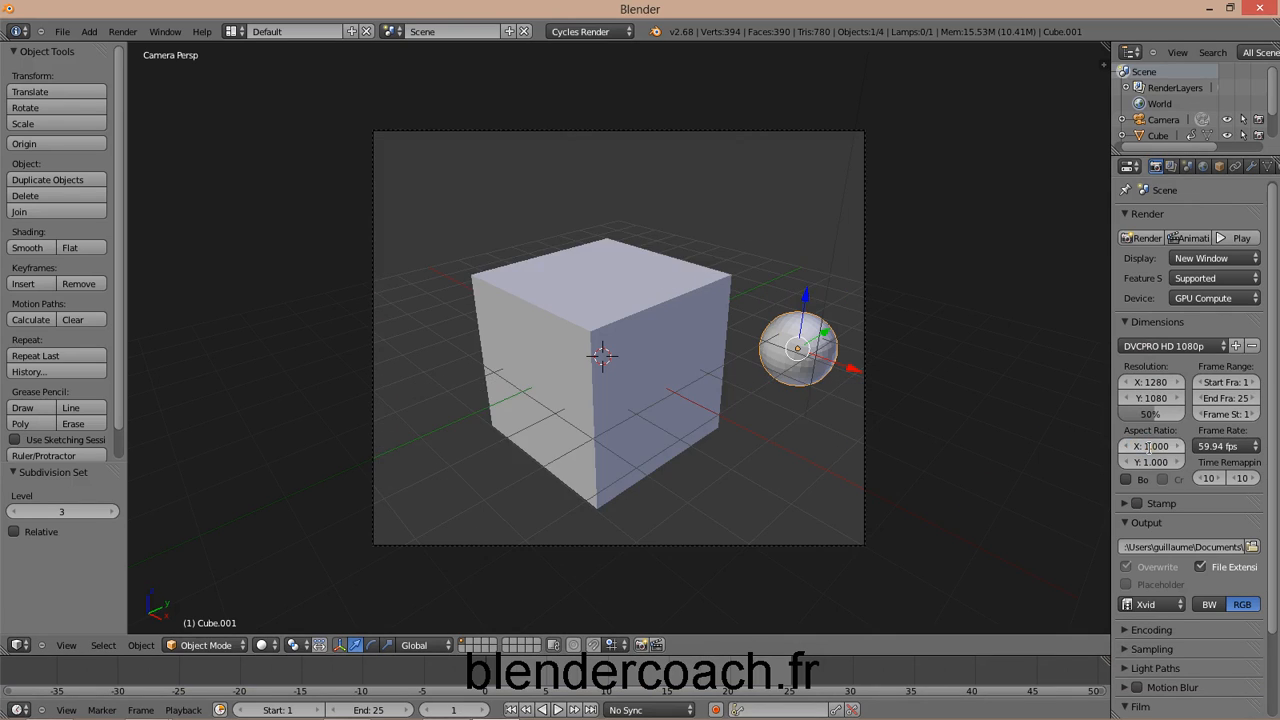
Step: Enable the Border option in the render dimensions and render the current frame
{"action": "left_click", "coordinate": [1124, 480]}
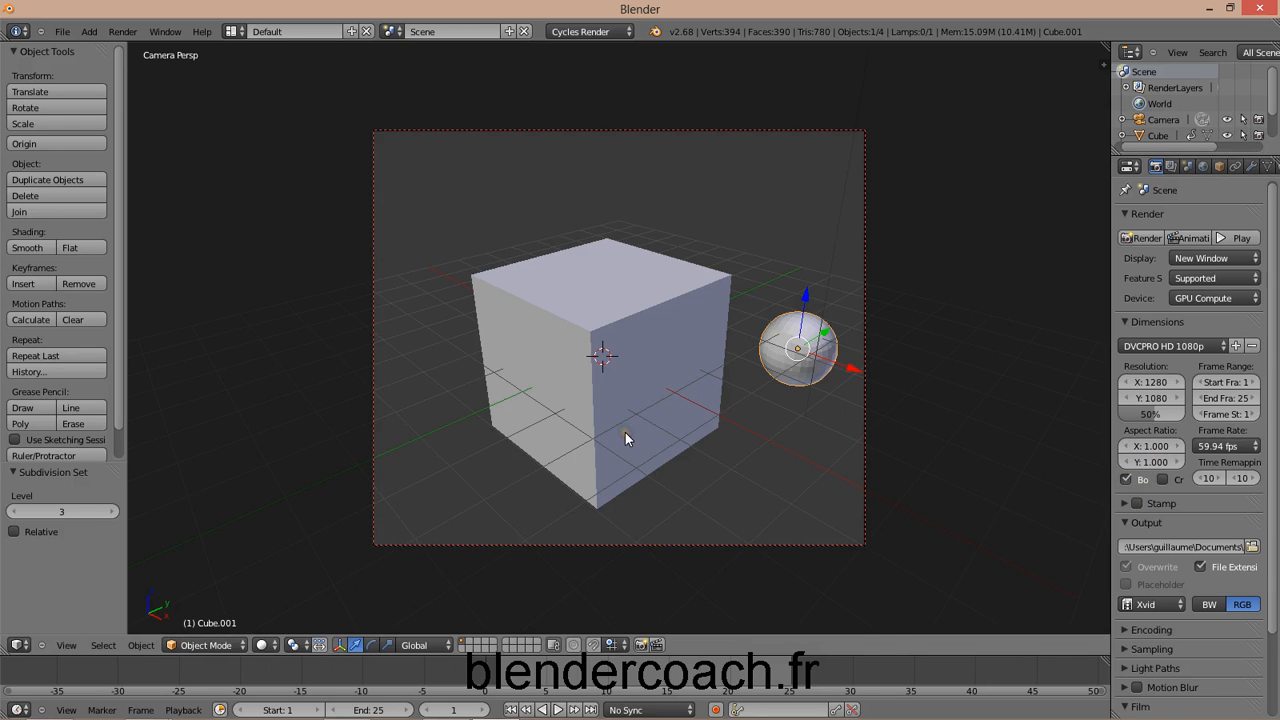
{"action": "key", "text": "F12"}
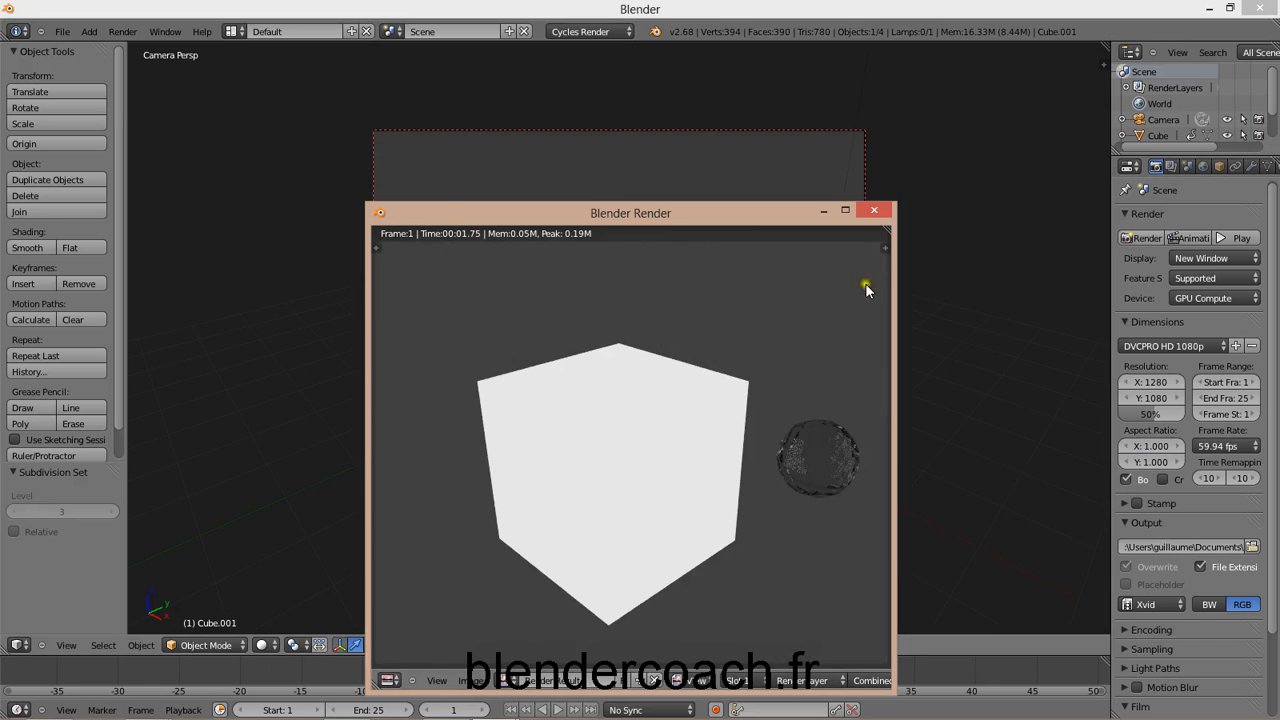
Step: Close the render result, and expand and enable the Stamp option in the render settings
{"action": "left_click", "coordinate": [878, 210]}
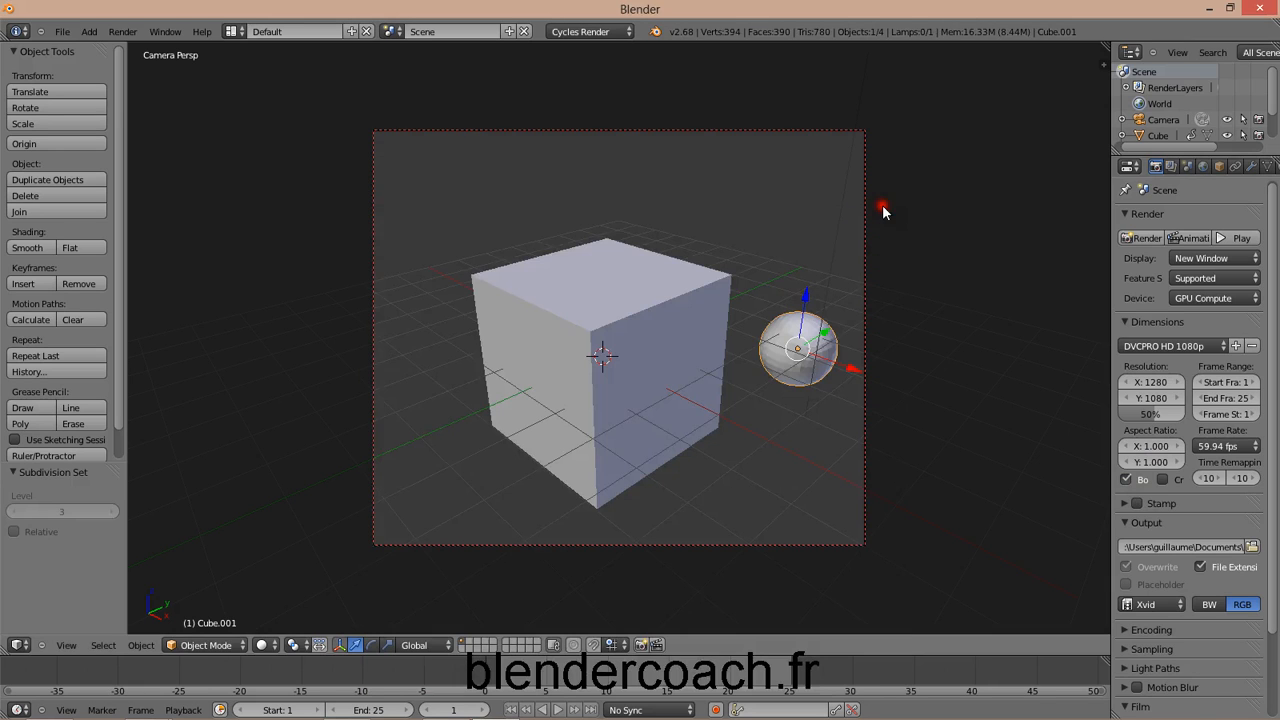
{"action": "left_click", "coordinate": [1124, 479]}
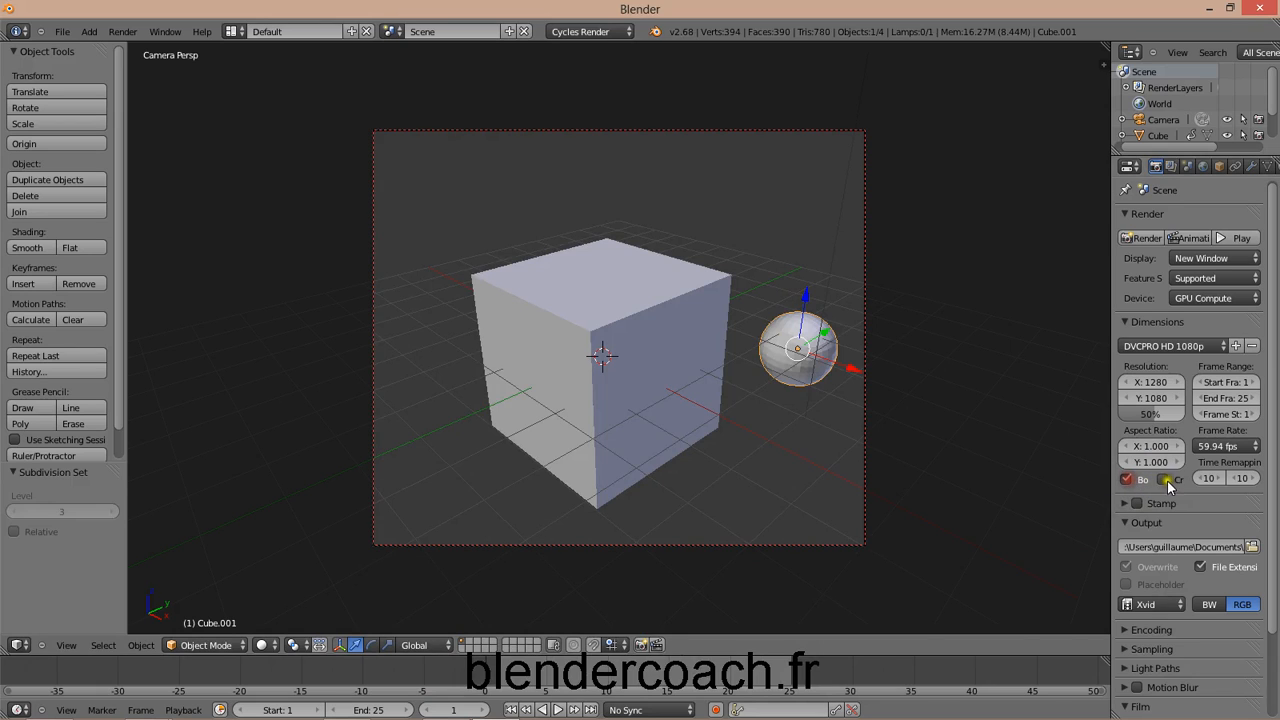
{"action": "left_click", "coordinate": [1151, 507]}
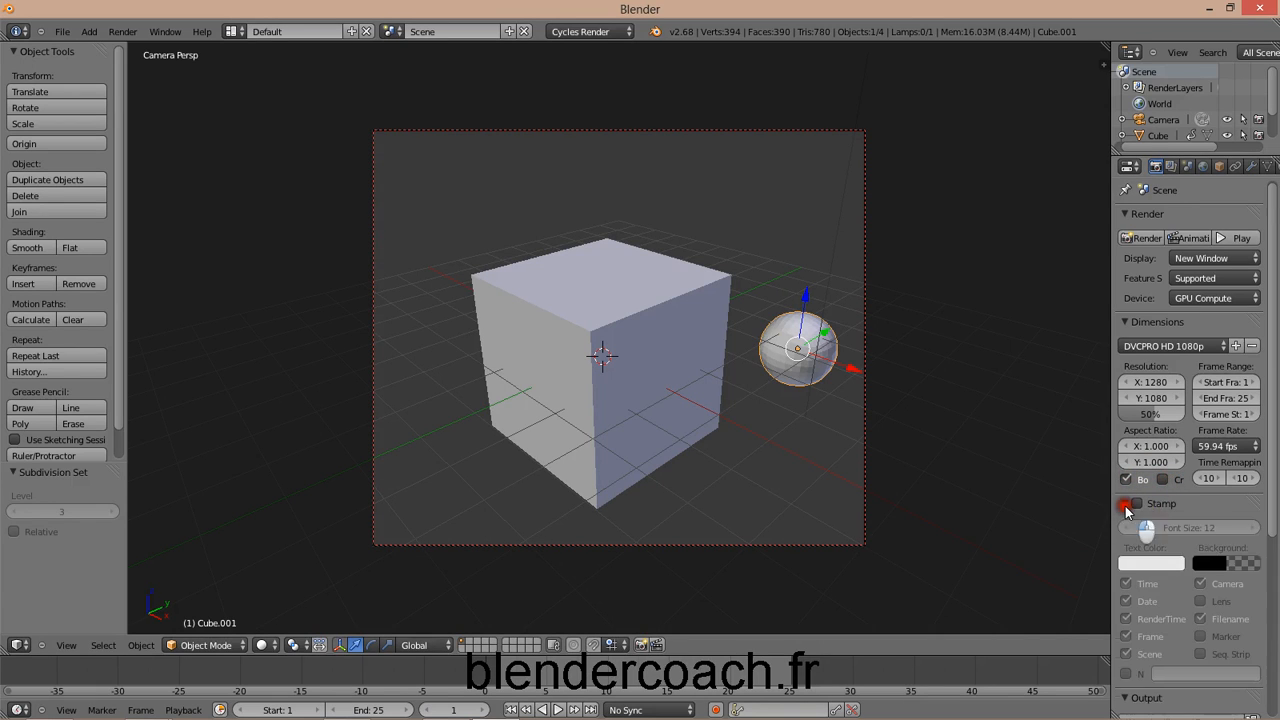
{"action": "scroll", "coordinate": [1143, 515], "scroll_direction": "down", "scroll_amount": 2}
{"action": "left_click", "coordinate": [1138, 408]}
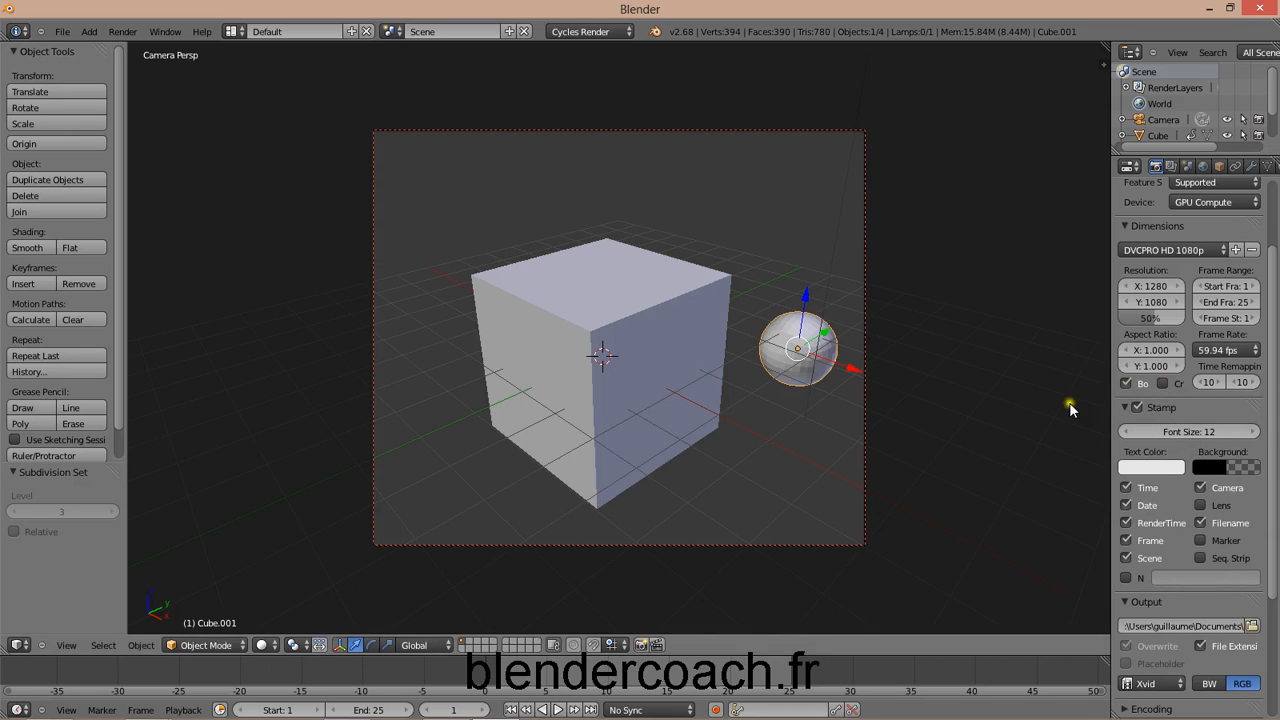
Step: Change the stamp text color to purple
{"action": "left_click", "coordinate": [1156, 468]}
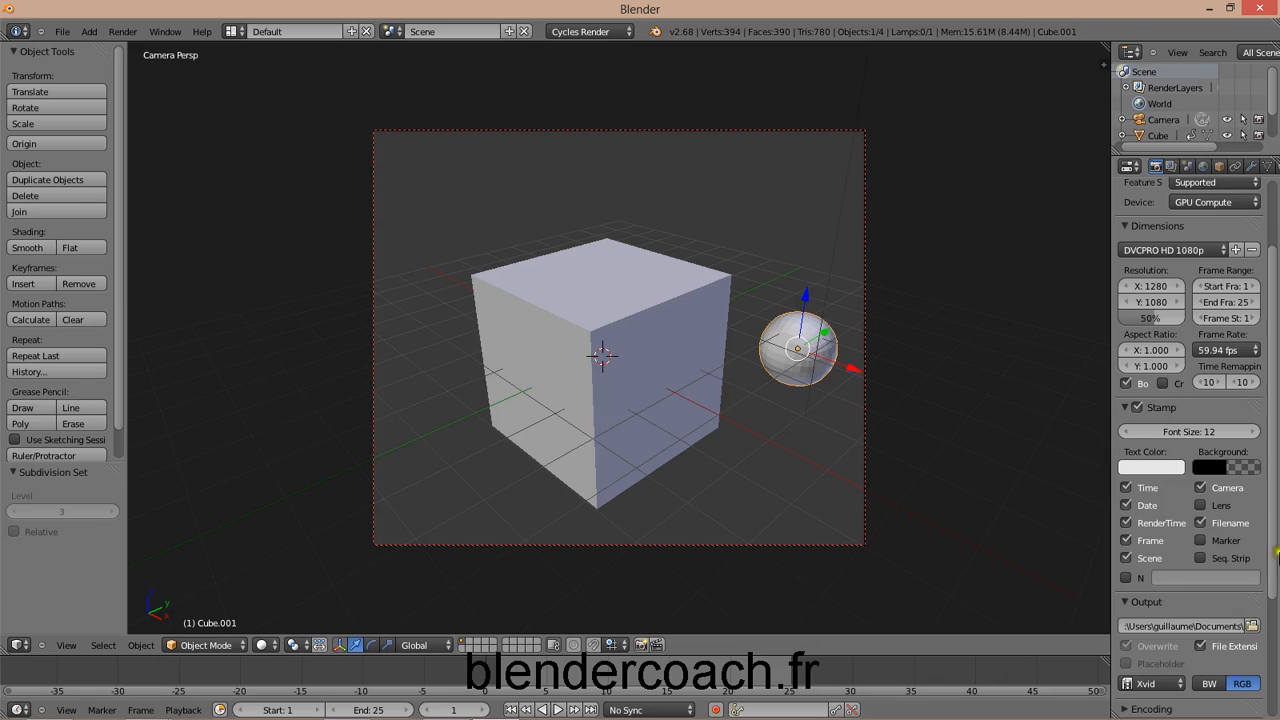
{"action": "left_click", "coordinate": [1157, 466]}
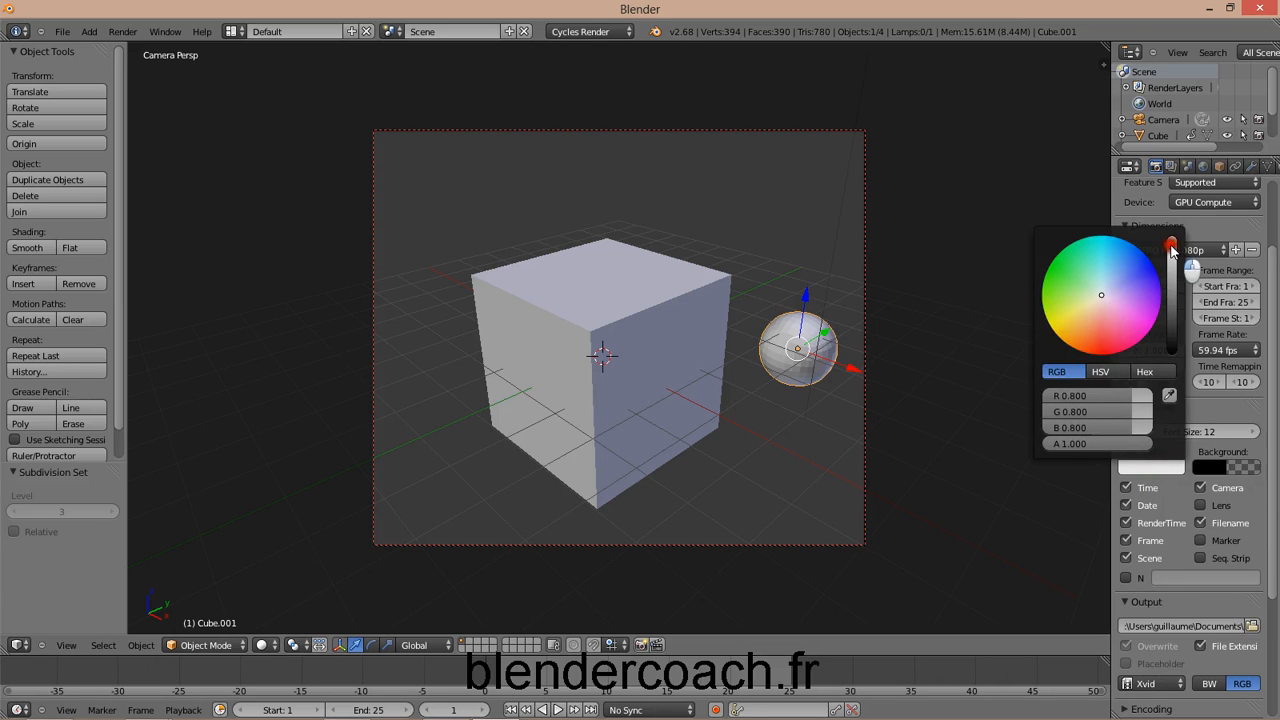
{"action": "left_click_drag", "start_coordinate": [1172, 246], "coordinate": [1174, 343]}
Step: Render the current frame, examine the purple stamp text over the image, and close the render result
{"action": "key", "text": "F12"}
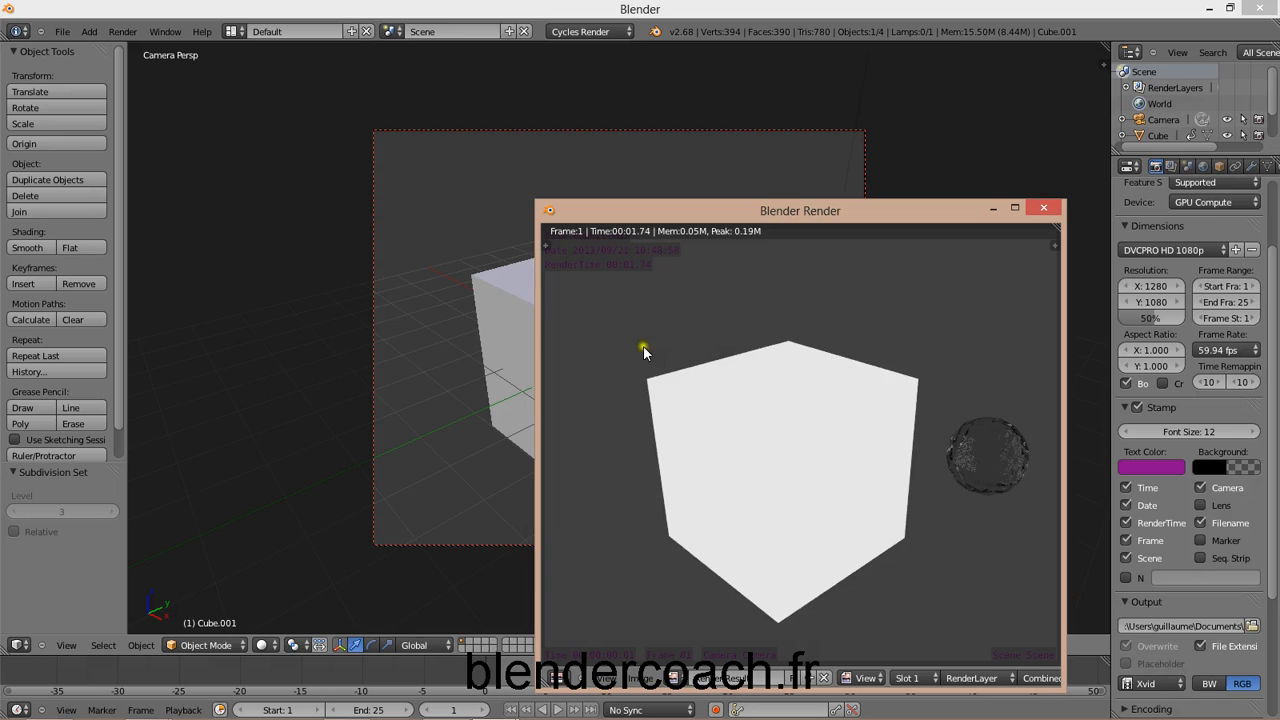
{"action": "scroll", "coordinate": [597, 540], "scroll_direction": "up", "scroll_amount": 4}
{"action": "scroll", "coordinate": [700, 480], "scroll_direction": "down", "scroll_amount": 8}
{"action": "scroll", "coordinate": [700, 400], "scroll_direction": "up", "scroll_amount": 1}
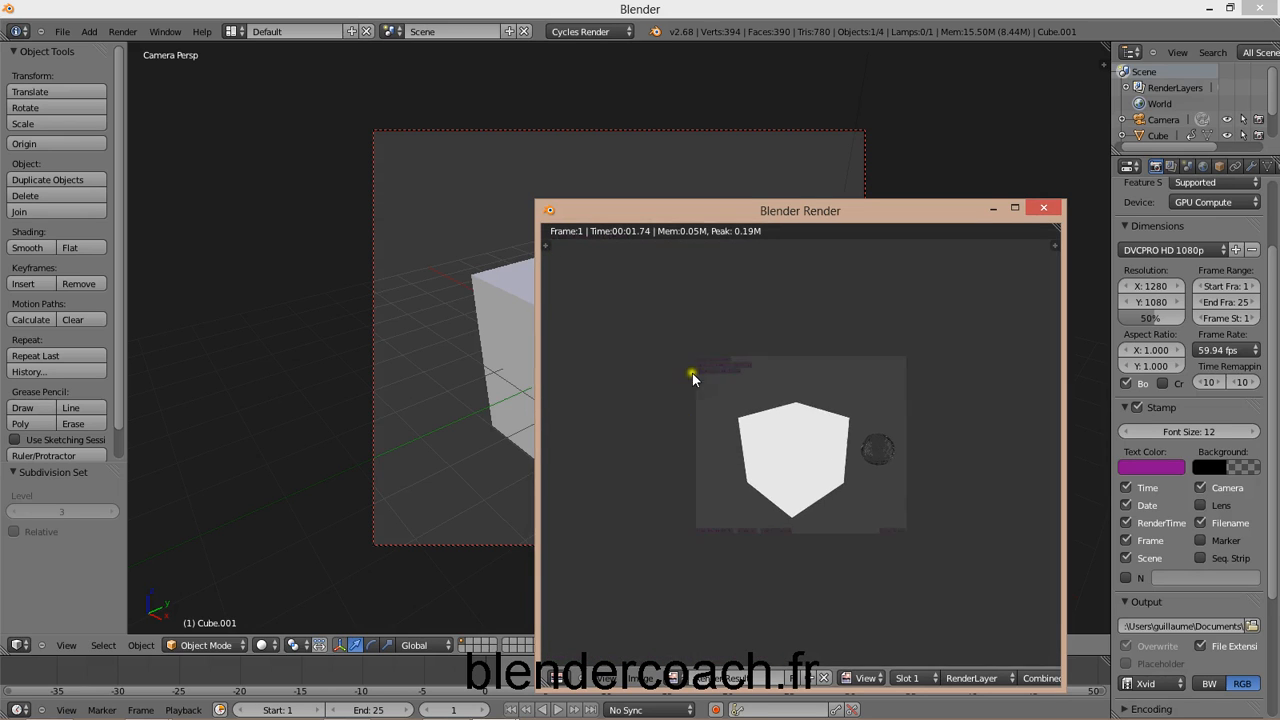
{"action": "scroll", "coordinate": [660, 340], "scroll_direction": "up", "scroll_amount": 3}
{"action": "scroll", "coordinate": [620, 285], "scroll_direction": "down", "scroll_amount": 1}
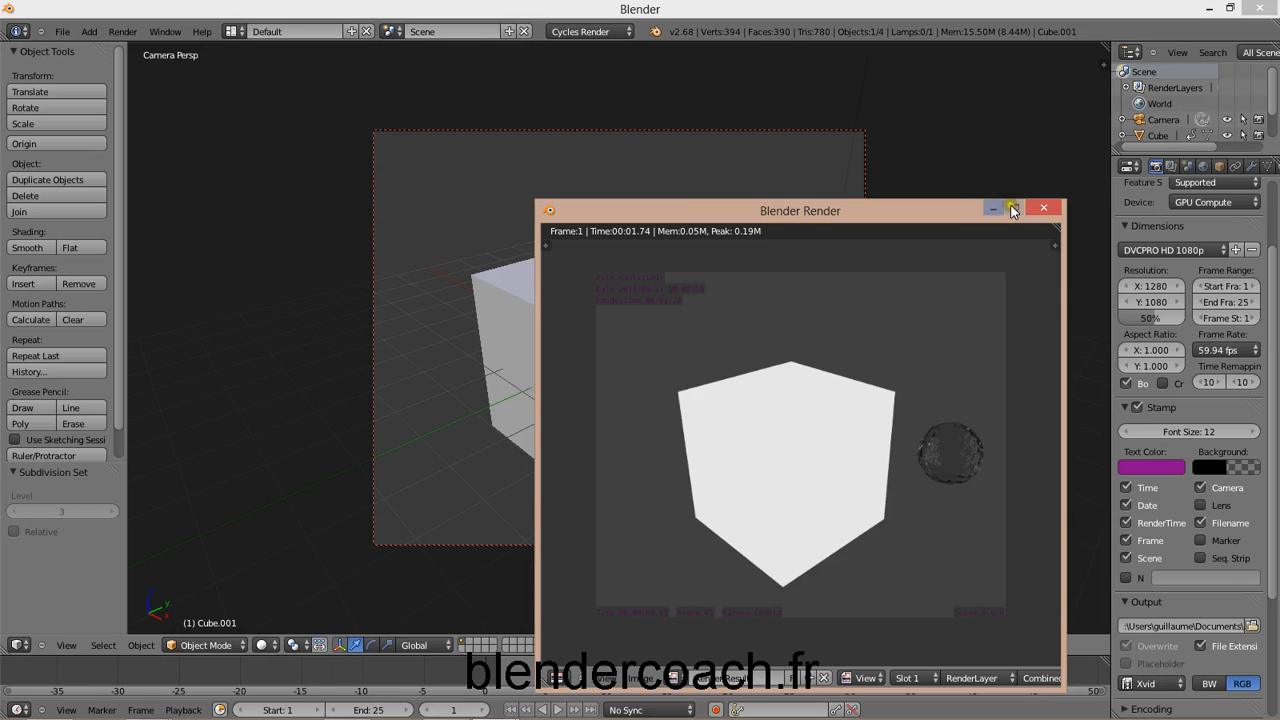
{"action": "left_click", "coordinate": [1042, 208]}
Step: Select the camera in the outliner and expand its entry to show the camera data
{"action": "left_click", "coordinate": [1160, 120]}
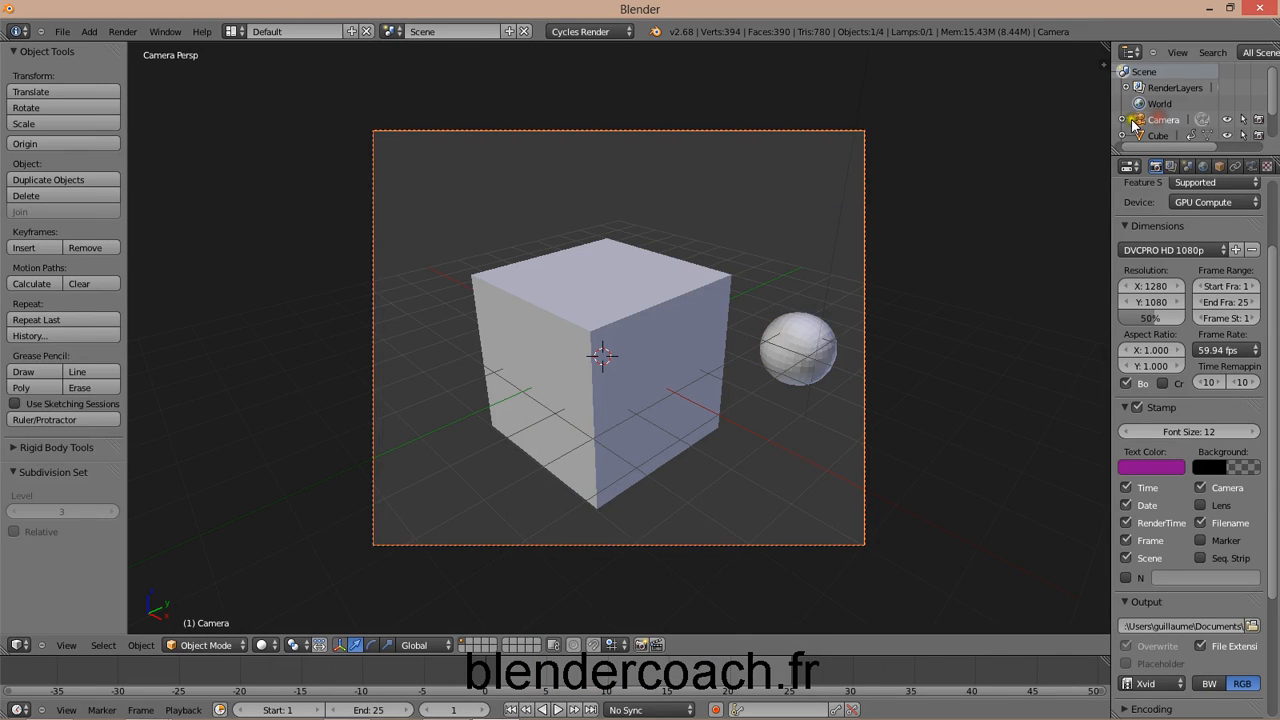
{"action": "left_click", "coordinate": [1122, 119]}
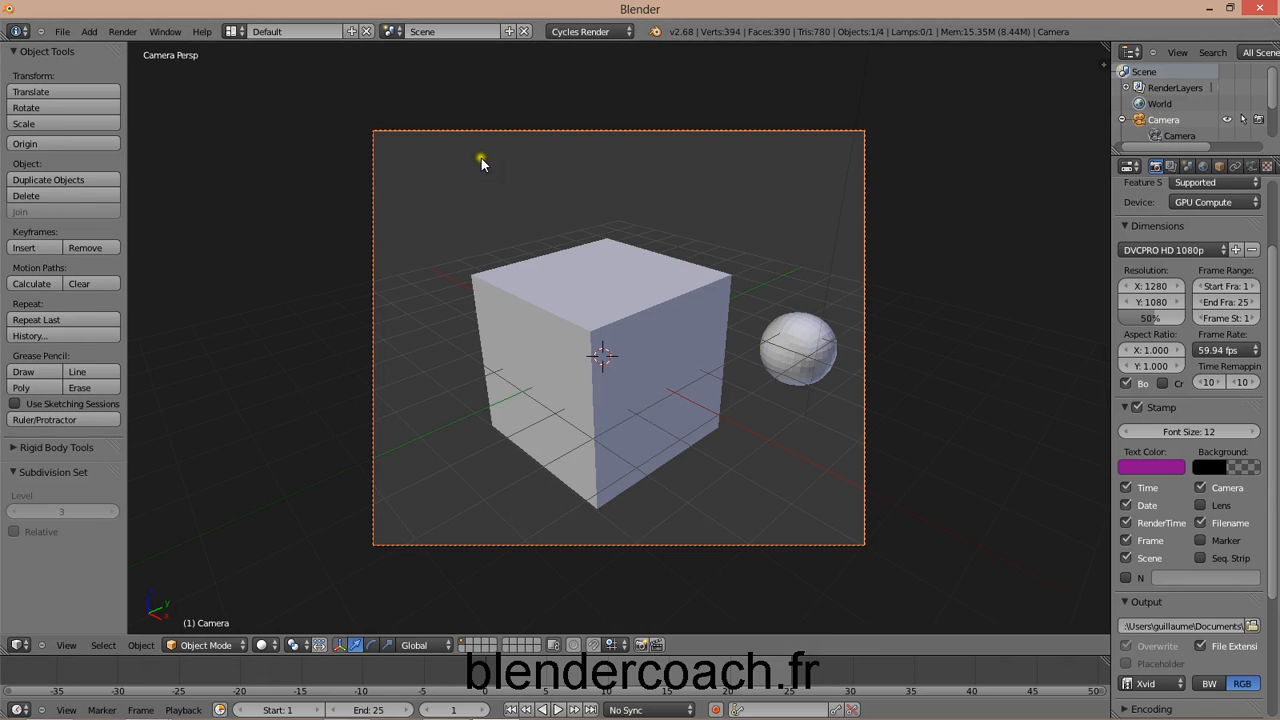
{"action": "mouse_move", "coordinate": [474, 712]}
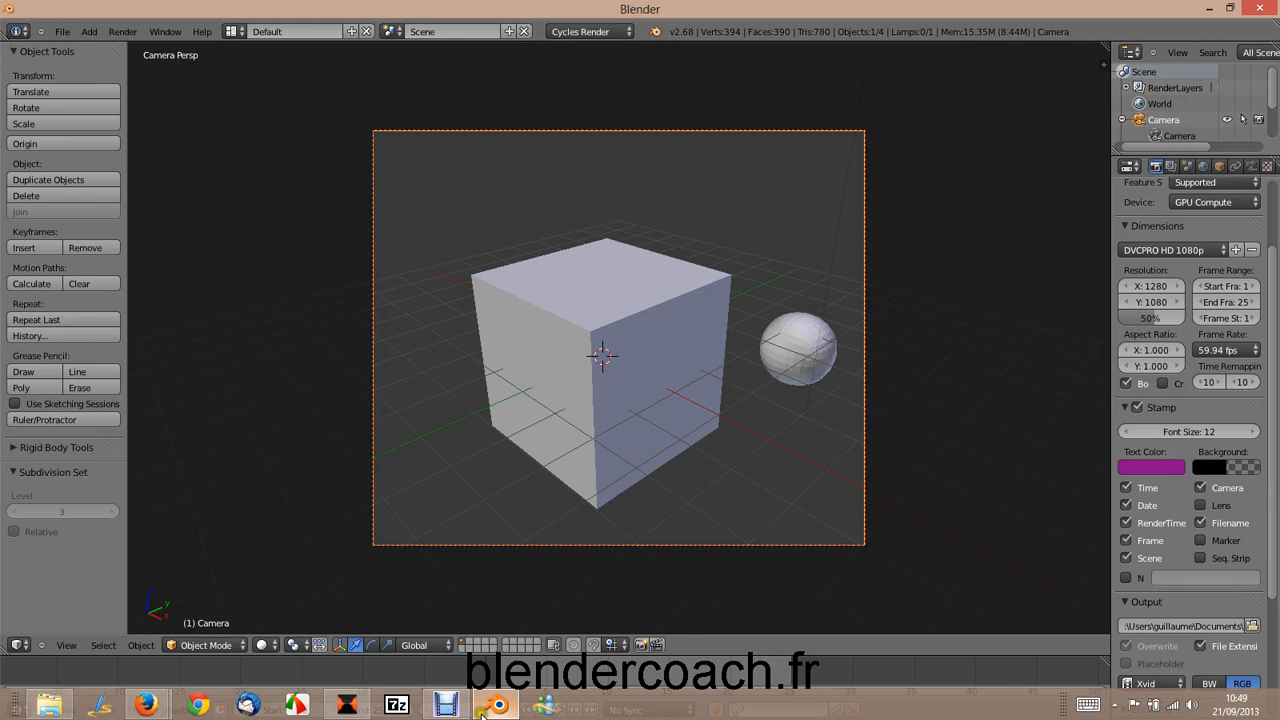
{"action": "left_click", "coordinate": [474, 708]}
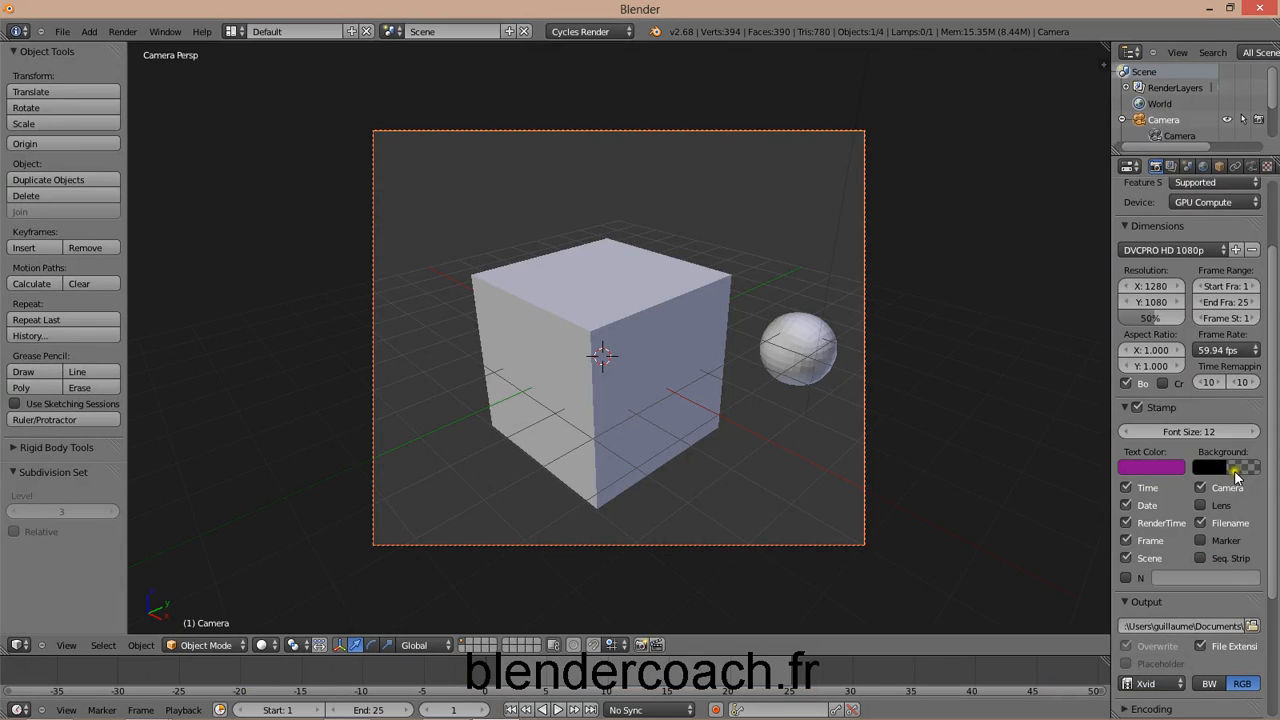
Step: Try a stamp font size of 36 and render the current frame to compare the text
{"action": "left_click", "coordinate": [1218, 432]}
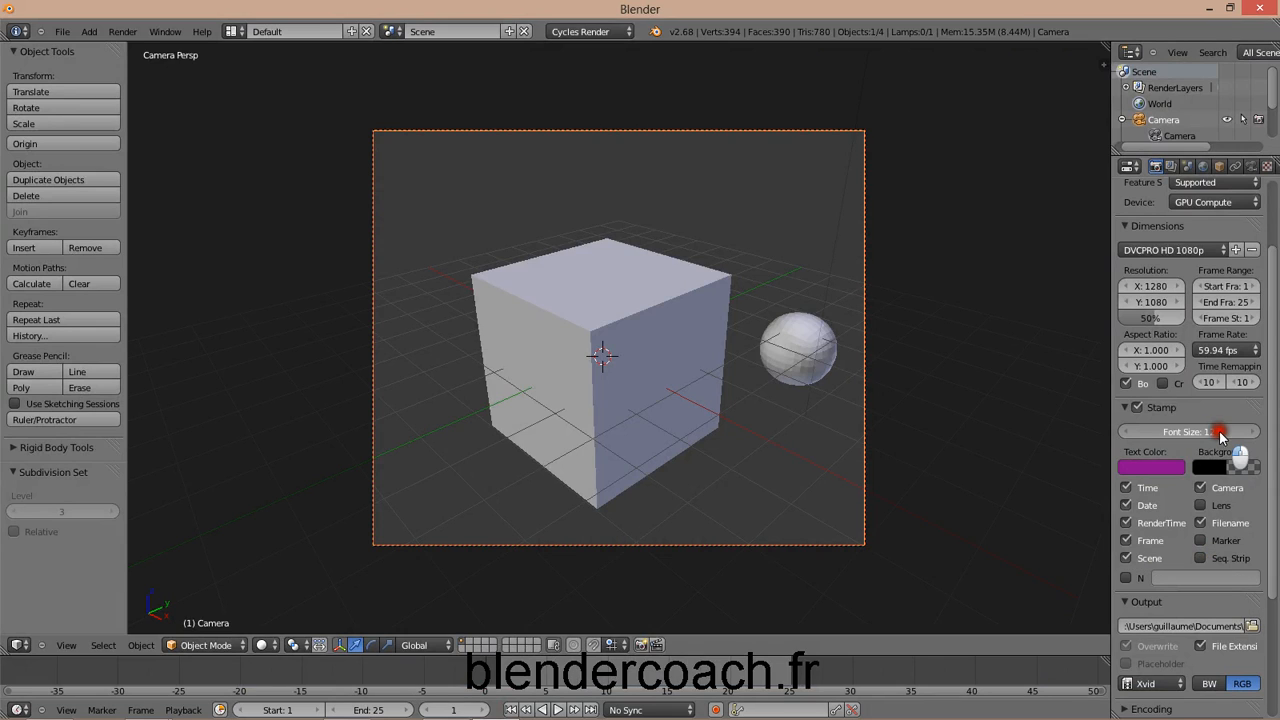
{"action": "left_click_drag", "start_coordinate": [1219, 436], "coordinate": [1254, 436]}
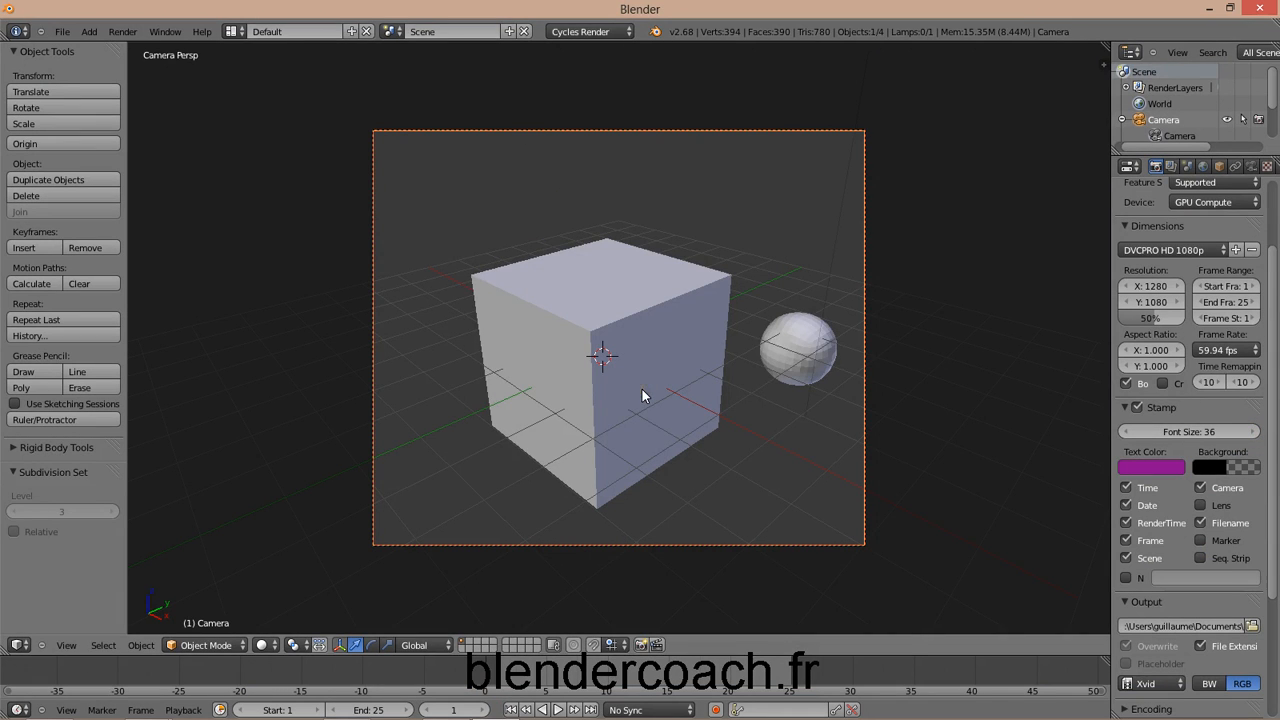
{"action": "key", "text": "F12"}
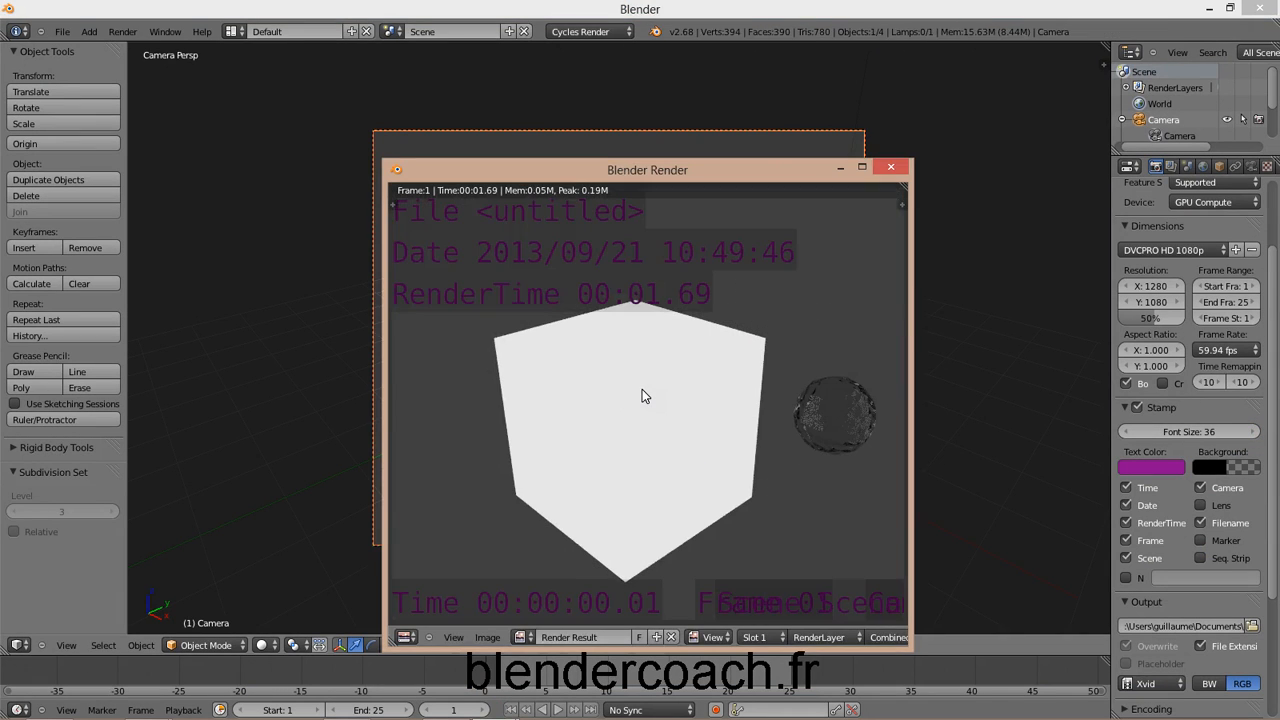
{"action": "left_click", "coordinate": [642, 389]}
{"action": "left_click", "coordinate": [505, 258]}
Step: Set the stamp font size to 8
{"action": "left_click", "coordinate": [1192, 432]}
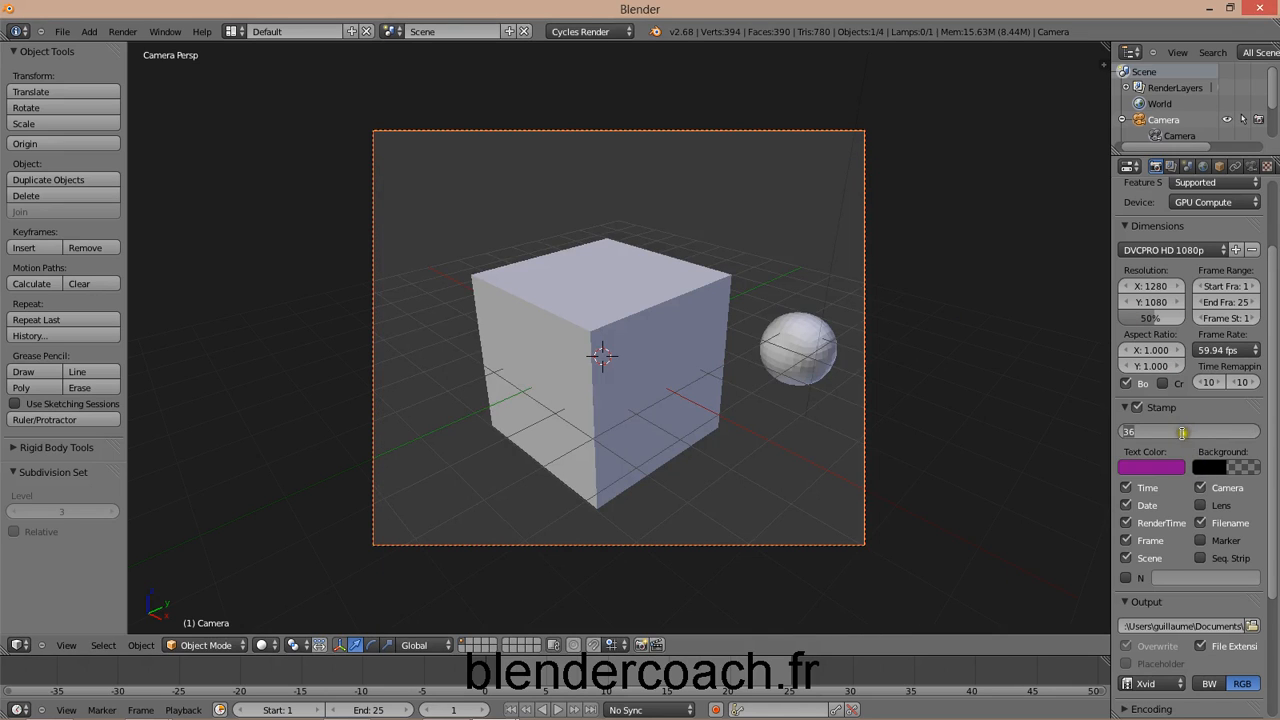
{"action": "type", "text": "8"}
{"action": "key", "text": "Return"}
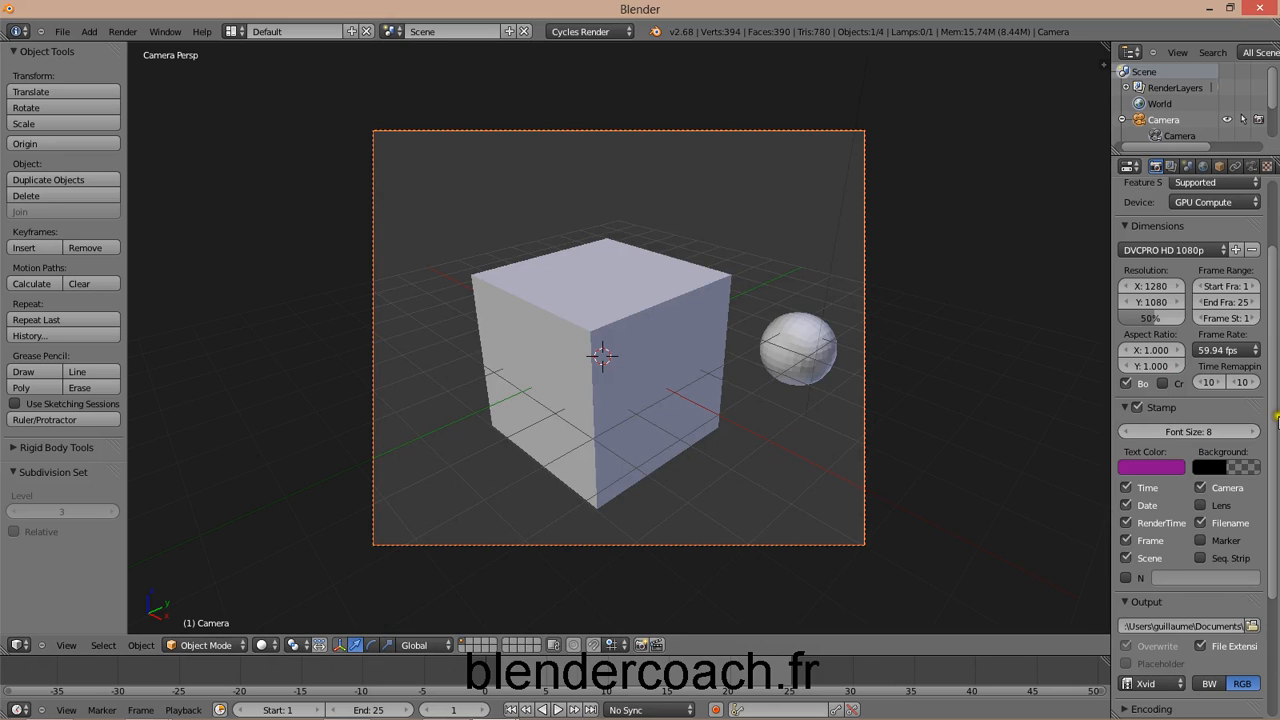
Step: Render the frame with the smaller stamp font and examine the file, date and render time text up close
{"action": "key", "text": "F12"}
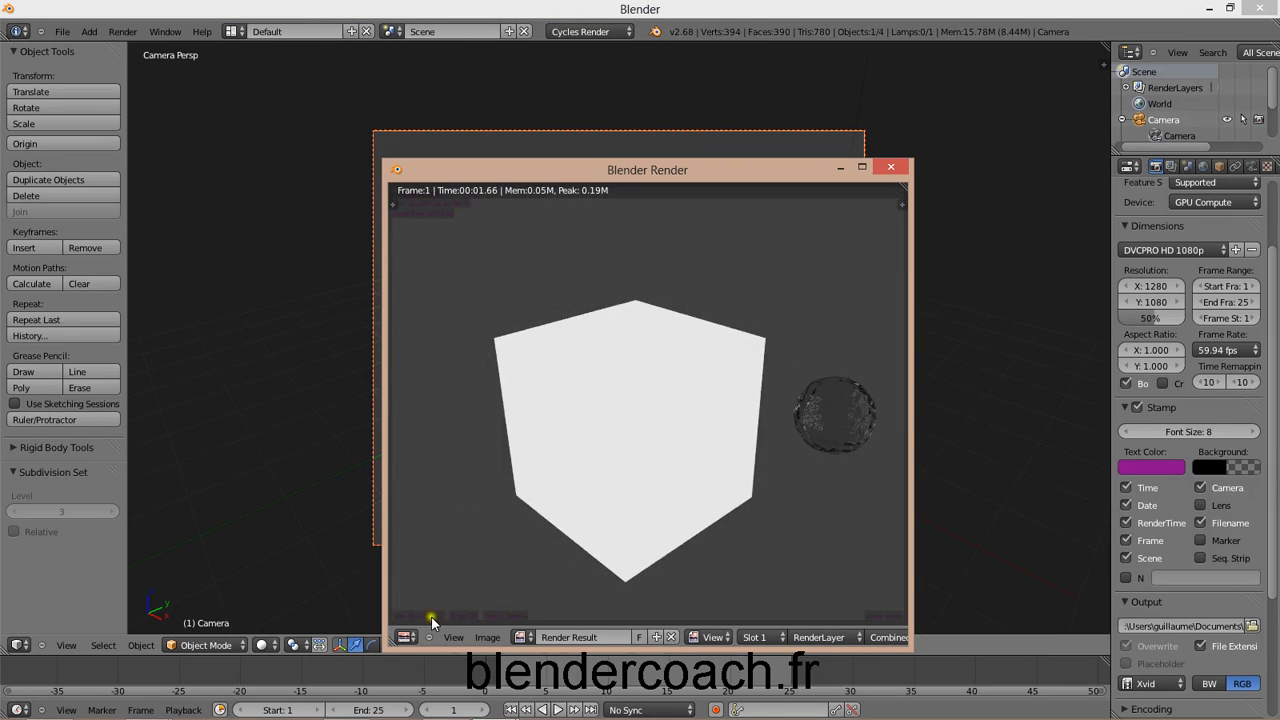
{"action": "scroll", "coordinate": [470, 280], "scroll_direction": "up", "scroll_amount": 3}
{"action": "middle_click_drag", "start_coordinate": [485, 308], "coordinate": [862, 518]}
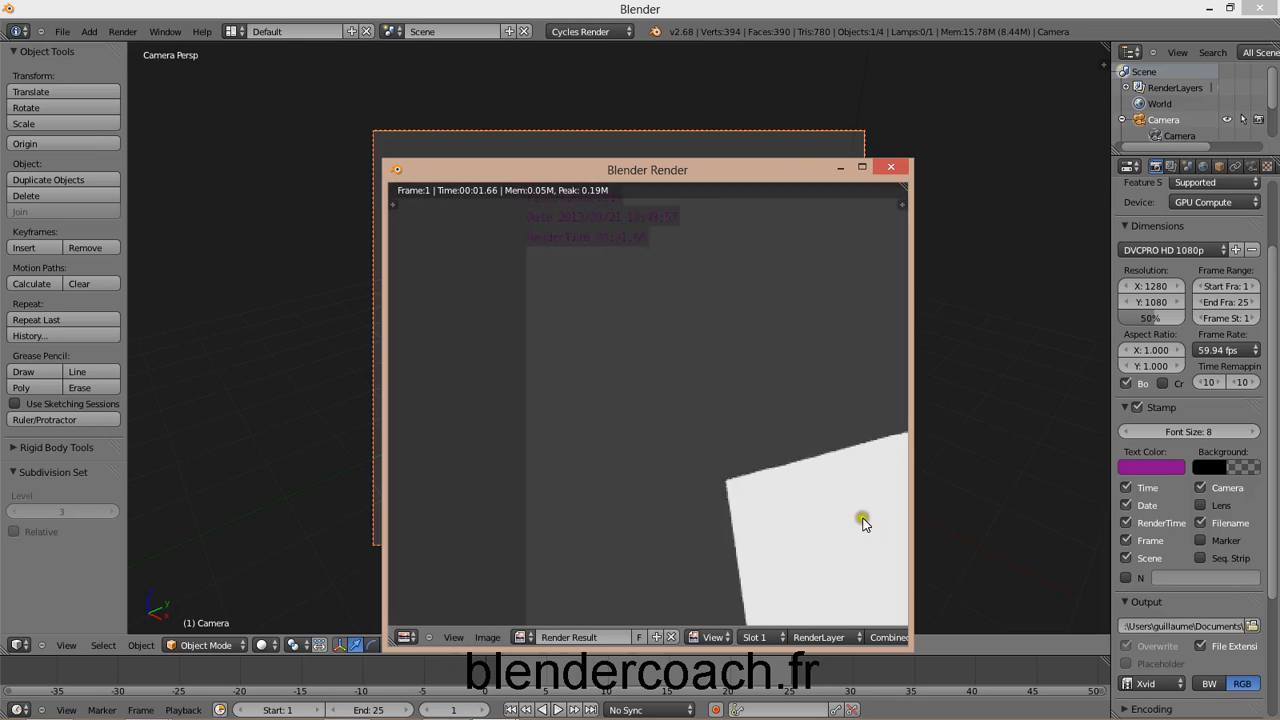
{"action": "scroll", "coordinate": [862, 518], "scroll_direction": "up", "scroll_amount": 1}
{"action": "middle_click_drag", "start_coordinate": [642, 385], "coordinate": [711, 632]}
{"action": "scroll", "coordinate": [718, 407], "scroll_direction": "up", "scroll_amount": 4}
{"action": "scroll", "coordinate": [727, 421], "scroll_direction": "down", "scroll_amount": 2}
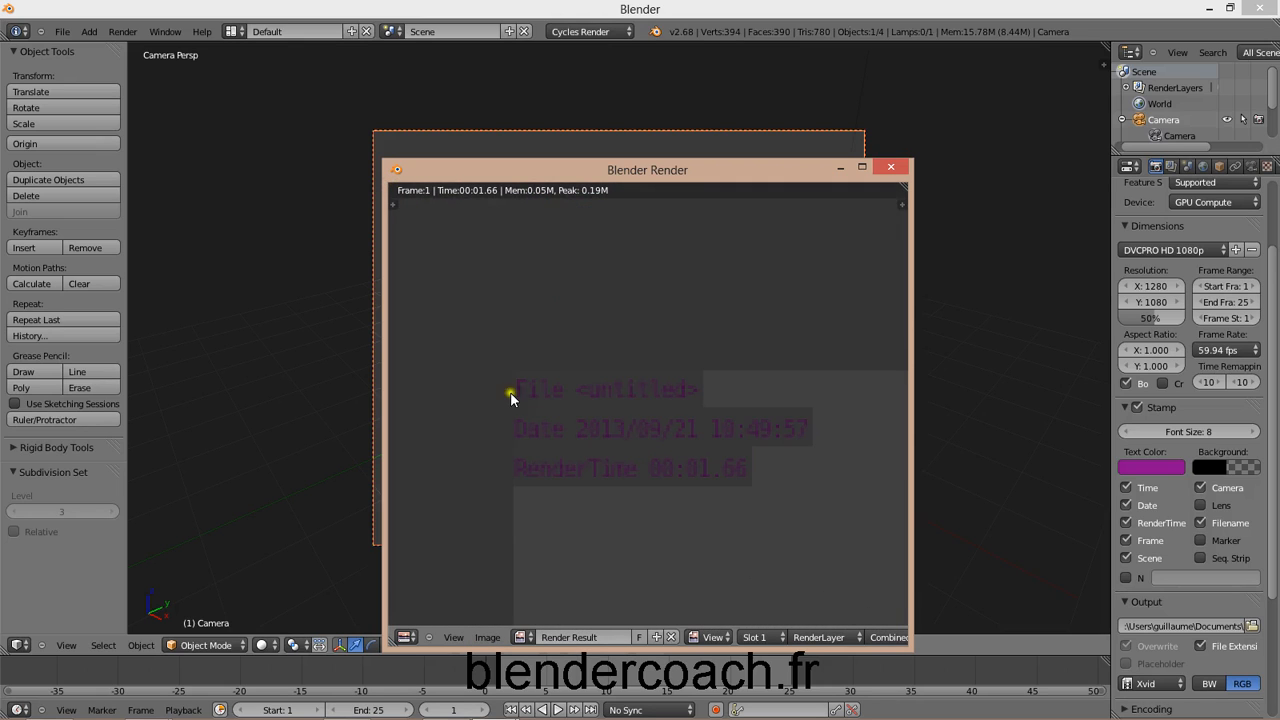
{"action": "left_click", "coordinate": [891, 167]}
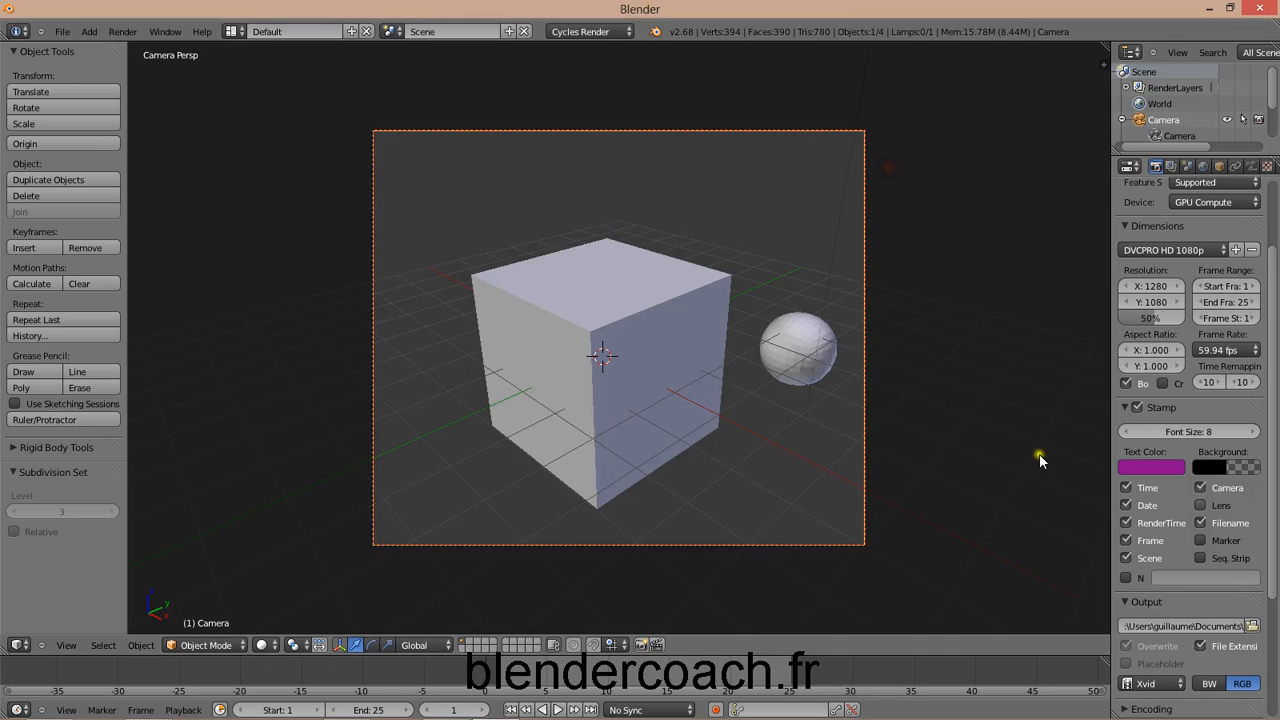
Step: Try rendering the stamp without the Camera and Date information, and re-enable both options
{"action": "left_click", "coordinate": [1201, 487]}
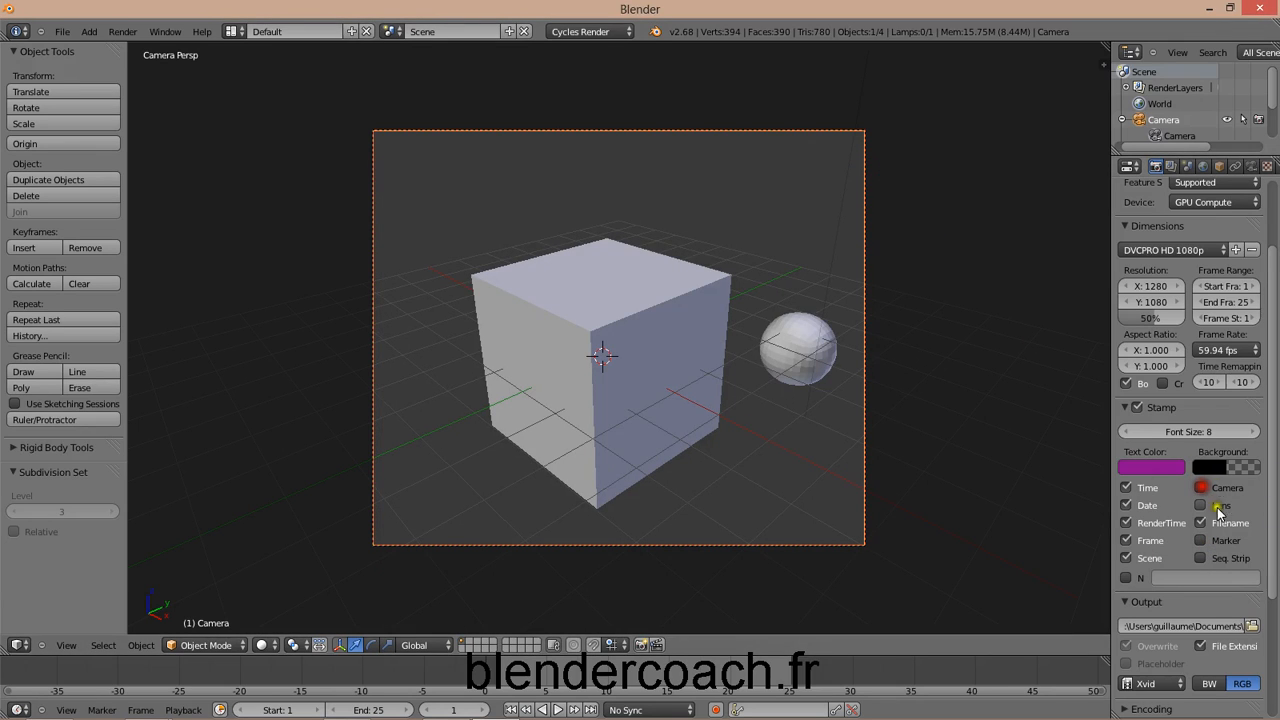
{"action": "left_click", "coordinate": [1126, 505]}
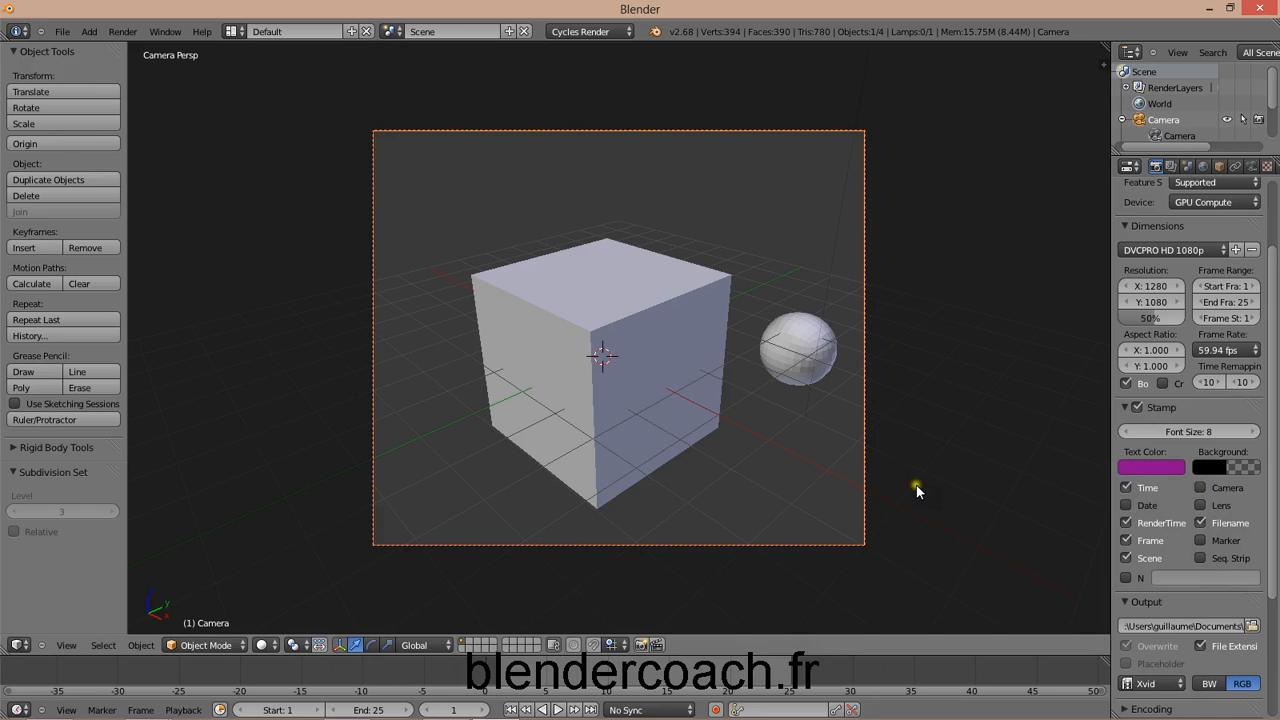
{"action": "key", "text": "F12"}
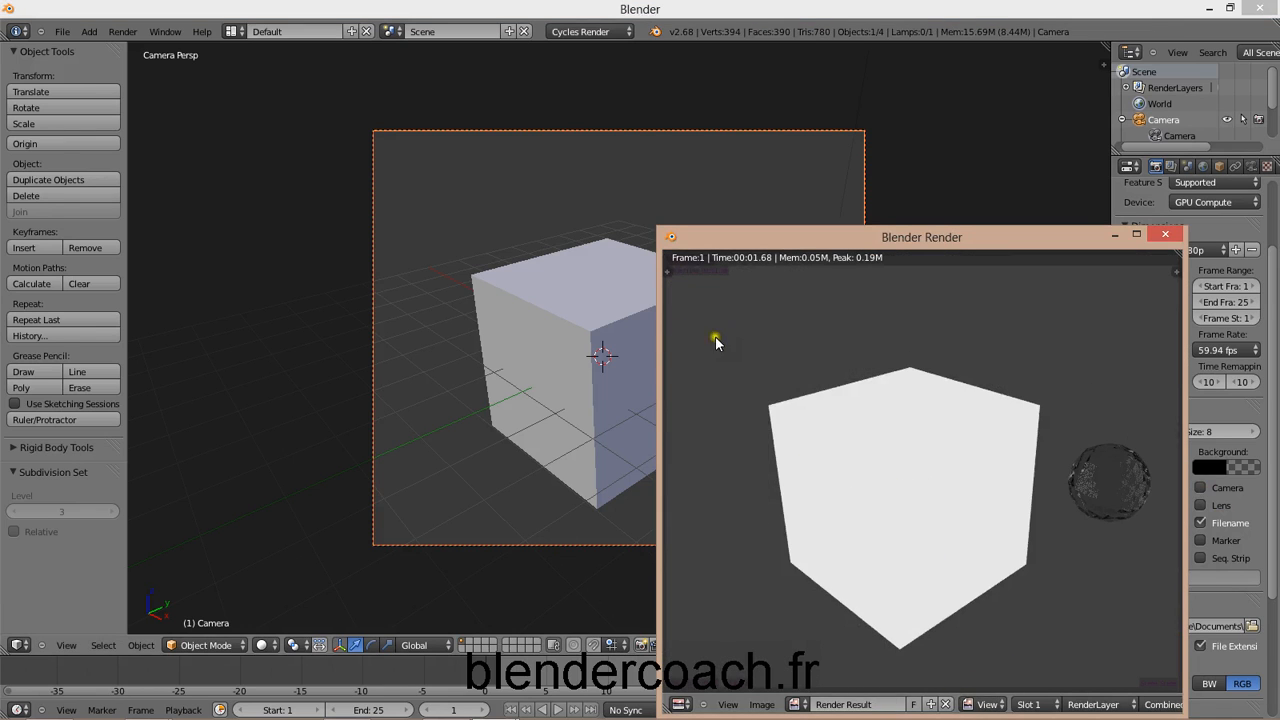
{"action": "scroll", "coordinate": [706, 326], "scroll_direction": "up", "scroll_amount": 3}
{"action": "middle_click_drag", "start_coordinate": [704, 322], "coordinate": [1047, 680]}
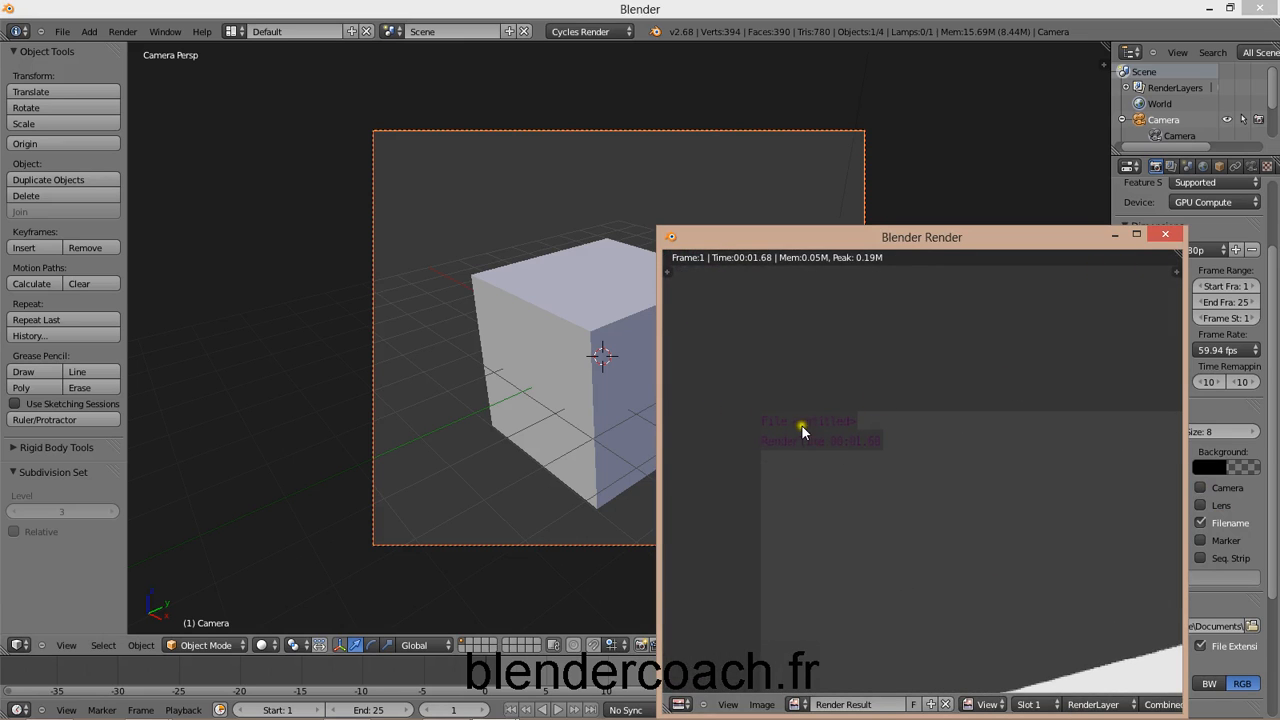
{"action": "left_click", "coordinate": [1165, 234]}
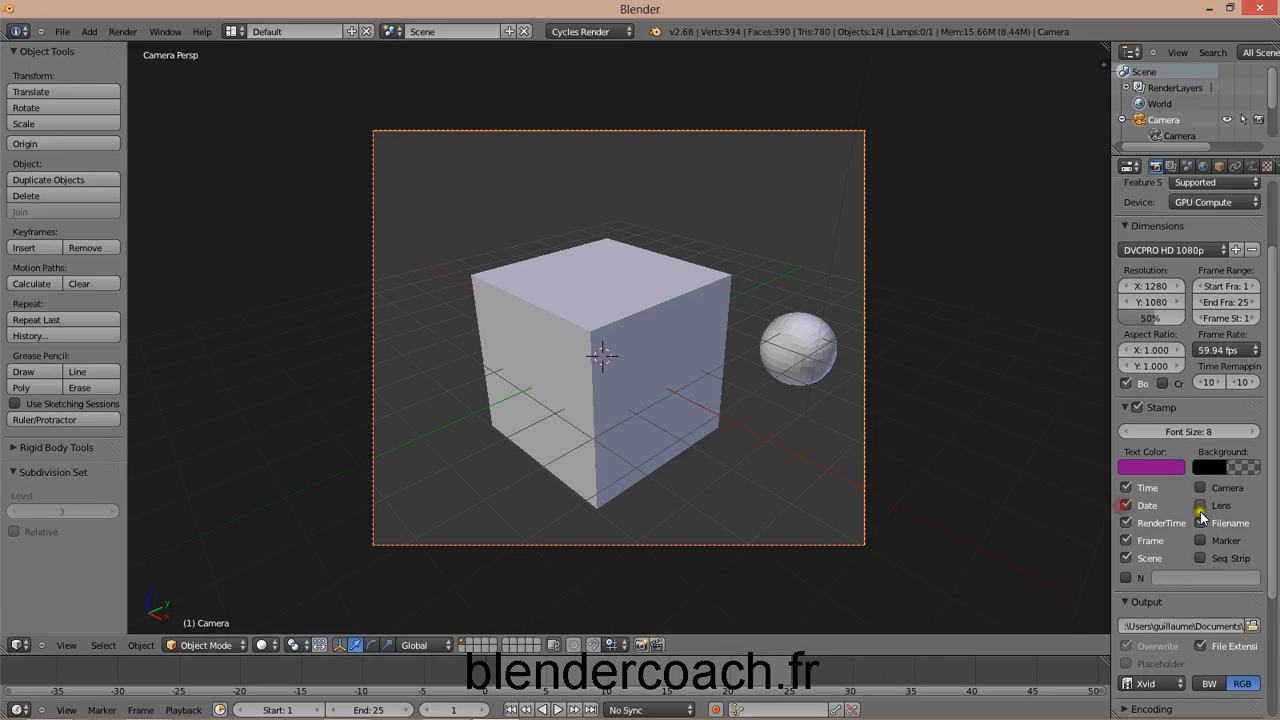
{"action": "left_click", "coordinate": [1201, 488]}
Step: Collapse the Stamp settings and examine the output file formats and the Encoding settings
{"action": "scroll", "coordinate": [1167, 442], "scroll_direction": "down", "scroll_amount": 1}
{"action": "scroll", "coordinate": [1167, 442], "scroll_direction": "down", "scroll_amount": 3}
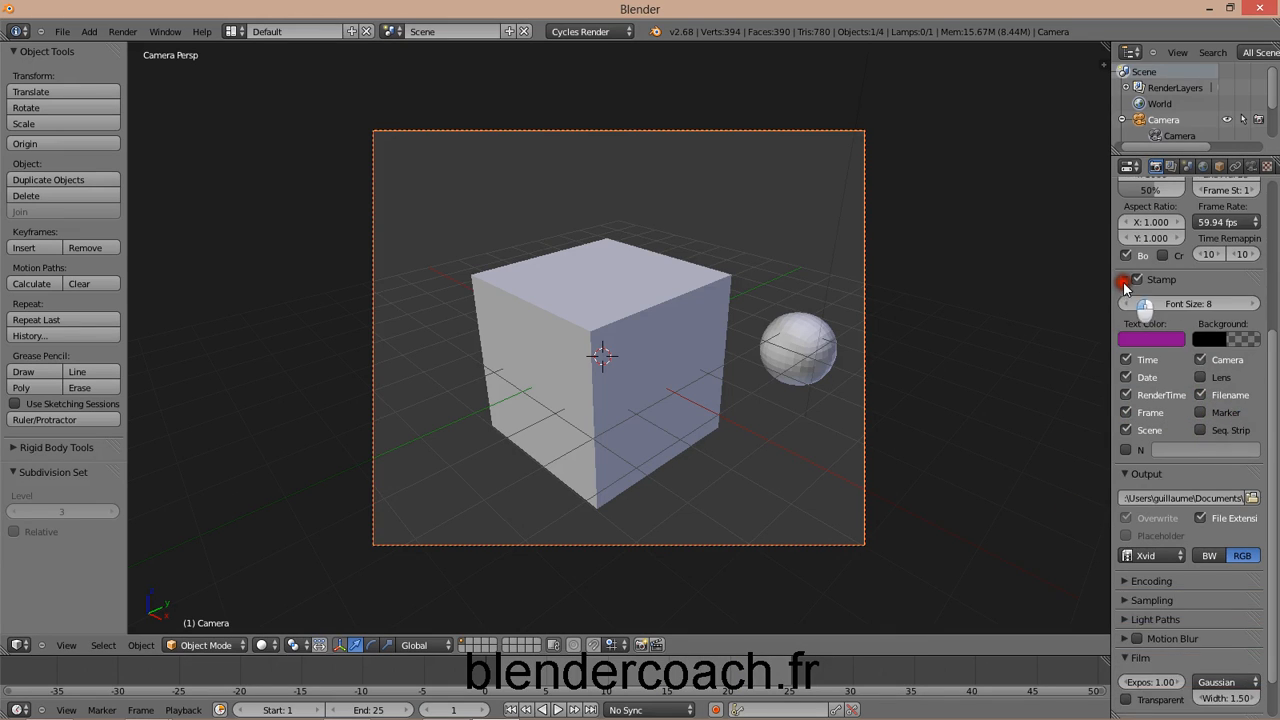
{"action": "left_click", "coordinate": [1124, 280]}
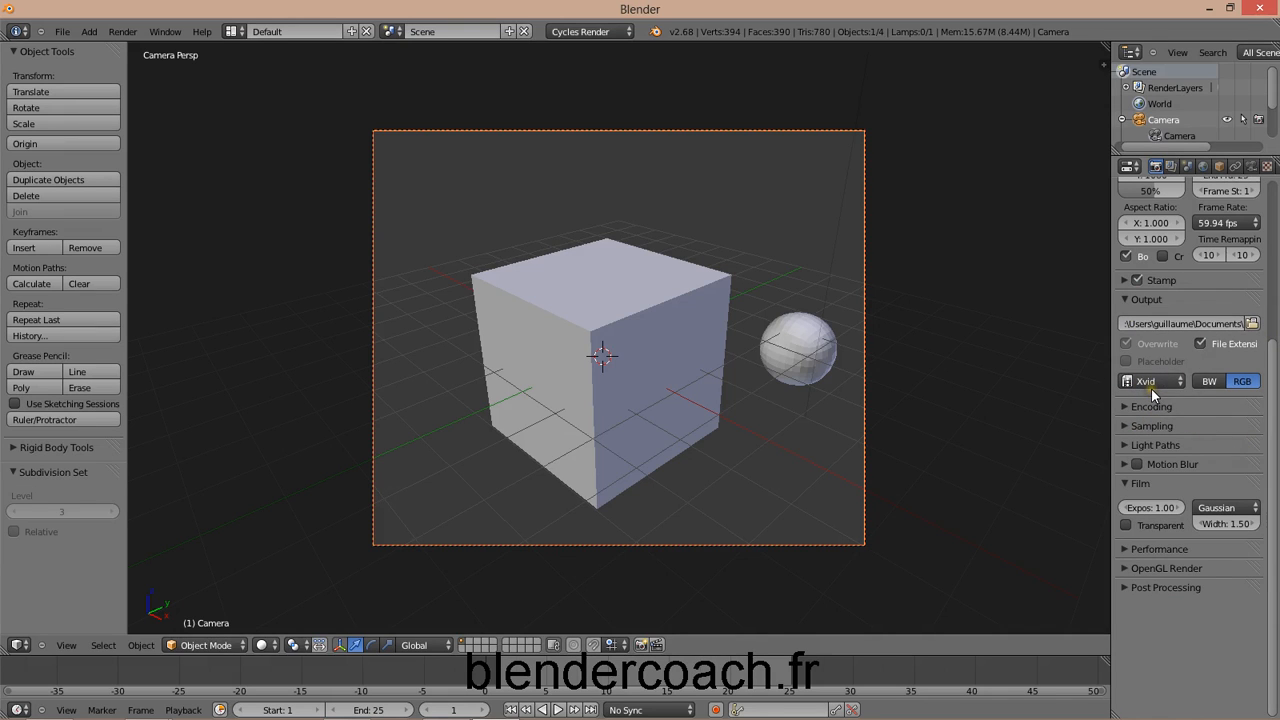
{"action": "left_click", "coordinate": [1125, 380]}
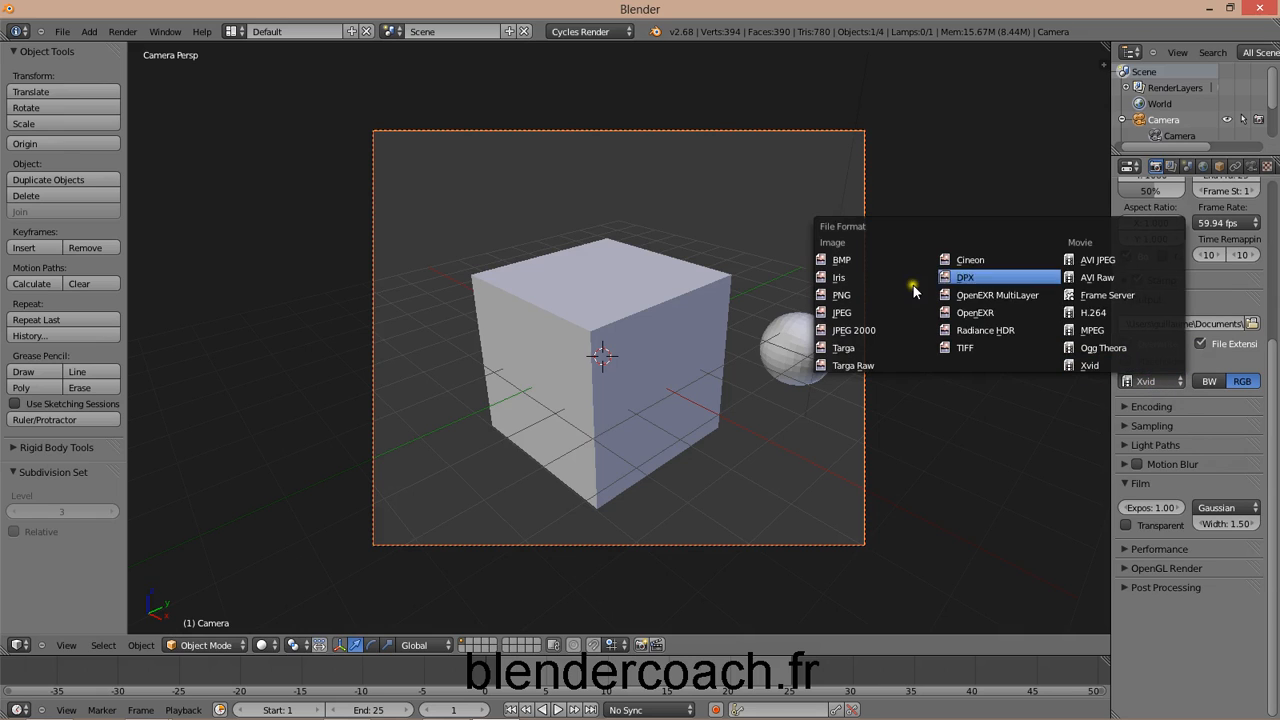
{"action": "left_click", "coordinate": [1127, 410]}
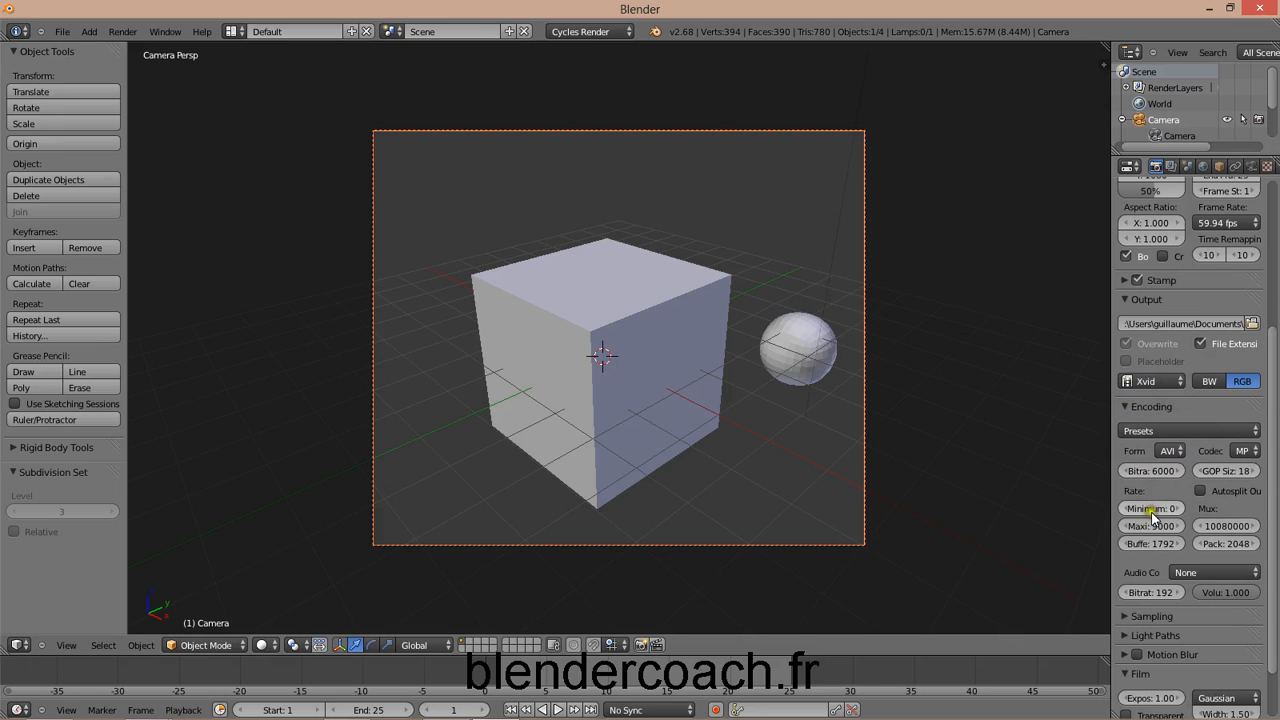
{"action": "left_click", "coordinate": [1122, 406]}
Step: Expand the Sampling settings, render the current frame to check its quality, and close the render result
{"action": "left_click", "coordinate": [1126, 426]}
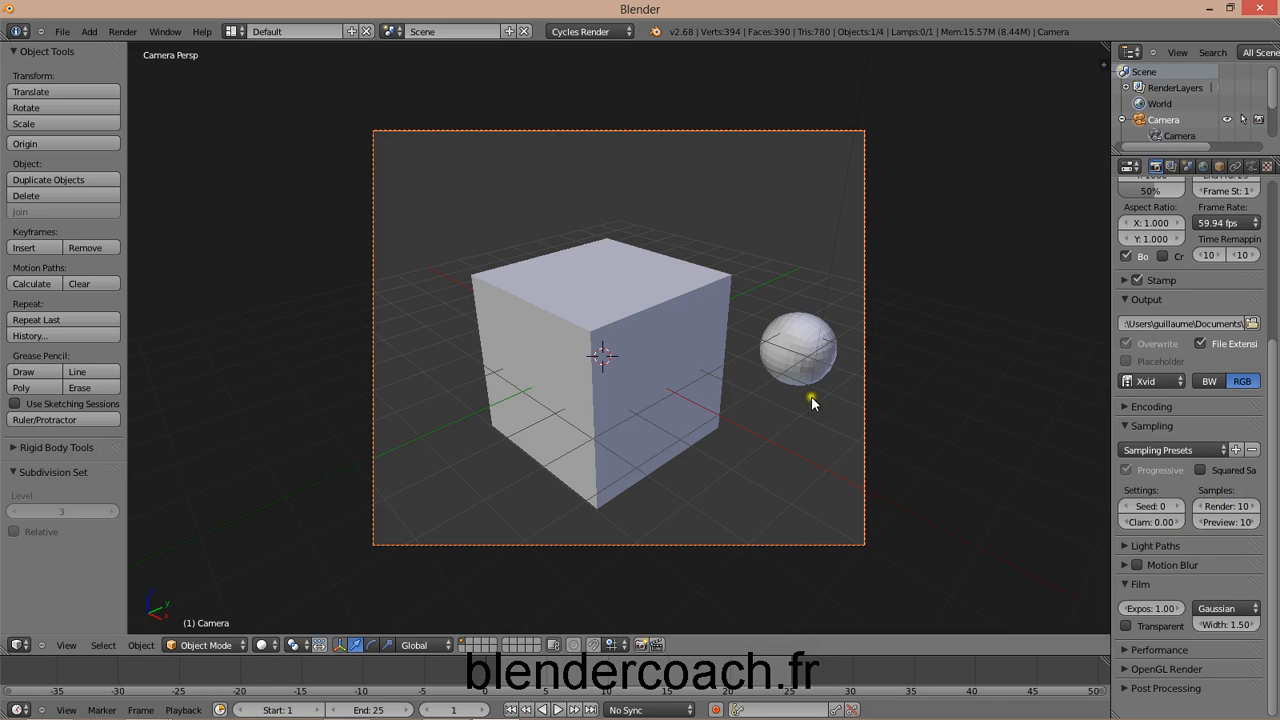
{"action": "key", "text": "F12"}
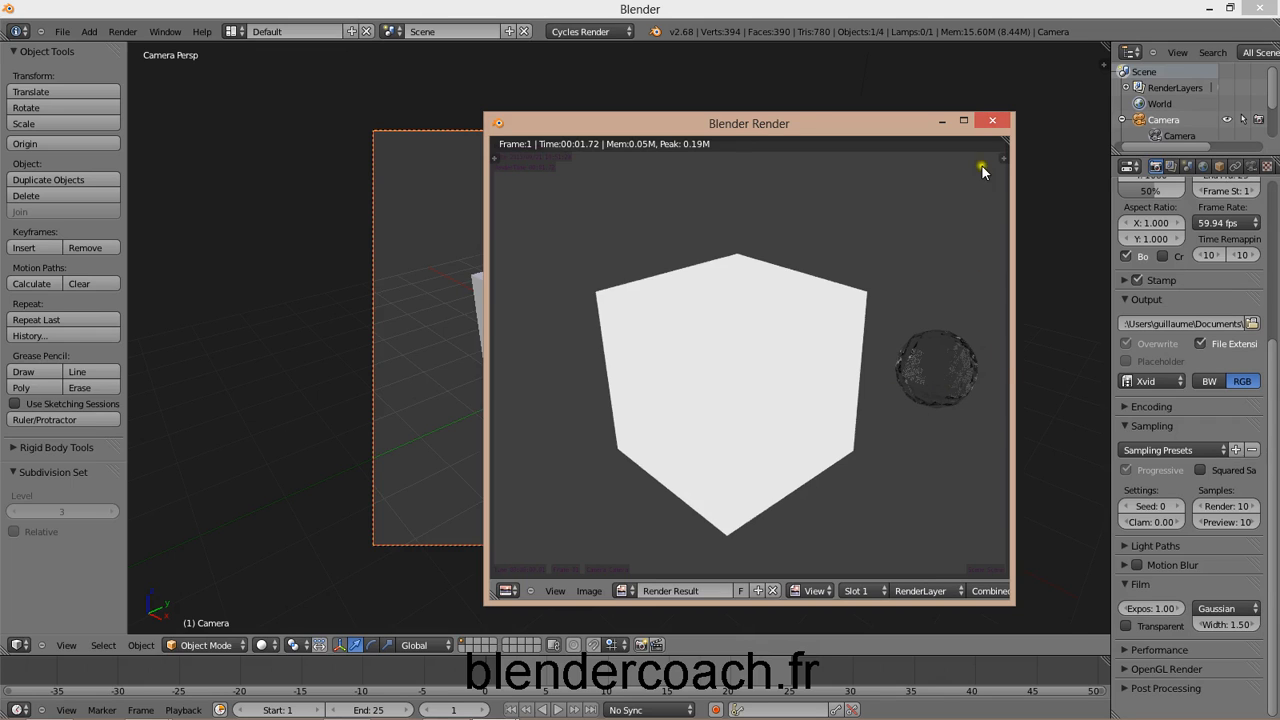
{"action": "left_click", "coordinate": [1001, 118]}
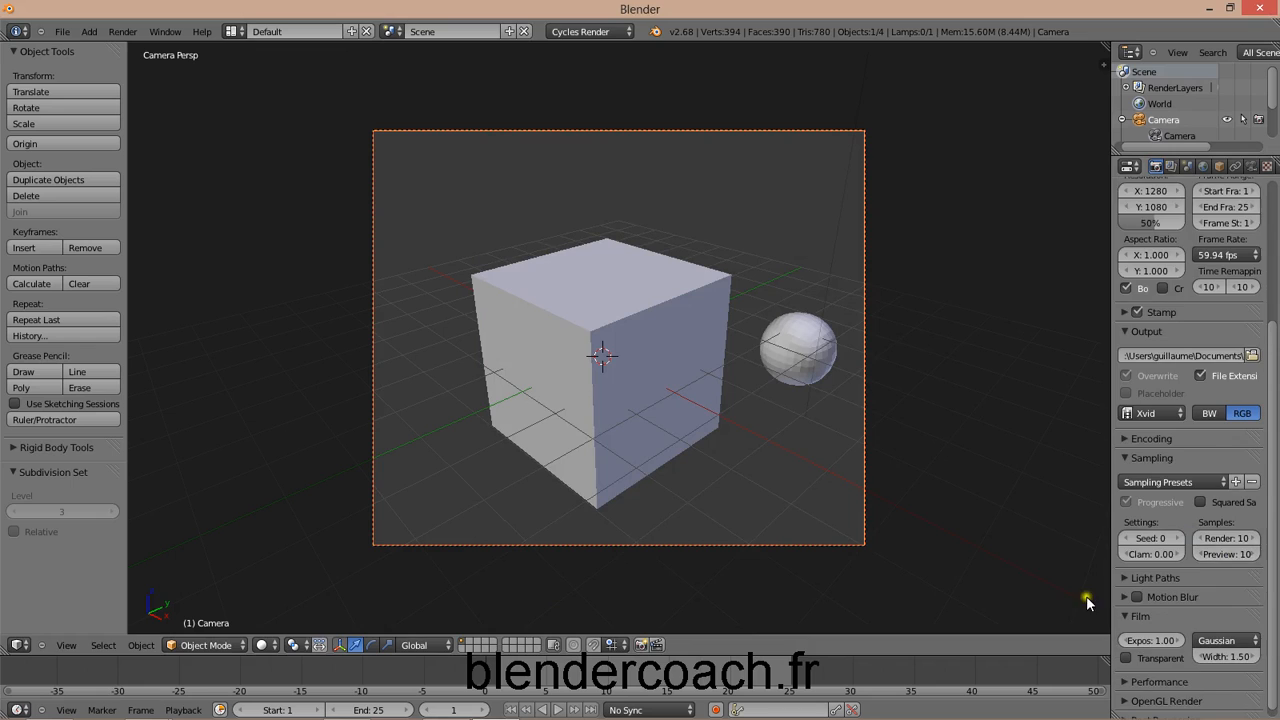
{"action": "scroll", "coordinate": [1222, 545], "scroll_direction": "up", "scroll_amount": 1}
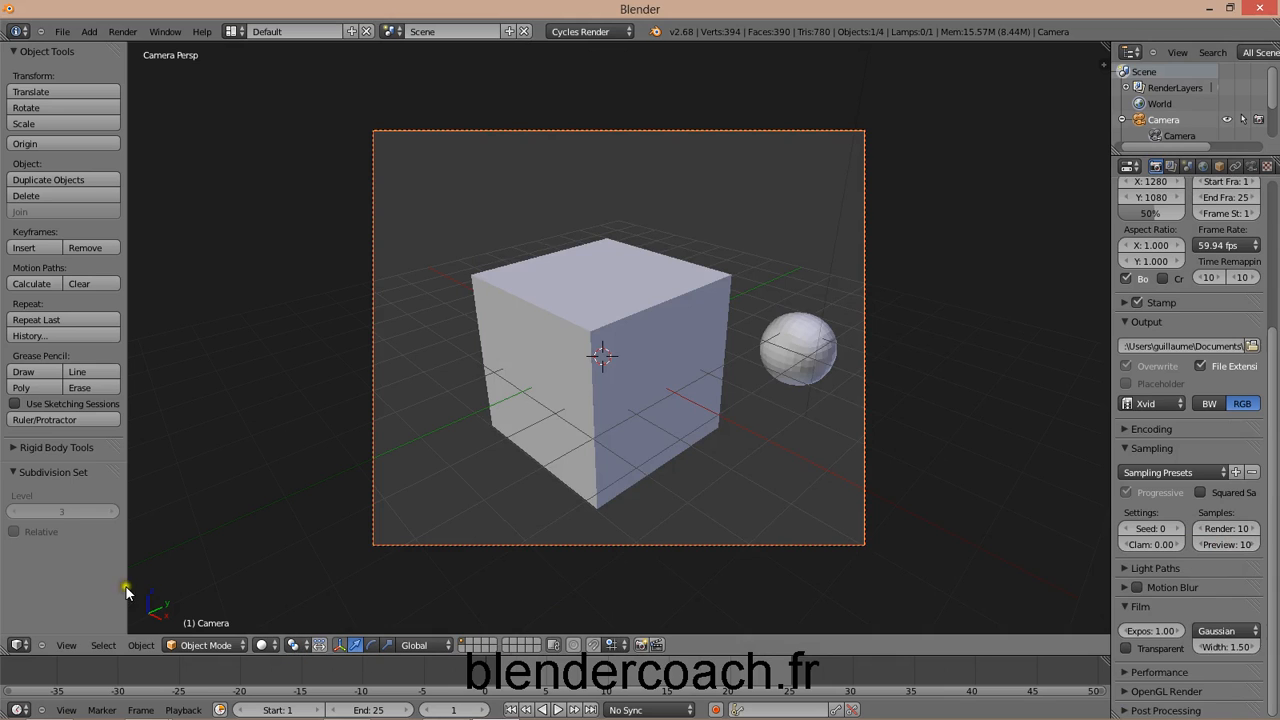
Step: Switch the viewport to Rendered shading, render the frame to compare it with the preview, and close the render result
{"action": "left_click", "coordinate": [263, 647]}
{"action": "left_click", "coordinate": [287, 543]}
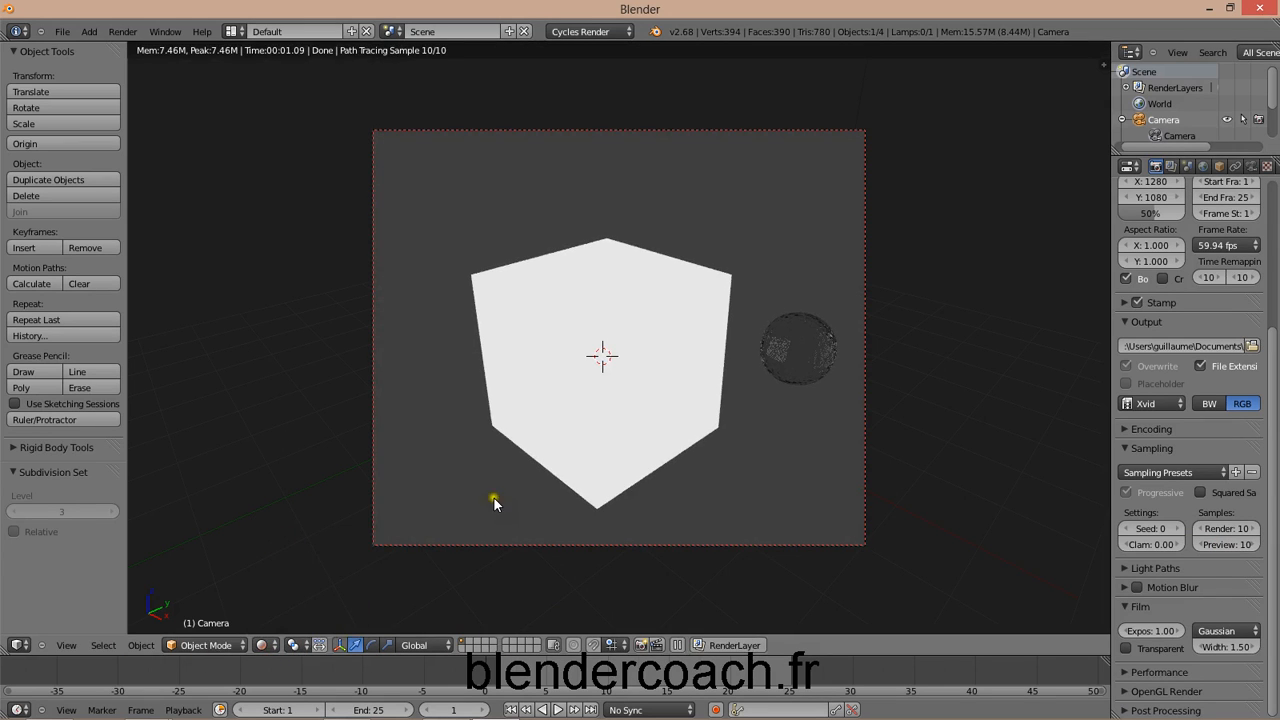
{"action": "key", "text": "F12"}
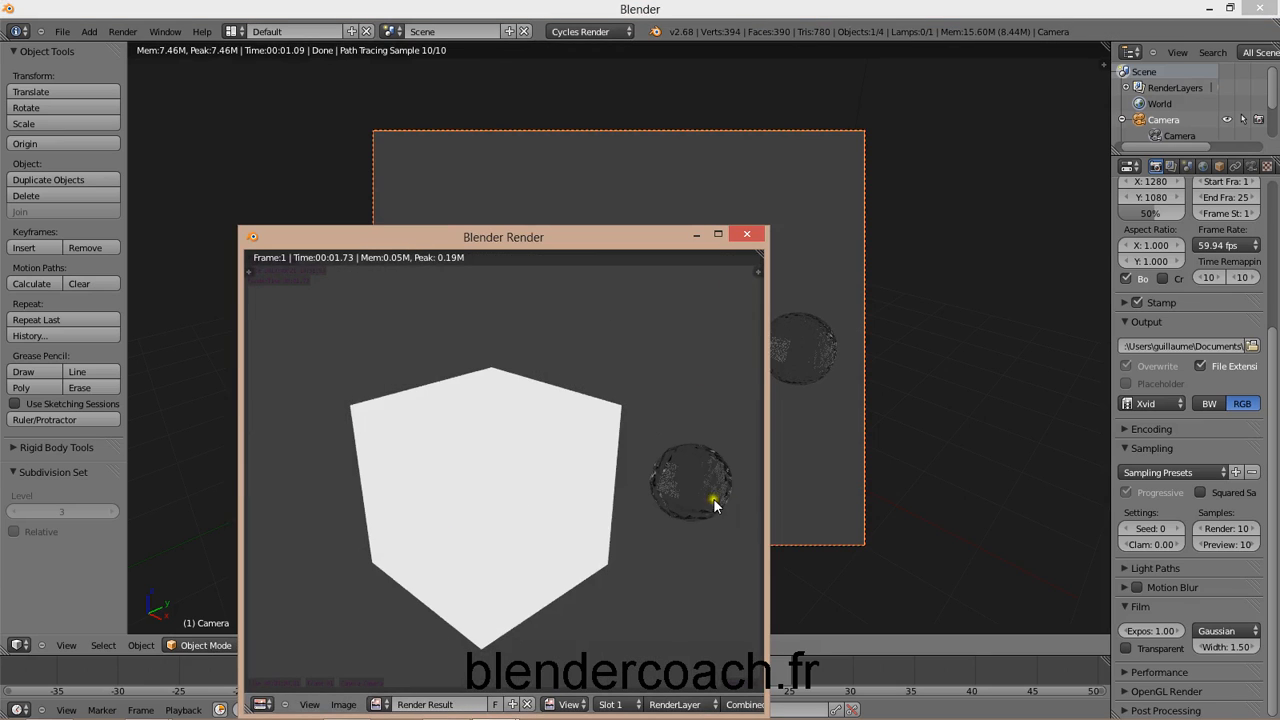
{"action": "left_click_drag", "start_coordinate": [680, 236], "coordinate": [556, 192]}
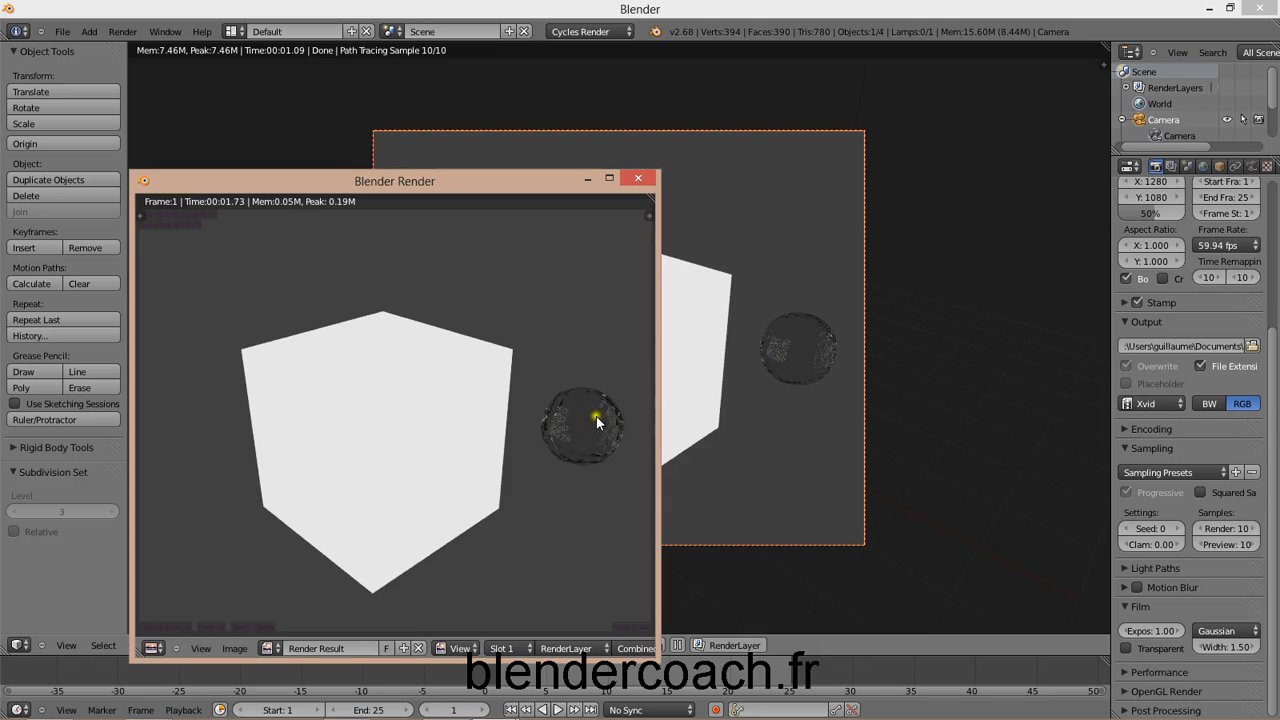
{"action": "left_click", "coordinate": [638, 178]}
Step: Select the sphere beside the cube and scale it up uniformly by about 2.2
{"action": "right_click", "coordinate": [789, 344]}
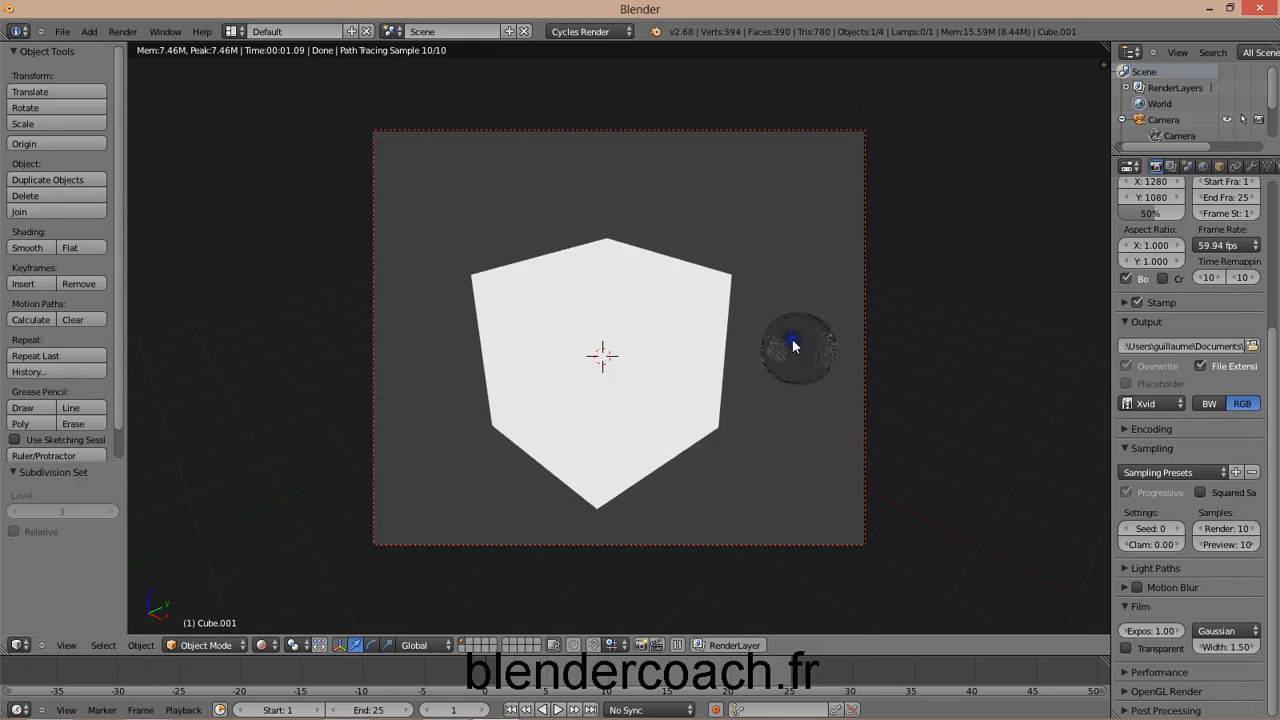
{"action": "key", "text": "s"}
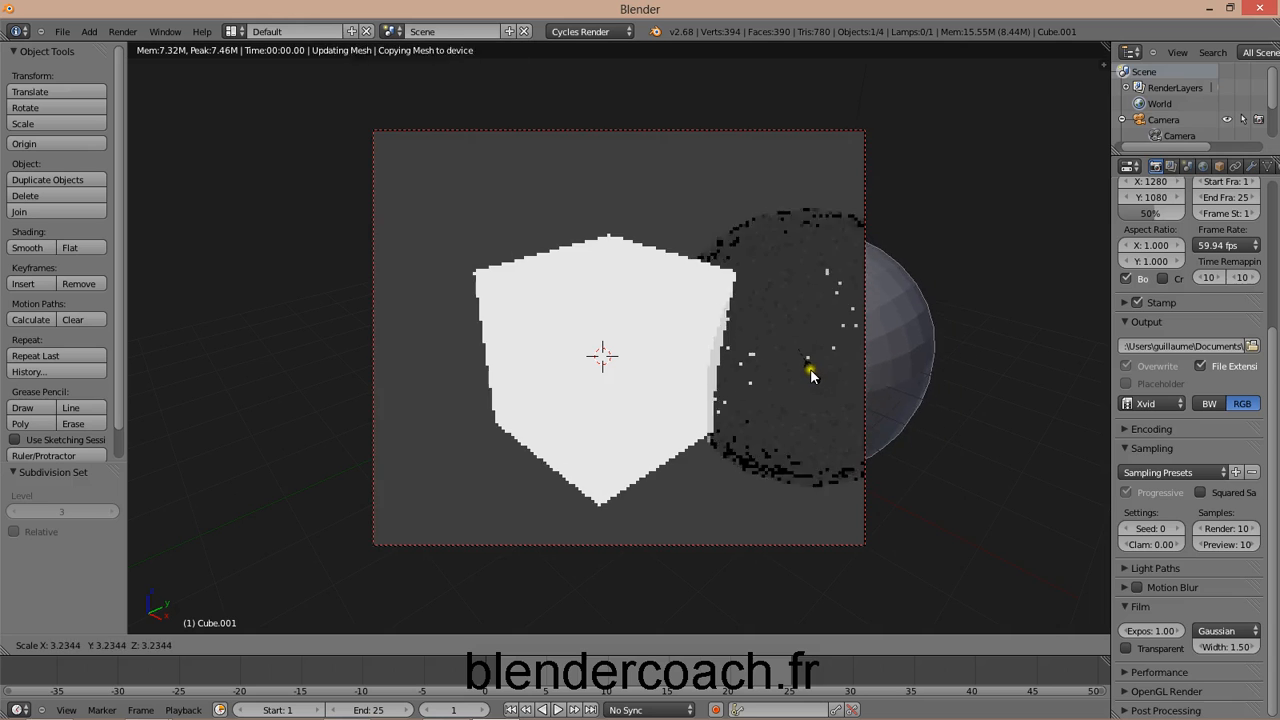
{"action": "left_click", "coordinate": [710, 385]}
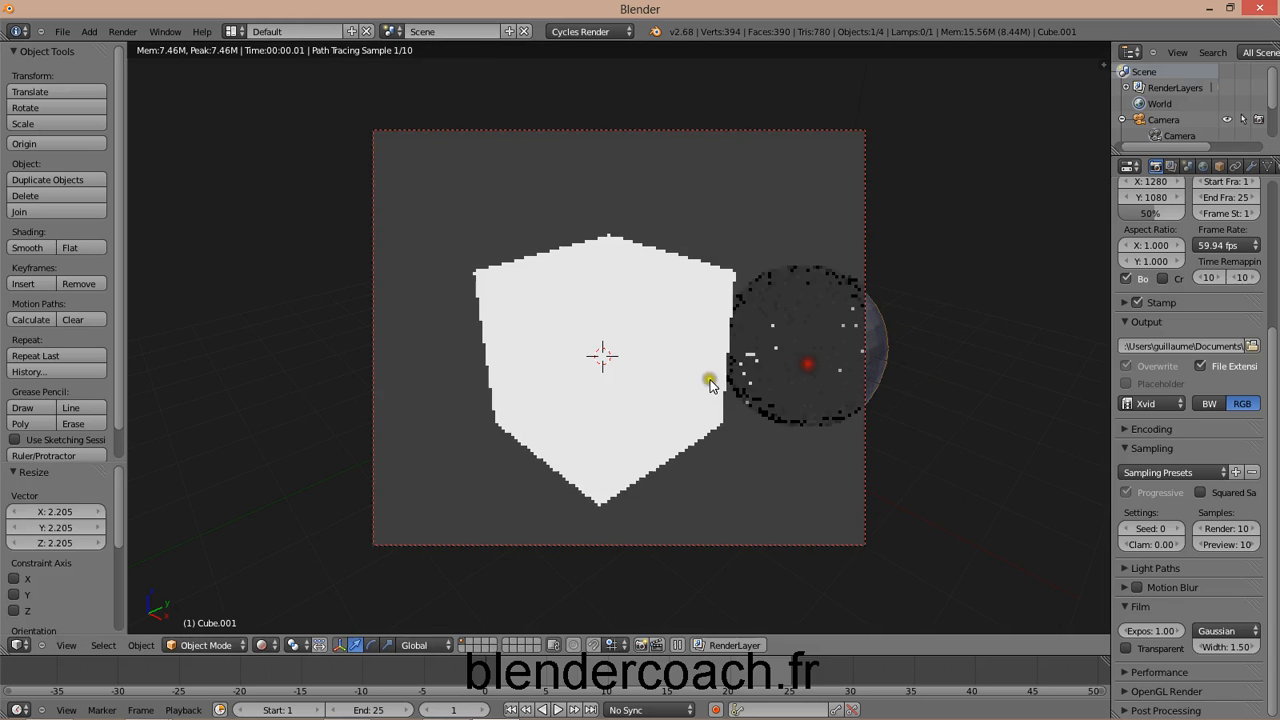
Step: Scale the cube up by about 1.27, move it about -1.17, -1.08, 0.24, and scale it again by about 1.14
{"action": "right_click", "coordinate": [612, 394]}
{"action": "key", "text": "s"}
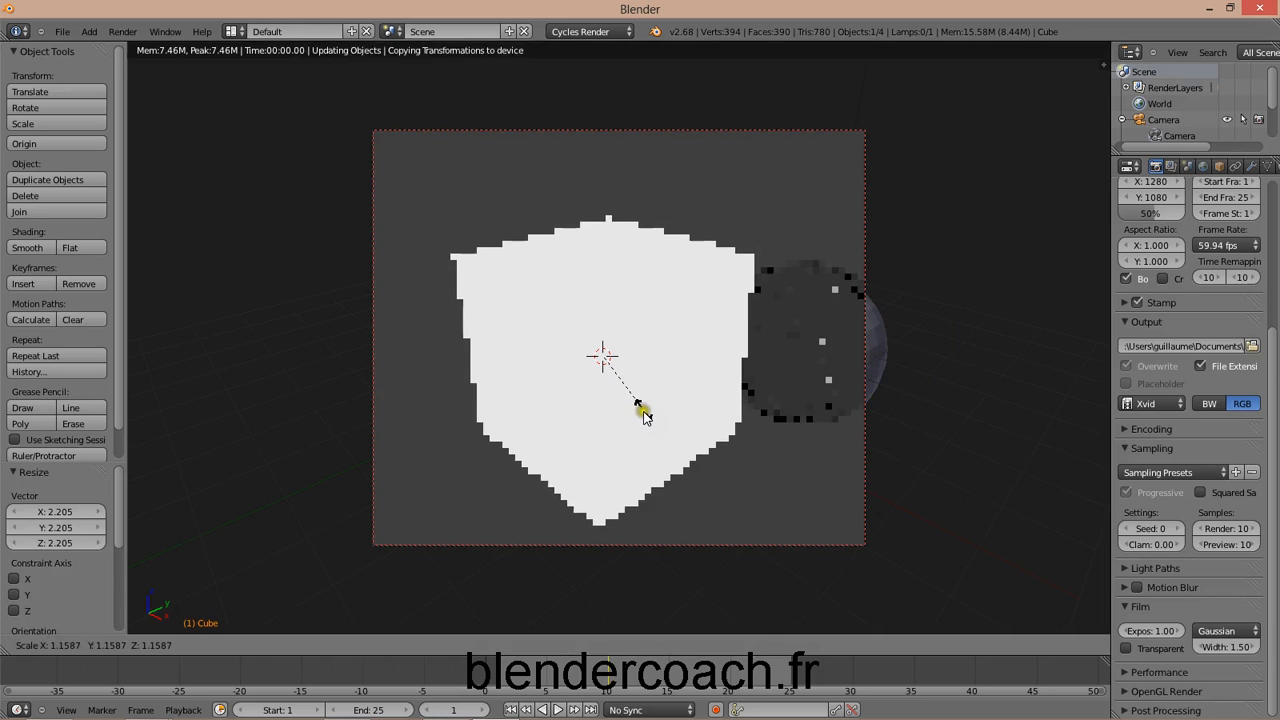
{"action": "left_click", "coordinate": [645, 416]}
{"action": "key", "text": "g"}
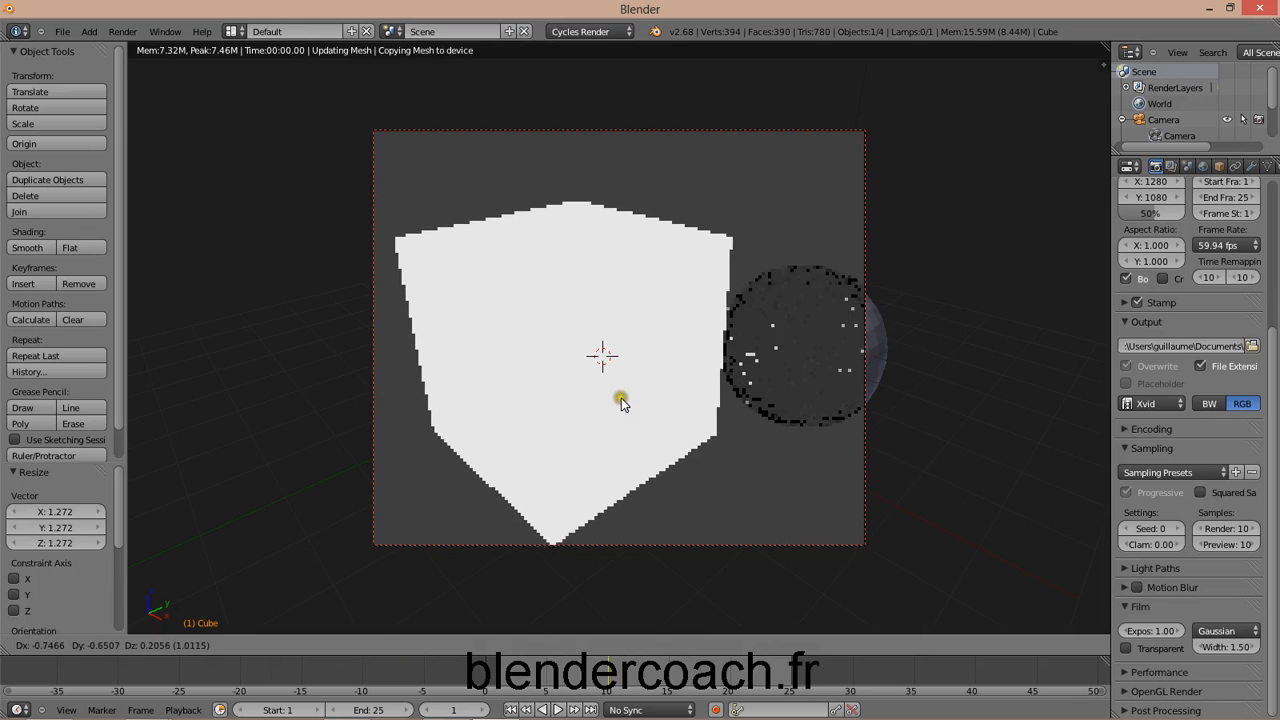
{"action": "left_click", "coordinate": [597, 400]}
{"action": "key", "text": "s"}
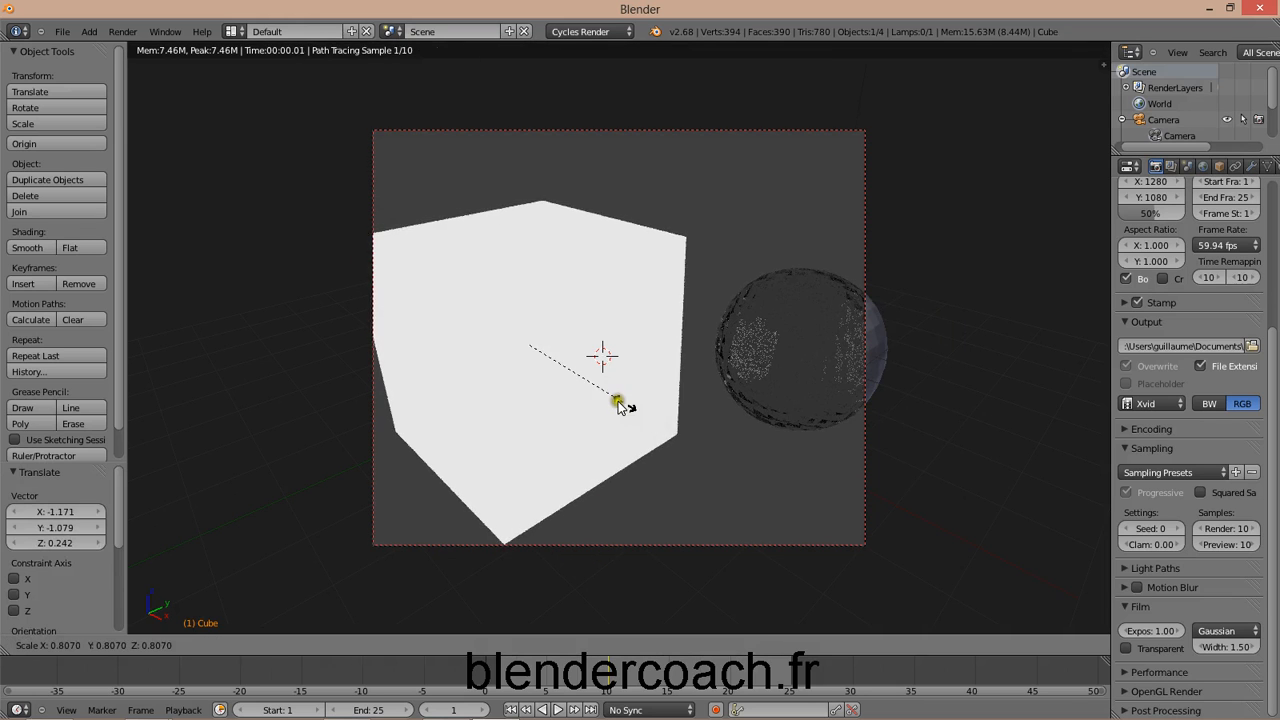
{"action": "left_click", "coordinate": [653, 436]}
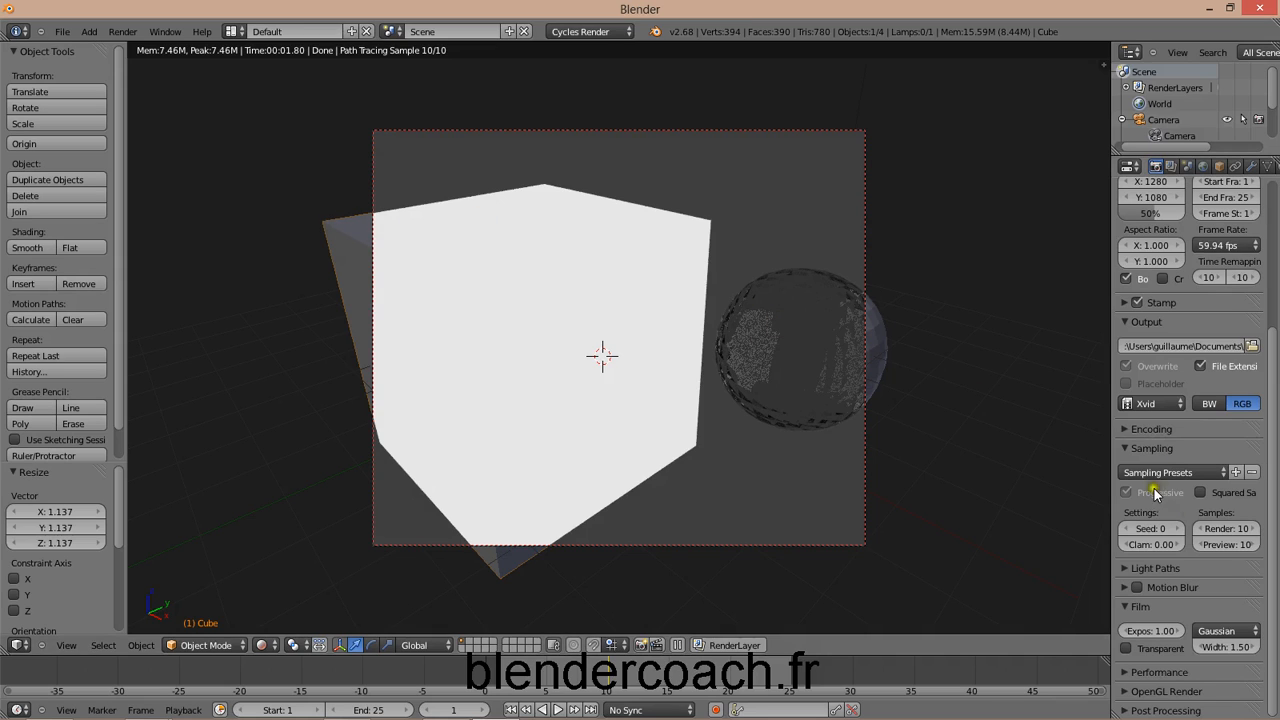
Step: Set the Preview samples to 100 to refine the rendered viewport
{"action": "left_click", "coordinate": [1228, 545]}
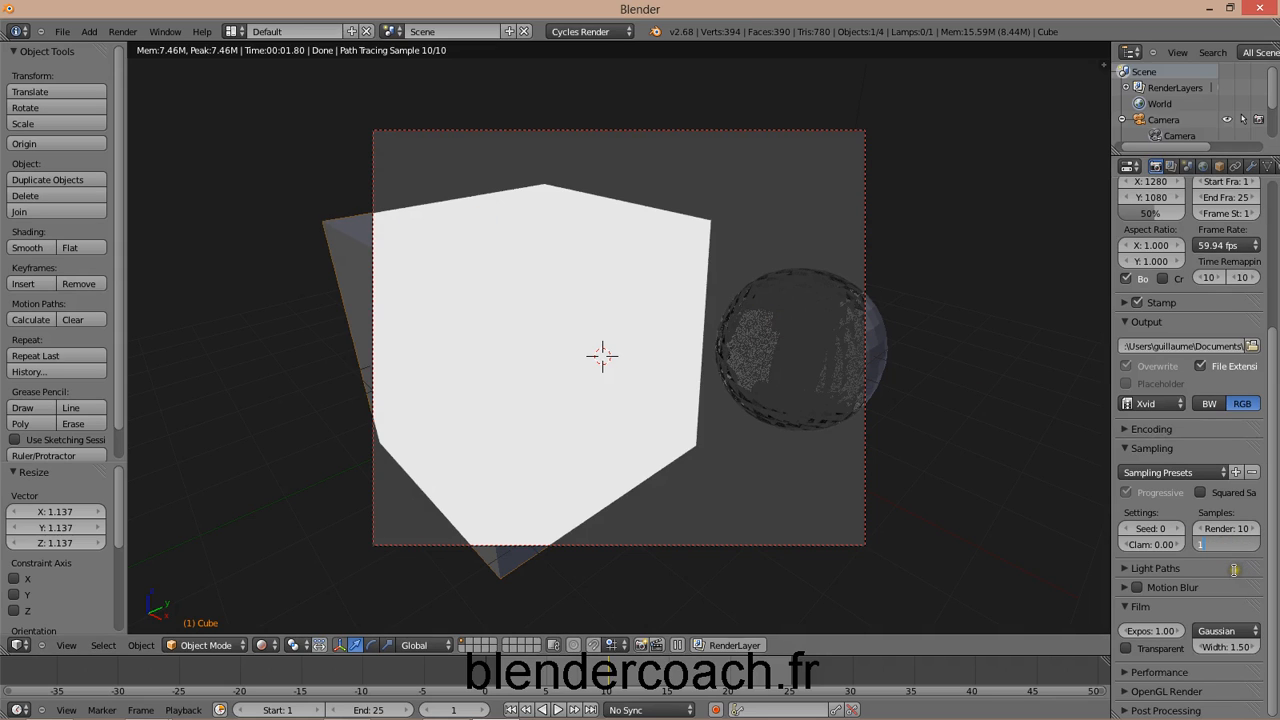
{"action": "key", "text": "Return"}
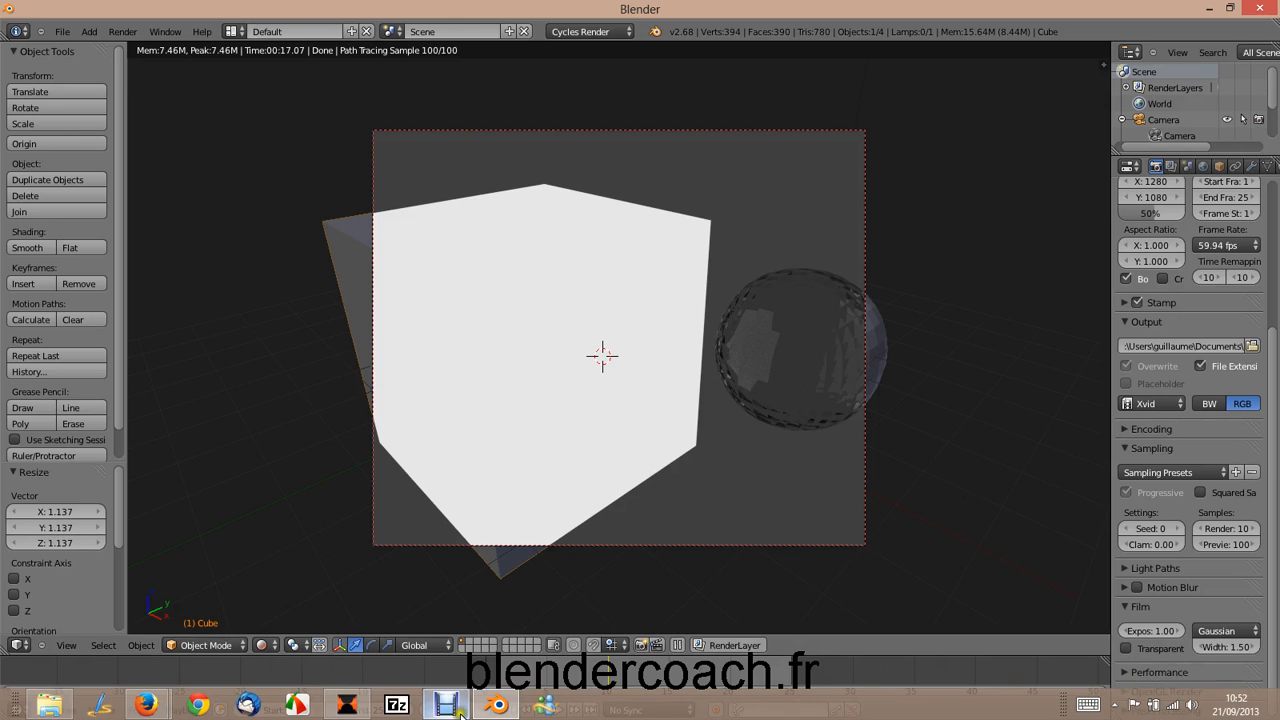
{"action": "left_click", "coordinate": [497, 706]}
{"action": "left_click", "coordinate": [497, 706]}
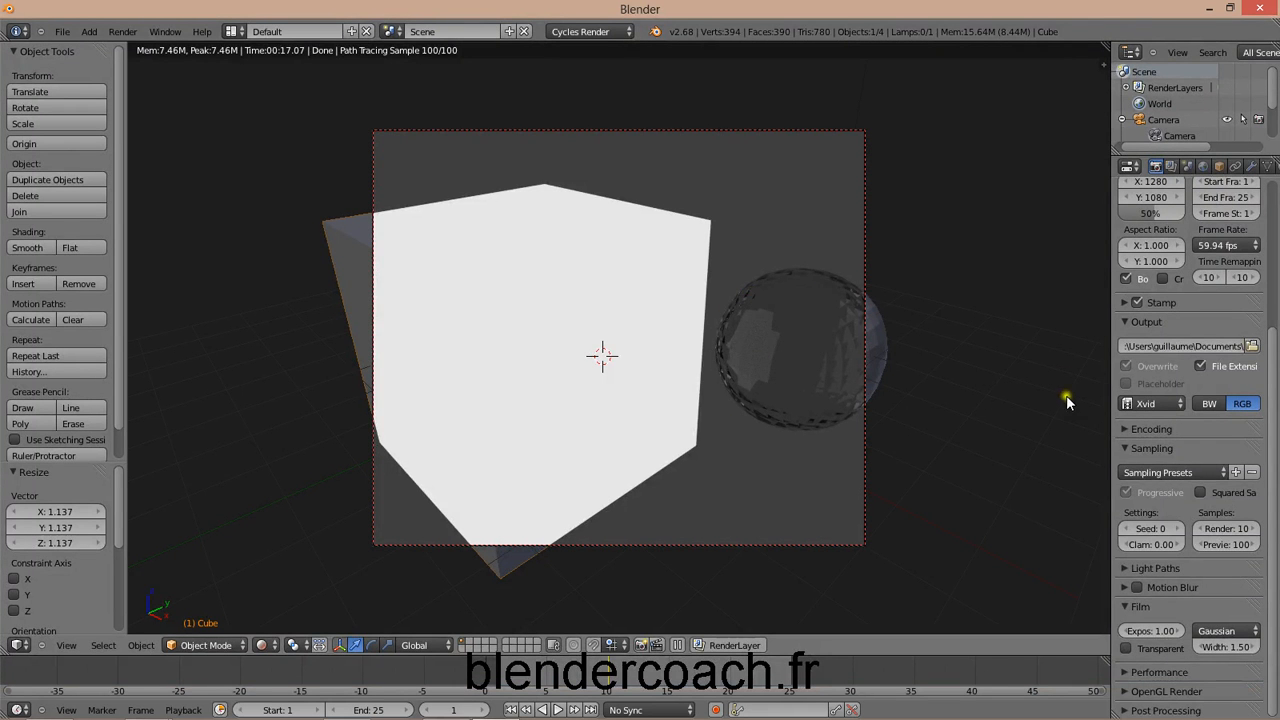
Step: Set the Render samples to 50, render the frame to examine its quality, and close the render result
{"action": "left_click", "coordinate": [1230, 528]}
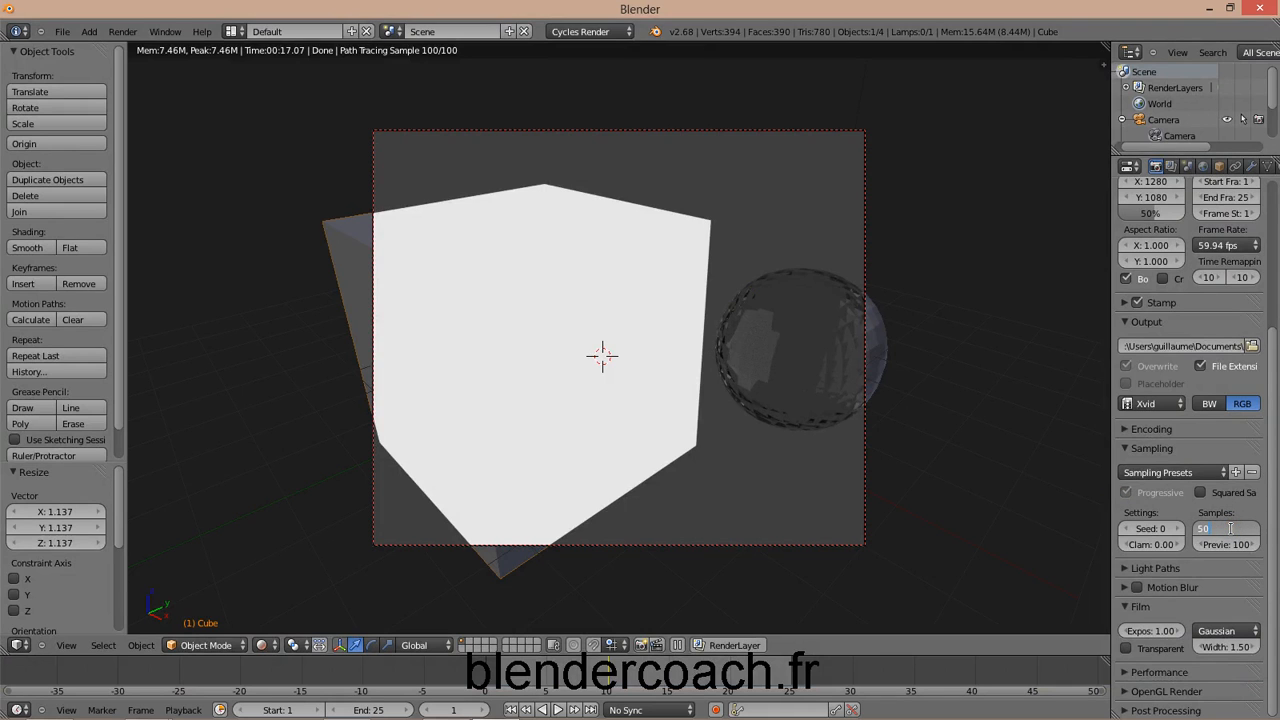
{"action": "type", "text": "50"}
{"action": "key", "text": "Return"}
{"action": "key", "text": "F12"}
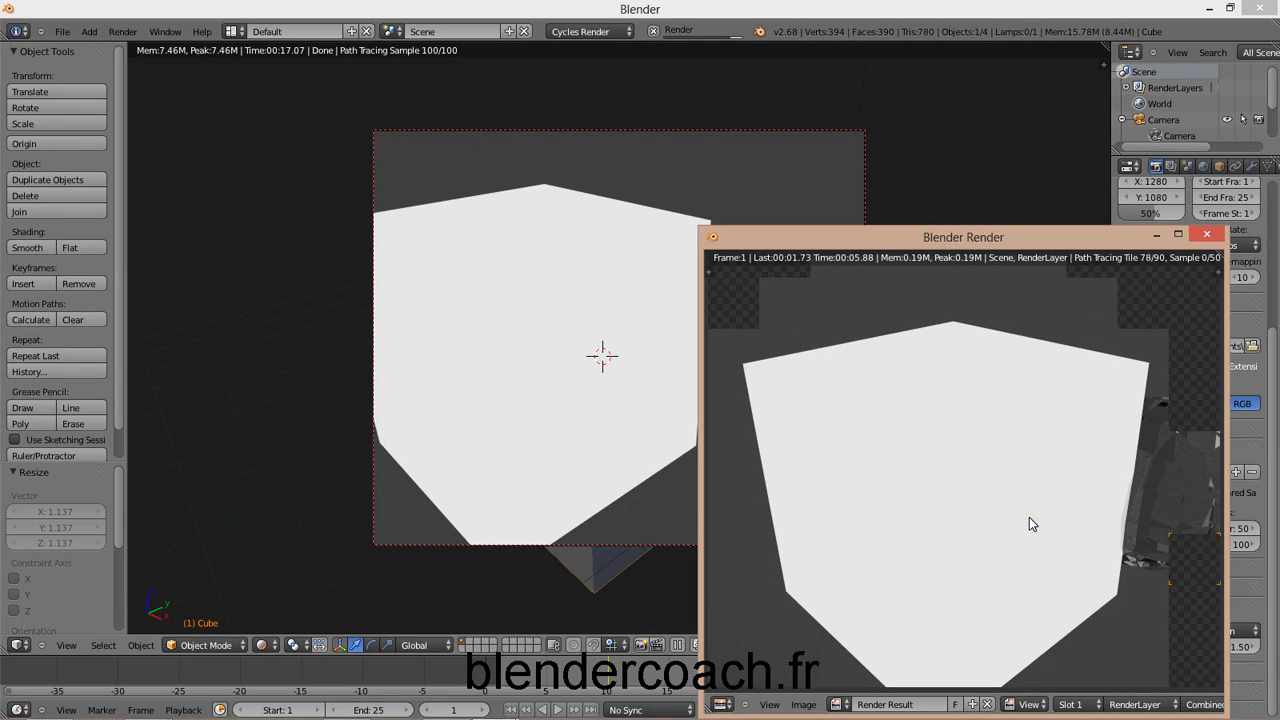
{"action": "scroll", "coordinate": [872, 422], "scroll_direction": "down", "scroll_amount": 1}
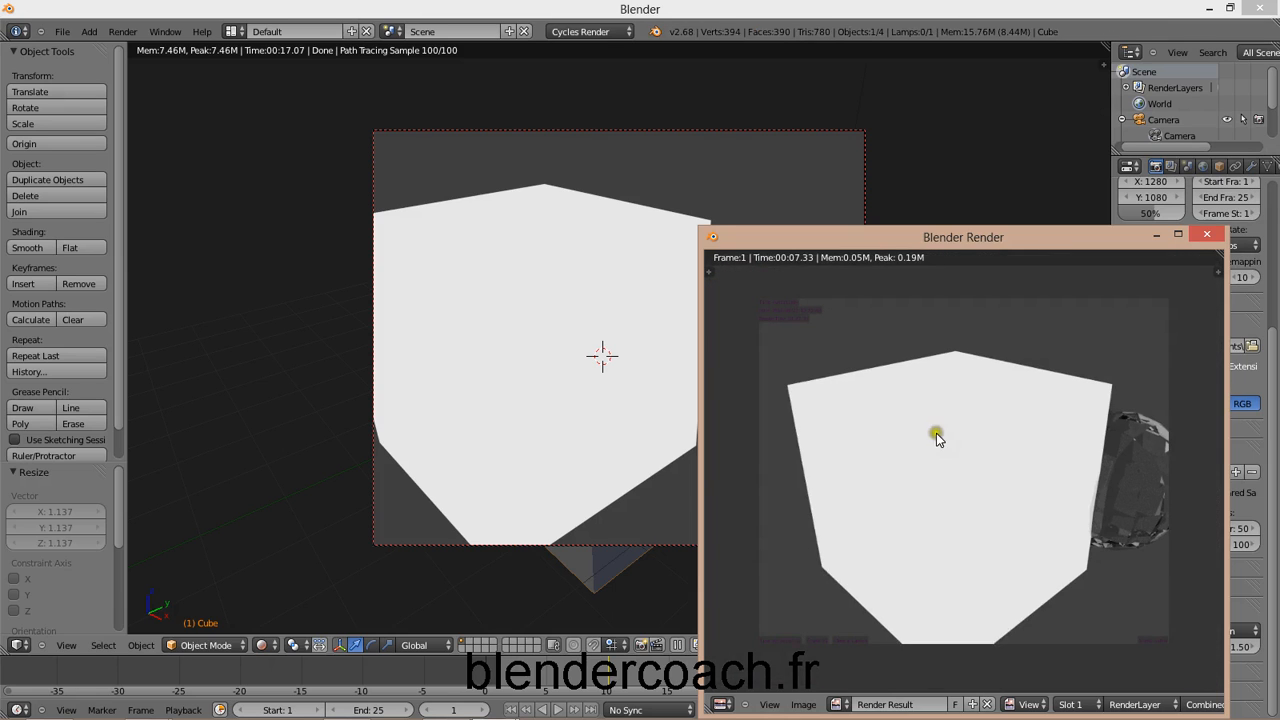
{"action": "left_click_drag", "start_coordinate": [1052, 502], "coordinate": [1016, 498]}
{"action": "left_click", "coordinate": [1207, 234]}
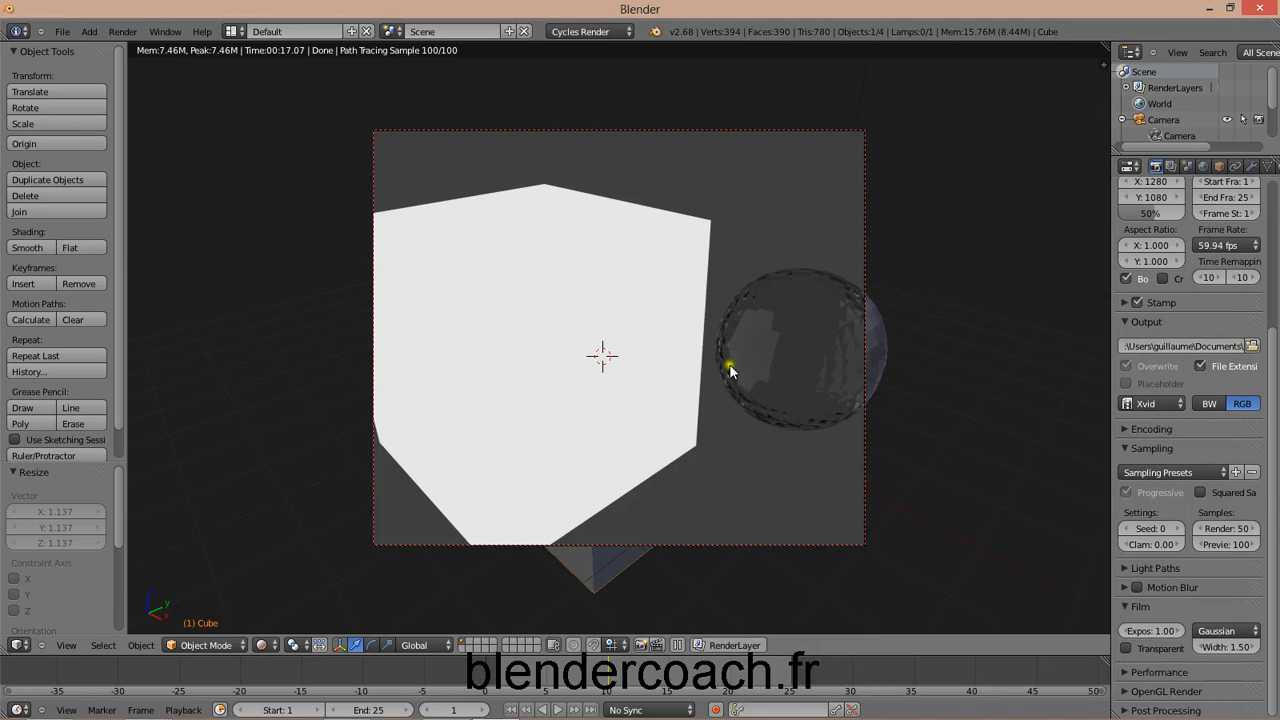
Step: Collapse the Sampling settings and examine the Light Paths options and integrator presets
{"action": "left_click", "coordinate": [1130, 448]}
{"action": "left_click", "coordinate": [1123, 468]}
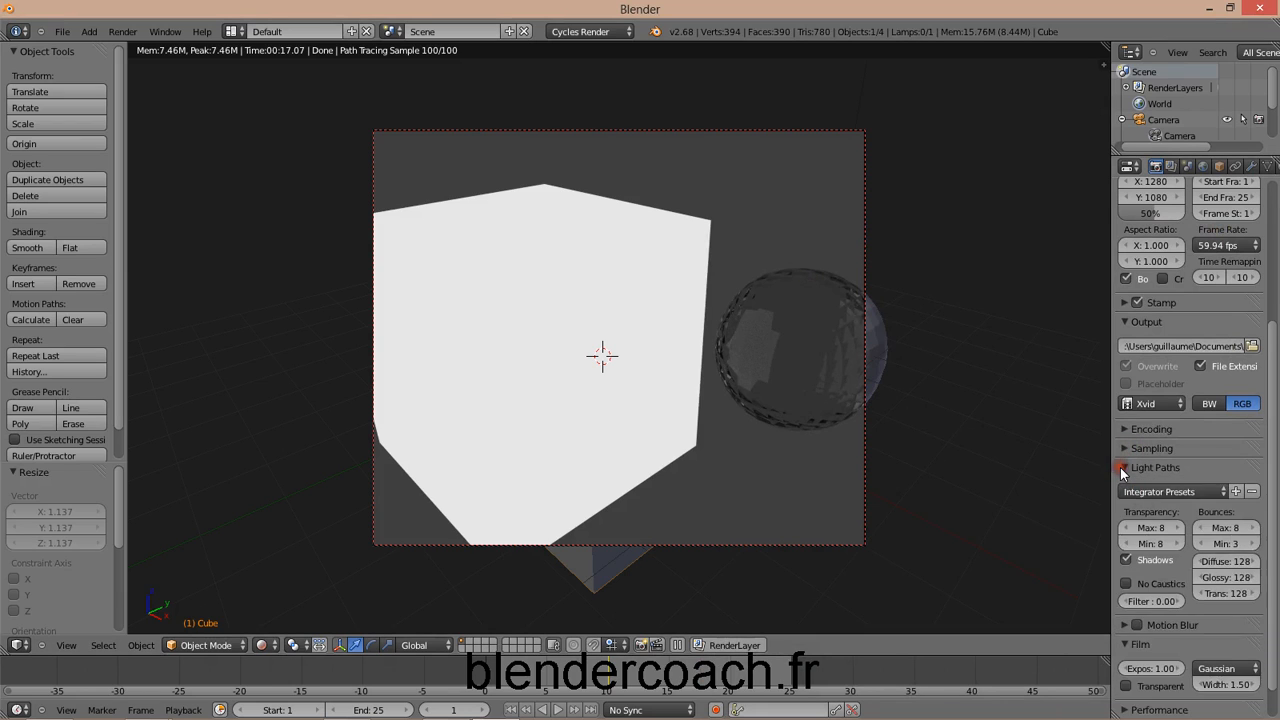
{"action": "left_click", "coordinate": [1123, 468]}
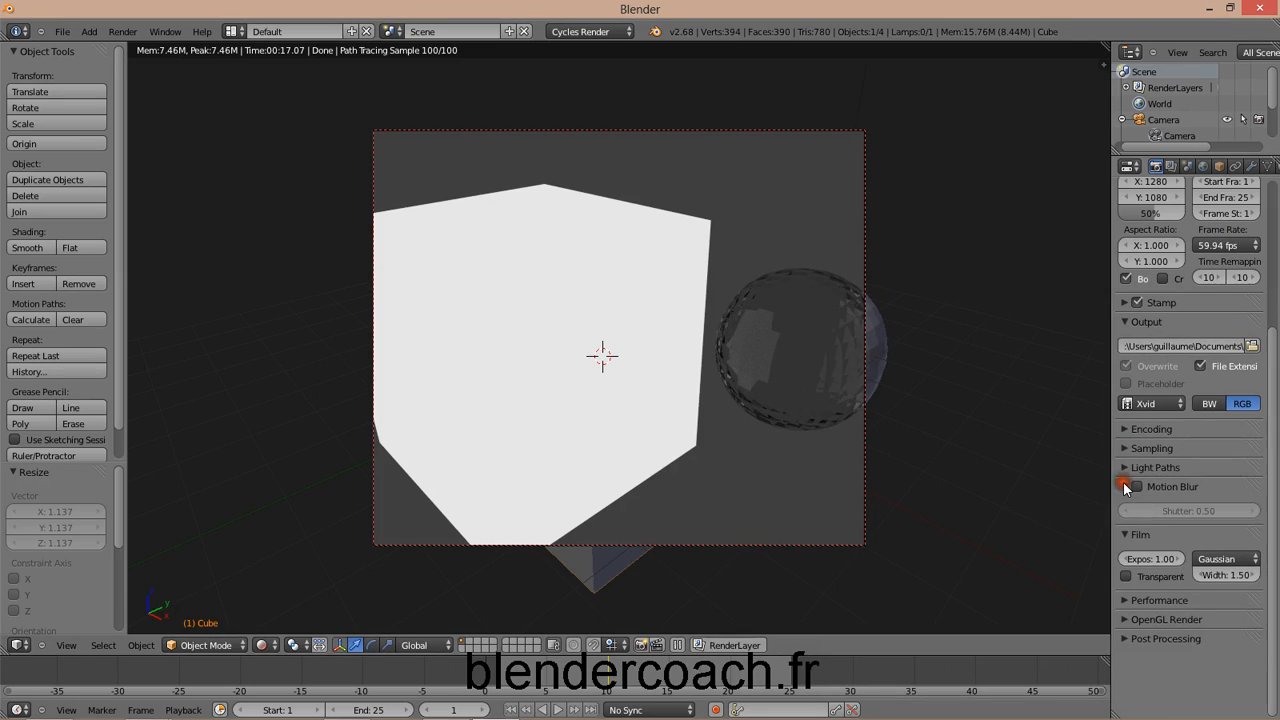
{"action": "left_click", "coordinate": [1124, 470]}
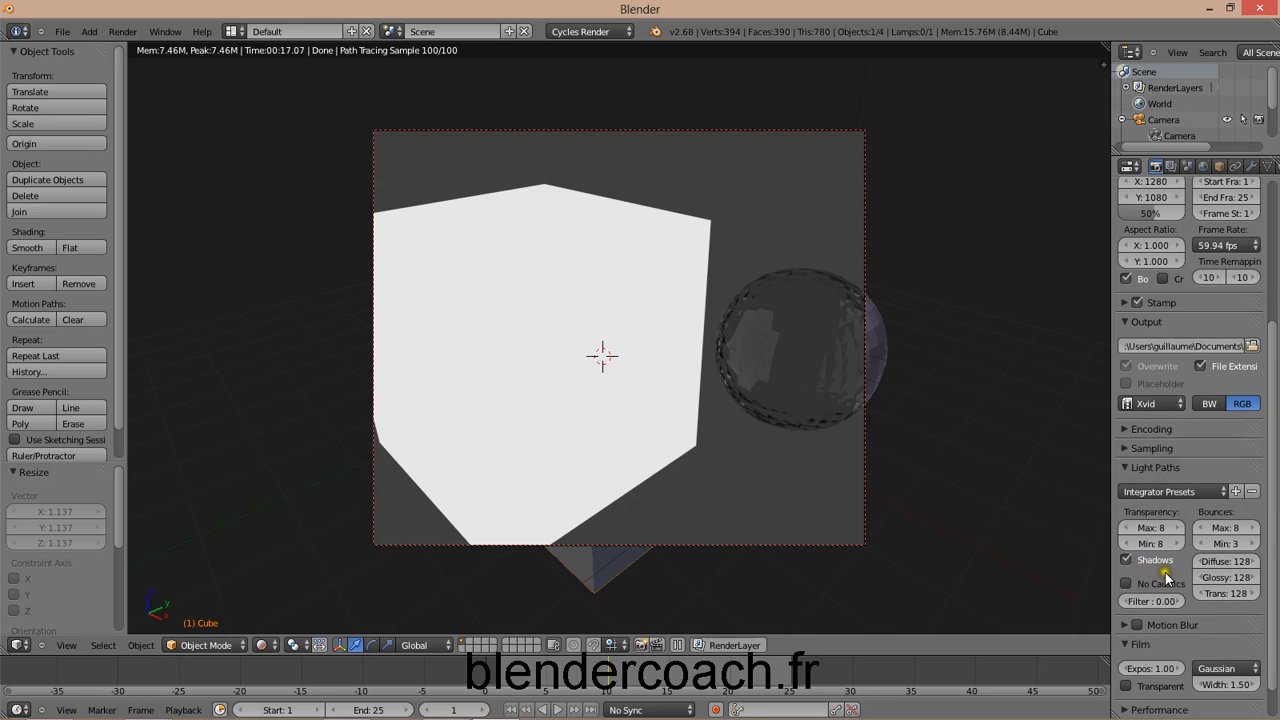
{"action": "left_click", "coordinate": [1144, 491]}
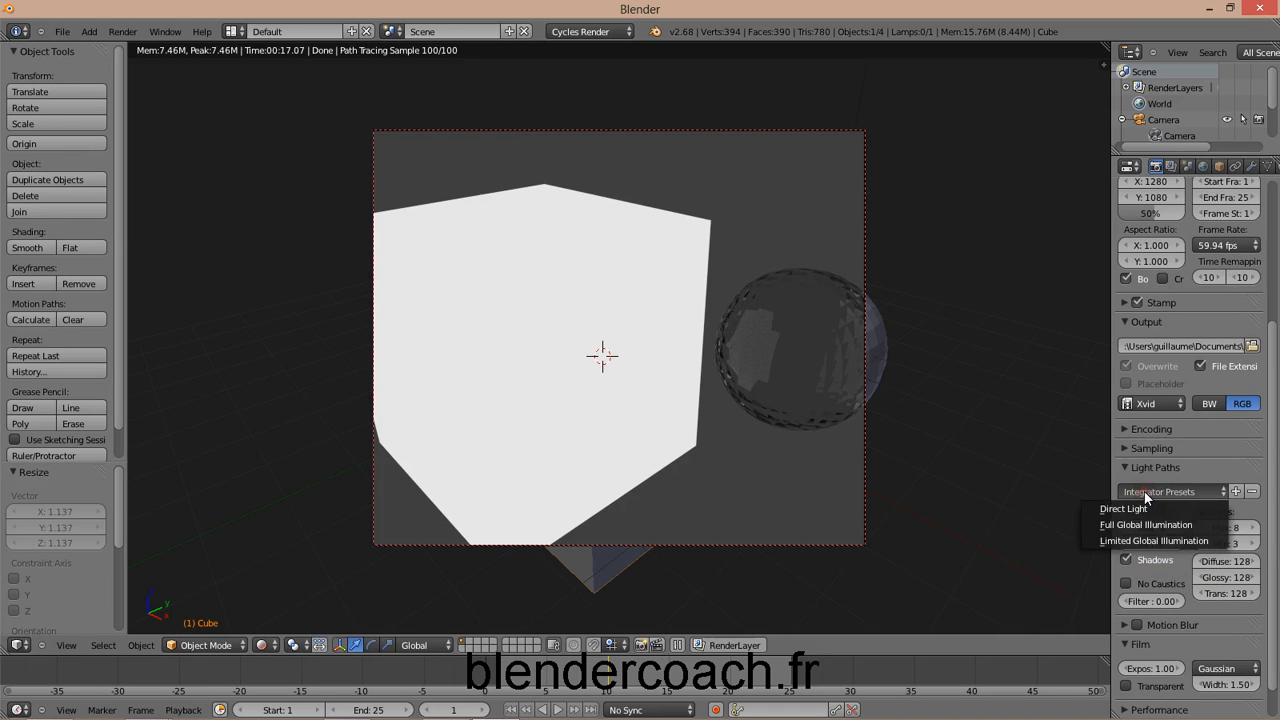
{"action": "left_click", "coordinate": [1129, 470]}
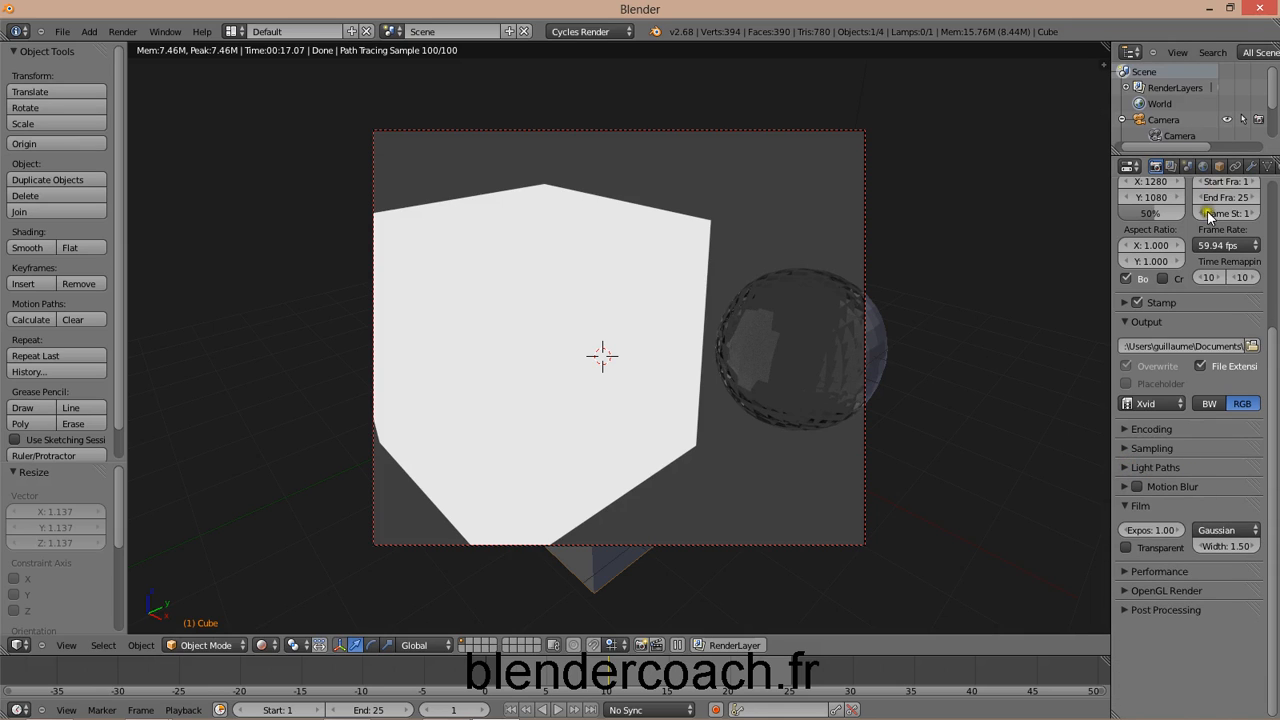
Step: Try motion blur on the scene with its shutter lowered to 0.01, and disable motion blur again
{"action": "left_click", "coordinate": [1120, 488]}
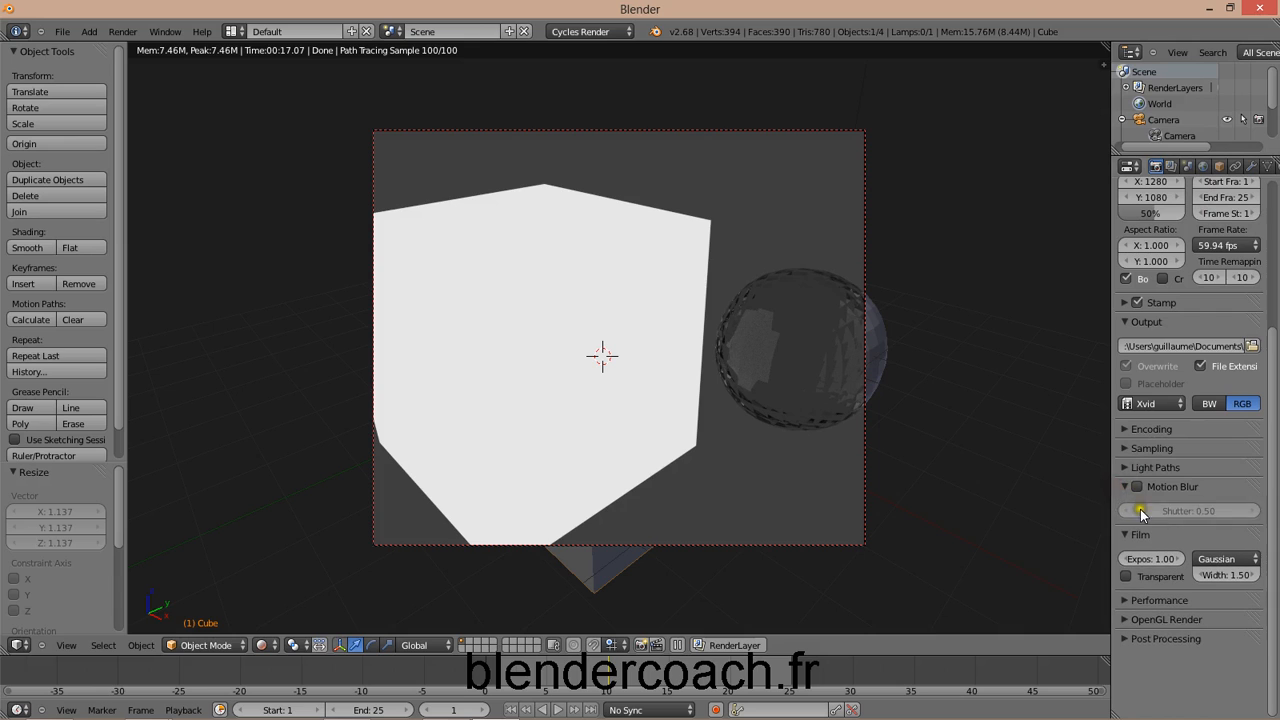
{"action": "left_click", "coordinate": [1138, 487]}
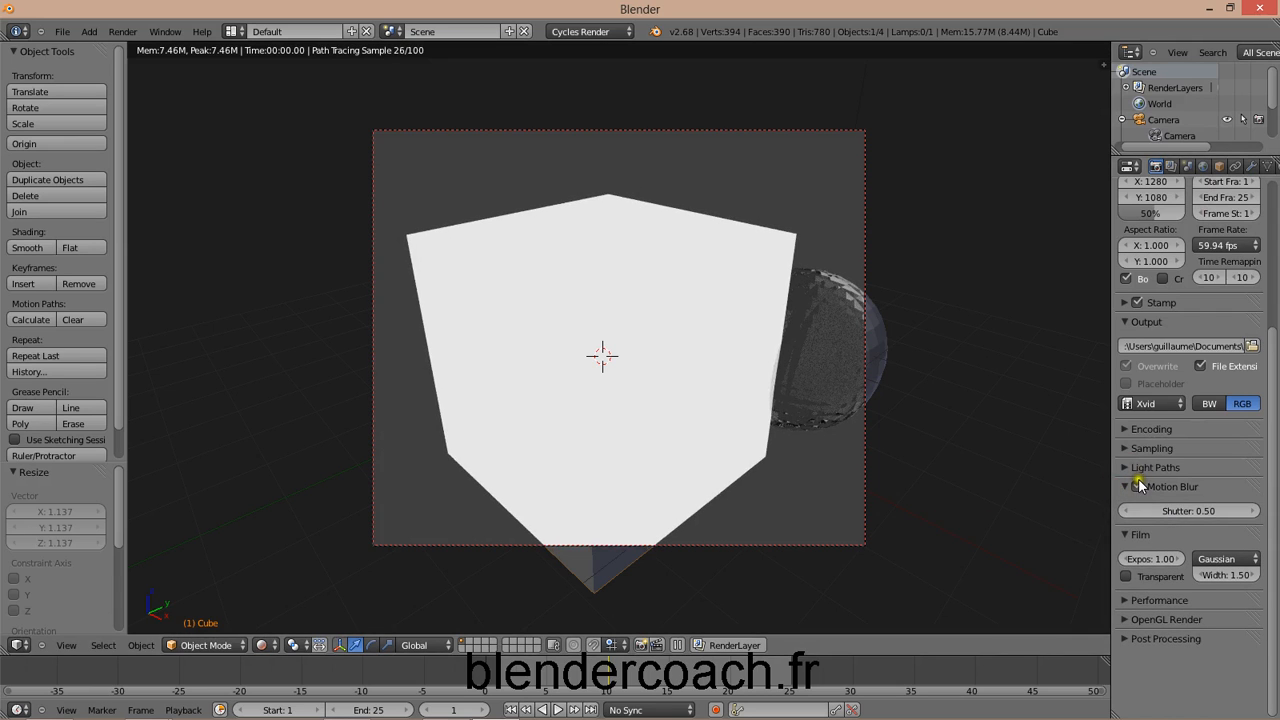
{"action": "left_click", "coordinate": [1137, 486]}
{"action": "left_click", "coordinate": [1135, 487]}
{"action": "left_click_drag", "start_coordinate": [1145, 511], "coordinate": [1226, 515]}
{"action": "left_click_drag", "start_coordinate": [1174, 515], "coordinate": [1262, 512]}
{"action": "left_click_drag", "start_coordinate": [1213, 511], "coordinate": [903, 526]}
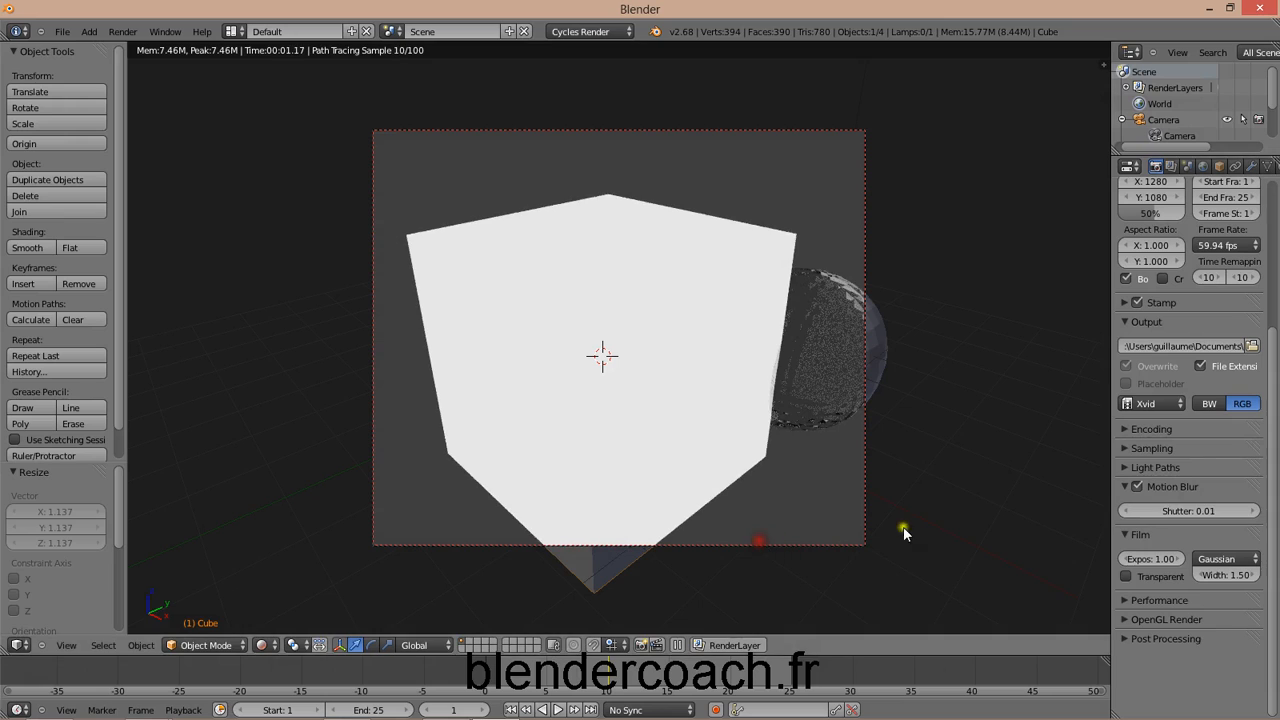
{"action": "left_click", "coordinate": [1137, 487]}
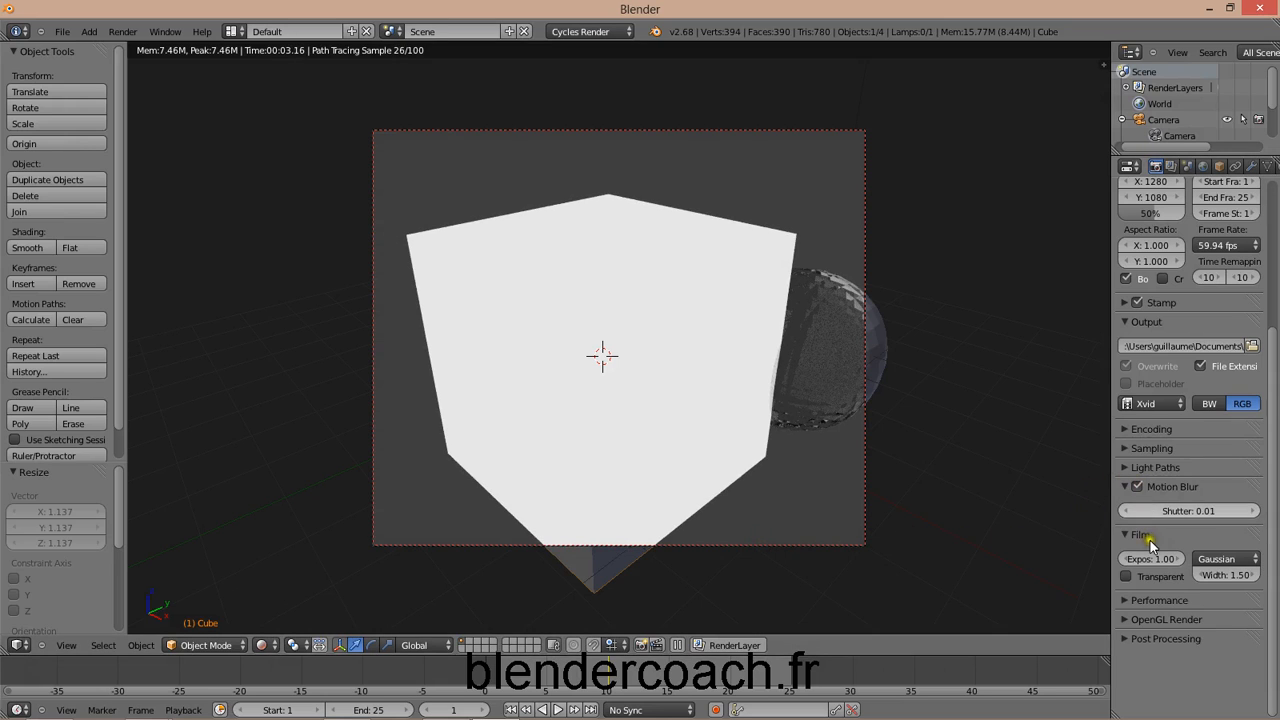
Step: Collapse the Motion Blur settings, and check the Film filter types before collapsing Film
{"action": "left_click", "coordinate": [1125, 494]}
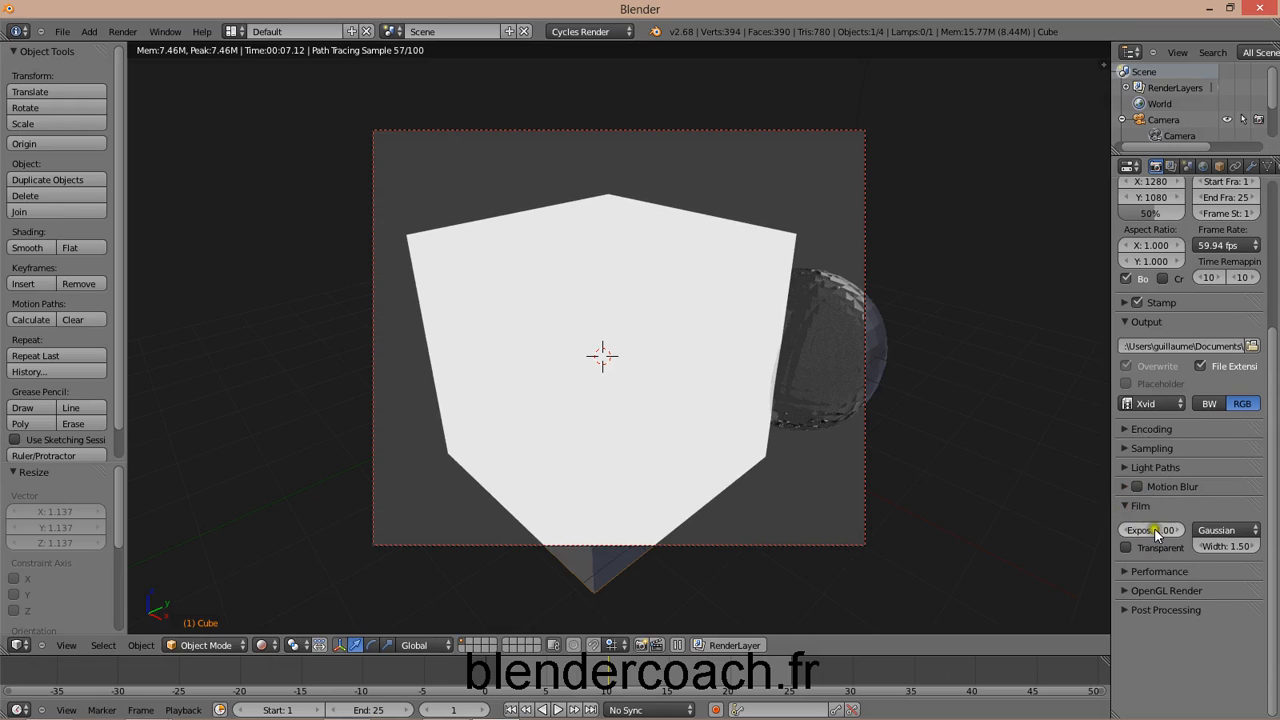
{"action": "left_click", "coordinate": [1220, 530]}
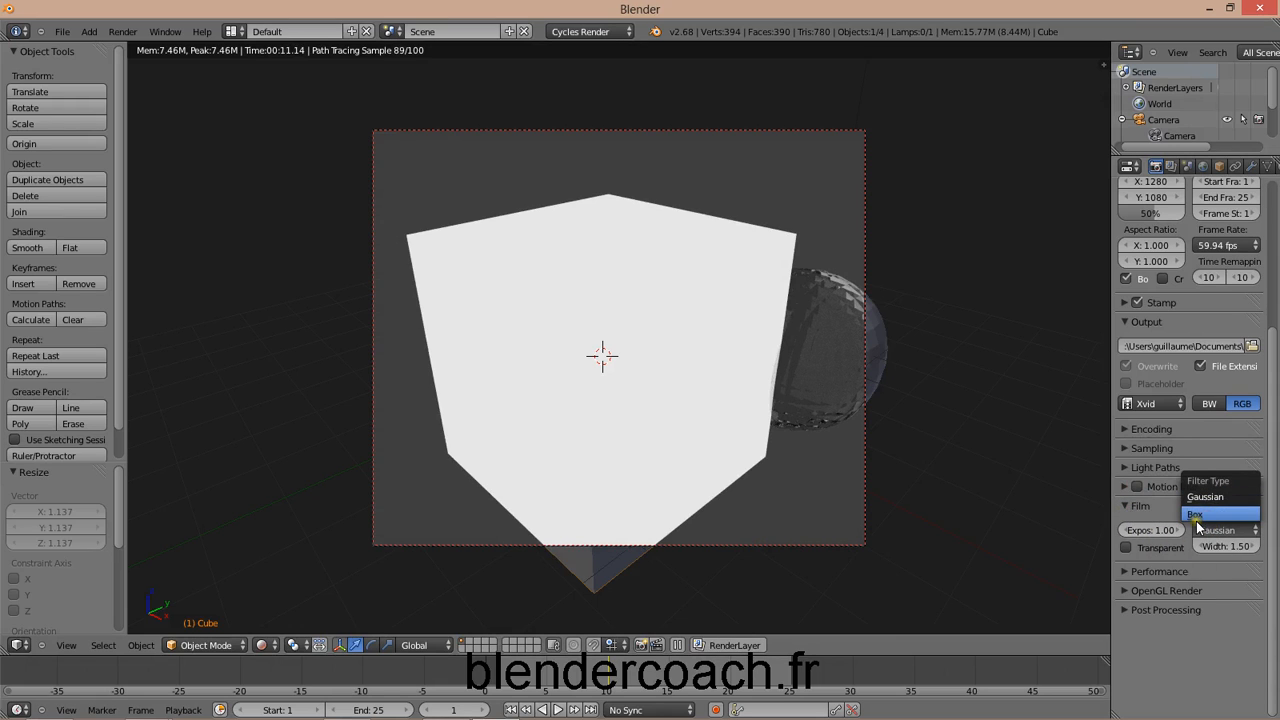
{"action": "left_click", "coordinate": [1128, 507]}
Step: Expand the Performance settings and widen the render properties area so the options can be read in full
{"action": "left_click", "coordinate": [1127, 527]}
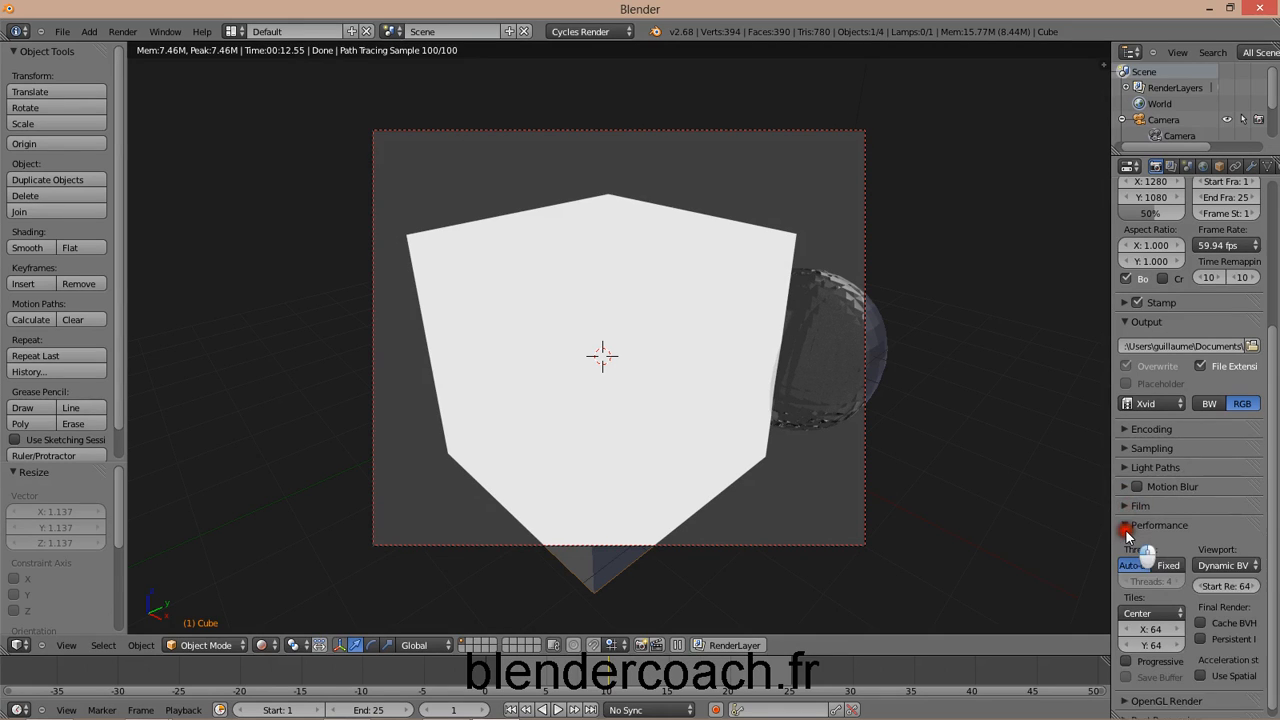
{"action": "left_click", "coordinate": [1129, 521]}
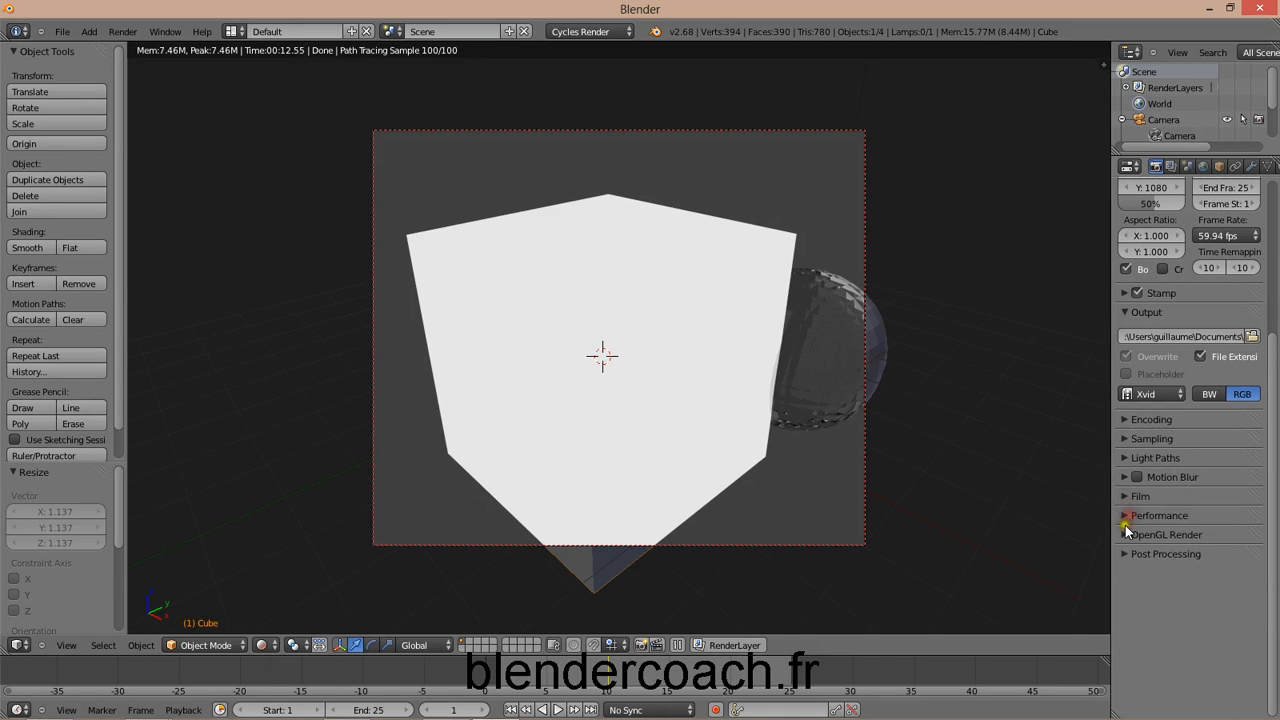
{"action": "left_click", "coordinate": [1129, 521]}
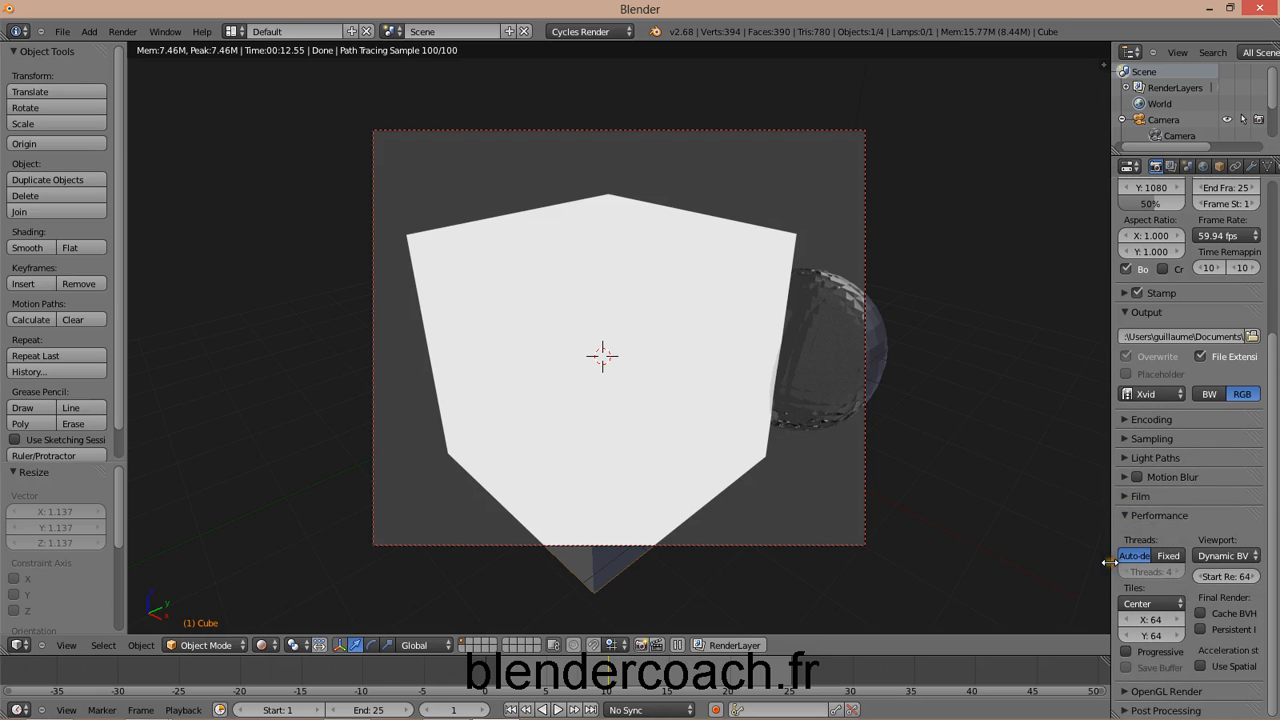
{"action": "left_click_drag", "start_coordinate": [1110, 562], "coordinate": [970, 580]}
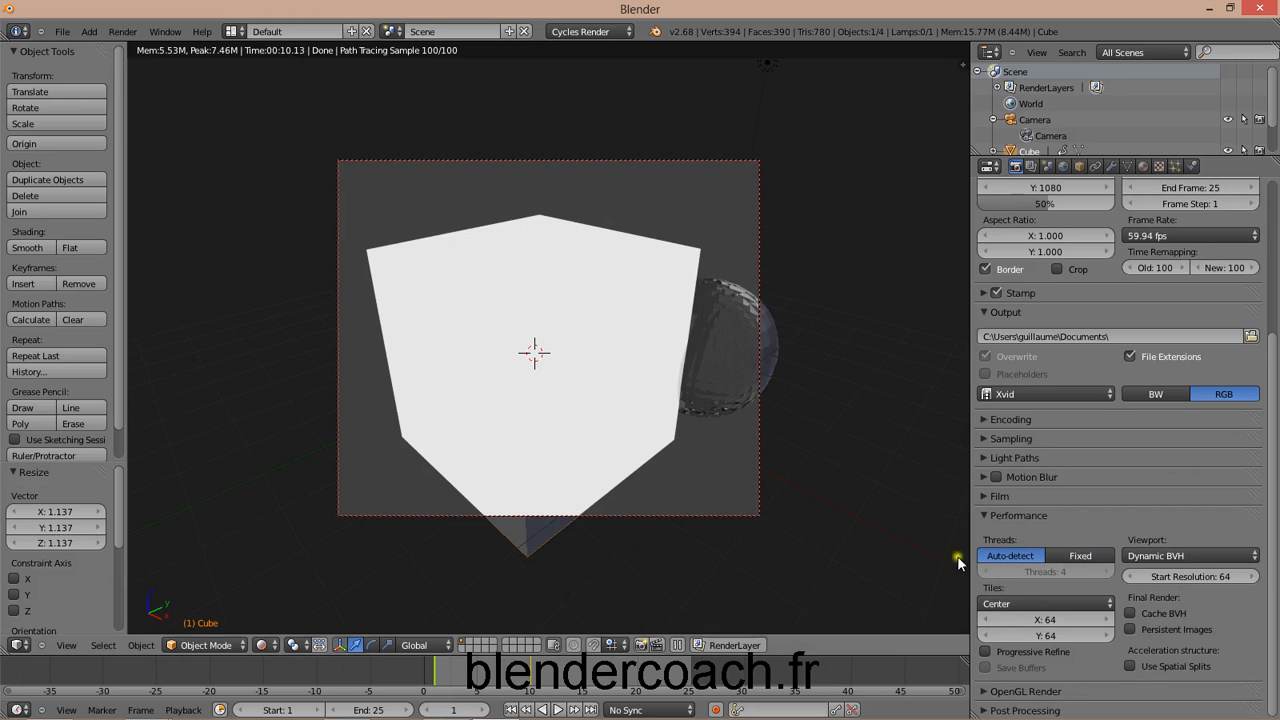
Step: Switch the threads mode to Fixed with 8 threads and render the frame
{"action": "left_click", "coordinate": [1083, 556]}
{"action": "left_click", "coordinate": [1068, 569]}
{"action": "type", "text": "1"}
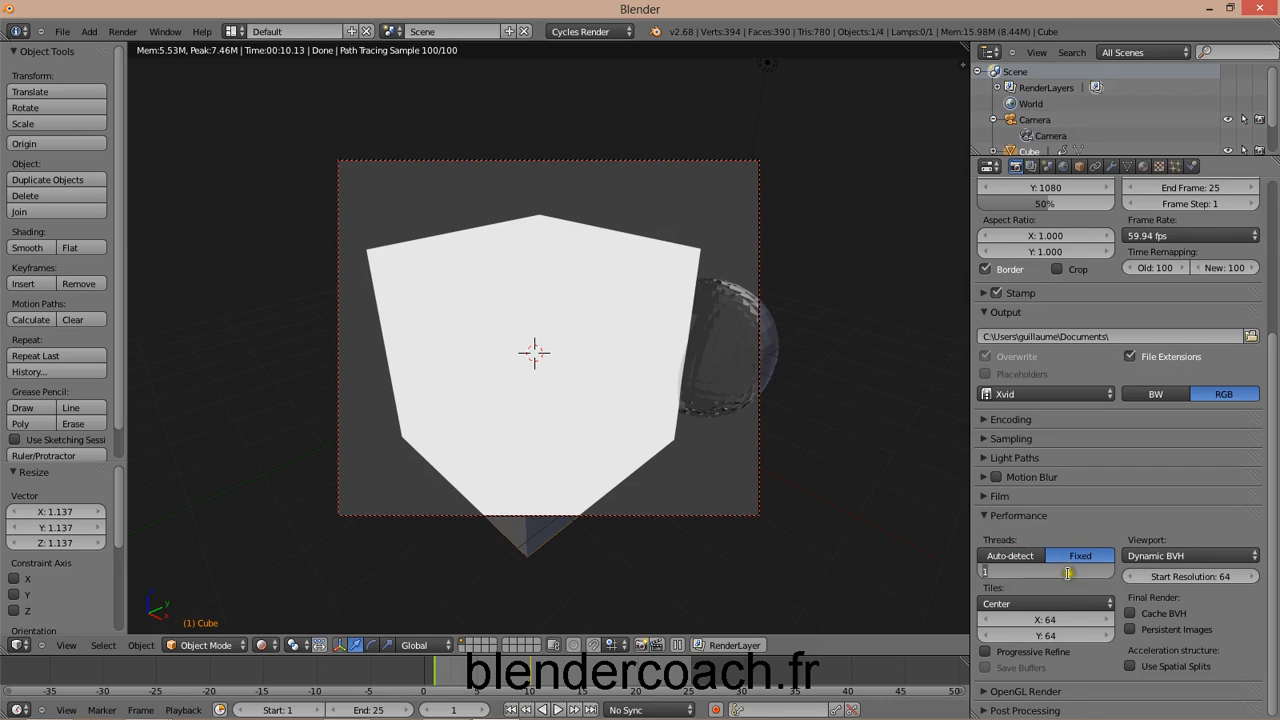
{"action": "key", "text": "Return"}
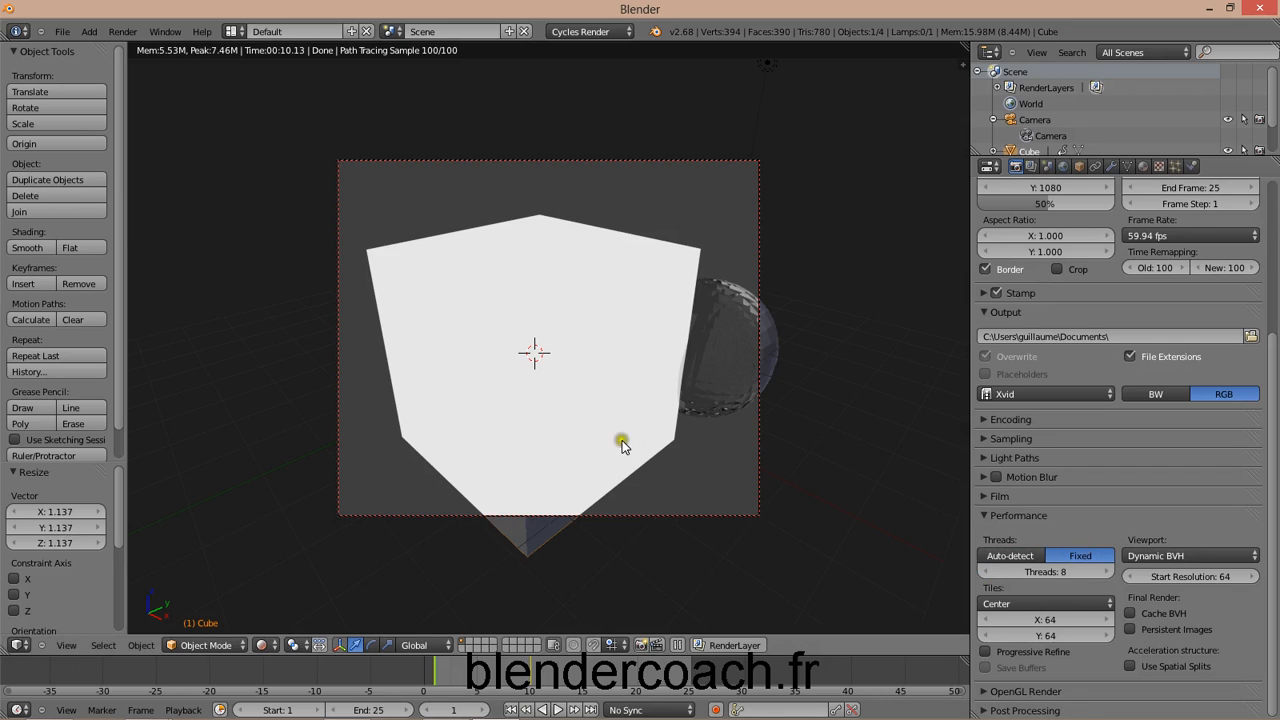
{"action": "key", "text": "F12"}
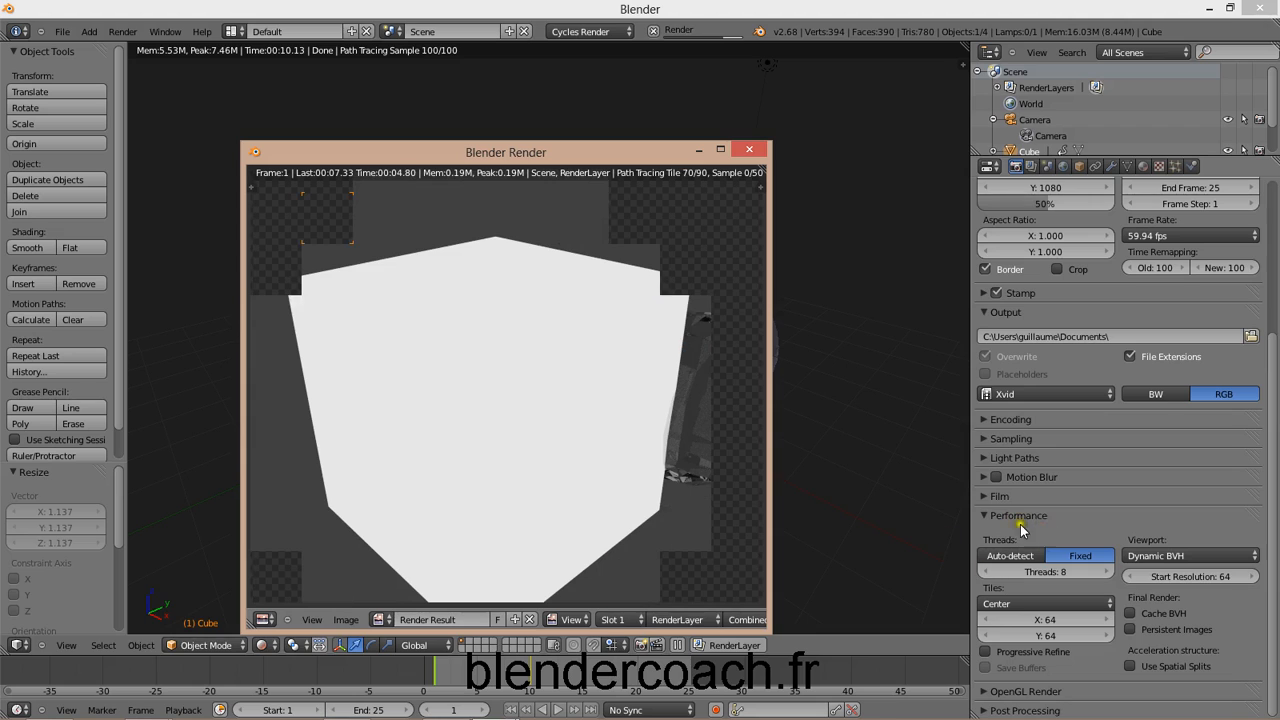
Step: Close the current render window, render the frame again and close its result
{"action": "left_click", "coordinate": [751, 150]}
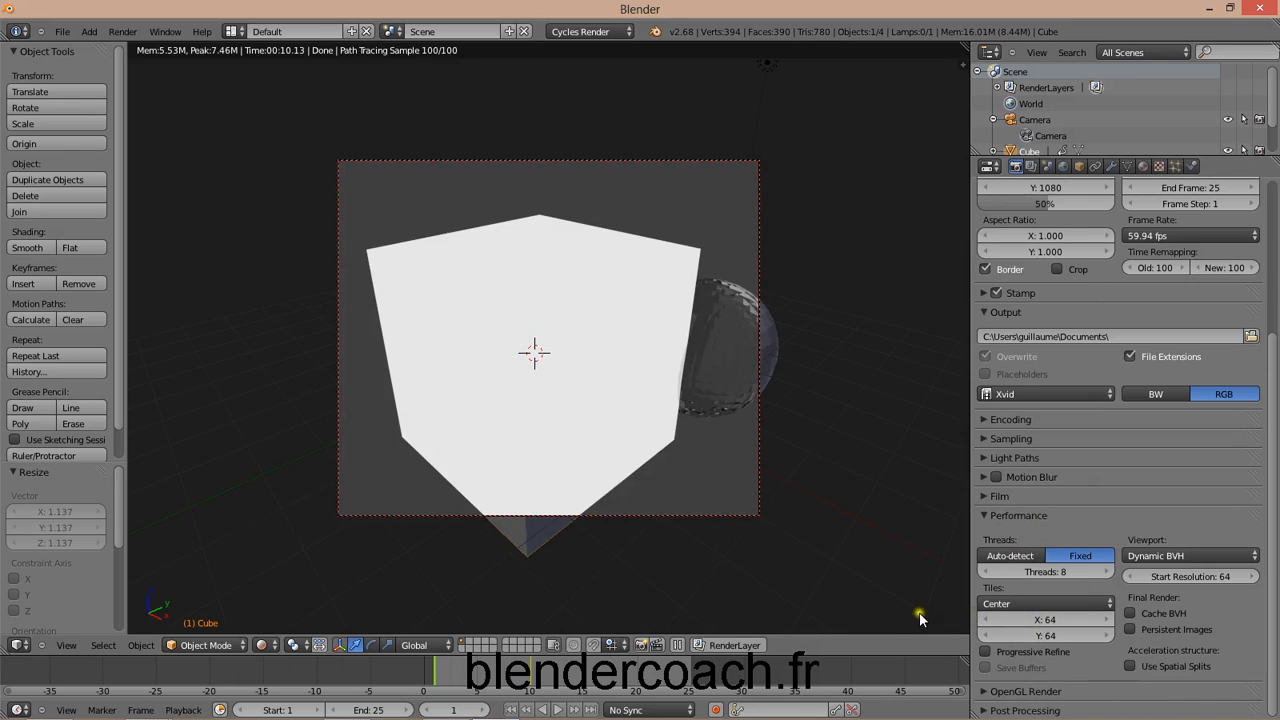
{"action": "key", "text": "F12"}
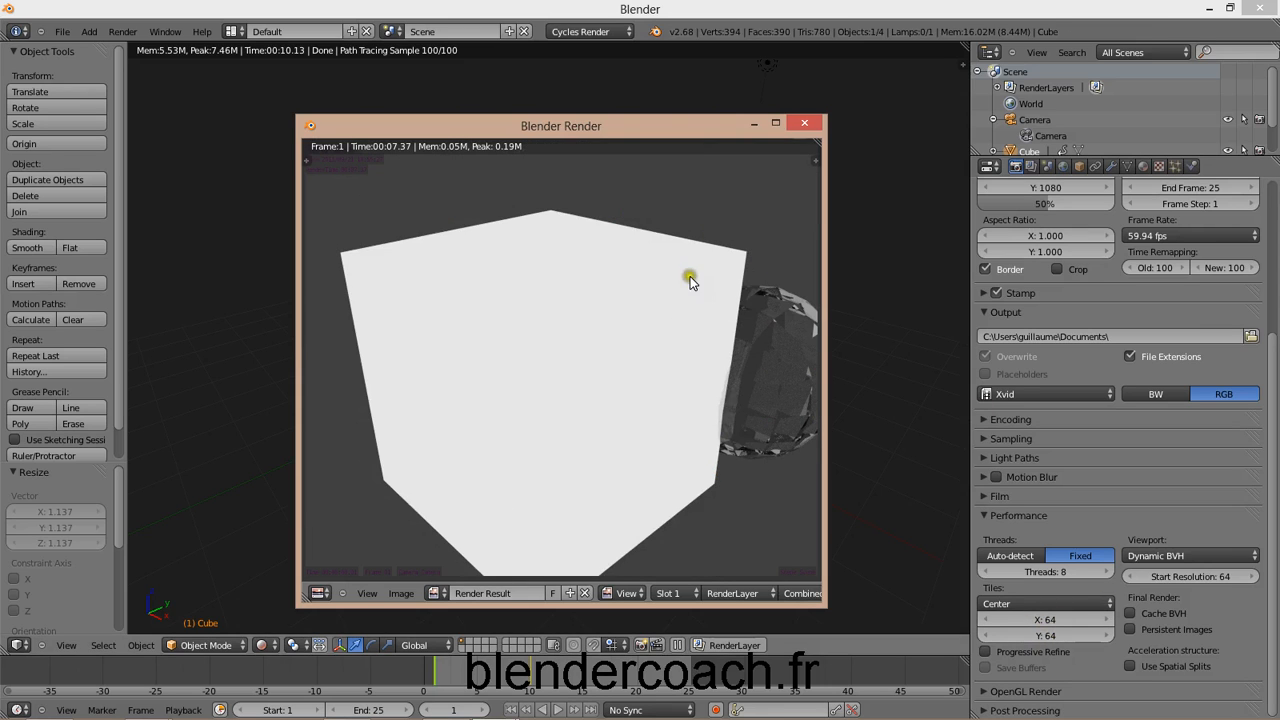
{"action": "left_click", "coordinate": [805, 127]}
Step: Set the render tile size to 128 in both X and Y
{"action": "left_click", "coordinate": [1068, 621]}
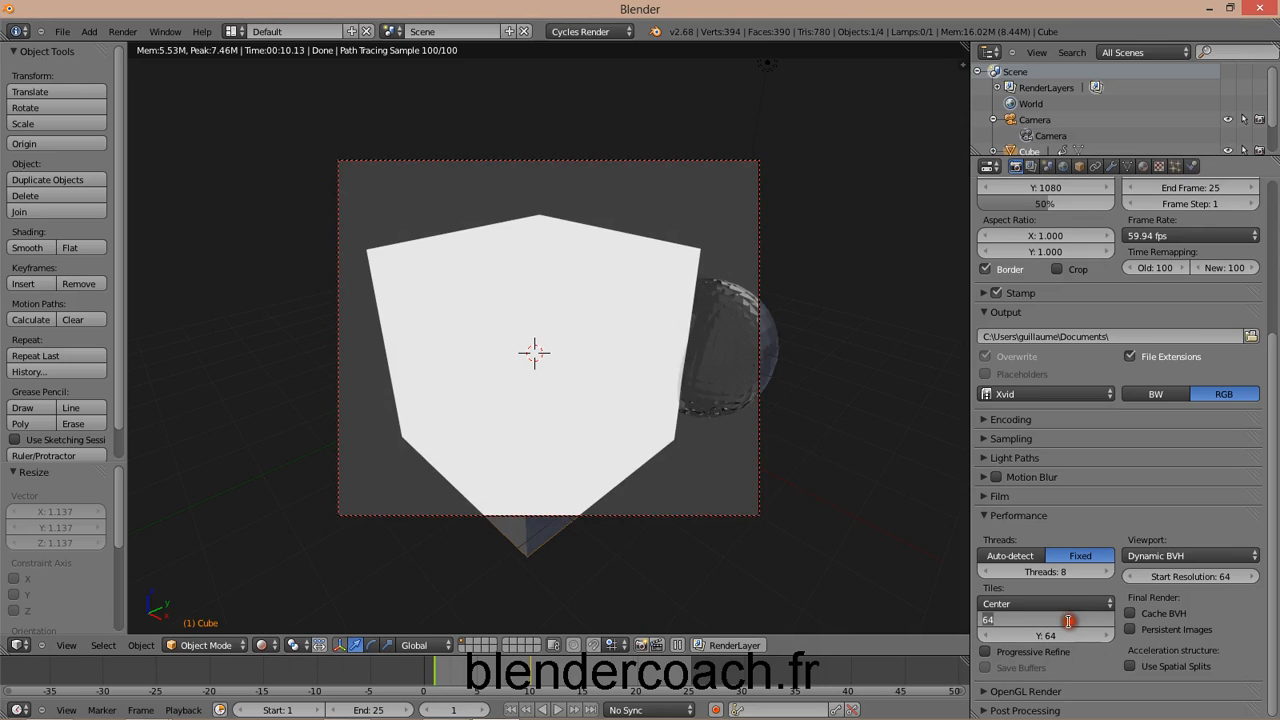
{"action": "key", "text": "Return"}
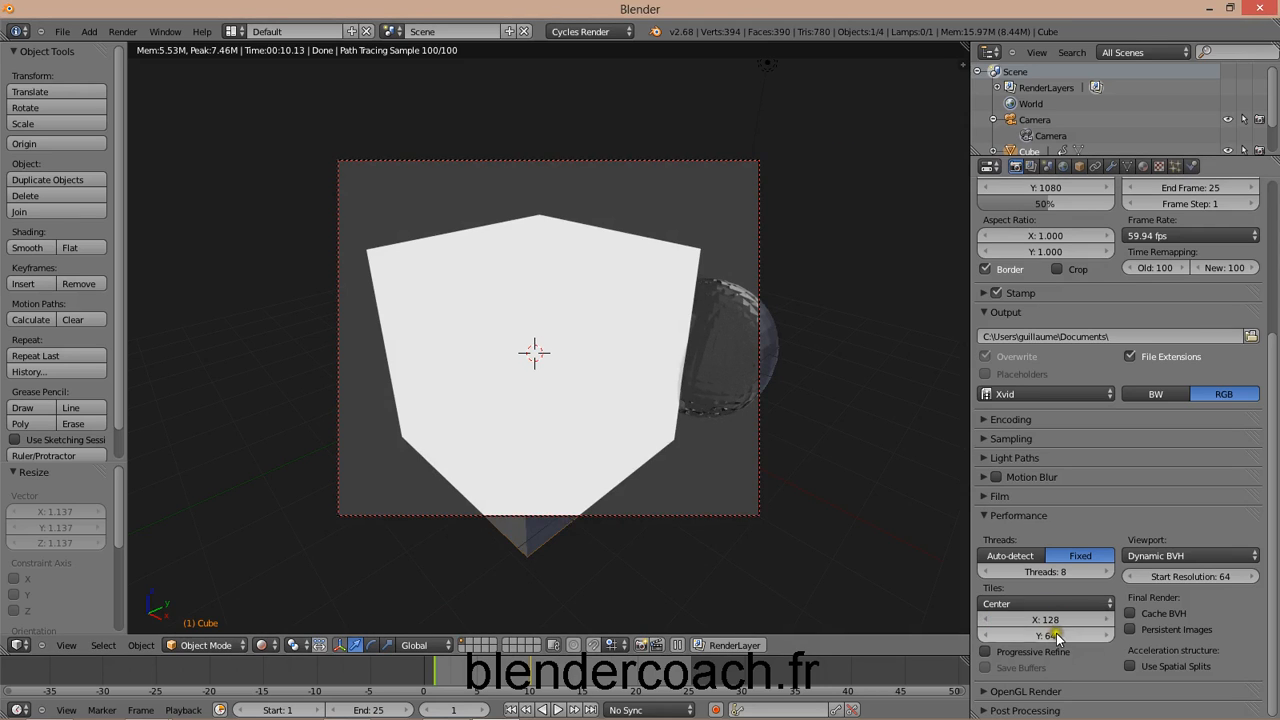
{"action": "left_click", "coordinate": [1051, 636]}
{"action": "type", "text": "128"}
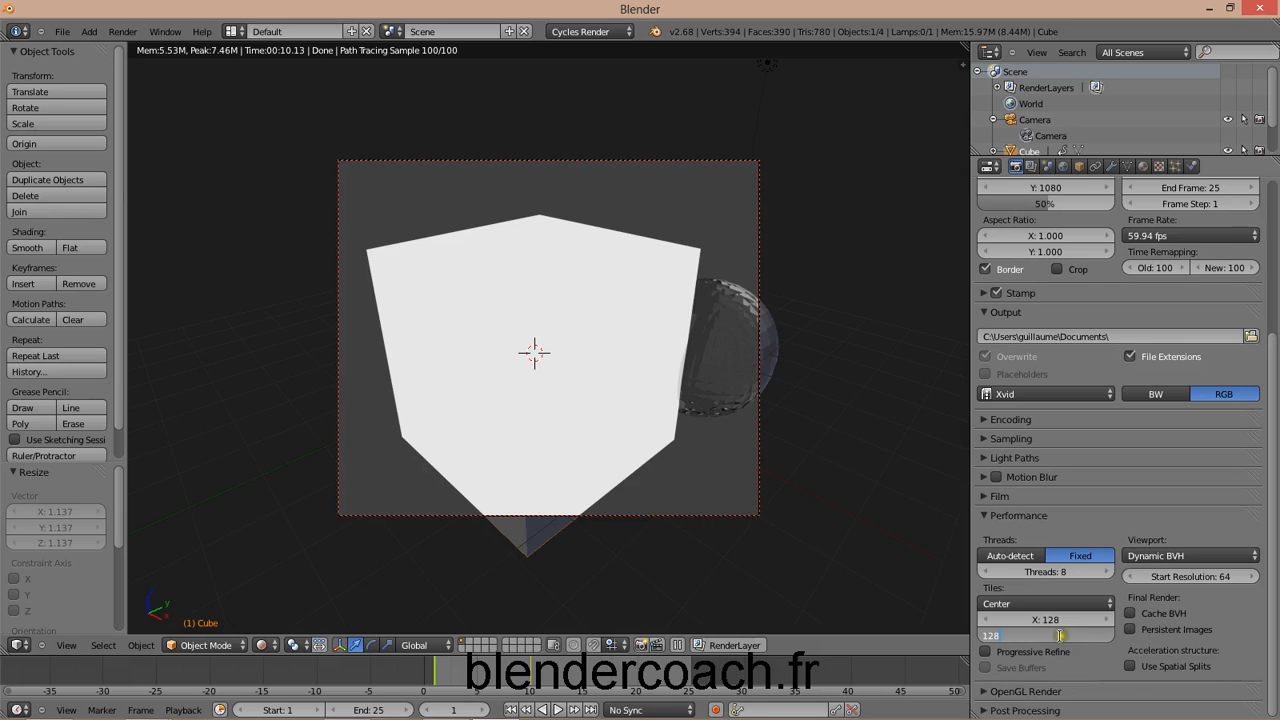
{"action": "key", "text": "Return"}
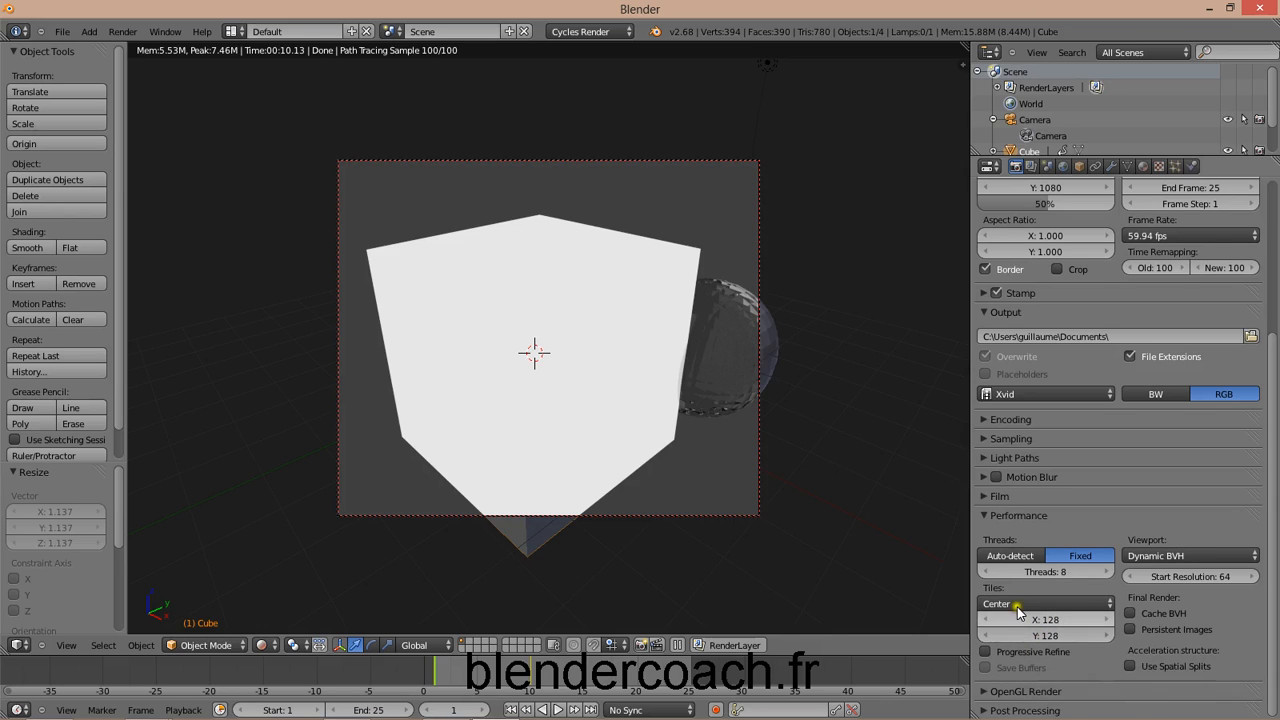
Step: Render the frame with the larger tiles, inspect the result up close and close the render window
{"action": "key", "text": "F12"}
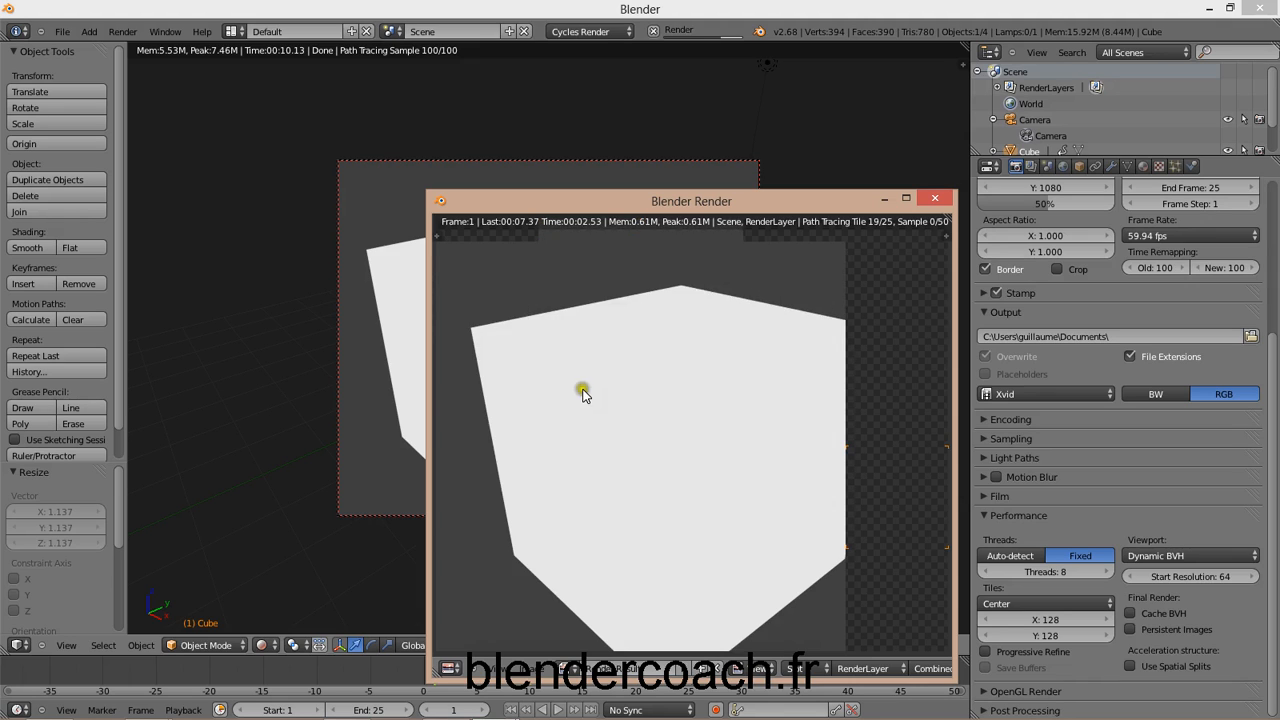
{"action": "scroll", "coordinate": [706, 335], "scroll_direction": "down", "scroll_amount": 2}
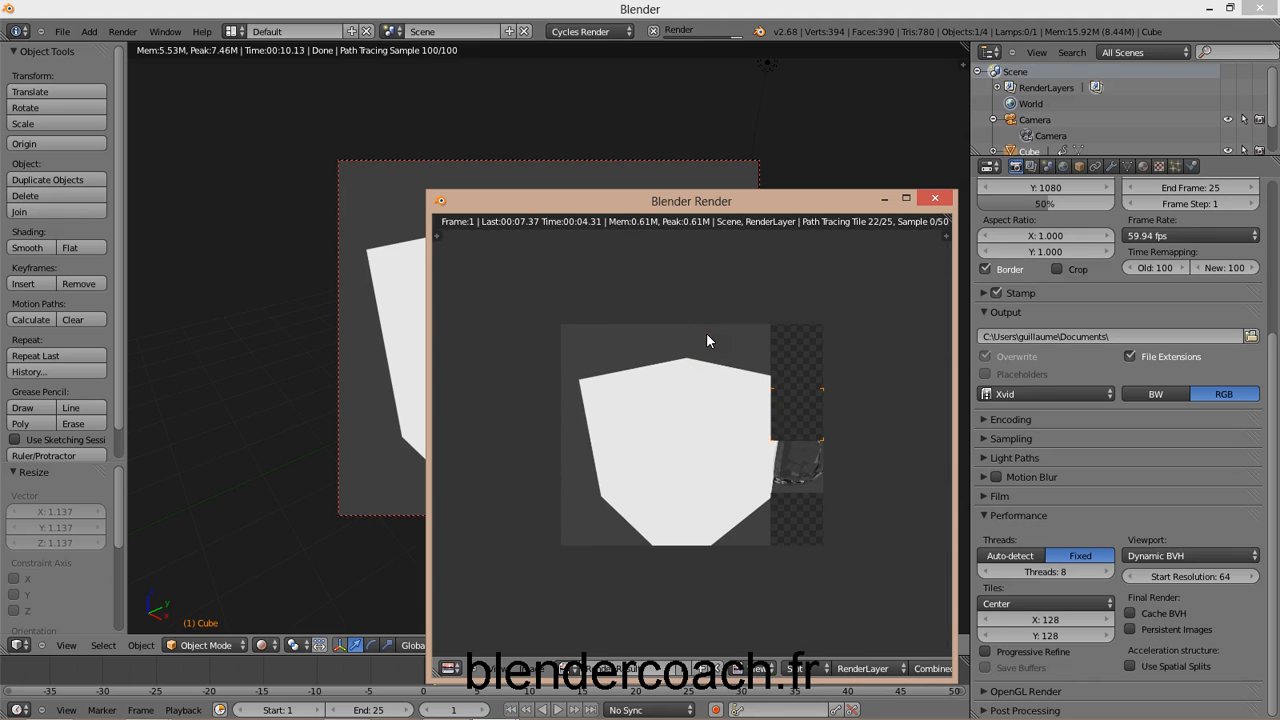
{"action": "scroll", "coordinate": [566, 314], "scroll_direction": "up", "scroll_amount": 5}
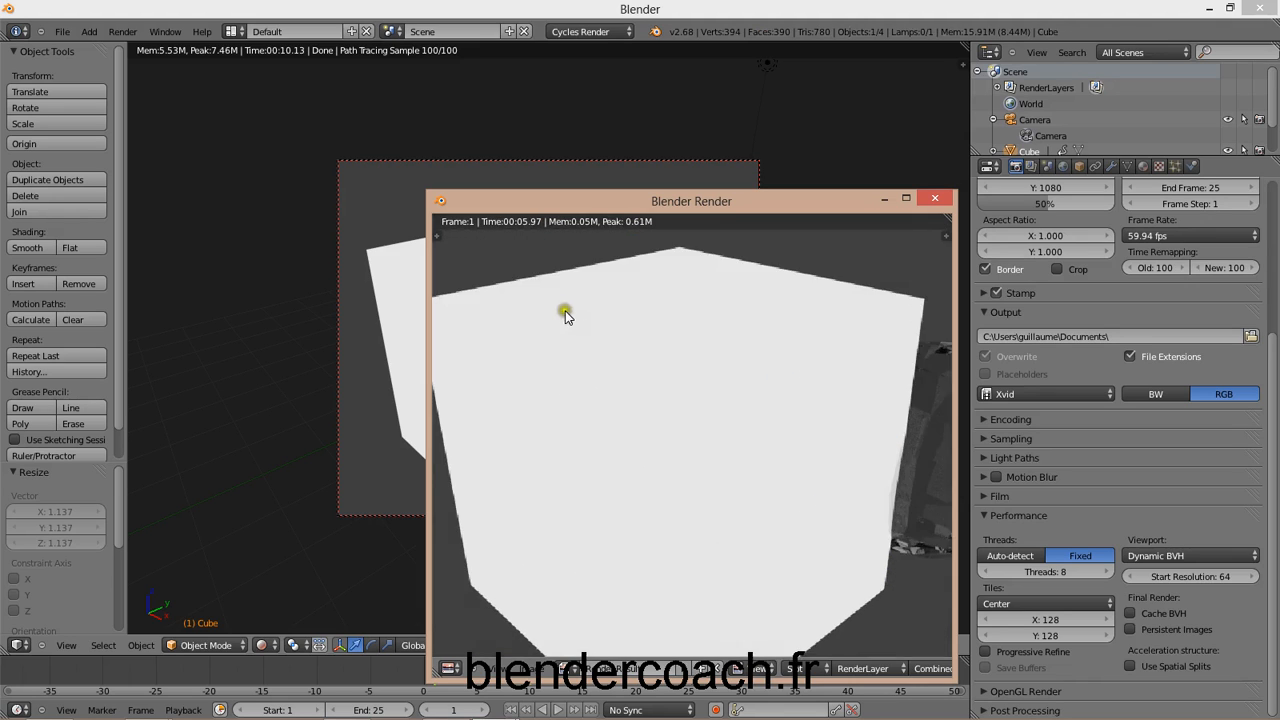
{"action": "middle_click_drag", "start_coordinate": [531, 314], "coordinate": [985, 577]}
{"action": "scroll", "coordinate": [672, 340], "scroll_direction": "up", "scroll_amount": 1}
{"action": "middle_click_drag", "start_coordinate": [672, 340], "coordinate": [331, 188]}
{"action": "left_click", "coordinate": [943, 201]}
Step: Set the tile size to 10 in X and Y, test-render the frame and stop the render early
{"action": "left_click", "coordinate": [1050, 619]}
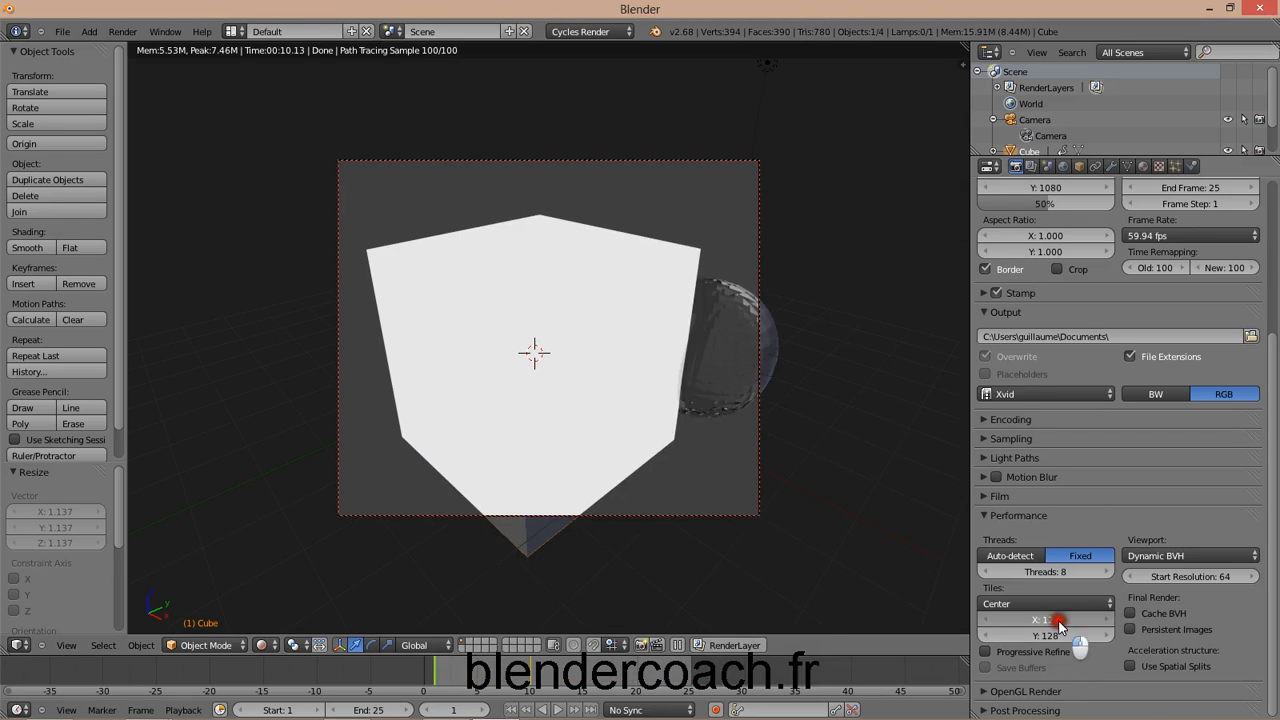
{"action": "type", "text": "10"}
{"action": "left_click", "coordinate": [1052, 634]}
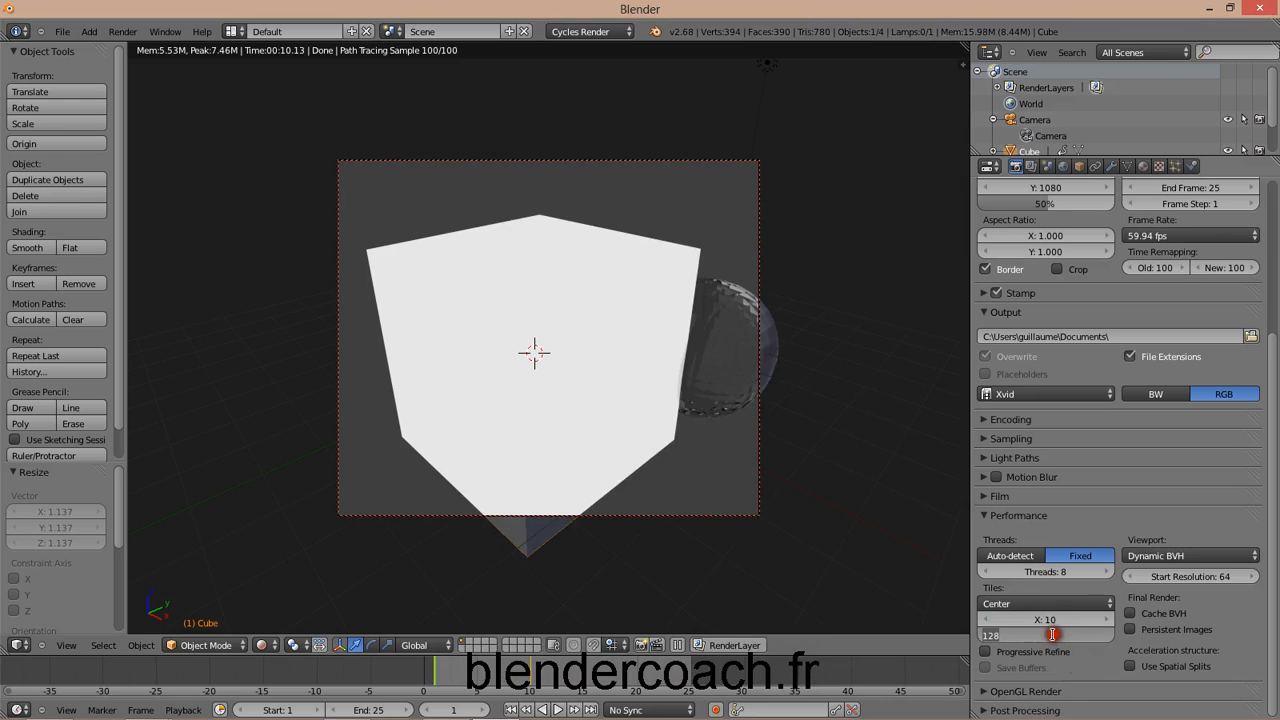
{"action": "type", "text": "10"}
{"action": "key", "text": "Return"}
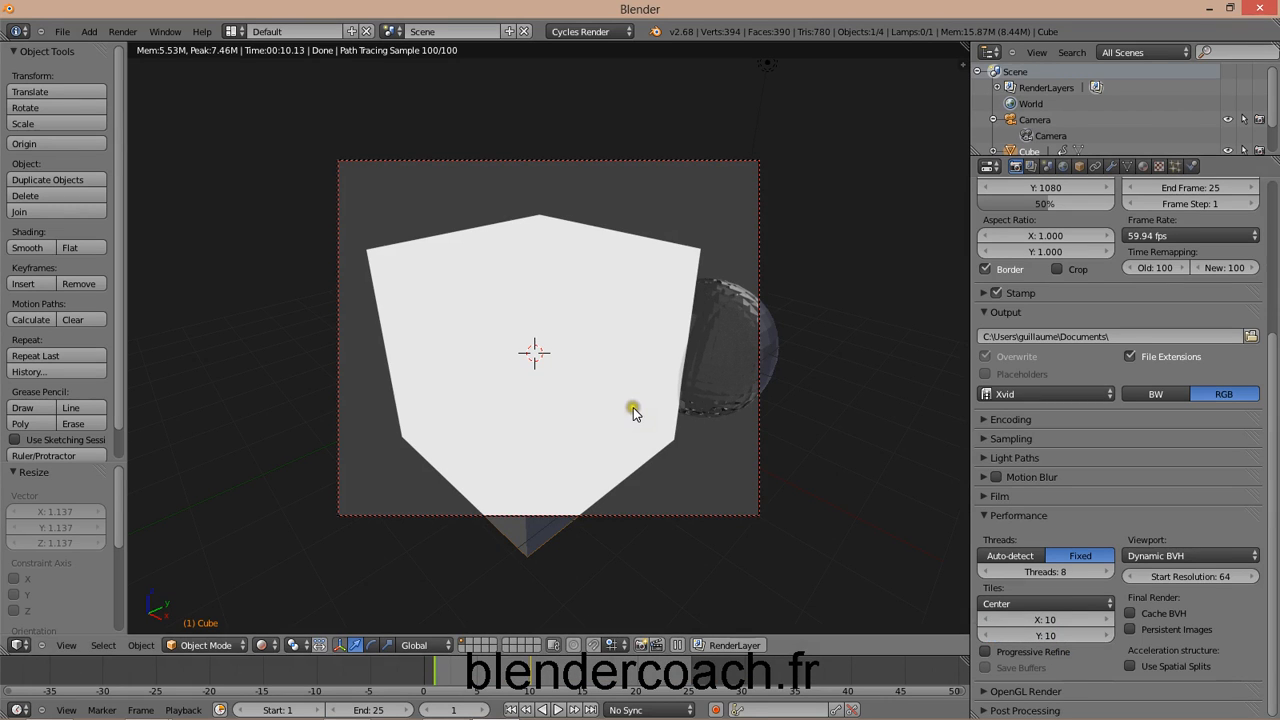
{"action": "key", "text": "F12"}
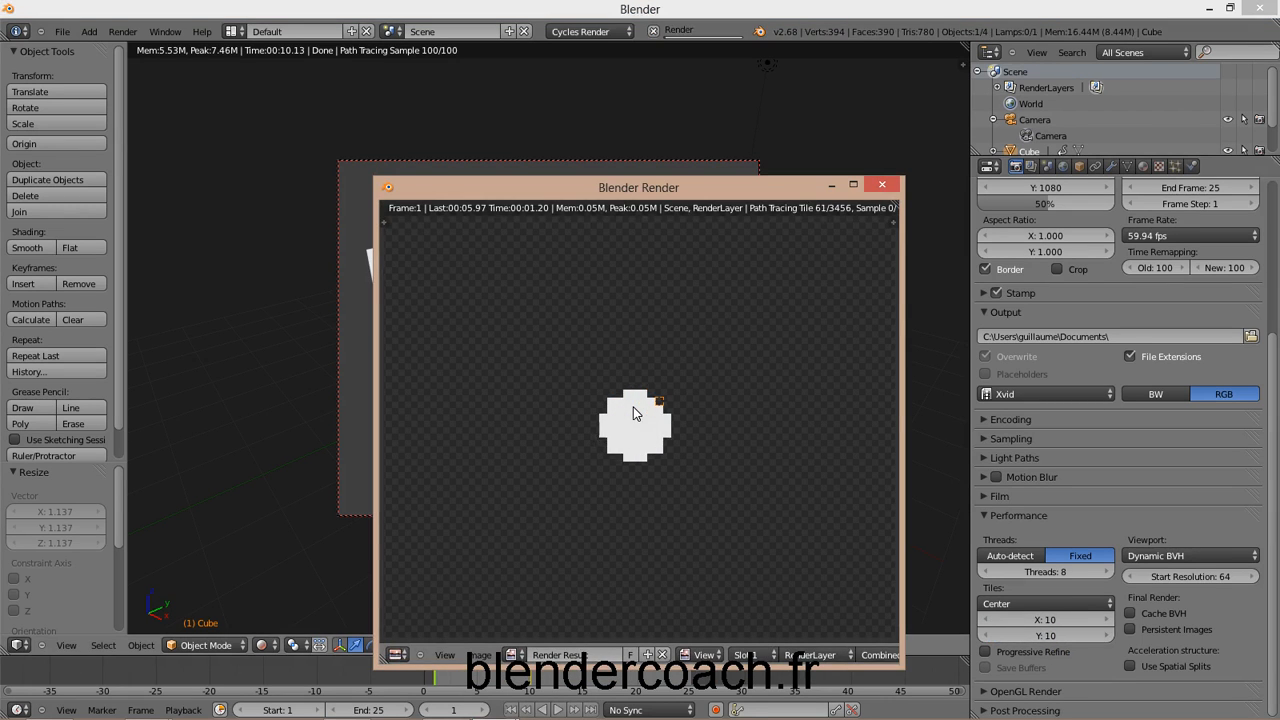
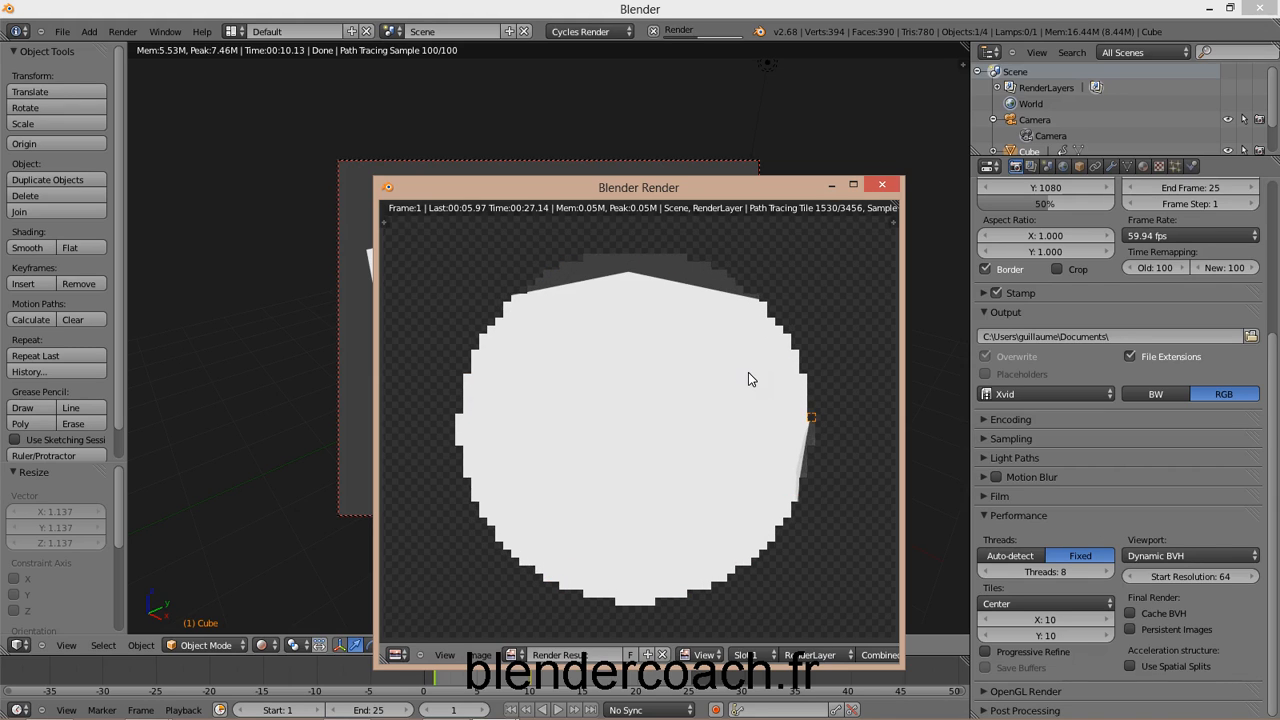
{"action": "key", "text": "Escape"}
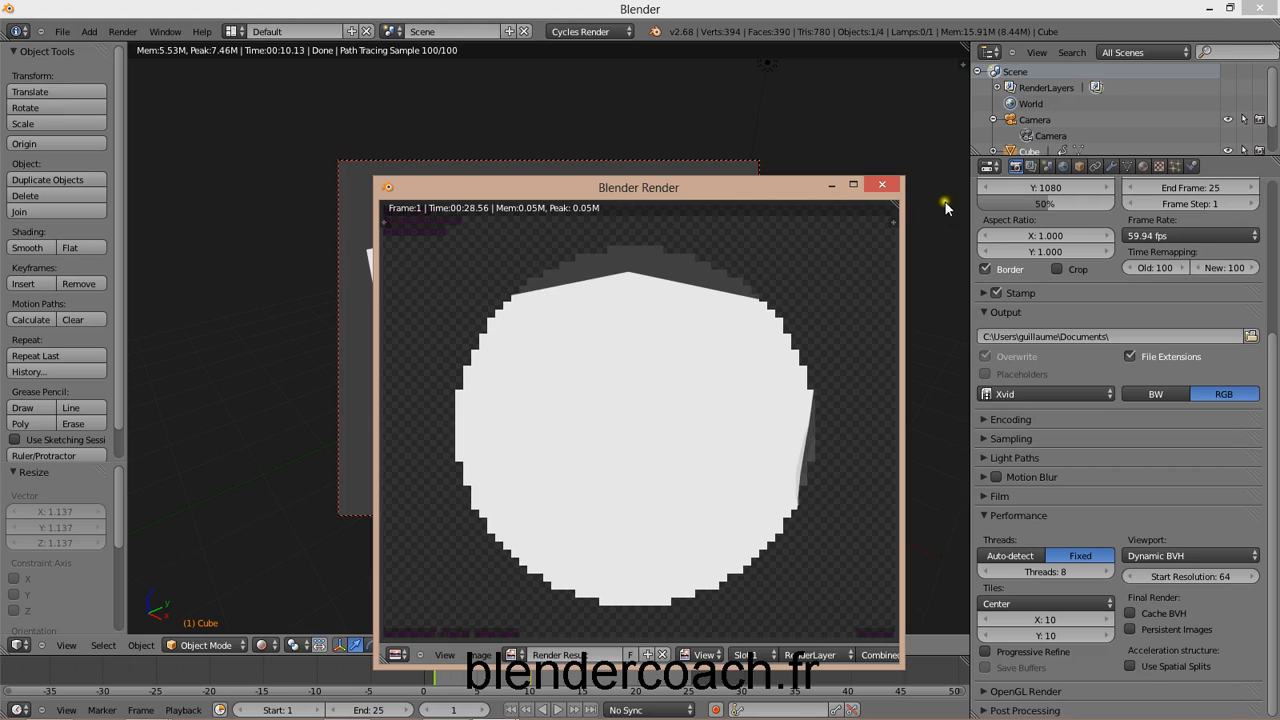
{"action": "left_click", "coordinate": [894, 189]}
Step: Set the tile size back to 64 in both X and Y
{"action": "left_click", "coordinate": [1055, 620]}
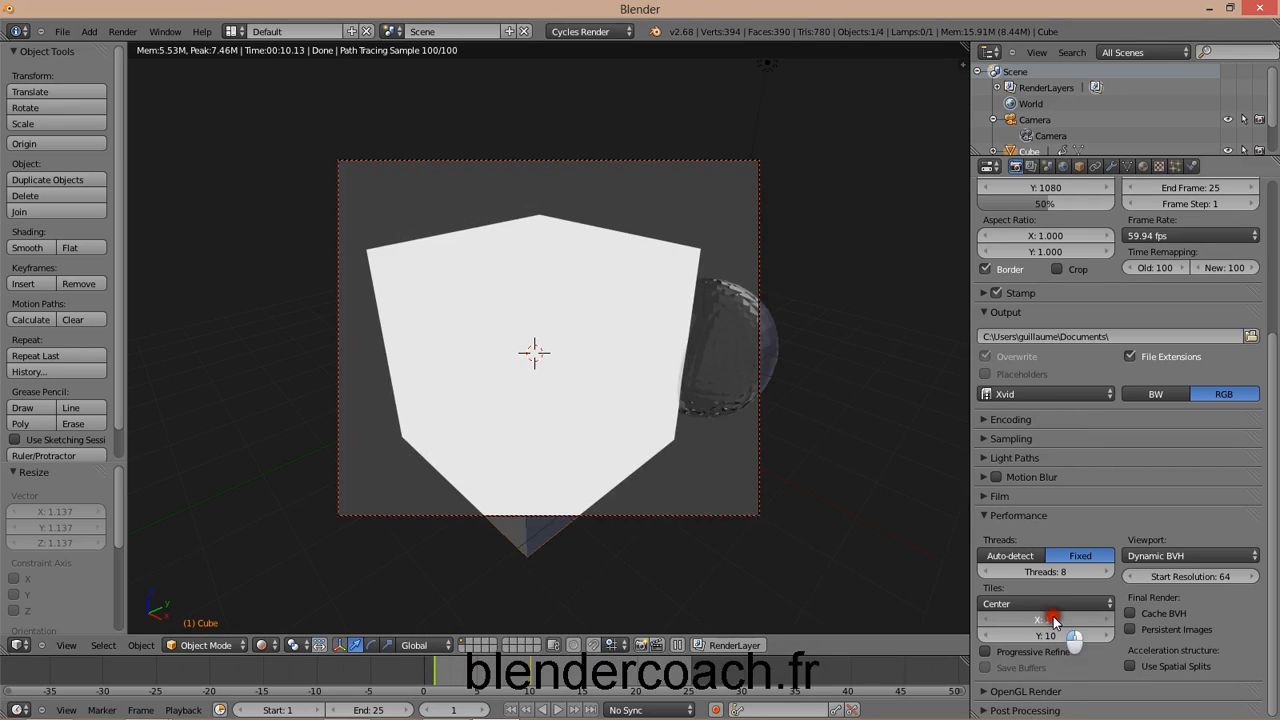
{"action": "left_click", "coordinate": [1056, 637]}
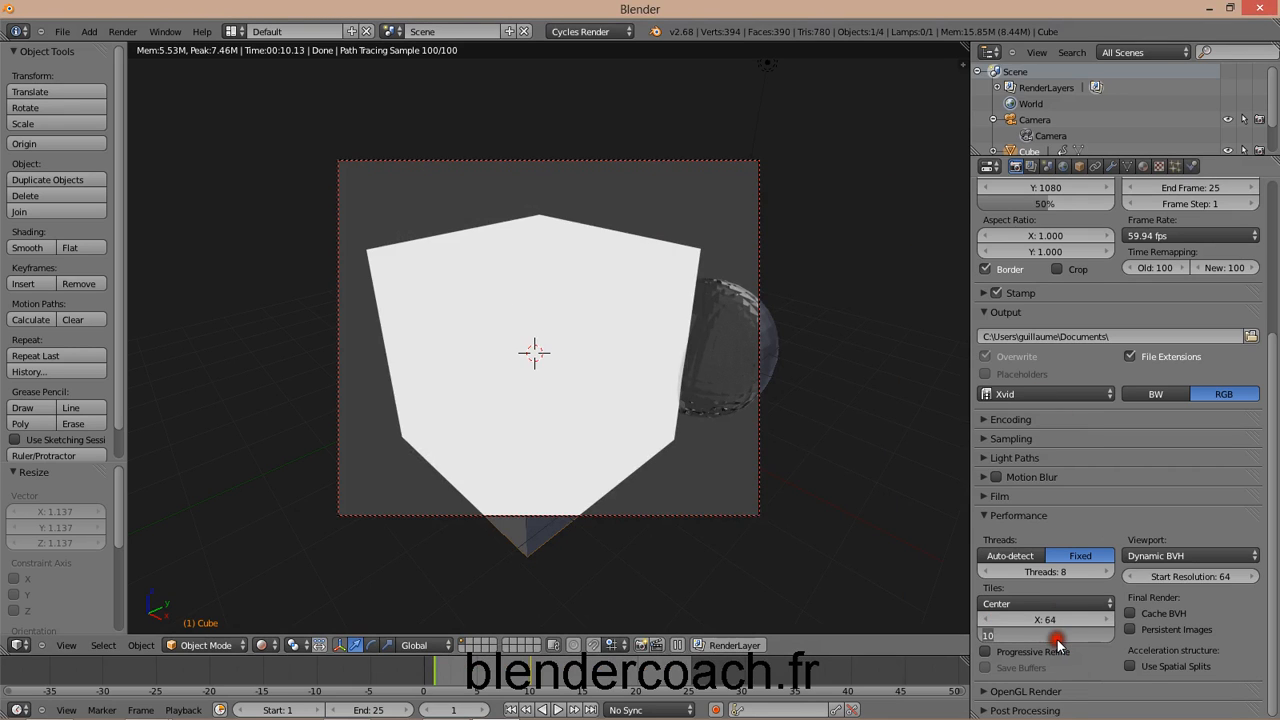
{"action": "type", "text": "64"}
{"action": "key", "text": "Return"}
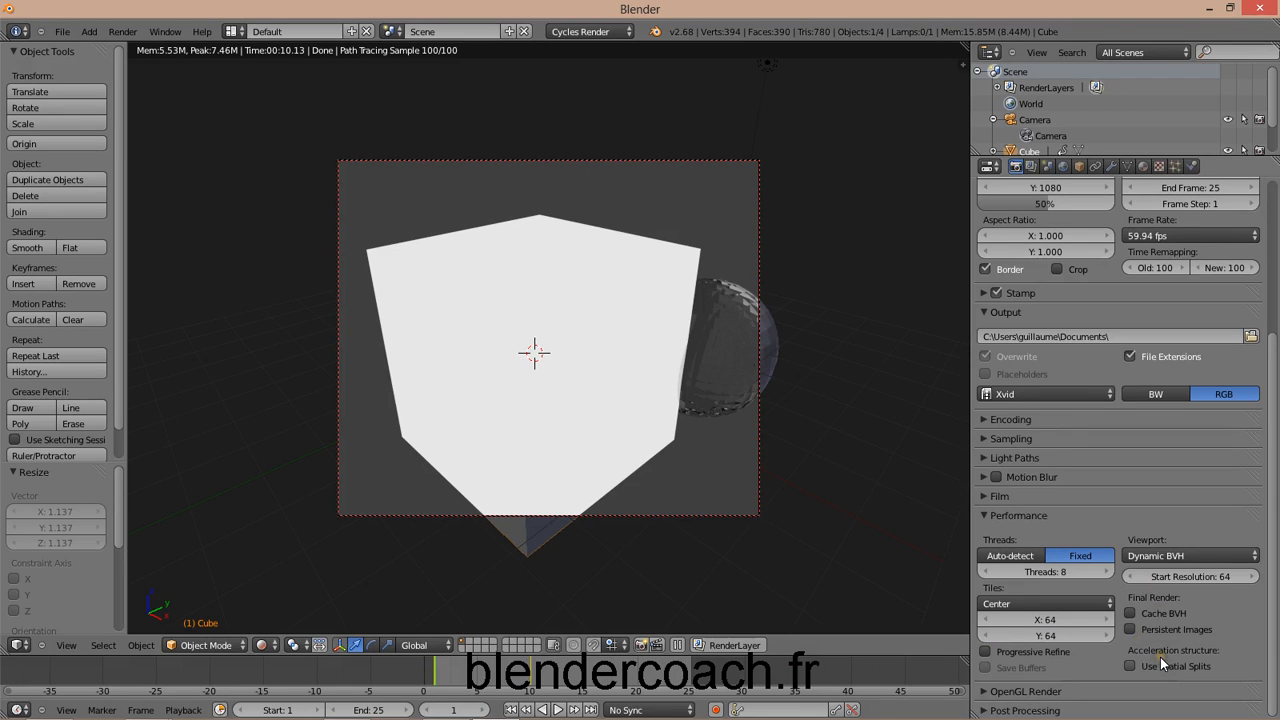
Step: Collapse the Performance settings and expand the OpenGL Render settings
{"action": "left_click", "coordinate": [979, 520]}
{"action": "left_click", "coordinate": [979, 518]}
{"action": "left_click", "coordinate": [1206, 553]}
{"action": "left_click", "coordinate": [1090, 524]}
{"action": "left_click", "coordinate": [983, 514]}
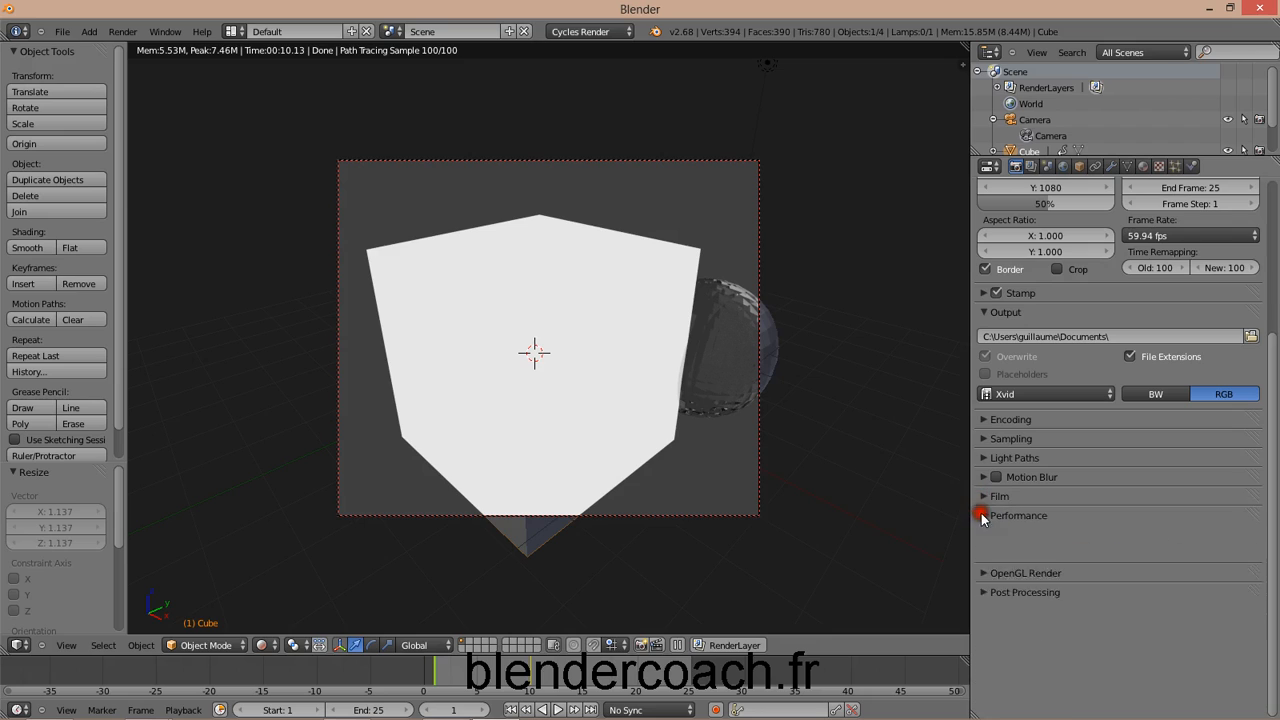
{"action": "left_click", "coordinate": [983, 536]}
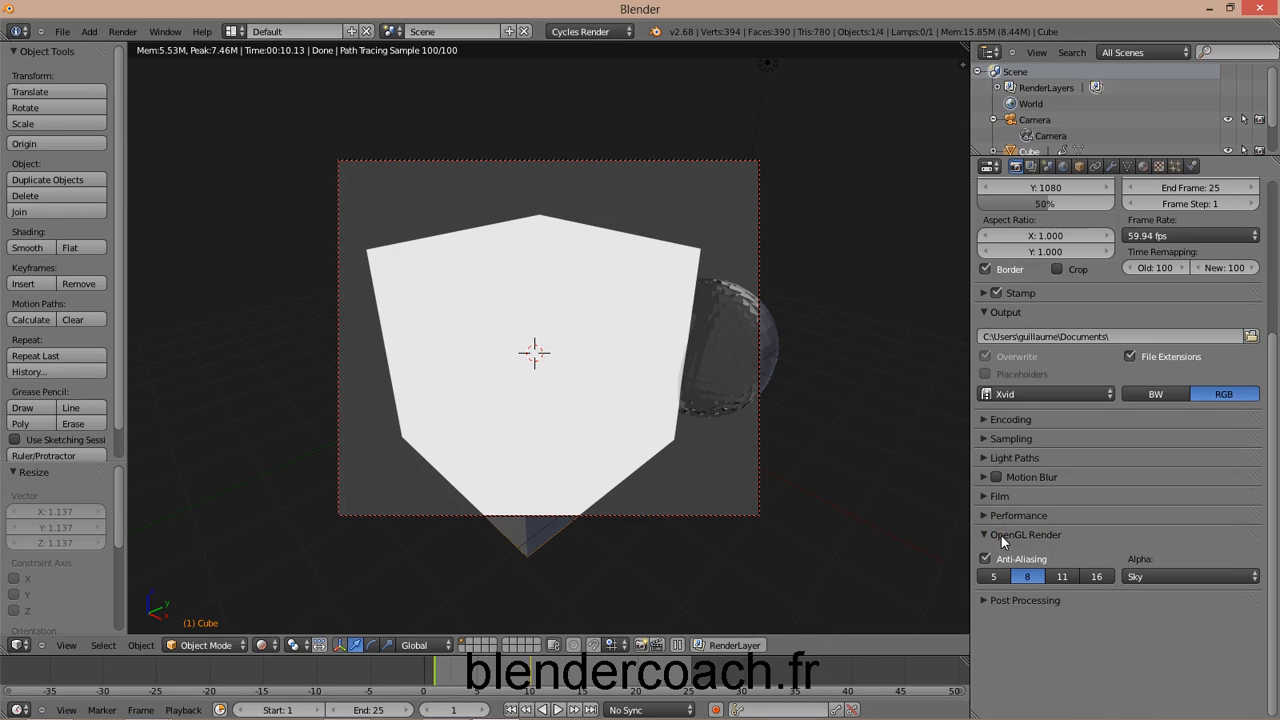
Step: Switch the 3D view's shading from Rendered to Solid
{"action": "left_click", "coordinate": [130, 33]}
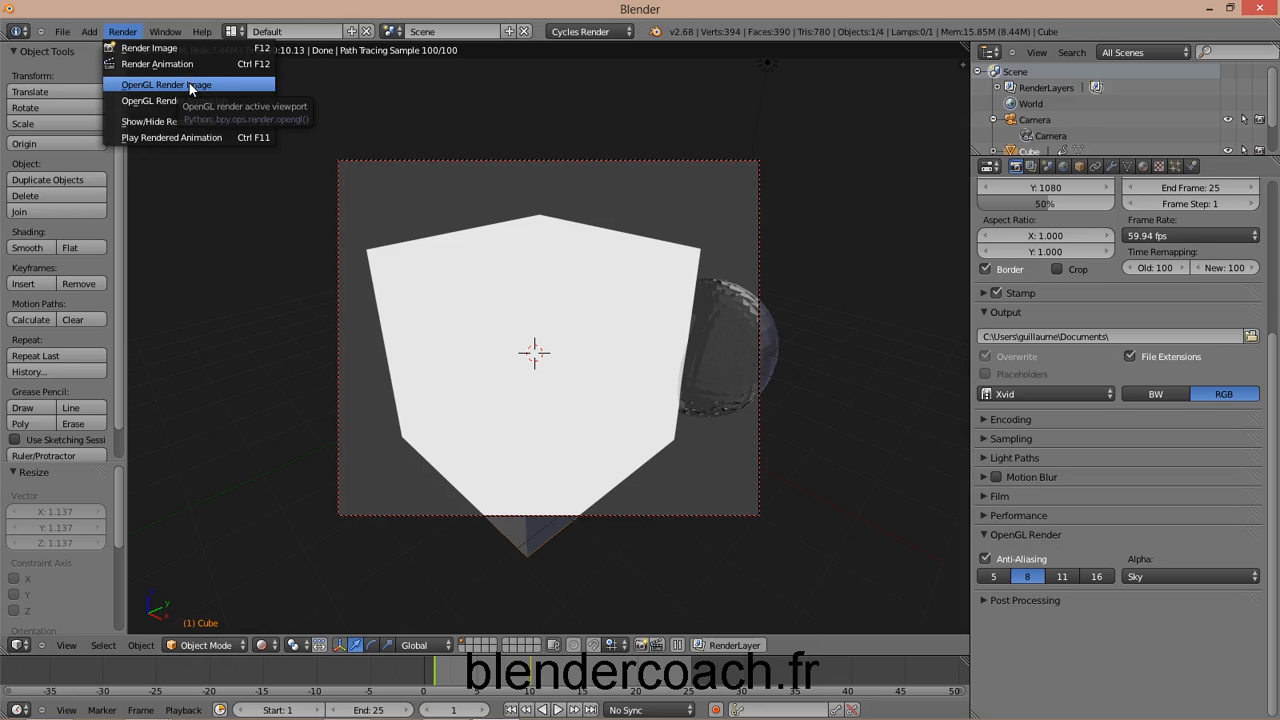
{"action": "left_click", "coordinate": [264, 645]}
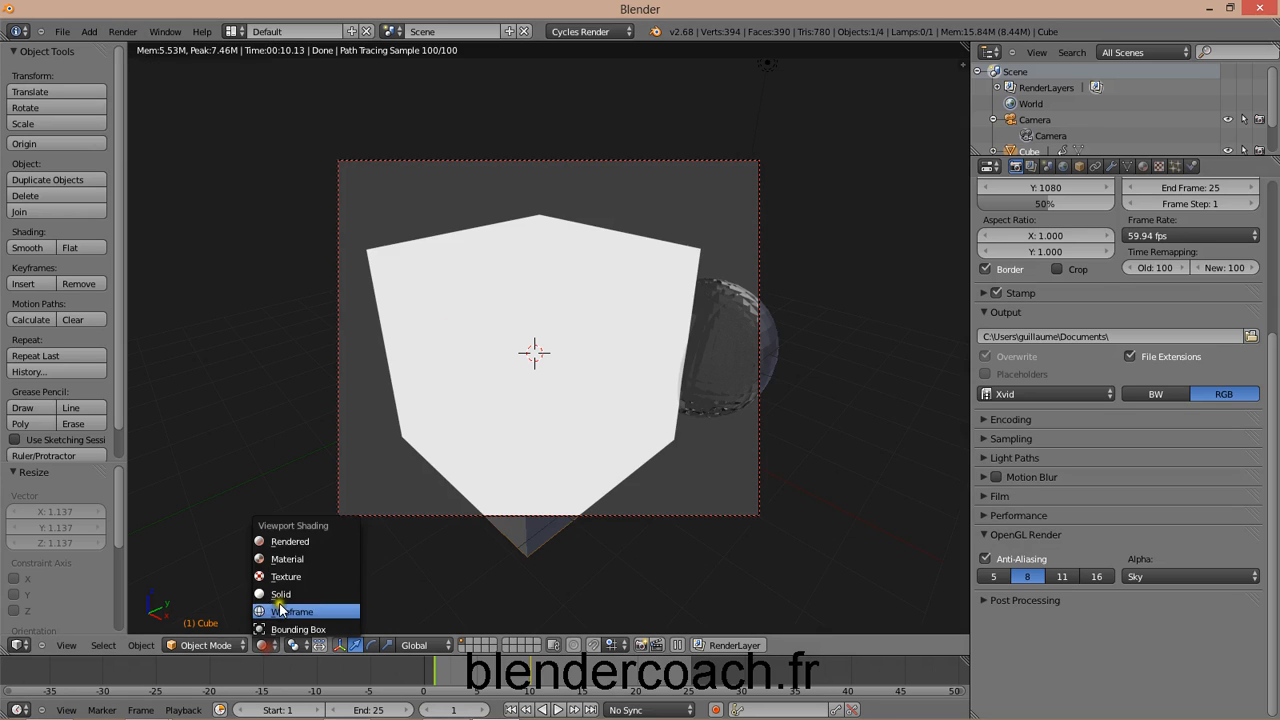
{"action": "left_click", "coordinate": [282, 594]}
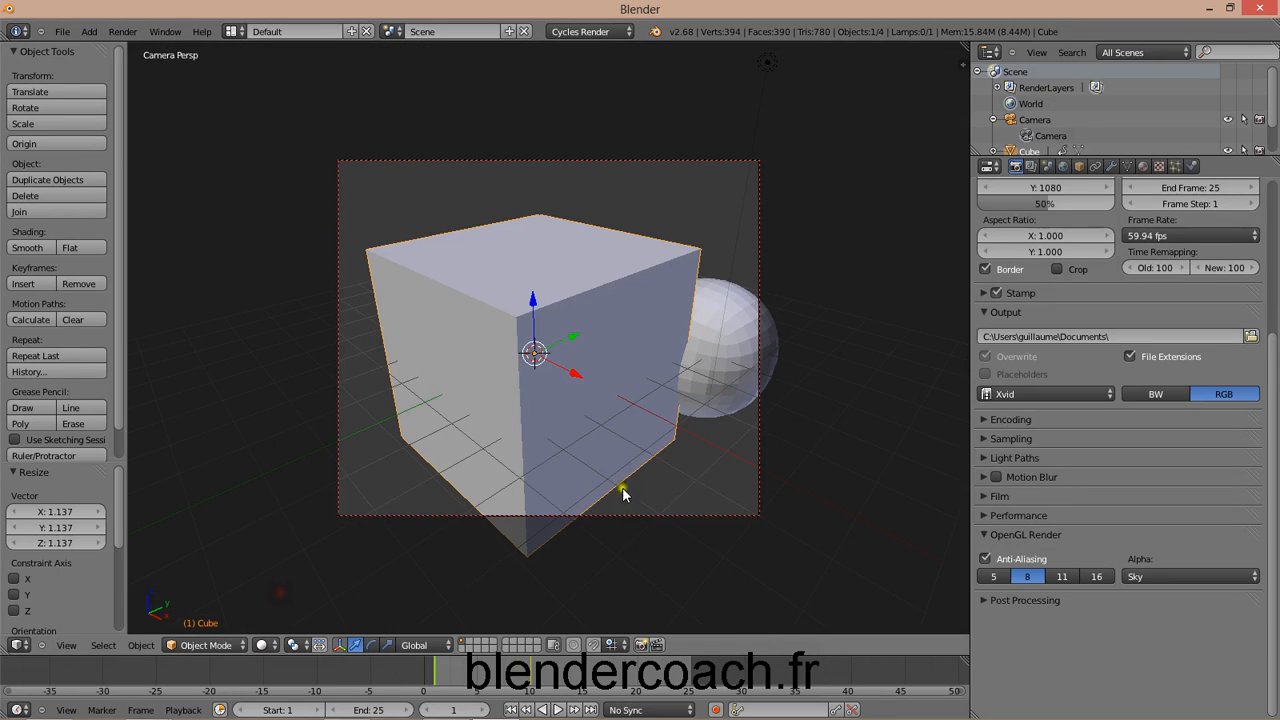
Step: Try an OpenGL image render of the solid camera view twice, closing the render window each time
{"action": "left_click", "coordinate": [123, 31]}
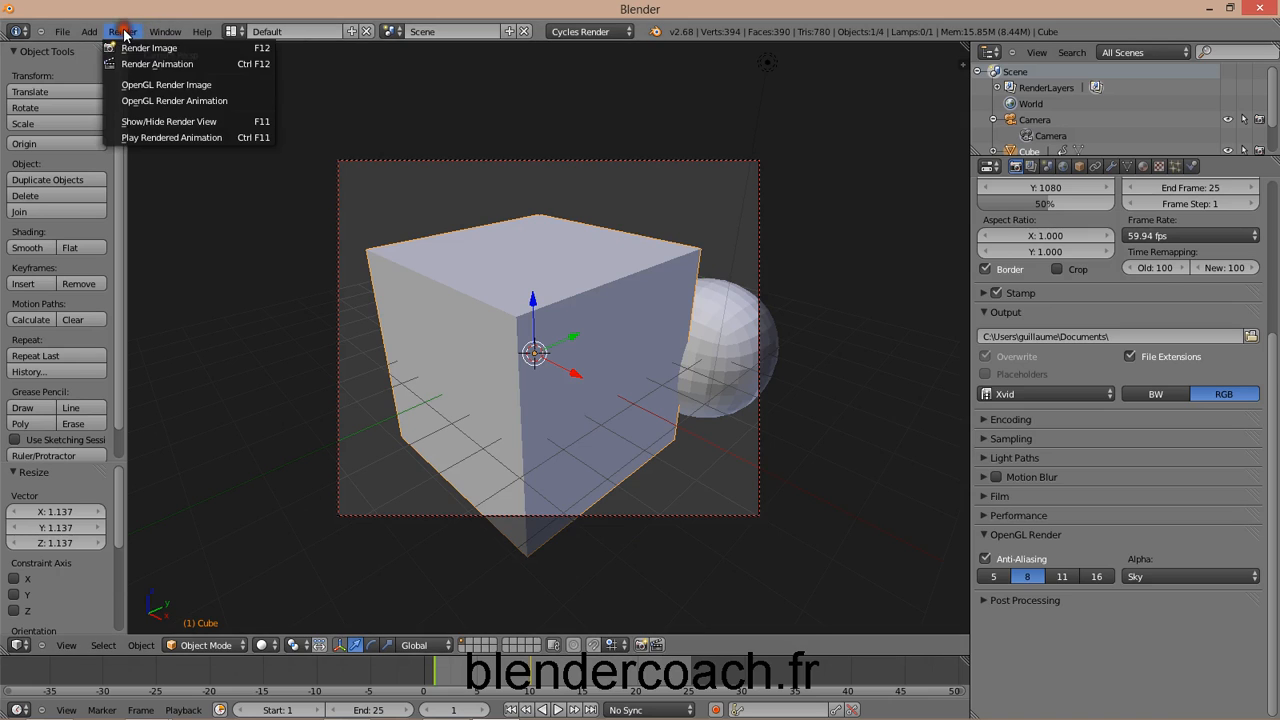
{"action": "left_click", "coordinate": [160, 86]}
{"action": "left_click", "coordinate": [229, 232]}
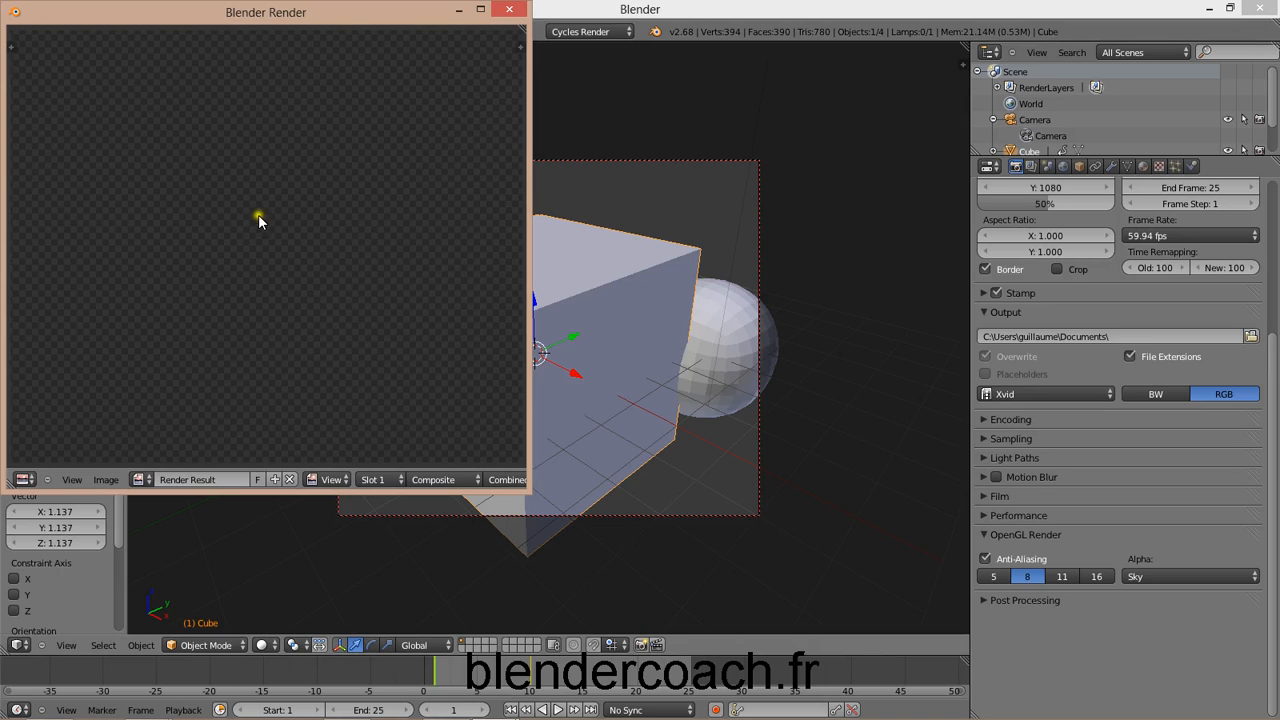
{"action": "left_click", "coordinate": [515, 10]}
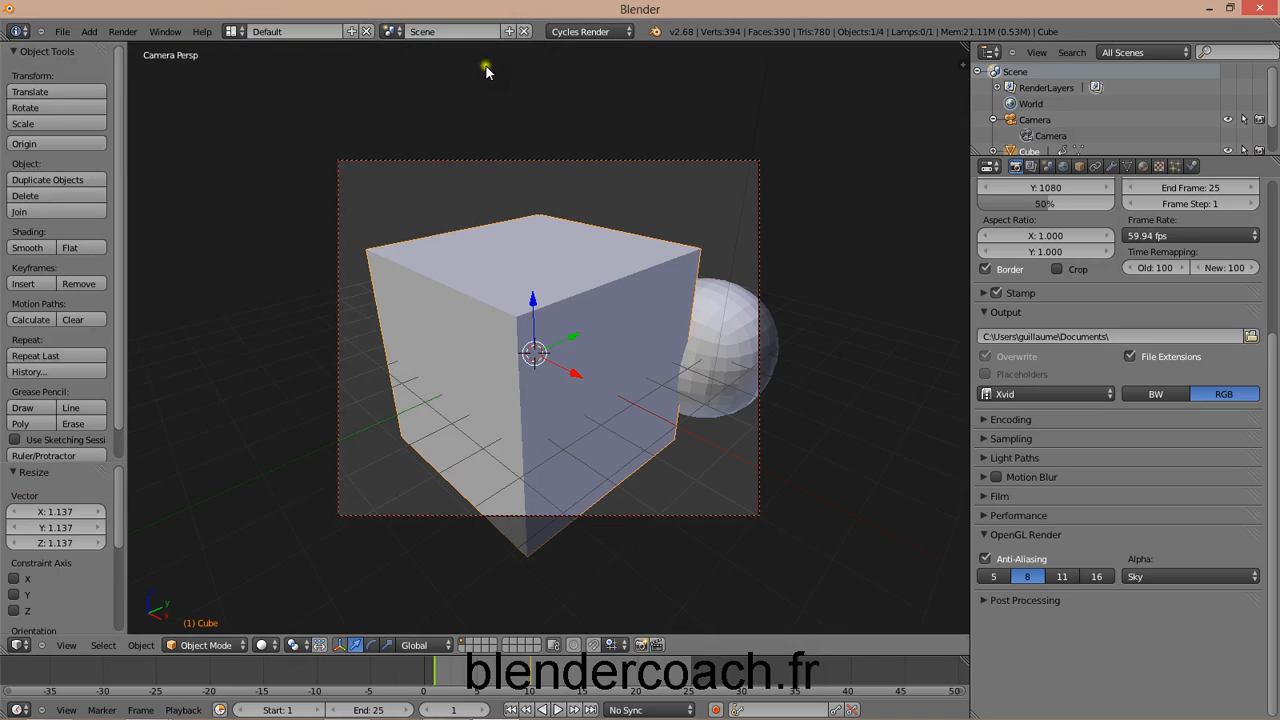
{"action": "left_click", "coordinate": [176, 32]}
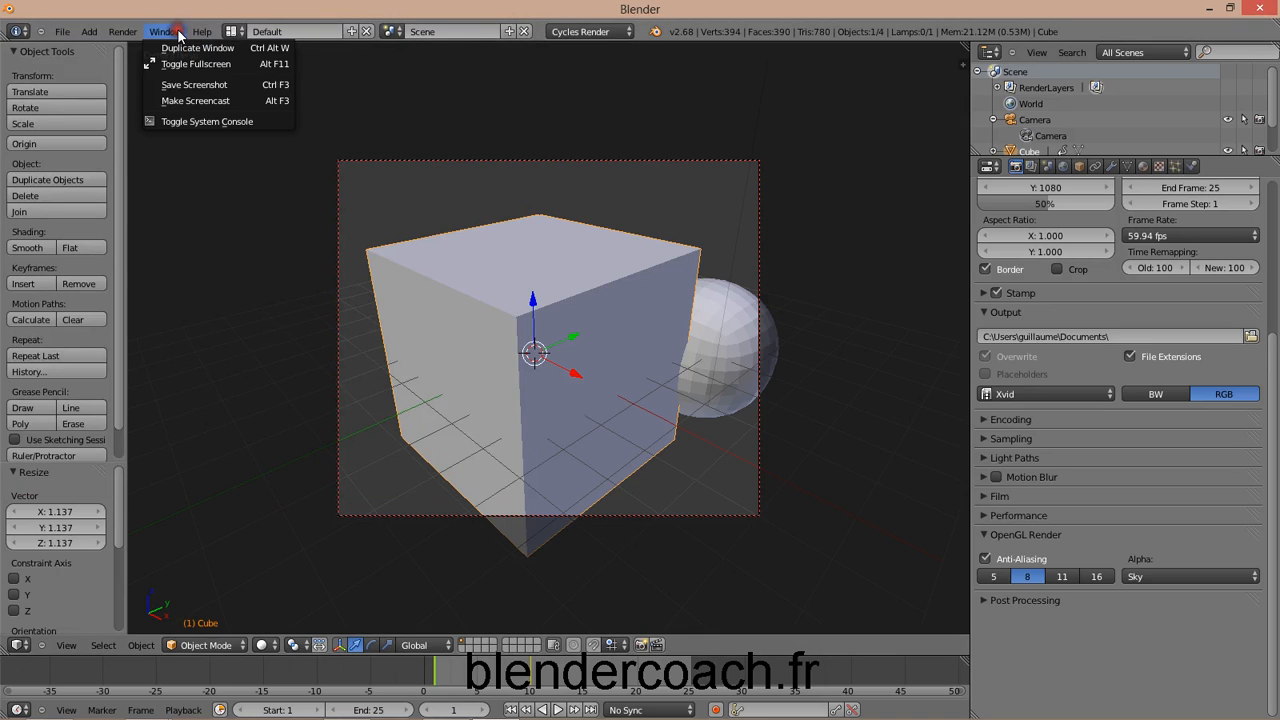
{"action": "left_click", "coordinate": [121, 31]}
{"action": "left_click", "coordinate": [141, 85]}
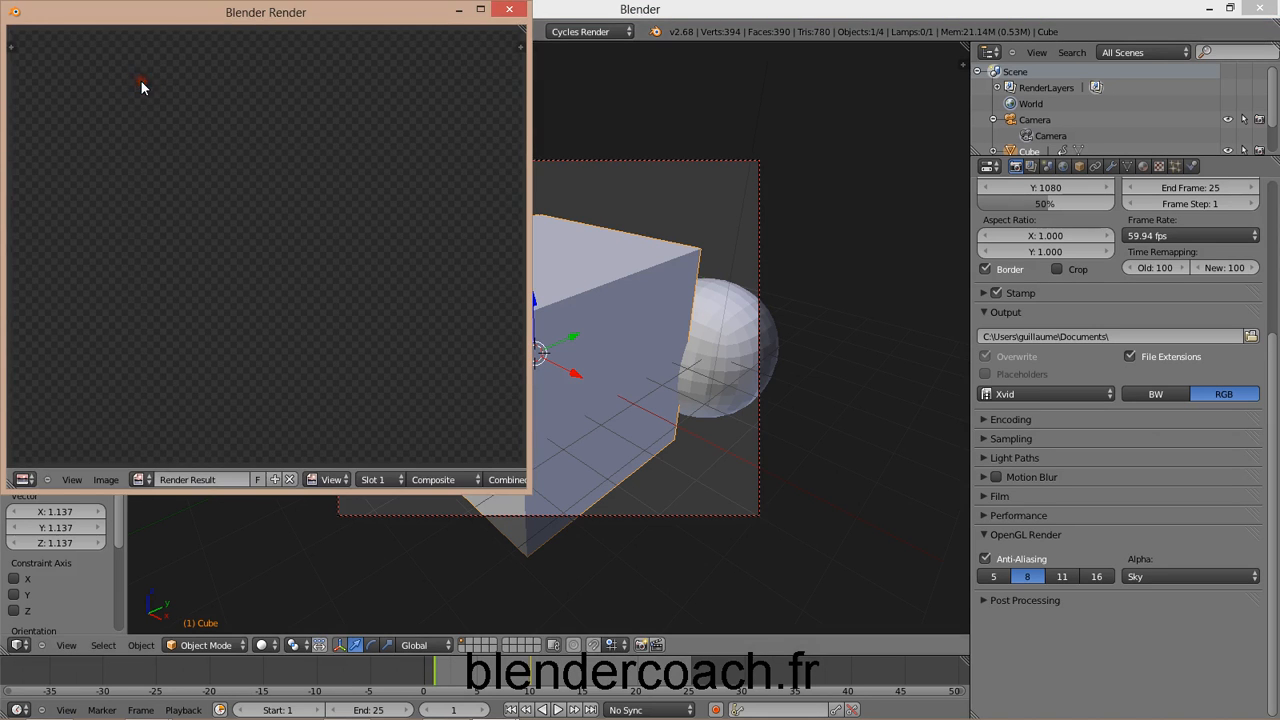
{"action": "left_click", "coordinate": [507, 10]}
Step: Orbit out of the camera view, try an OpenGL image render from the perspective view and close it
{"action": "middle_click_drag", "start_coordinate": [557, 80], "coordinate": [643, 266]}
{"action": "scroll", "coordinate": [643, 224], "scroll_direction": "down", "scroll_amount": 3}
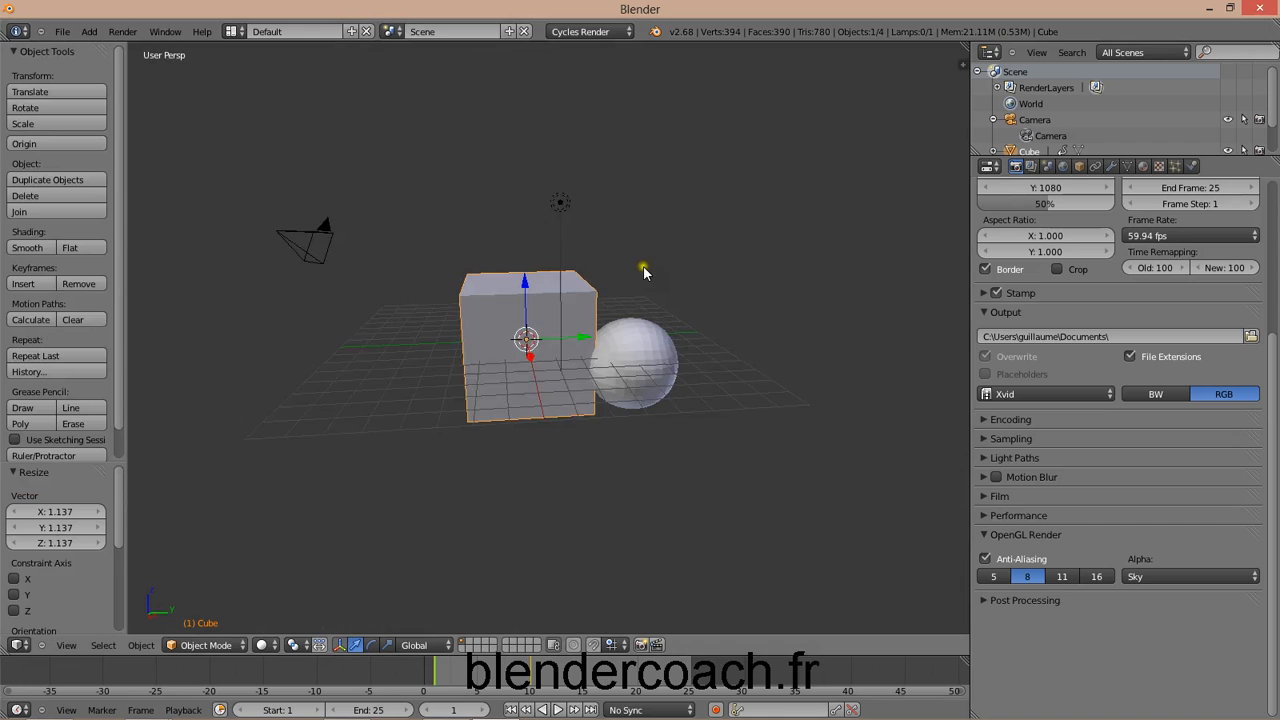
{"action": "left_click", "coordinate": [128, 31]}
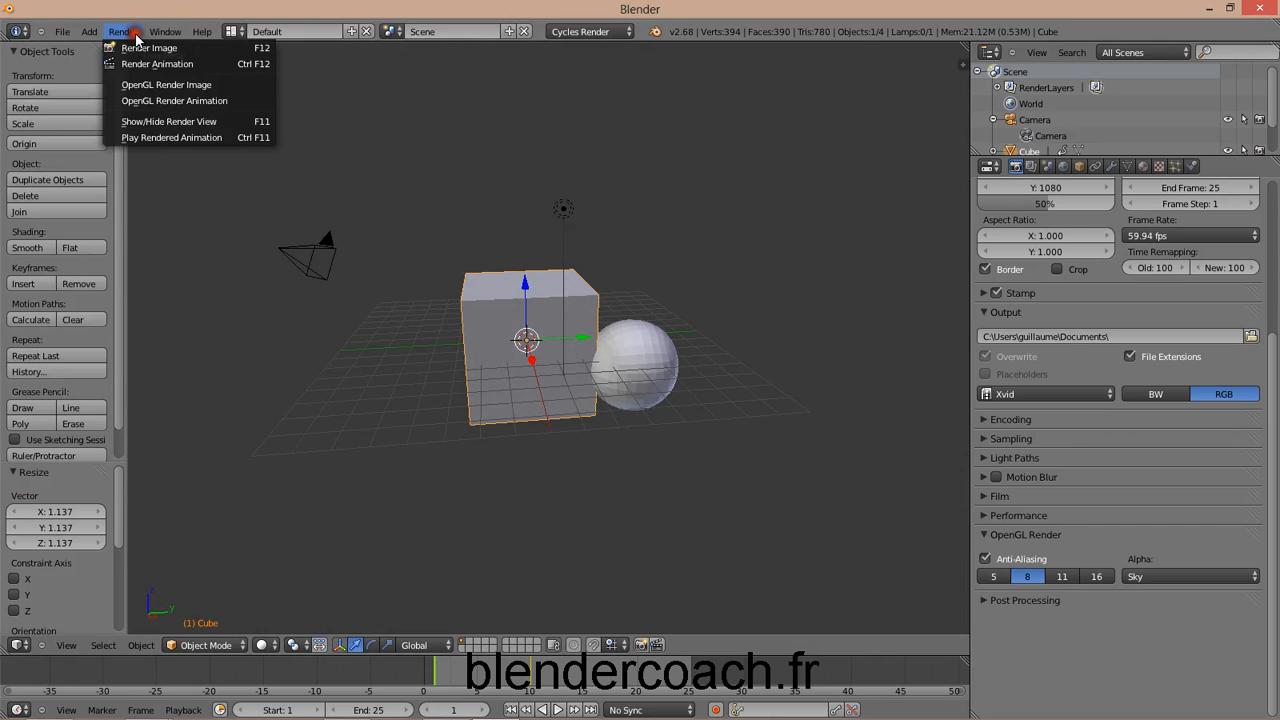
{"action": "left_click", "coordinate": [165, 84]}
{"action": "left_click", "coordinate": [509, 9]}
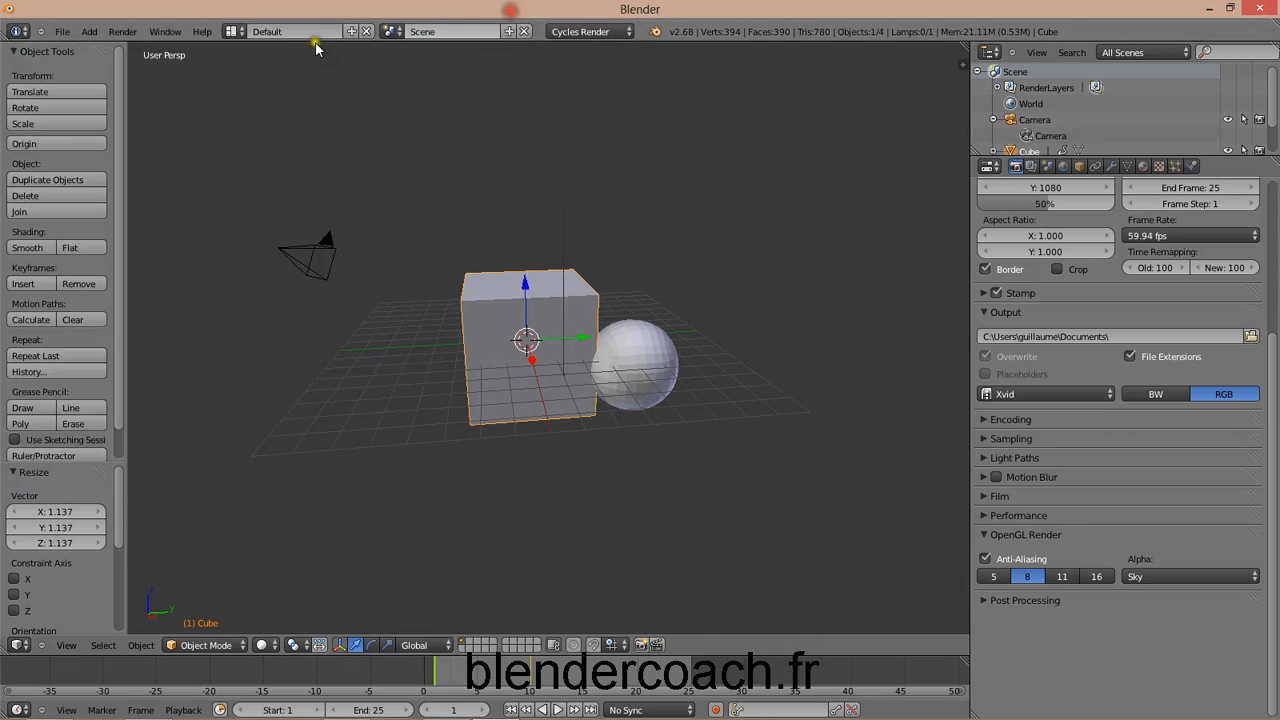
Step: Set the render Display mode to Full Screen and render the frame
{"action": "scroll", "coordinate": [1200, 245], "scroll_direction": "up", "scroll_amount": 5}
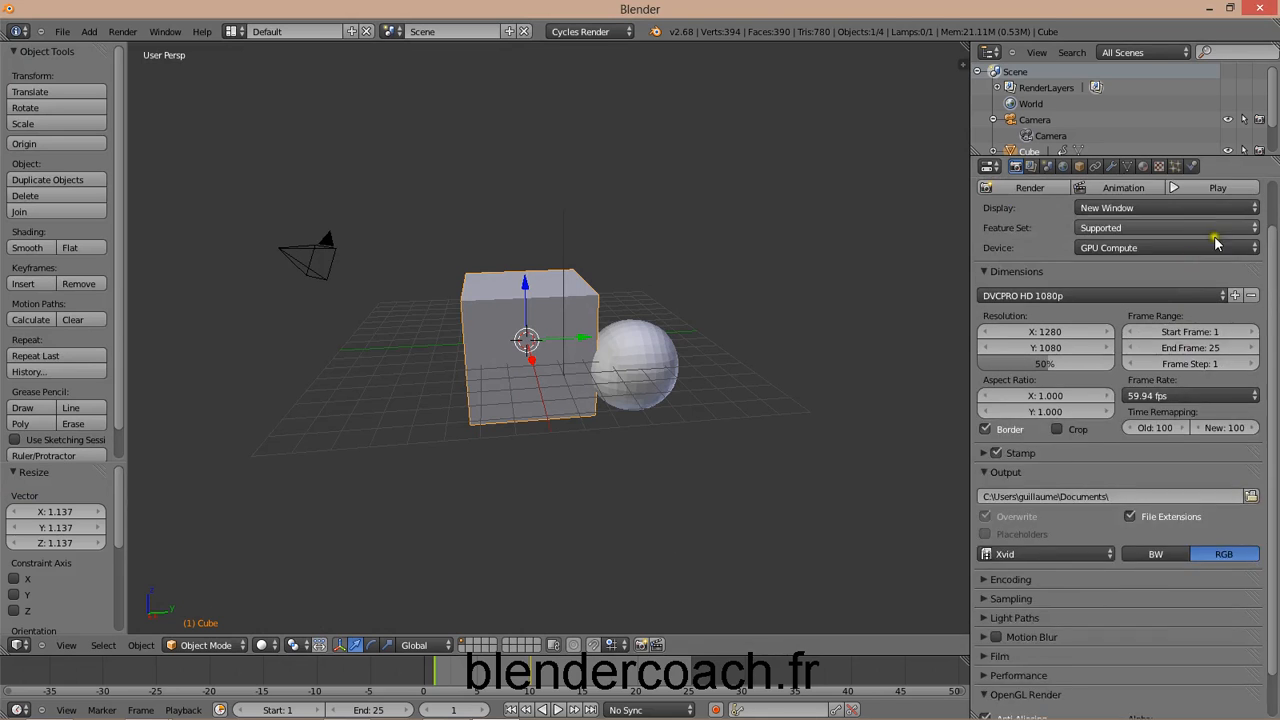
{"action": "left_click", "coordinate": [1117, 262]}
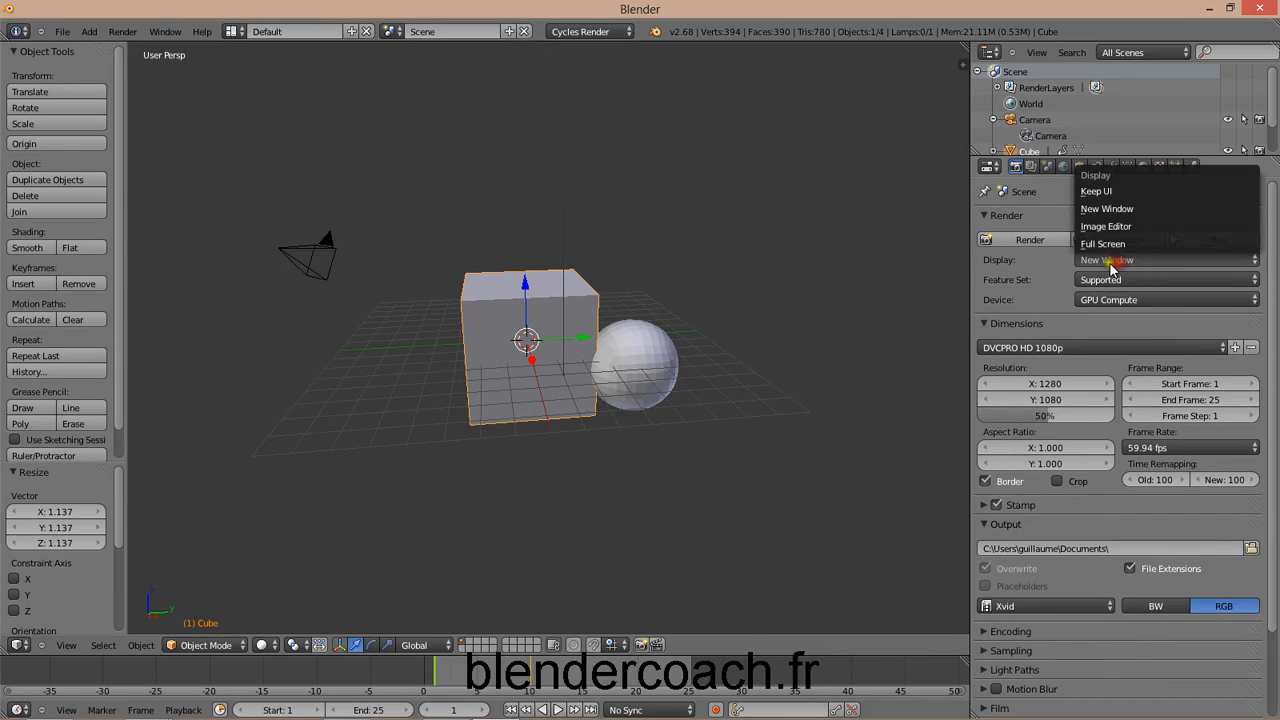
{"action": "left_click", "coordinate": [1110, 246]}
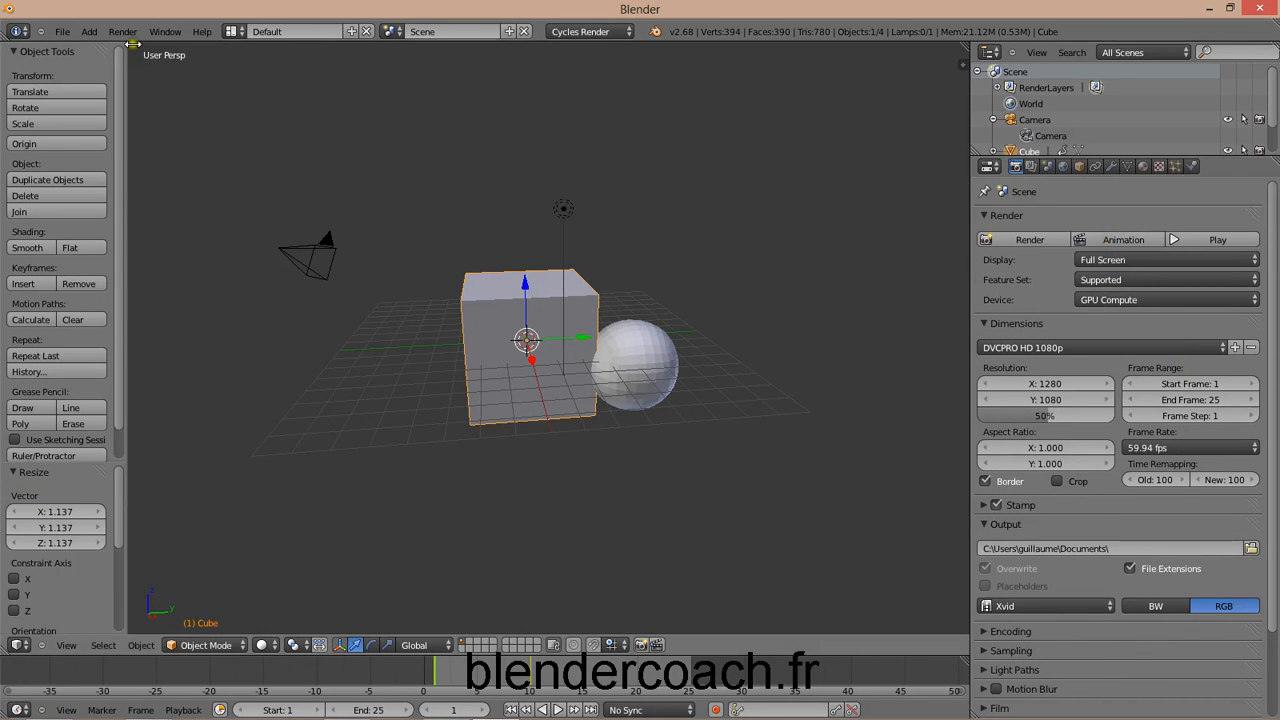
{"action": "key", "text": "F12"}
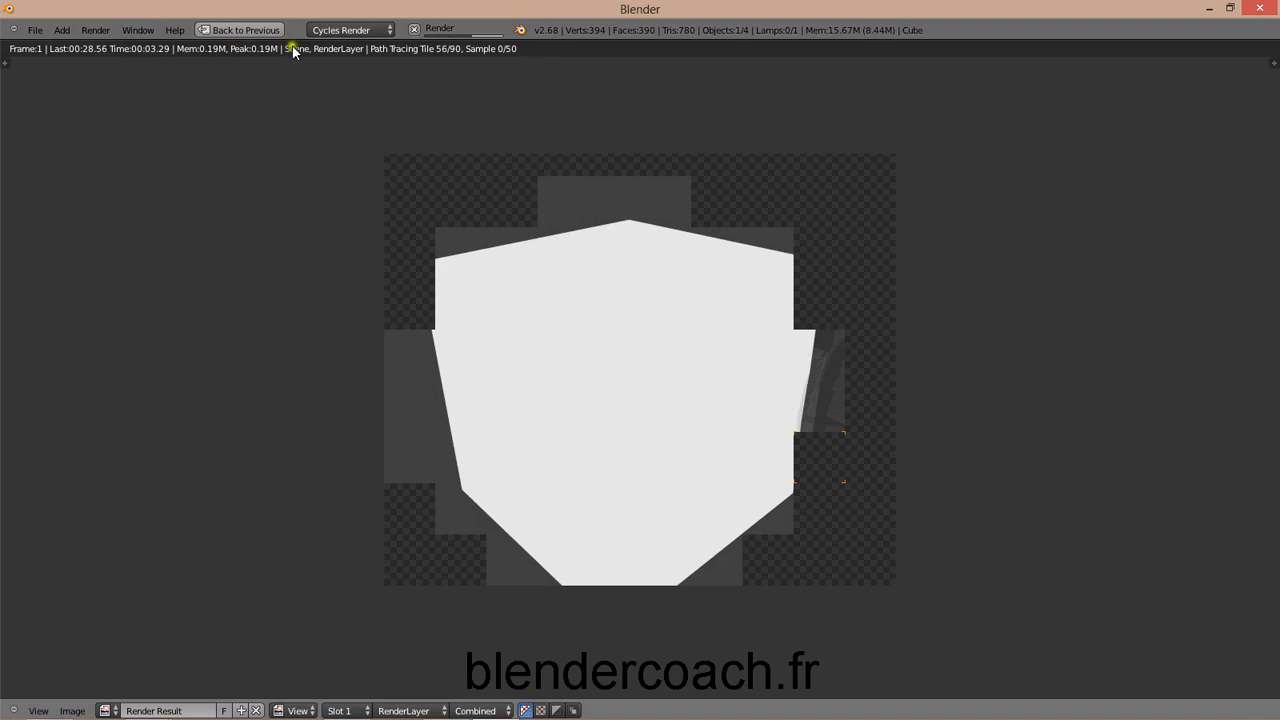
Step: Leave the full-screen render, make an OpenGL image render of the perspective view and return to the 3D view
{"action": "left_click", "coordinate": [205, 31]}
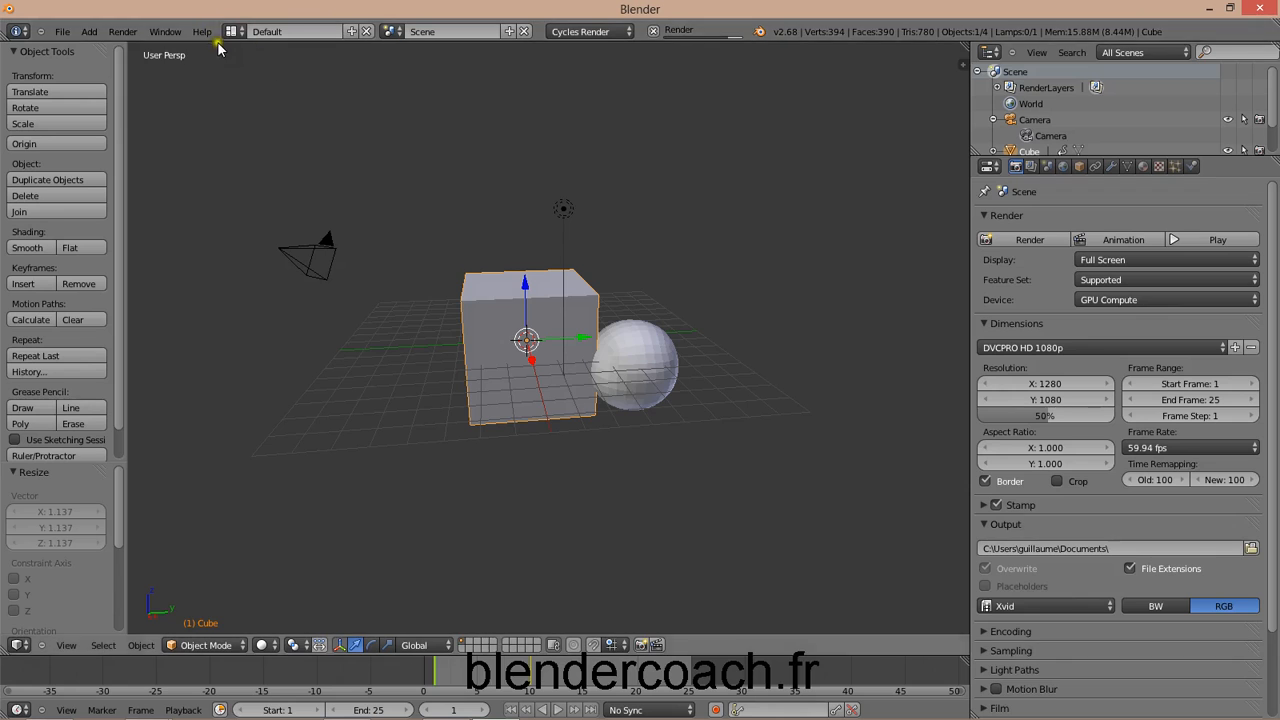
{"action": "left_click", "coordinate": [166, 31]}
{"action": "mouse_move", "coordinate": [124, 33]}
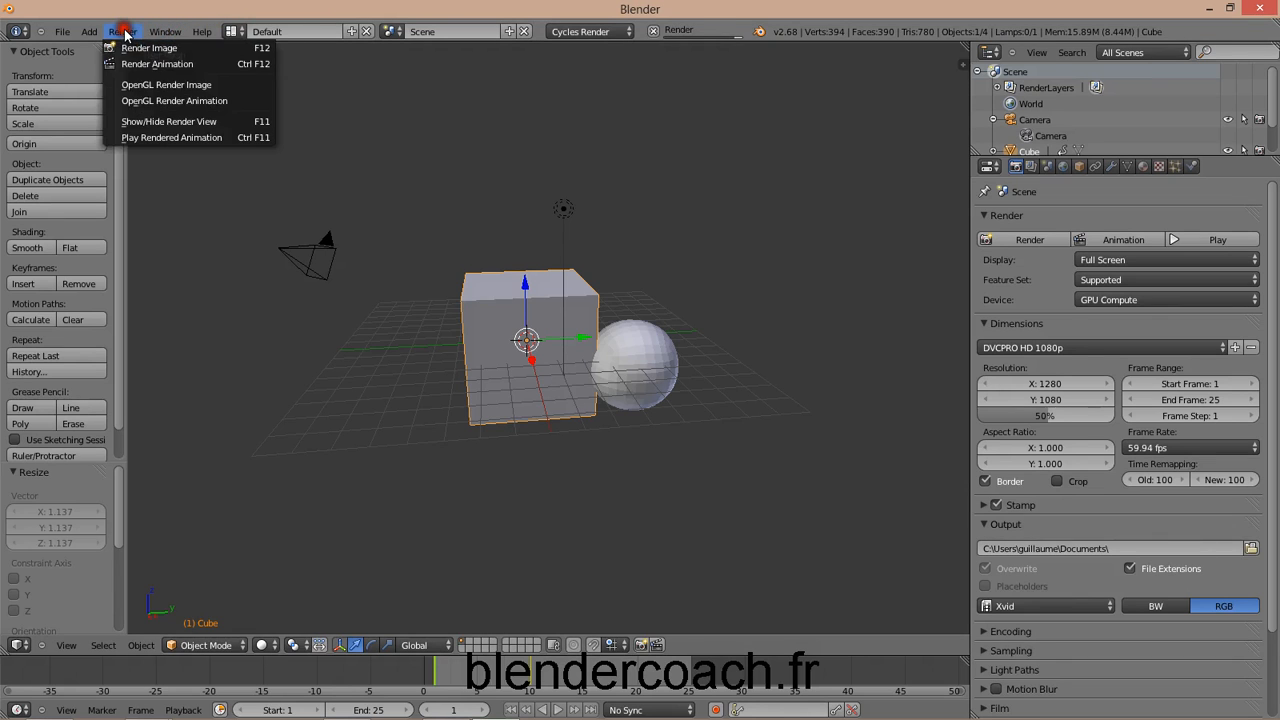
{"action": "left_click", "coordinate": [140, 85]}
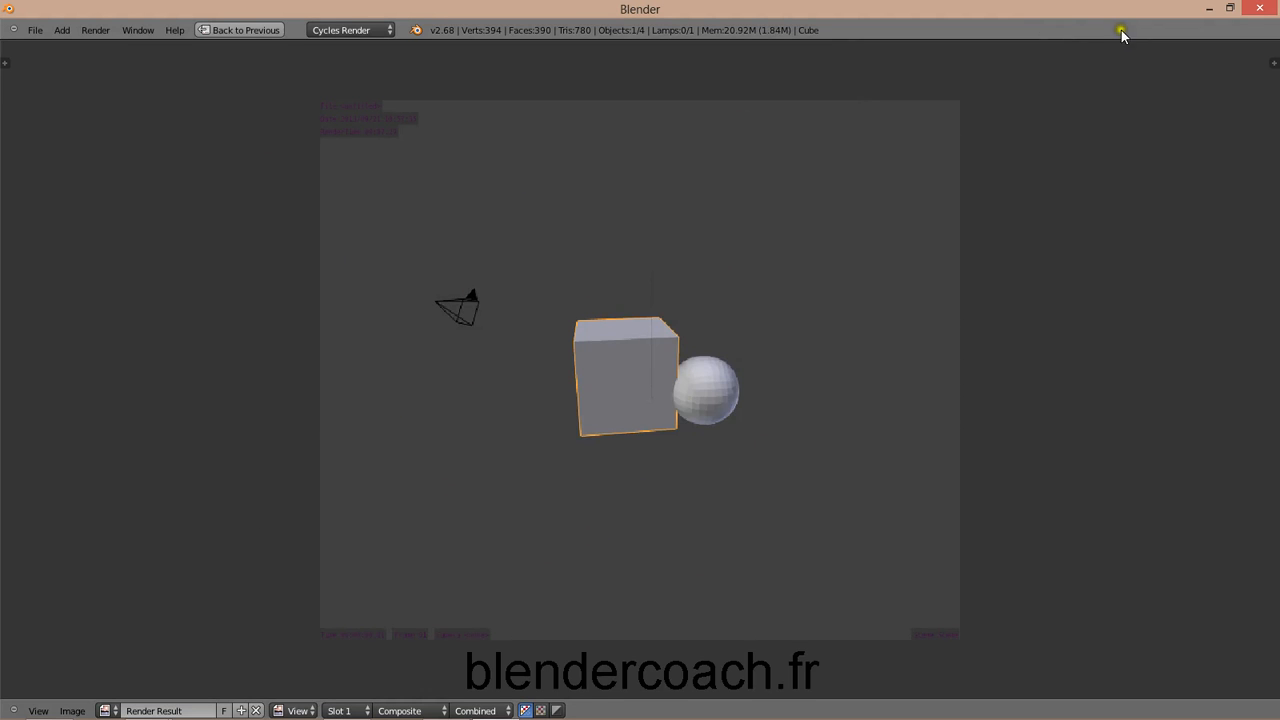
{"action": "left_click", "coordinate": [258, 30]}
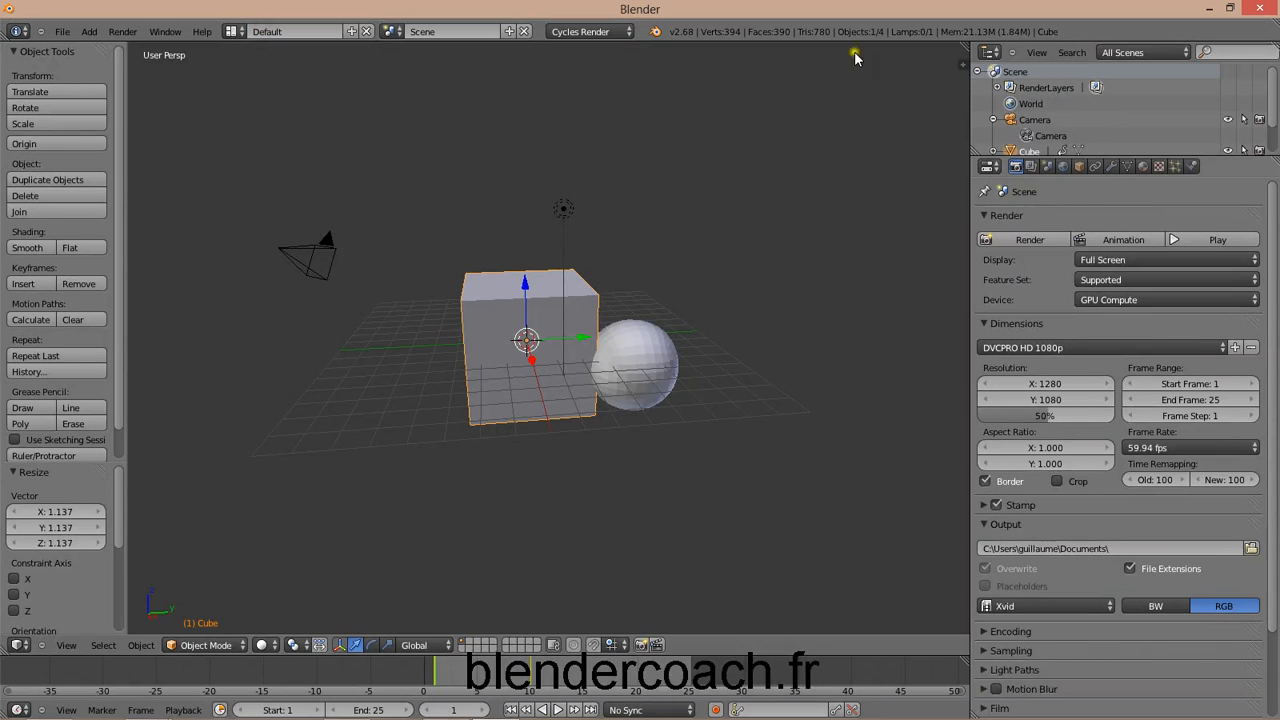
Step: Select the sphere and apply its Subsurf modifier
{"action": "middle_click_drag", "start_coordinate": [487, 400], "coordinate": [543, 400]}
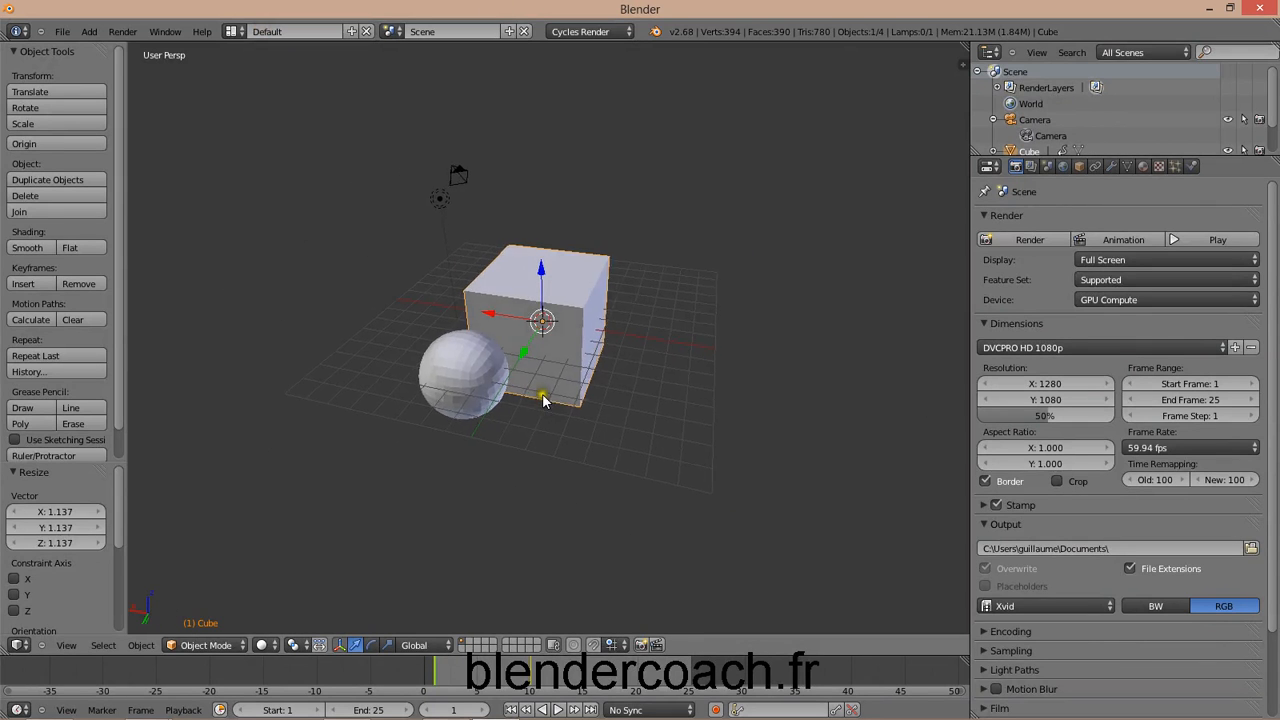
{"action": "middle_click_drag", "start_coordinate": [465, 332], "coordinate": [425, 316]}
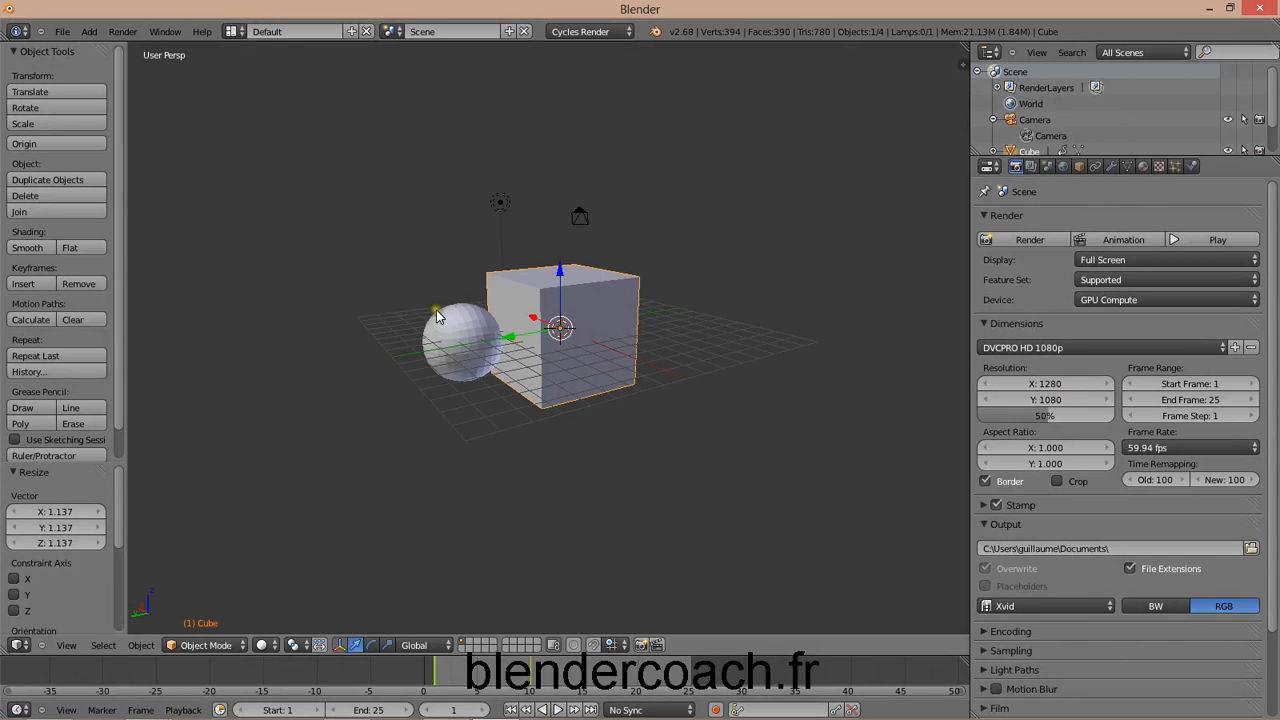
{"action": "middle_click_drag", "start_coordinate": [591, 394], "coordinate": [274, 329]}
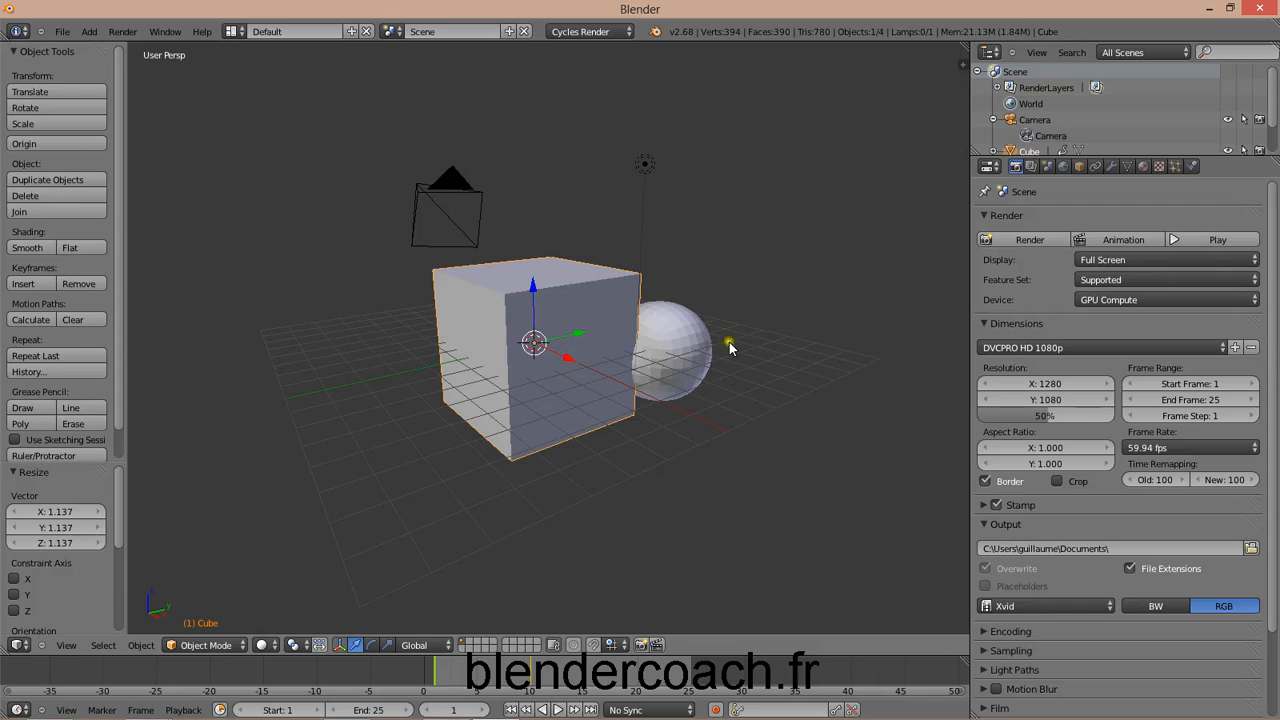
{"action": "middle_click_drag", "start_coordinate": [726, 343], "coordinate": [553, 408]}
{"action": "right_click", "coordinate": [553, 408]}
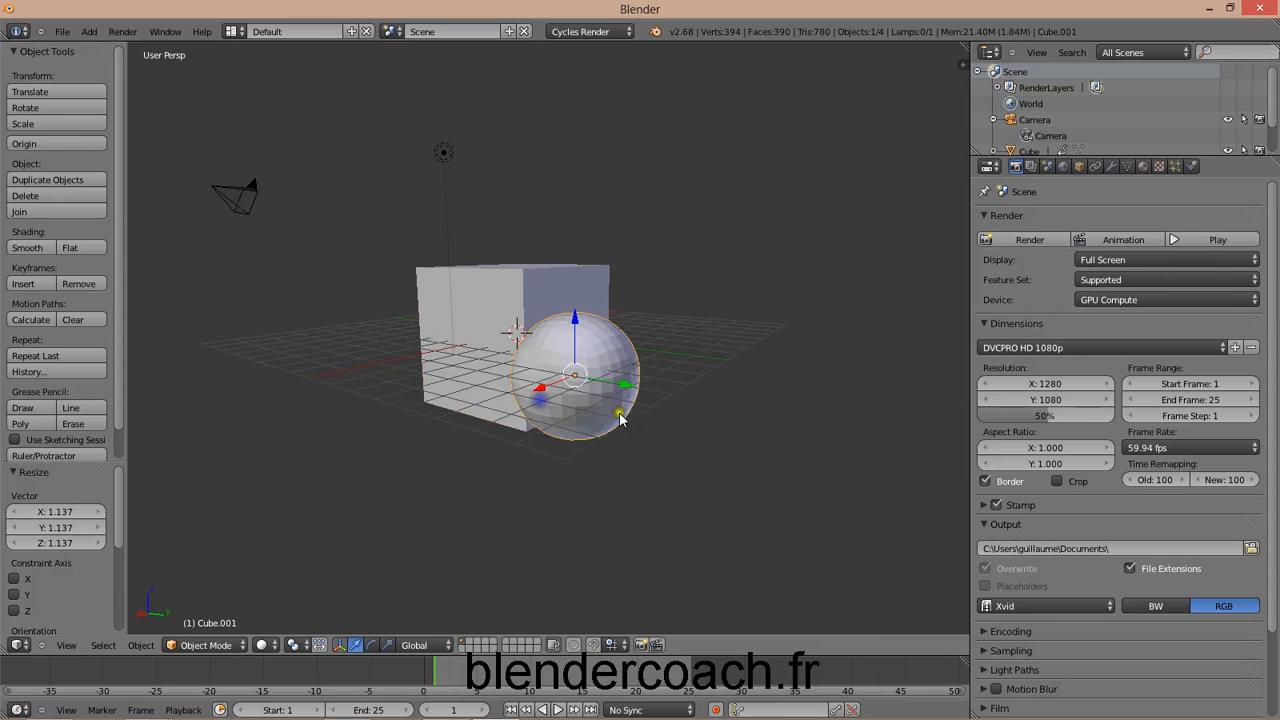
{"action": "key", "text": "Tab"}
{"action": "key", "text": "Tab"}
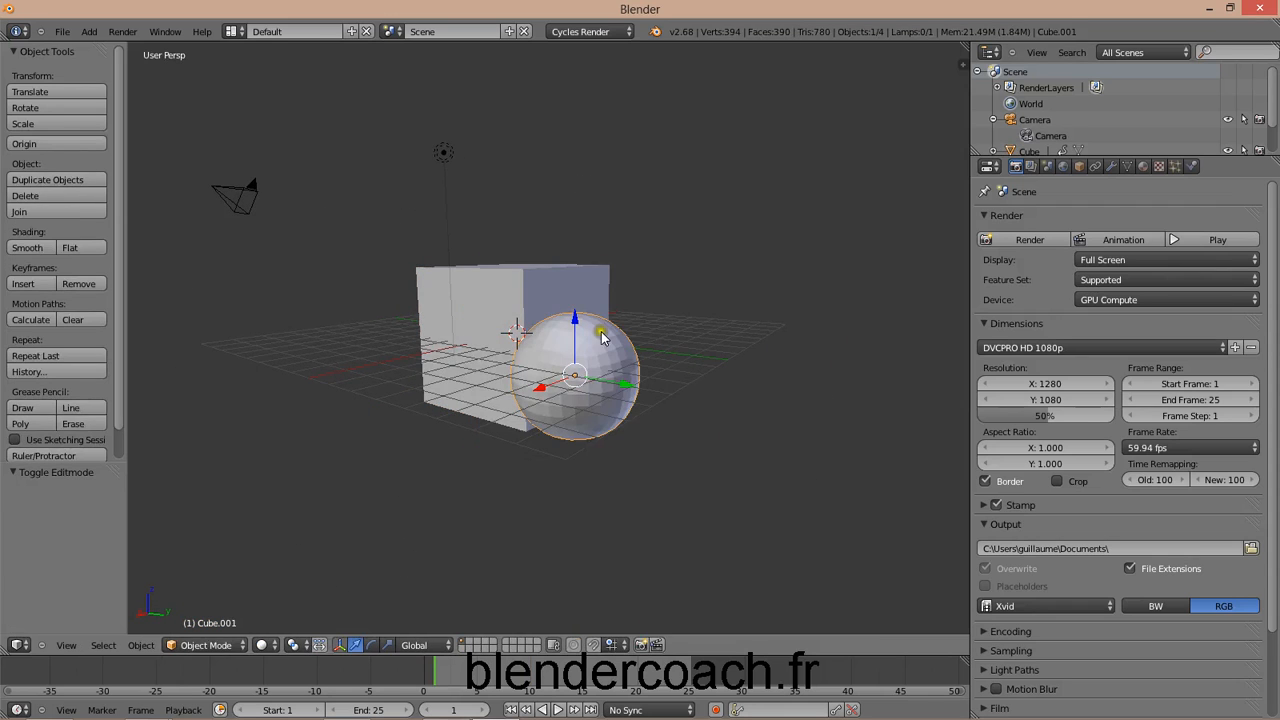
{"action": "left_click", "coordinate": [1113, 167]}
{"action": "left_click", "coordinate": [1071, 273]}
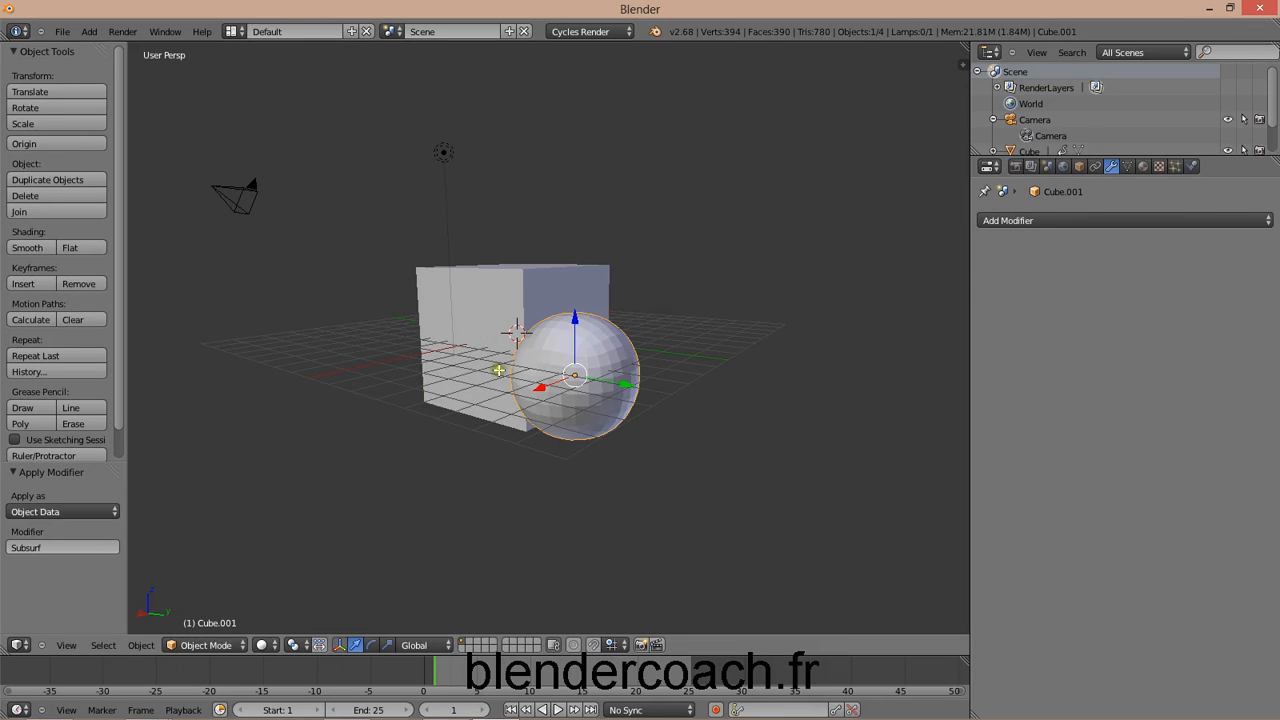
Step: Put the sphere in Edit Mode, make an OpenGL image render of its wireframe mesh and return to the 3D view
{"action": "key", "text": "Tab"}
{"action": "scroll", "coordinate": [534, 362], "scroll_direction": "up", "scroll_amount": 3}
{"action": "middle_click_drag", "start_coordinate": [531, 369], "coordinate": [564, 388]}
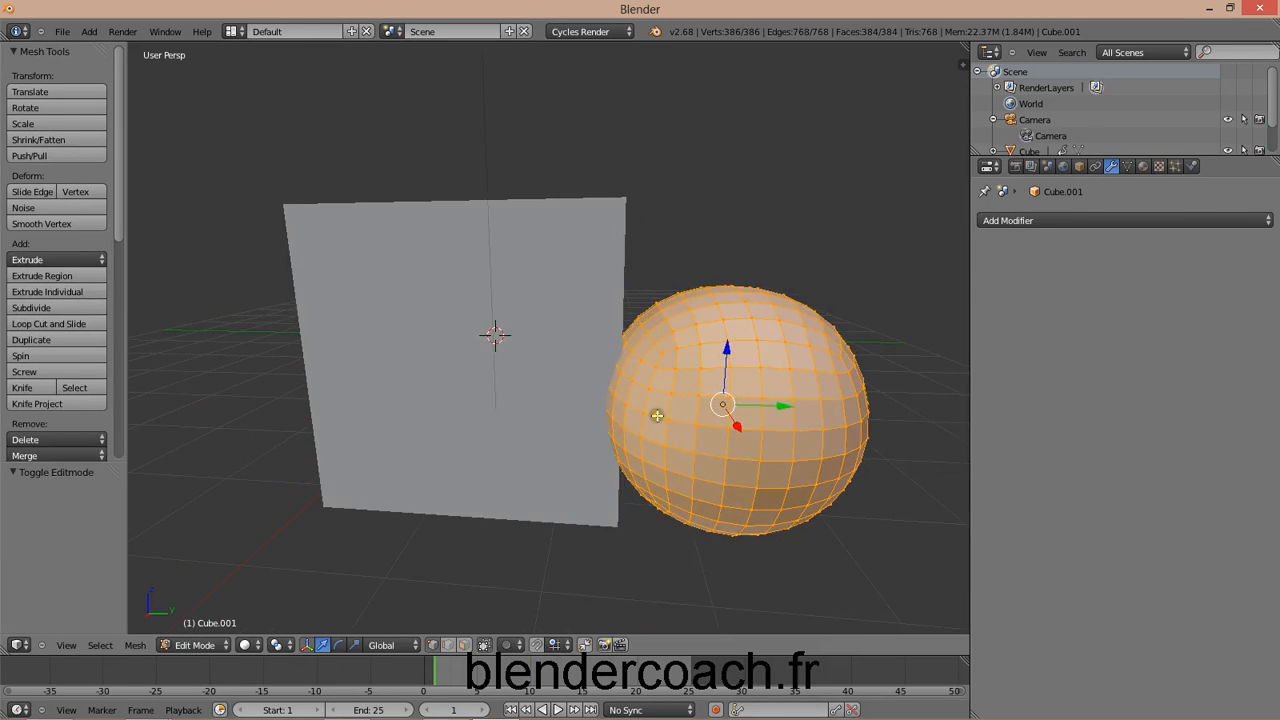
{"action": "middle_click_drag", "start_coordinate": [726, 401], "coordinate": [760, 395]}
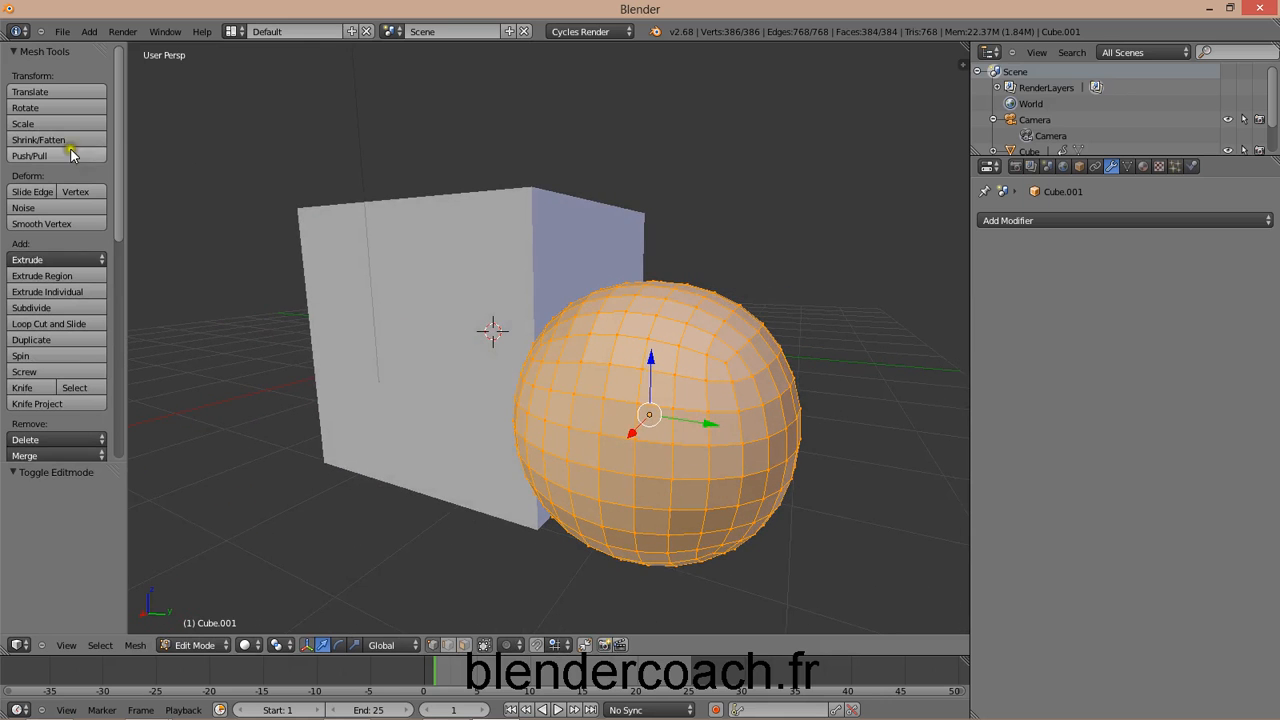
{"action": "left_click", "coordinate": [122, 32]}
{"action": "left_click", "coordinate": [162, 85]}
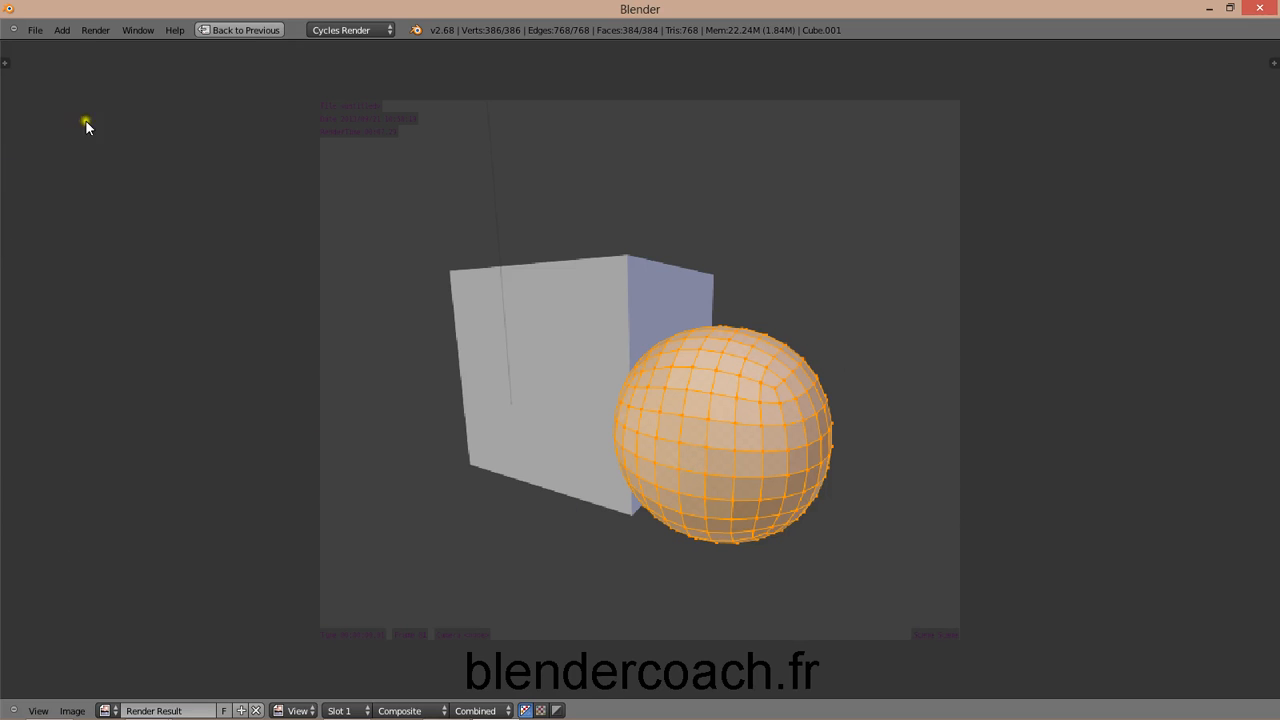
{"action": "left_click", "coordinate": [206, 29]}
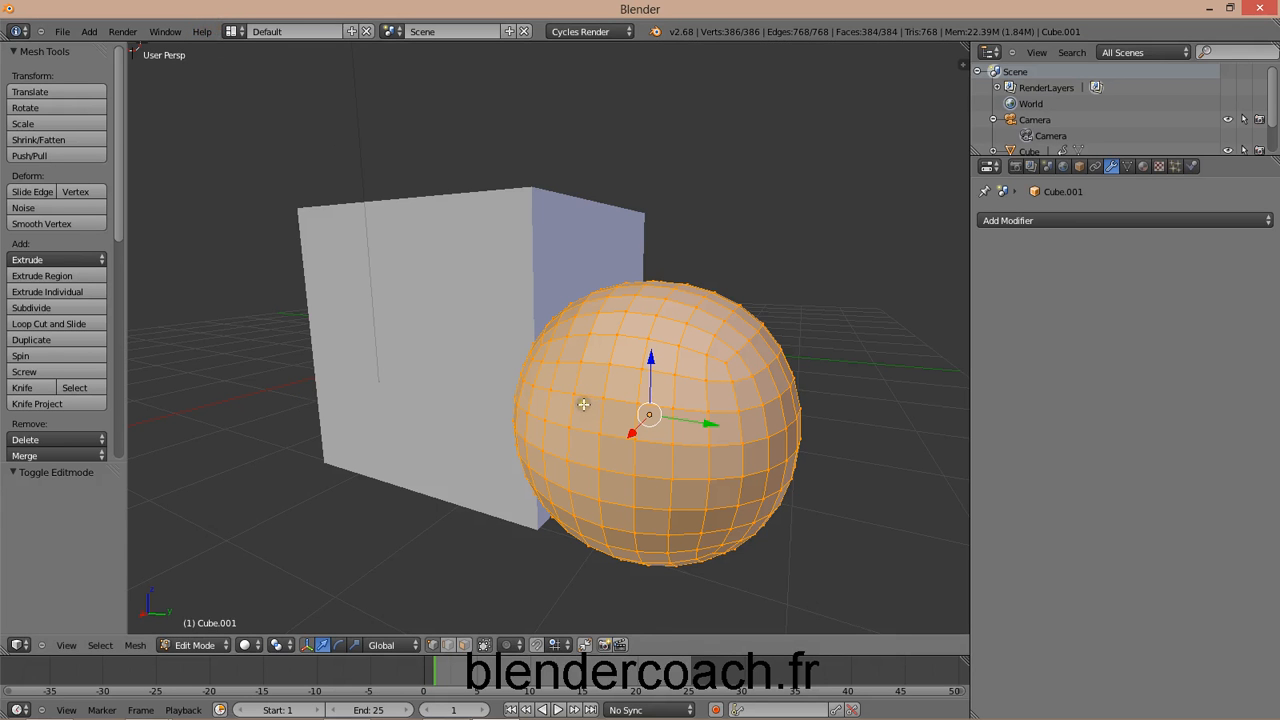
Step: Return the sphere to Object Mode and enable Matcap in the 3D view's Display settings
{"action": "key", "text": "Tab"}
{"action": "key", "text": "n"}
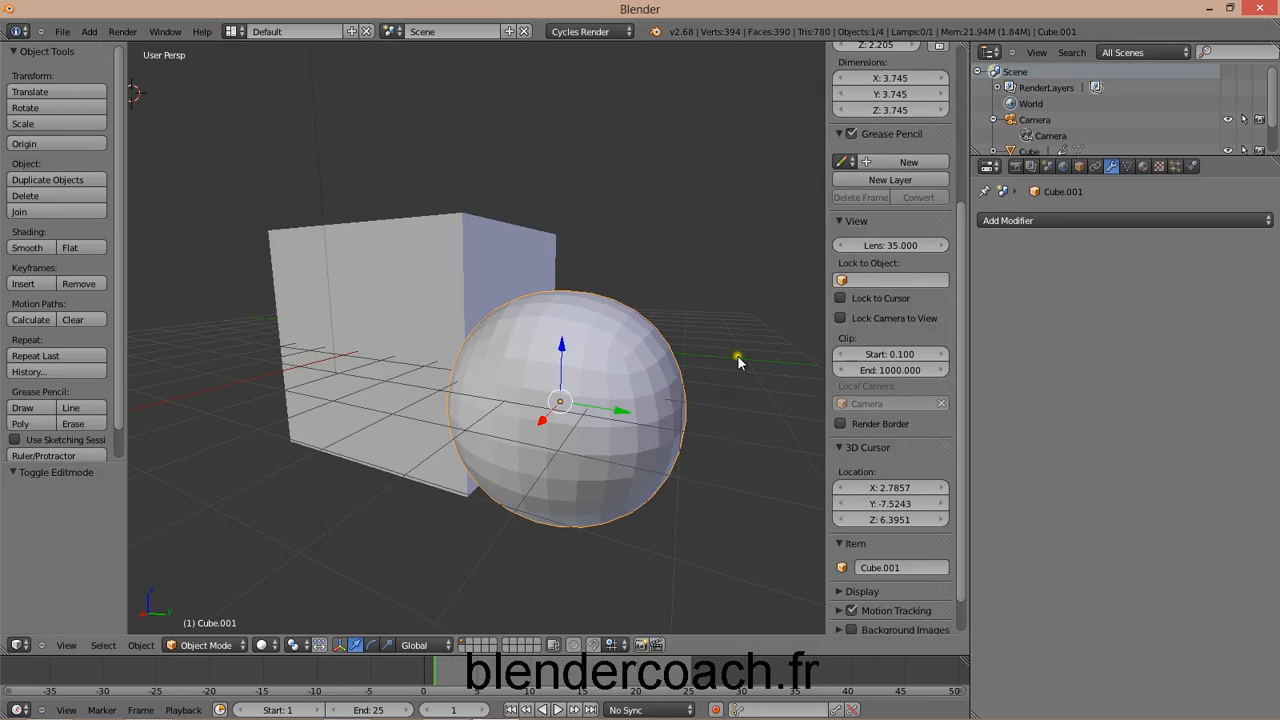
{"action": "scroll", "coordinate": [737, 357], "scroll_direction": "down", "scroll_amount": 6}
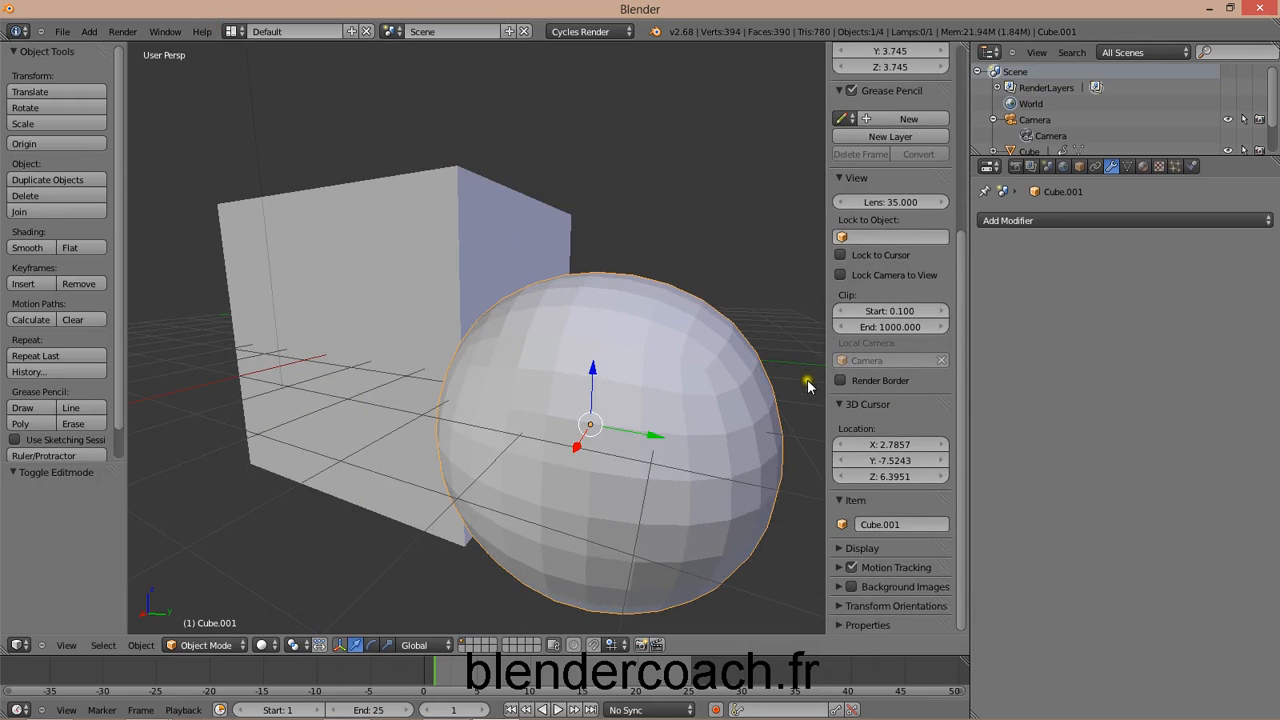
{"action": "left_click", "coordinate": [848, 549]}
{"action": "scroll", "coordinate": [885, 430], "scroll_direction": "down", "scroll_amount": 5}
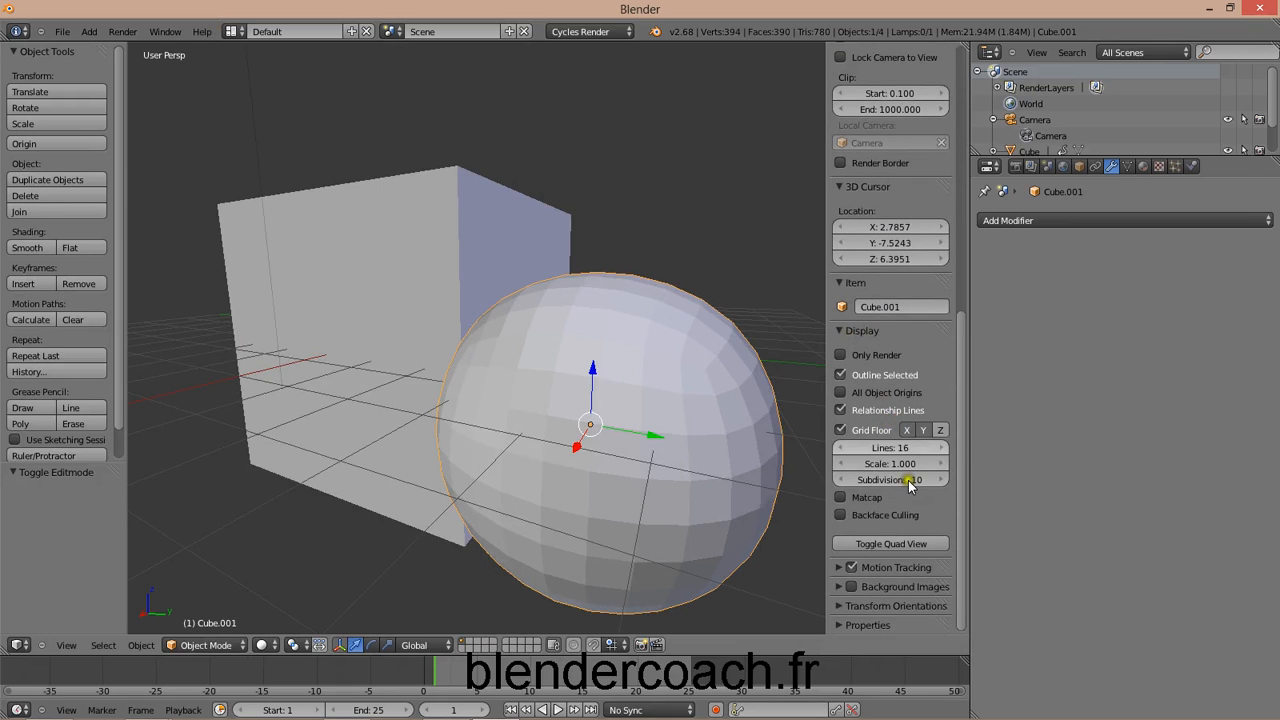
{"action": "left_click", "coordinate": [841, 498]}
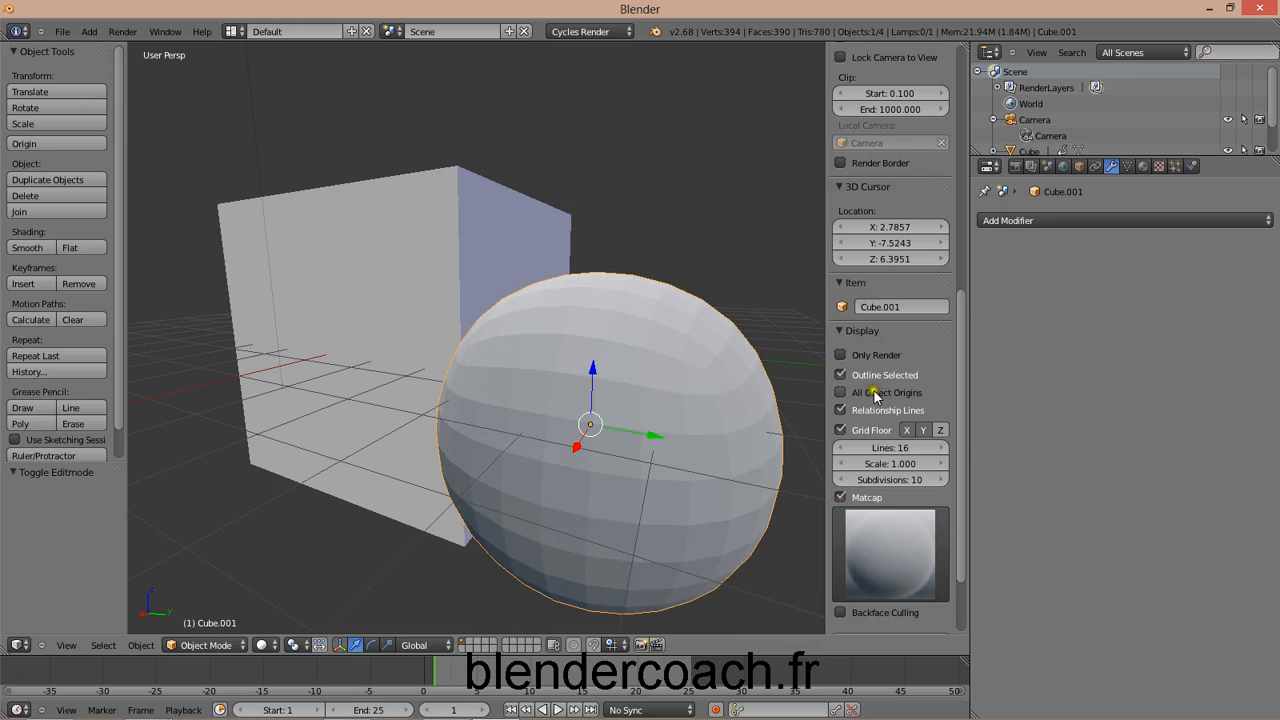
{"action": "scroll", "coordinate": [878, 442], "scroll_direction": "down", "scroll_amount": 2}
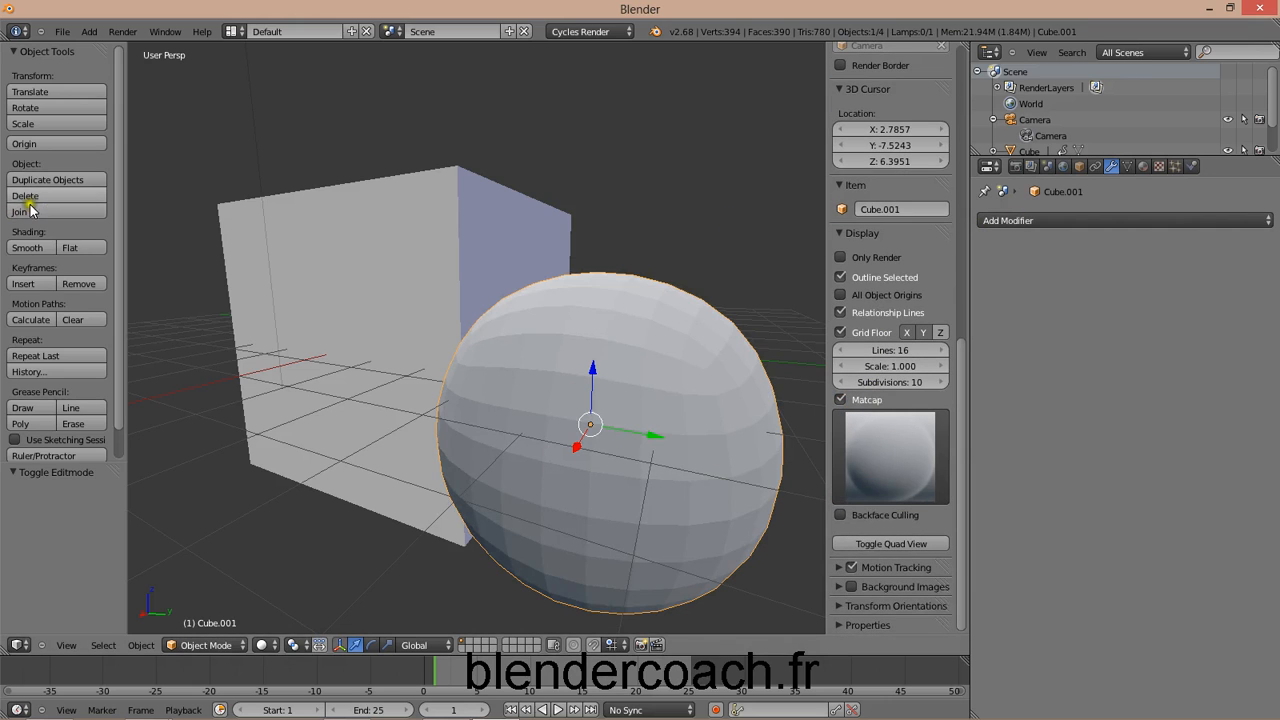
Step: Shade the sphere smooth and give it a level 3 subdivision surface
{"action": "left_click", "coordinate": [38, 248]}
{"action": "key", "text": "ctrl+3"}
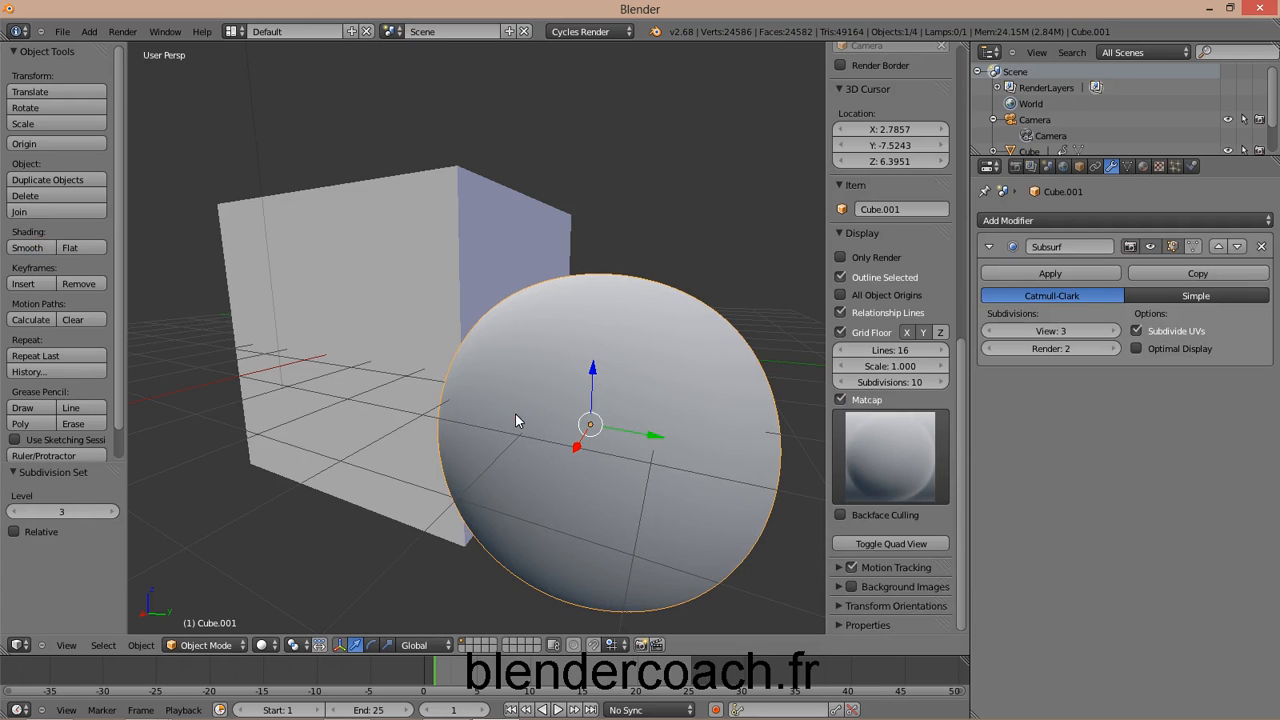
{"action": "middle_click_drag", "start_coordinate": [505, 368], "coordinate": [505, 402]}
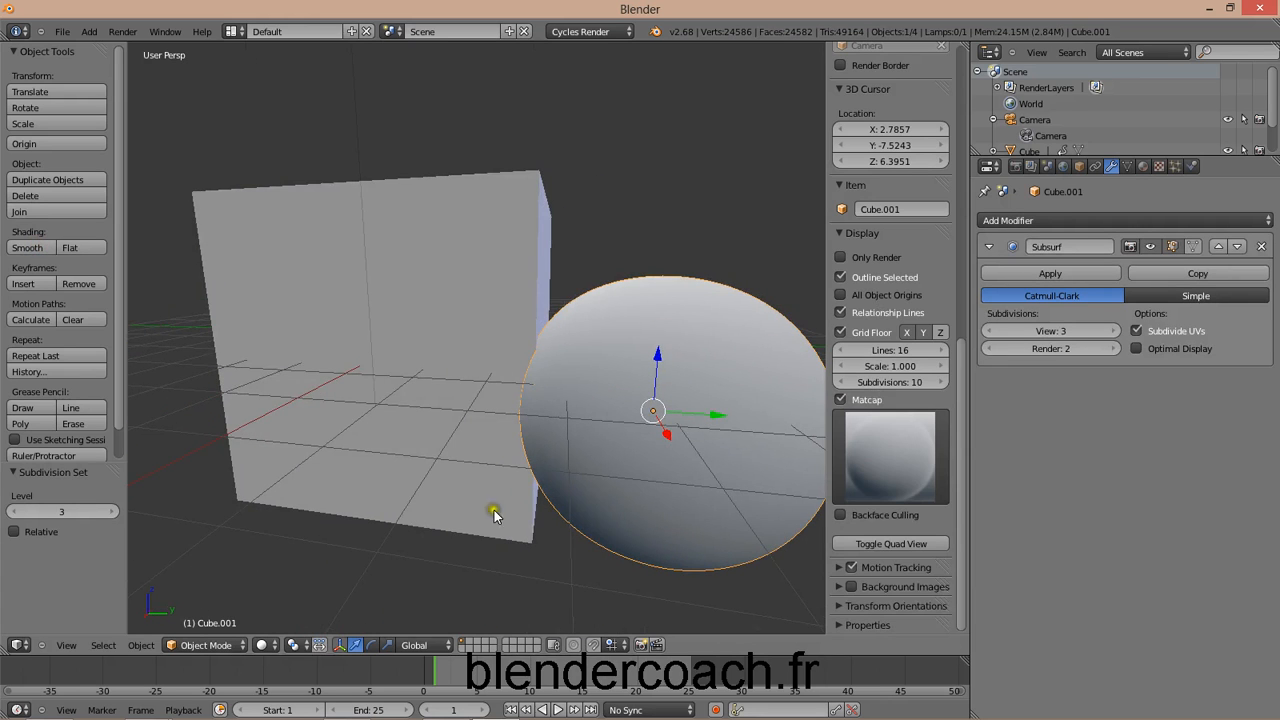
{"action": "scroll", "coordinate": [460, 410], "scroll_direction": "down", "scroll_amount": 3}
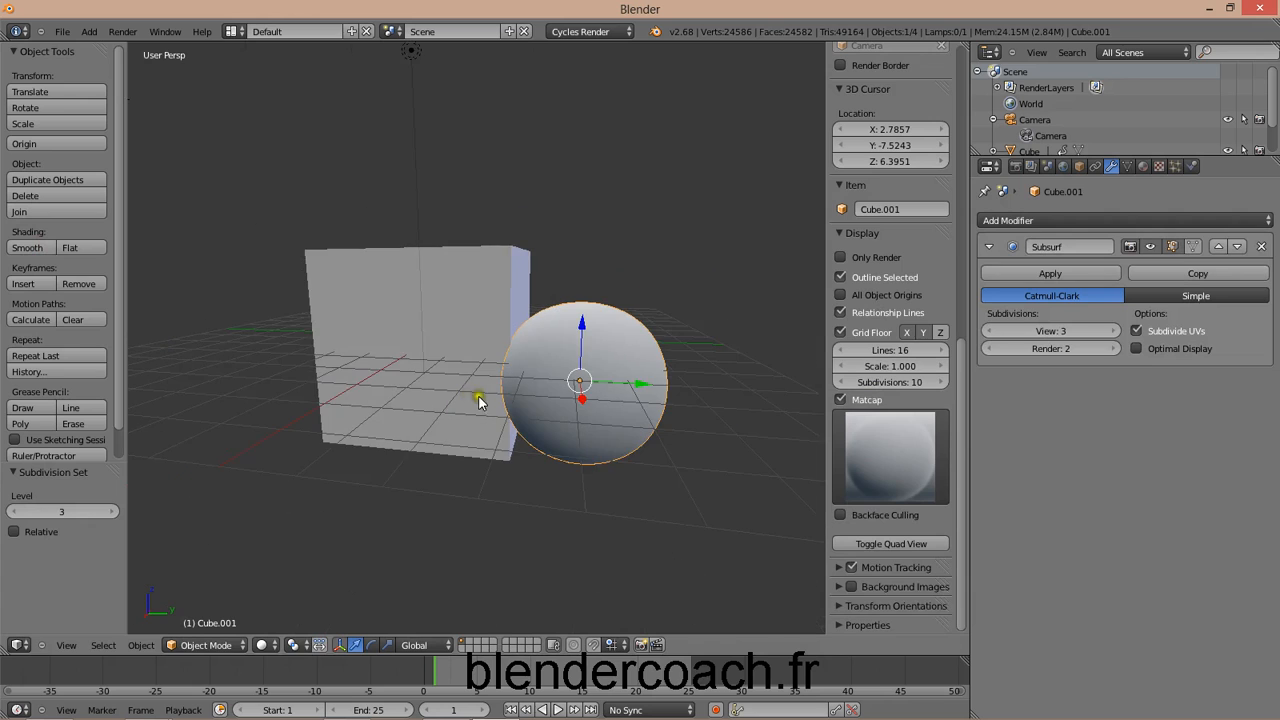
Step: Try the shiny bronze reflective matcap on the sphere
{"action": "left_click", "coordinate": [880, 443]}
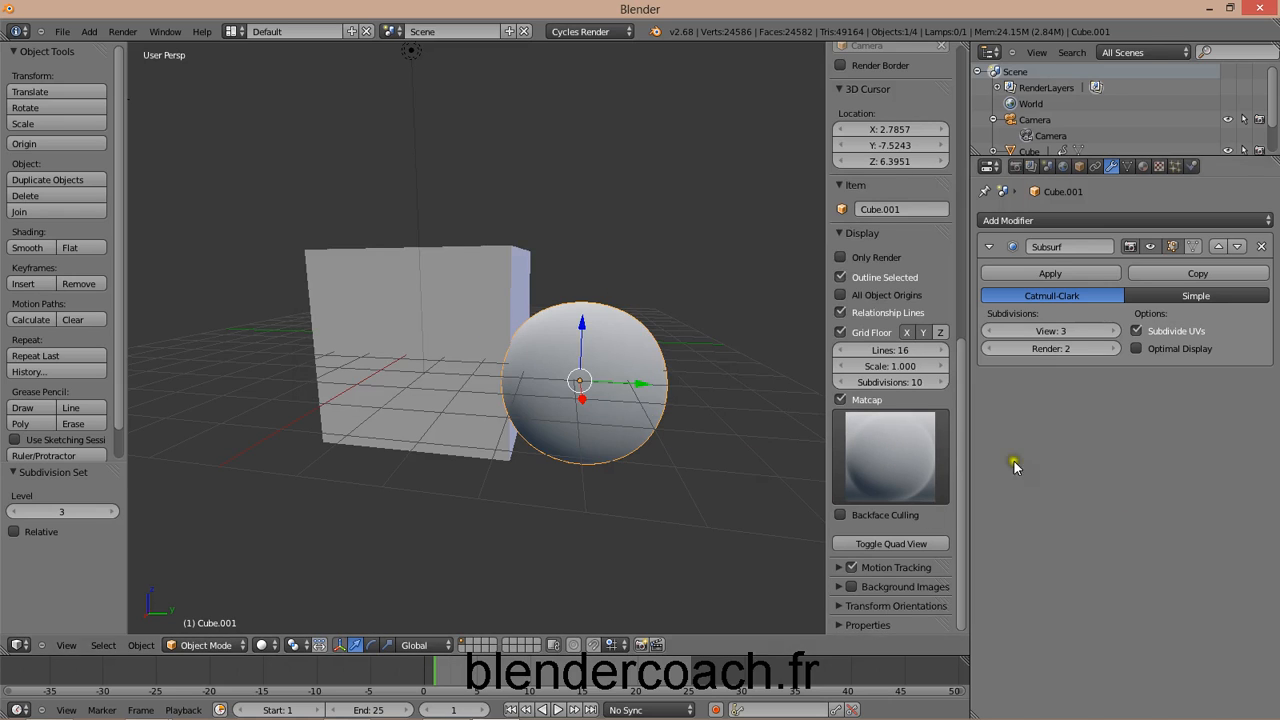
{"action": "left_click", "coordinate": [895, 472]}
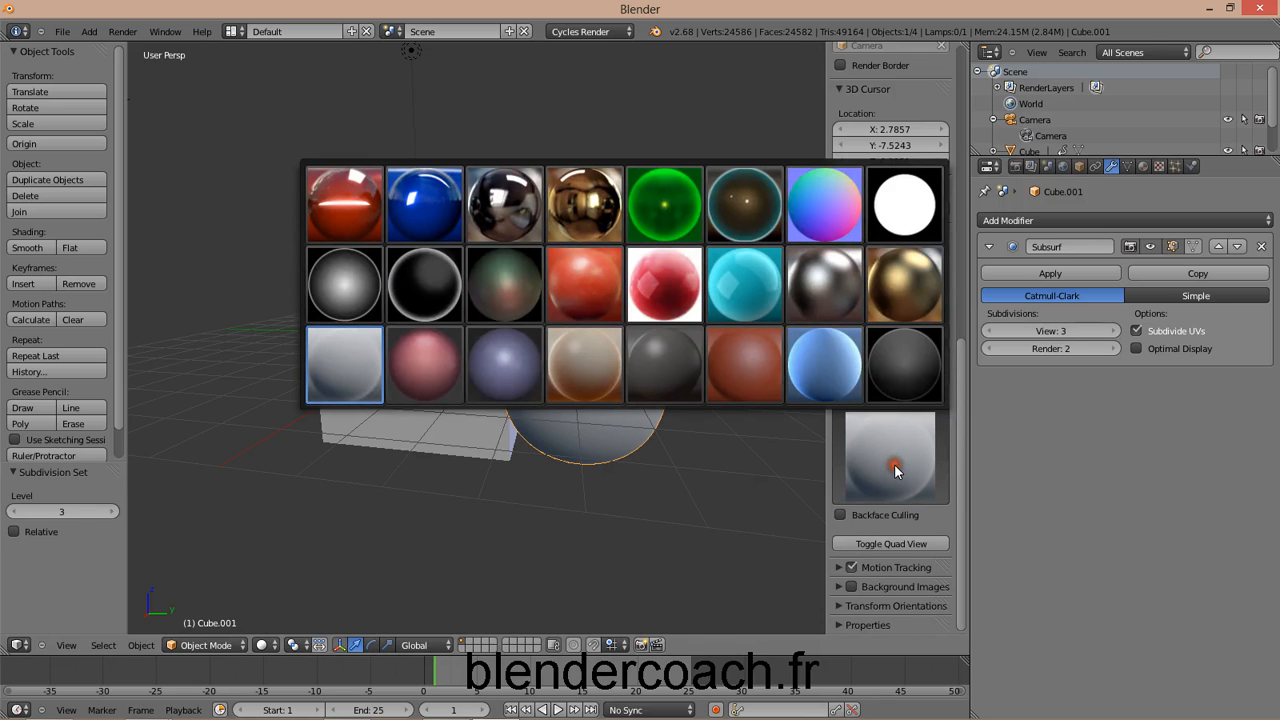
{"action": "left_click", "coordinate": [584, 218]}
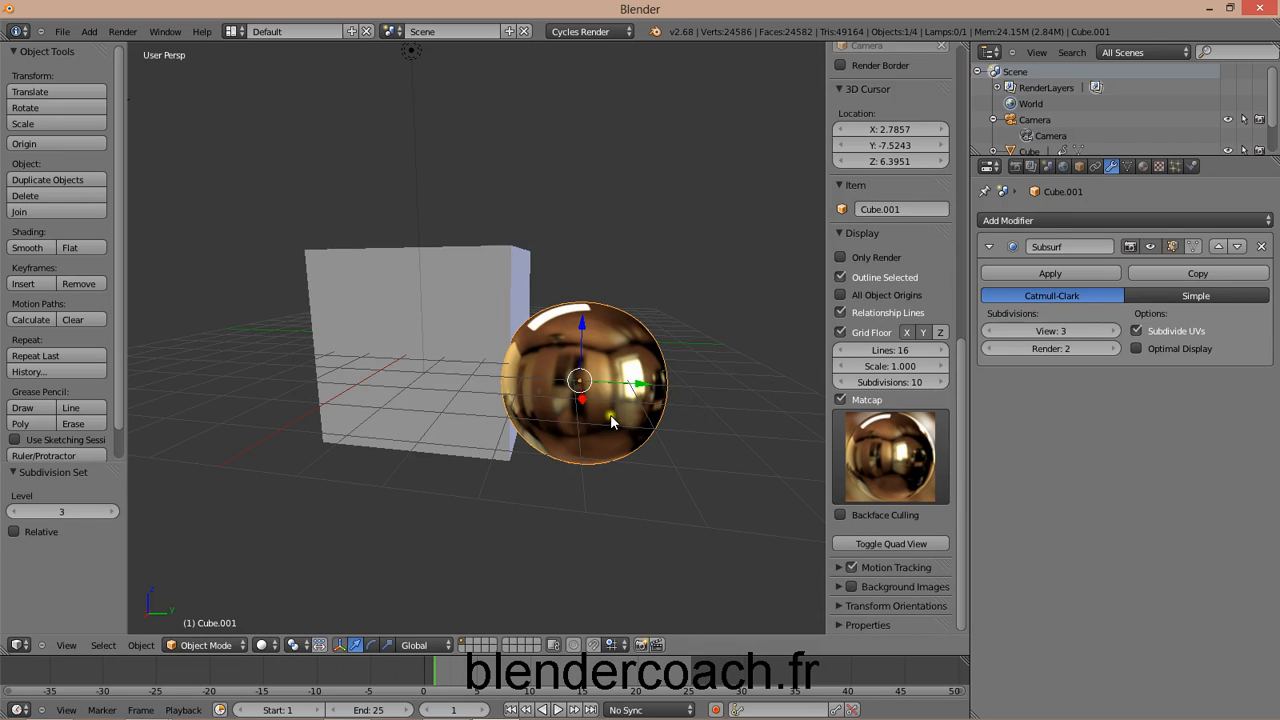
{"action": "middle_click_drag", "start_coordinate": [612, 422], "coordinate": [528, 500]}
{"action": "scroll", "coordinate": [481, 520], "scroll_direction": "up", "scroll_amount": 2}
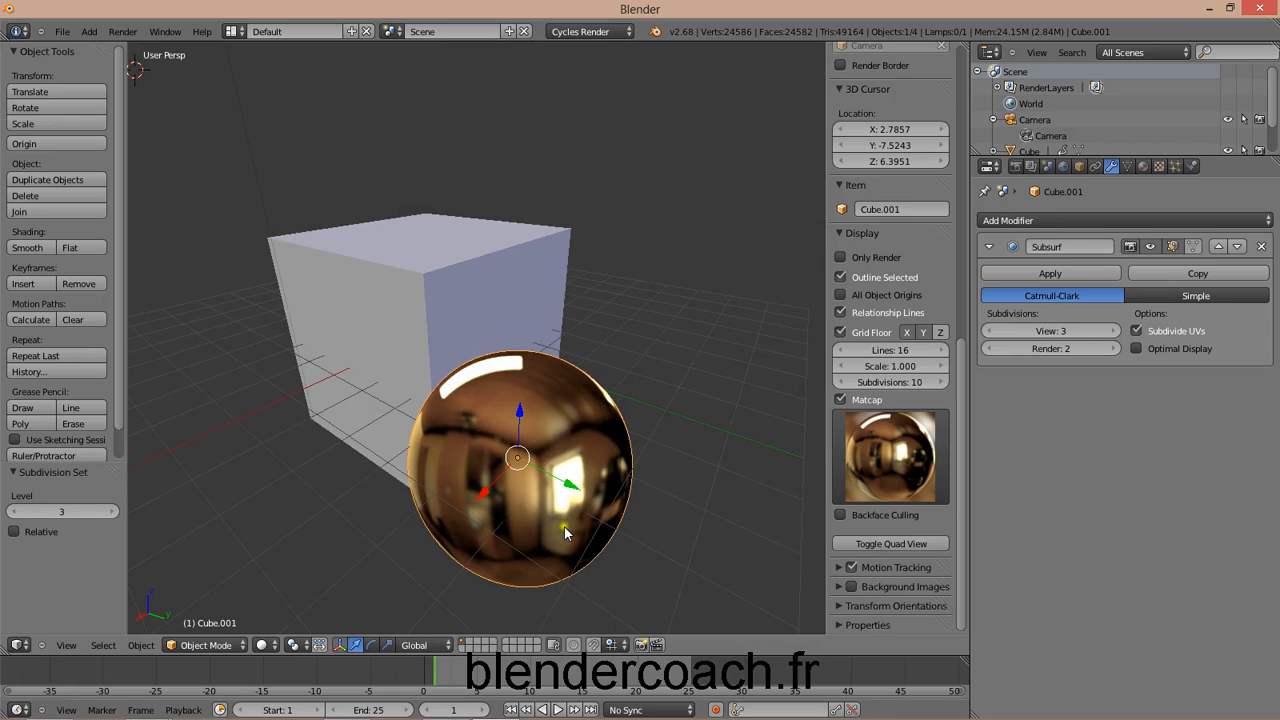
Step: Move the cube away from the sphere by about X -3.8, Y -5.5, Z 0.3 and reselect the sphere
{"action": "middle_click_drag", "start_coordinate": [565, 533], "coordinate": [657, 461]}
{"action": "right_click", "coordinate": [453, 397]}
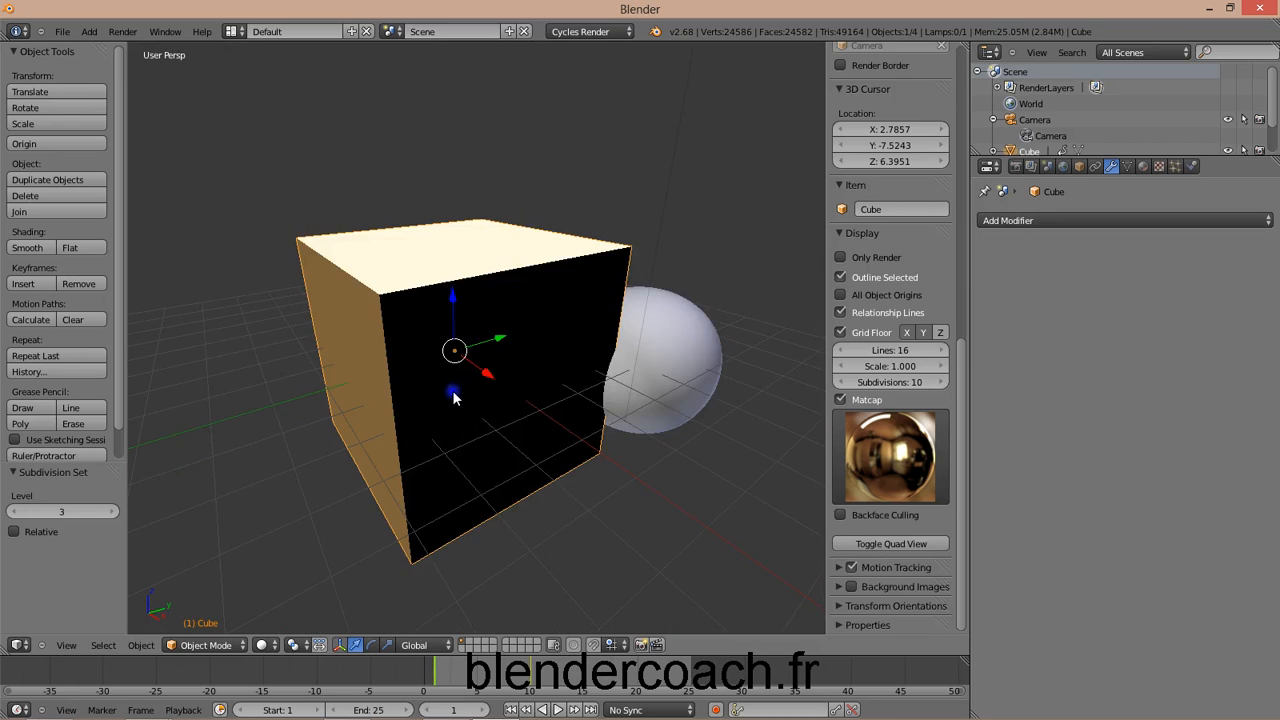
{"action": "middle_click_drag", "start_coordinate": [453, 392], "coordinate": [589, 447]}
{"action": "right_click_drag", "start_coordinate": [544, 441], "coordinate": [220, 430]}
{"action": "right_click", "coordinate": [657, 362]}
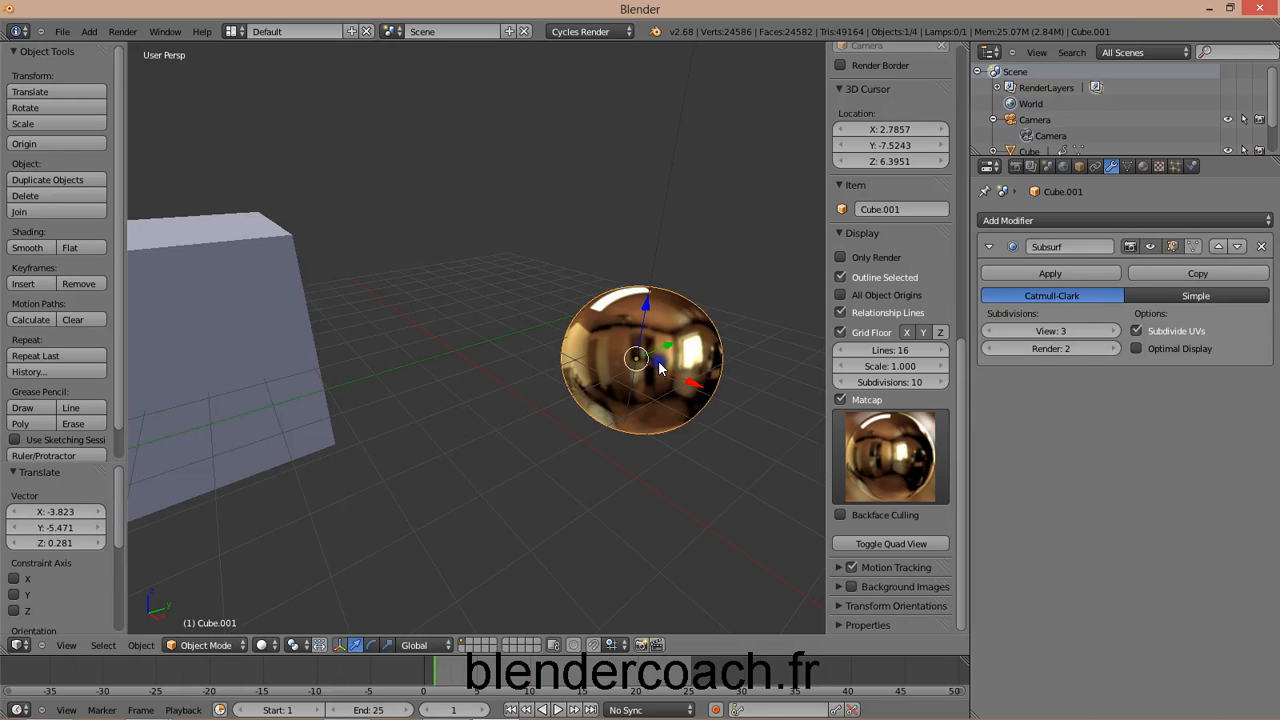
Step: Change the sphere's matcap to the dark chrome reflective one
{"action": "middle_click_drag", "start_coordinate": [697, 346], "coordinate": [586, 400]}
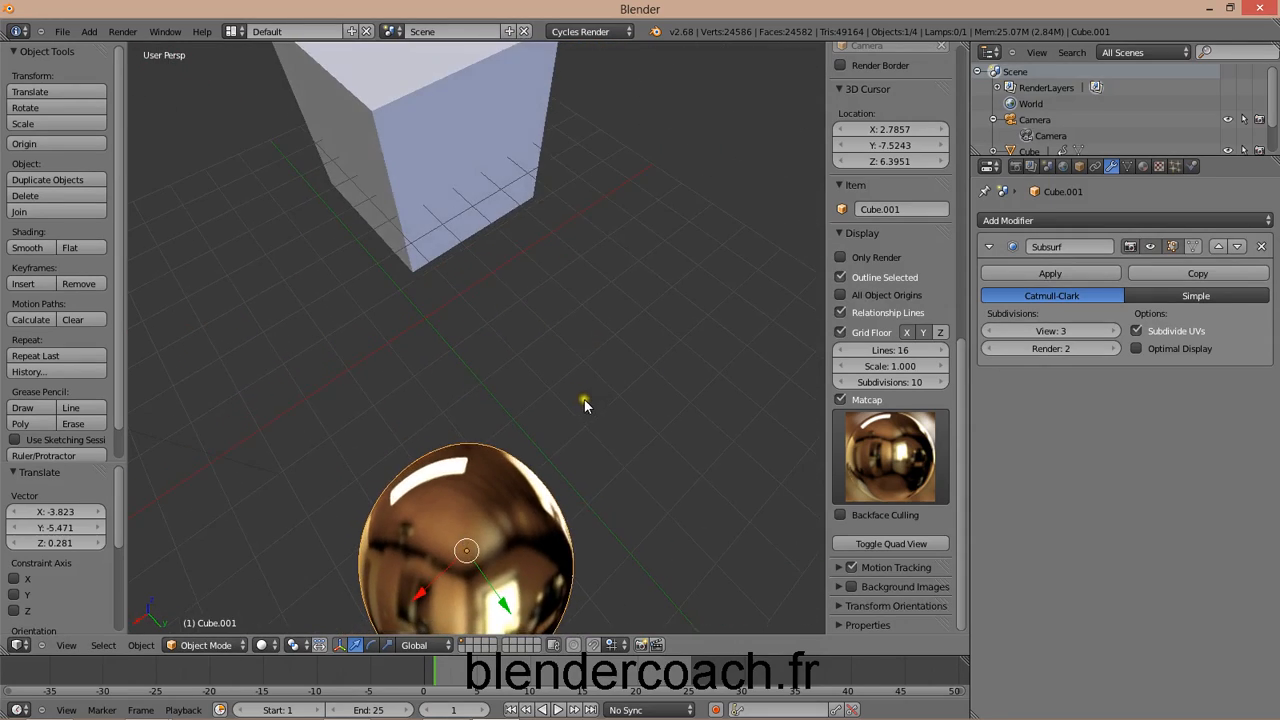
{"action": "middle_click_drag", "start_coordinate": [461, 432], "coordinate": [580, 414]}
{"action": "left_click", "coordinate": [889, 456]}
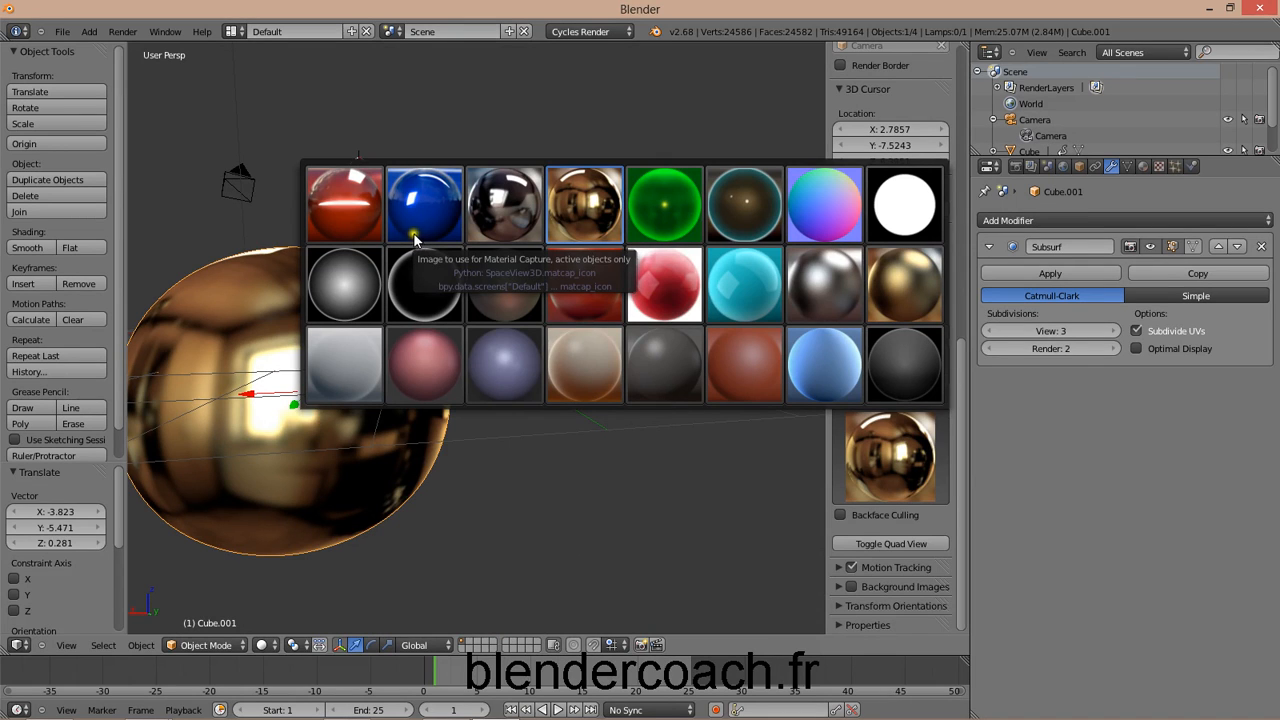
{"action": "left_click", "coordinate": [476, 208]}
{"action": "scroll", "coordinate": [477, 210], "scroll_direction": "down", "scroll_amount": 6}
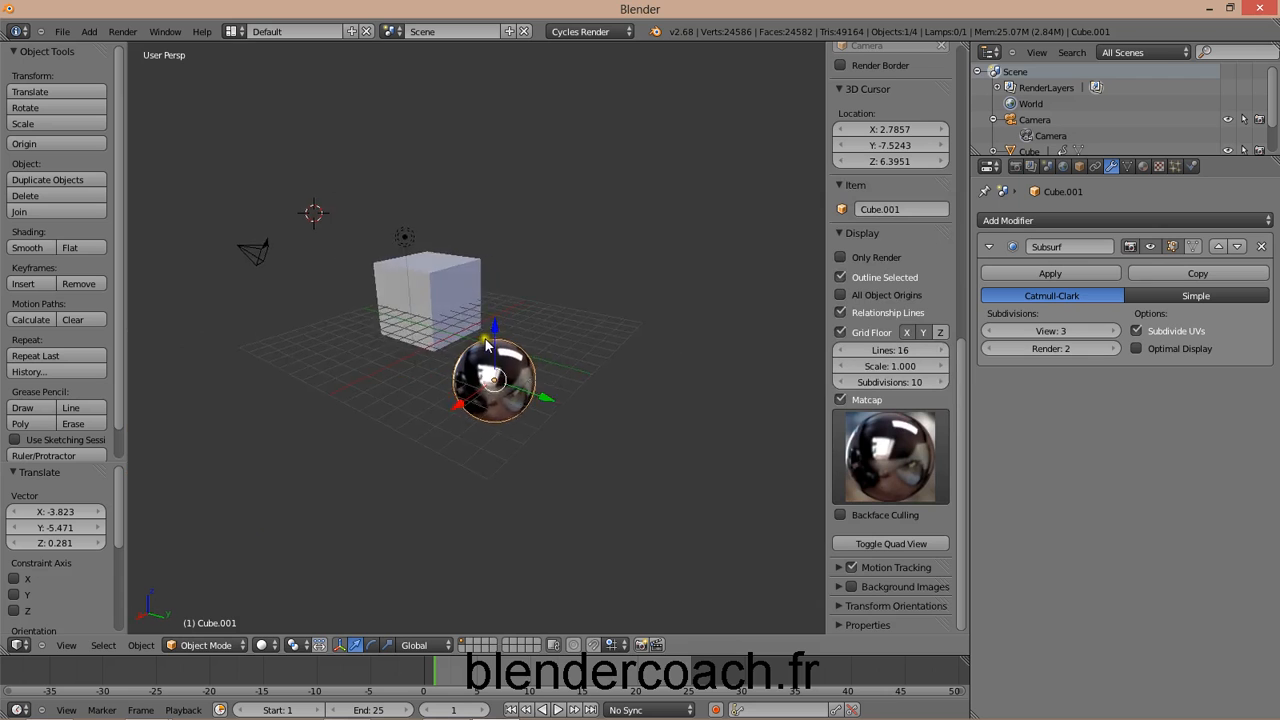
{"action": "scroll", "coordinate": [500, 360], "scroll_direction": "up", "scroll_amount": 5}
{"action": "scroll", "coordinate": [514, 376], "scroll_direction": "down", "scroll_amount": 2}
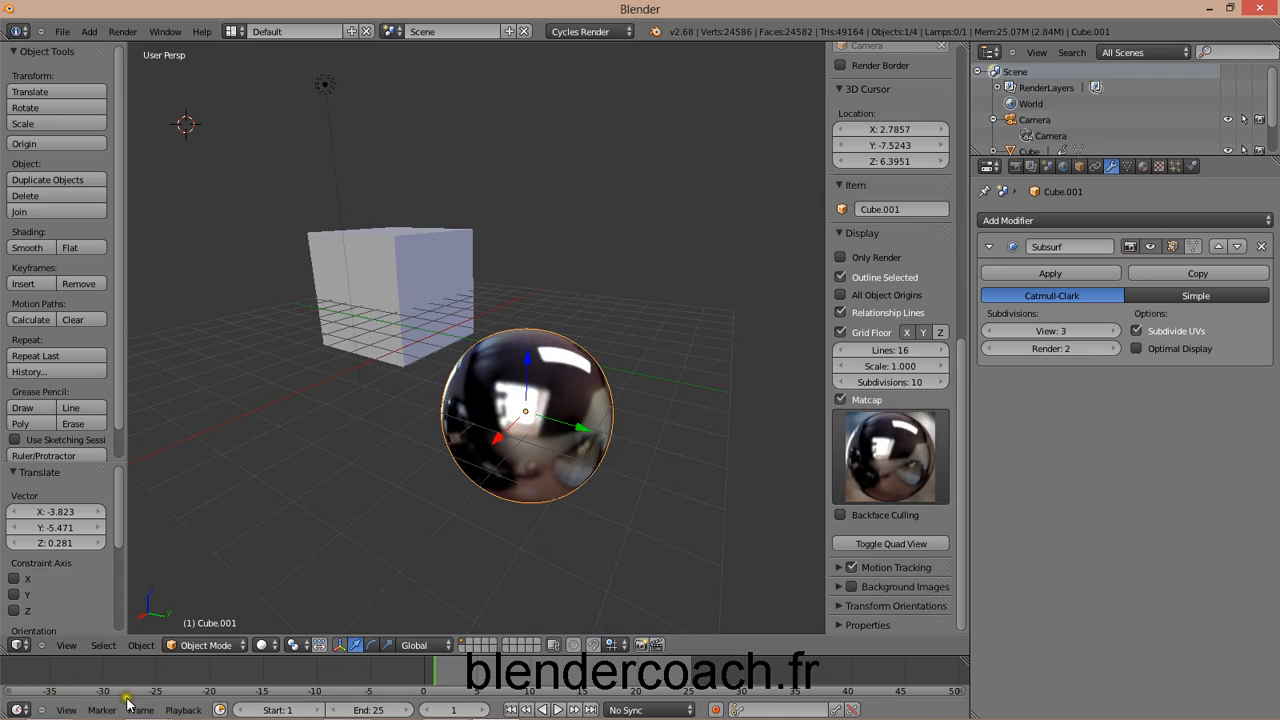
Step: Switch the sphere to Sculpt Mode and enable dynamic topology with Smooth Shading
{"action": "left_click", "coordinate": [205, 645]}
{"action": "left_click", "coordinate": [218, 592]}
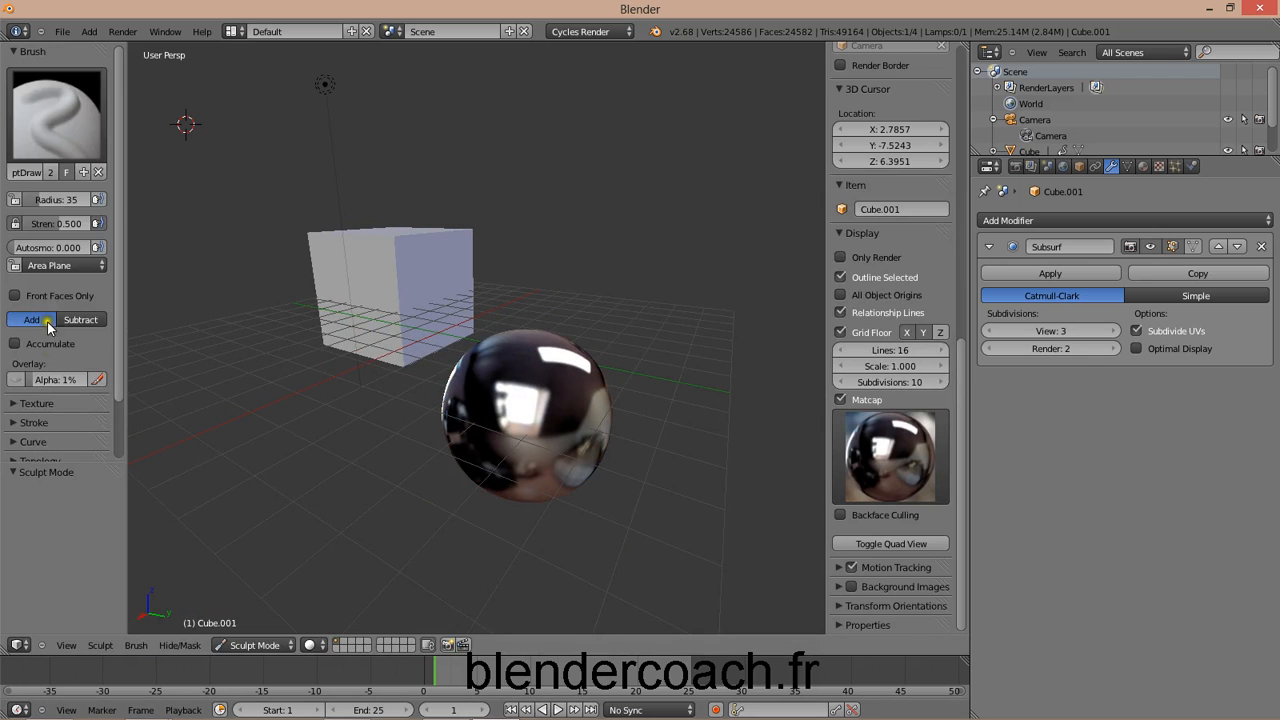
{"action": "scroll", "coordinate": [41, 396], "scroll_direction": "down", "scroll_amount": 3}
{"action": "left_click", "coordinate": [37, 396]}
{"action": "left_click", "coordinate": [45, 420]}
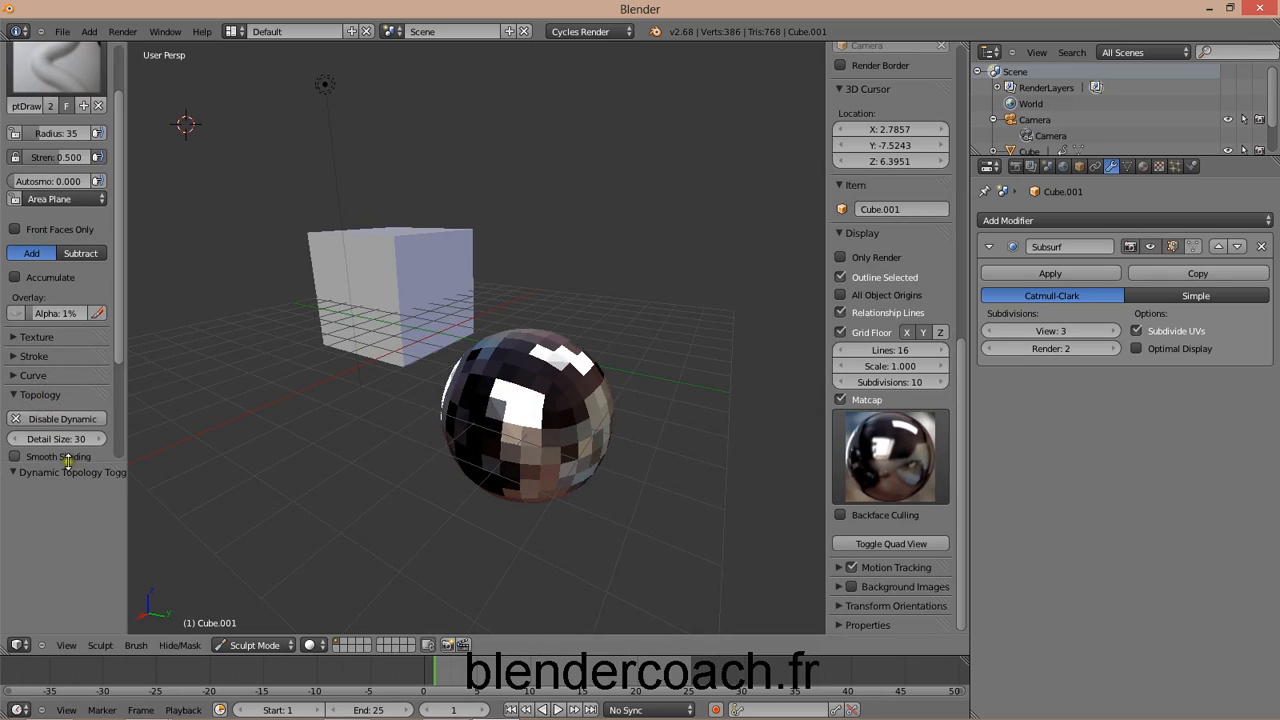
{"action": "left_click", "coordinate": [16, 457]}
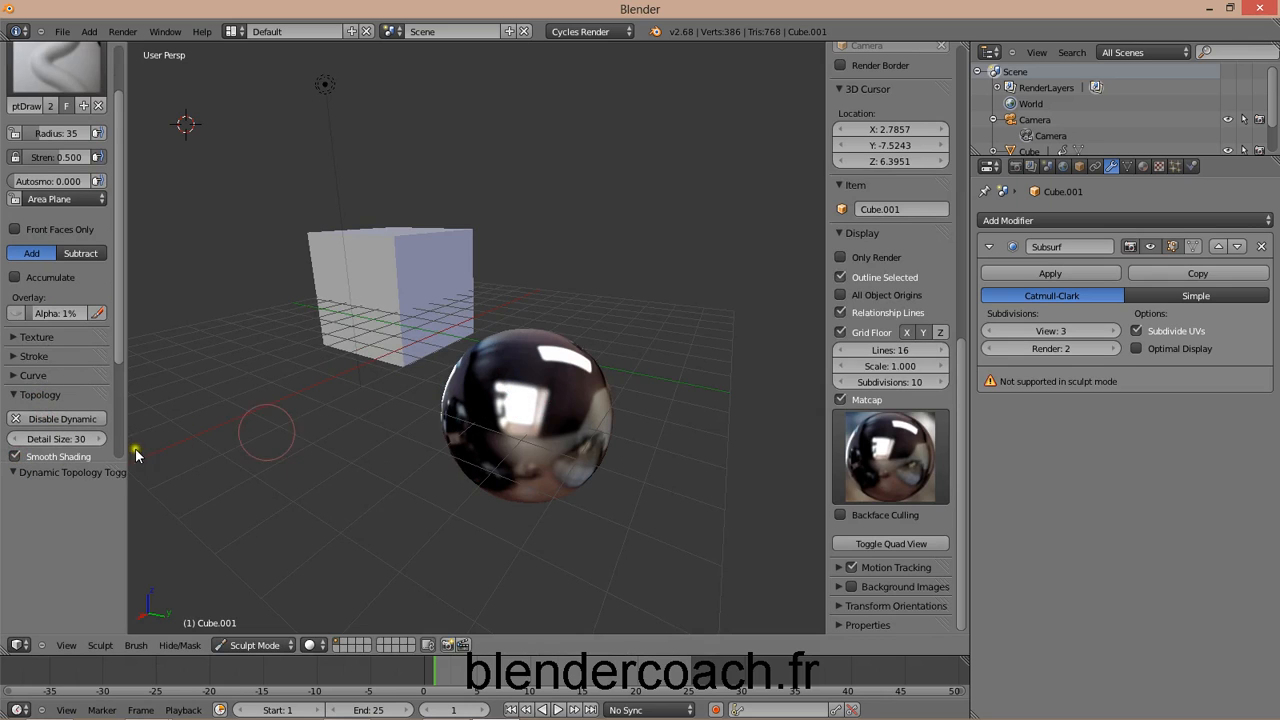
Step: Sculpt several raised Draw brush strokes across the front and sides of the sphere with radius 35 and strength 0.500
{"action": "mouse_move", "coordinate": [498, 402]}
{"action": "left_mouse_down"}
{"action": "mouse_move", "coordinate": [520, 380]}
{"action": "mouse_move", "coordinate": [495, 440]}
{"action": "mouse_move", "coordinate": [560, 468]}
{"action": "mouse_move", "coordinate": [568, 358]}
{"action": "mouse_move", "coordinate": [486, 427]}
{"action": "mouse_move", "coordinate": [521, 478]}
{"action": "mouse_move", "coordinate": [552, 414]}
{"action": "left_mouse_up"}
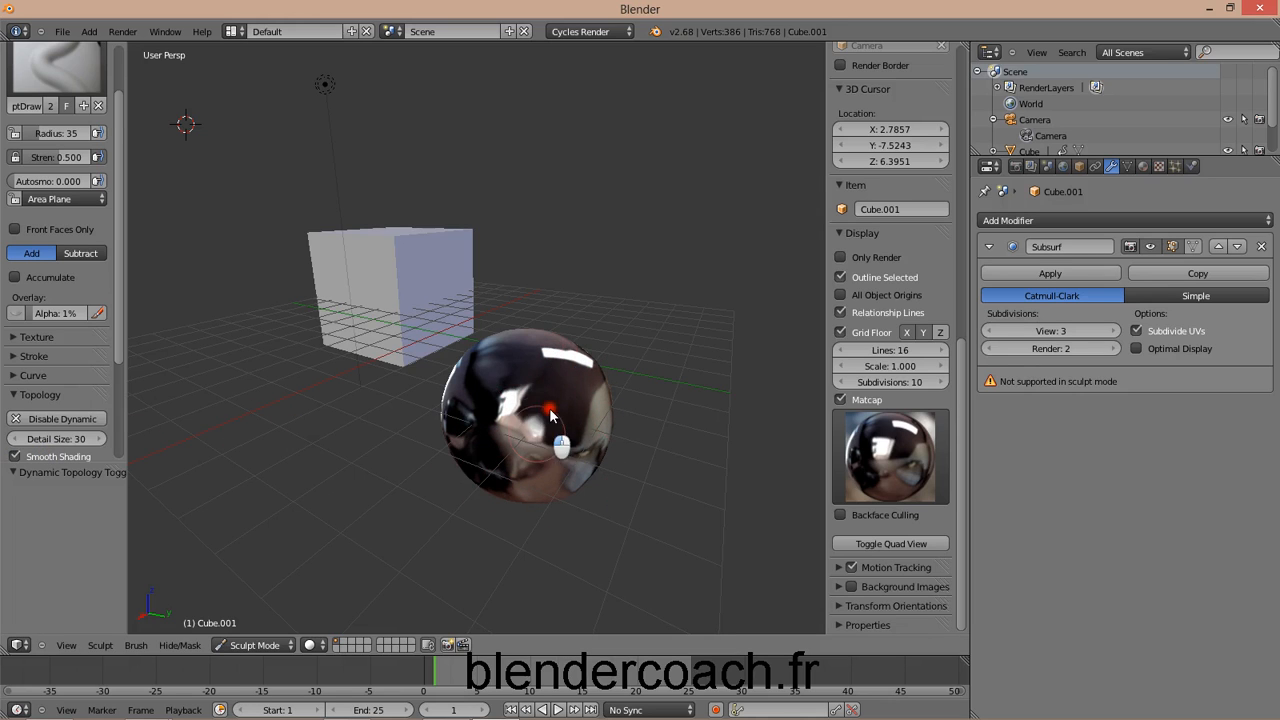
{"action": "mouse_move", "coordinate": [526, 345]}
{"action": "left_mouse_down"}
{"action": "mouse_move", "coordinate": [580, 347]}
{"action": "mouse_move", "coordinate": [582, 440]}
{"action": "mouse_move", "coordinate": [525, 350]}
{"action": "mouse_move", "coordinate": [437, 394]}
{"action": "mouse_move", "coordinate": [455, 465]}
{"action": "left_mouse_up"}
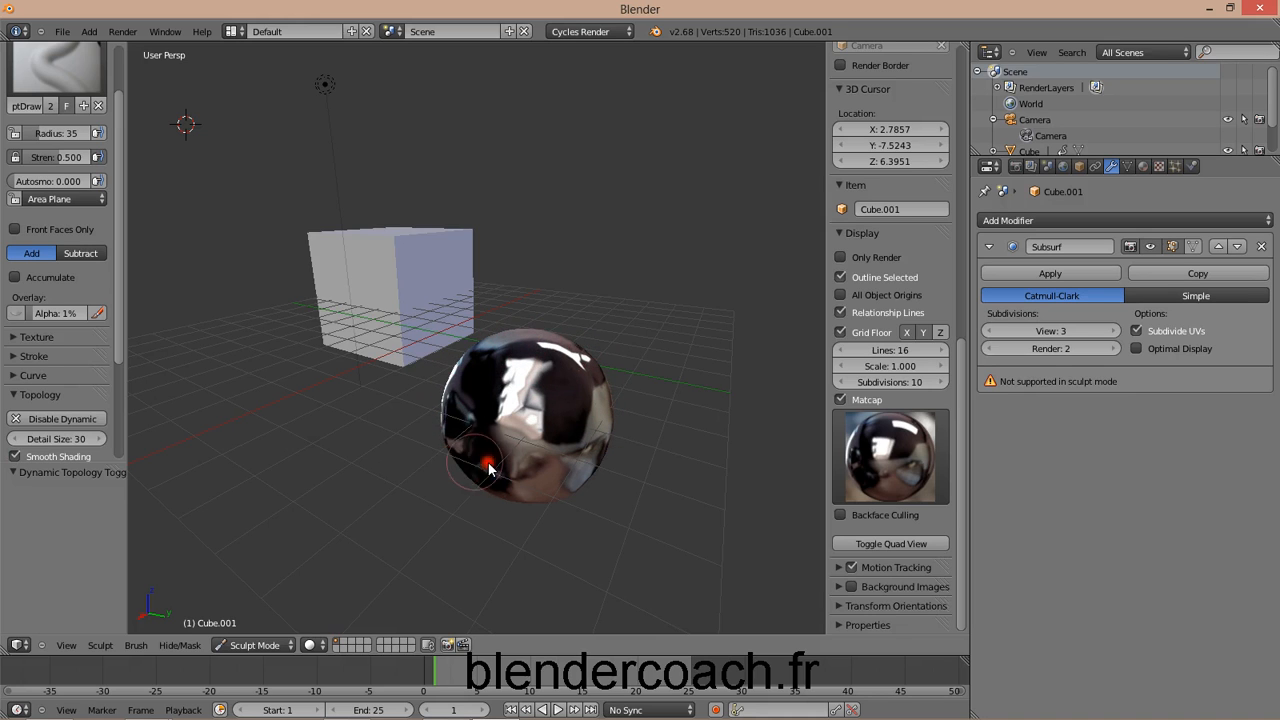
{"action": "mouse_move", "coordinate": [455, 465]}
{"action": "middle_mouse_down"}
{"action": "mouse_move", "coordinate": [557, 412]}
{"action": "mouse_move", "coordinate": [622, 398]}
{"action": "middle_mouse_up"}
{"action": "mouse_move", "coordinate": [622, 350]}
{"action": "left_mouse_down"}
{"action": "mouse_move", "coordinate": [609, 331]}
{"action": "mouse_move", "coordinate": [509, 366]}
{"action": "mouse_move", "coordinate": [549, 397]}
{"action": "mouse_move", "coordinate": [590, 332]}
{"action": "mouse_move", "coordinate": [573, 336]}
{"action": "mouse_move", "coordinate": [588, 401]}
{"action": "mouse_move", "coordinate": [549, 427]}
{"action": "left_mouse_up"}
{"action": "mouse_move", "coordinate": [629, 308]}
{"action": "left_mouse_down"}
{"action": "mouse_move", "coordinate": [609, 332]}
{"action": "mouse_move", "coordinate": [594, 314]}
{"action": "mouse_move", "coordinate": [611, 361]}
{"action": "mouse_move", "coordinate": [739, 374]}
{"action": "mouse_move", "coordinate": [620, 355]}
{"action": "mouse_move", "coordinate": [588, 422]}
{"action": "mouse_move", "coordinate": [644, 393]}
{"action": "mouse_move", "coordinate": [543, 352]}
{"action": "left_mouse_up"}
Step: Change the sphere's matcap to the glossy red one and sculpt another stroke across its front
{"action": "left_click", "coordinate": [887, 456]}
{"action": "left_click", "coordinate": [668, 289]}
{"action": "middle_click_drag", "start_coordinate": [543, 352], "coordinate": [514, 391]}
{"action": "mouse_move", "coordinate": [540, 427]}
{"action": "left_mouse_down"}
{"action": "mouse_move", "coordinate": [471, 425]}
{"action": "mouse_move", "coordinate": [485, 403]}
{"action": "left_mouse_up"}
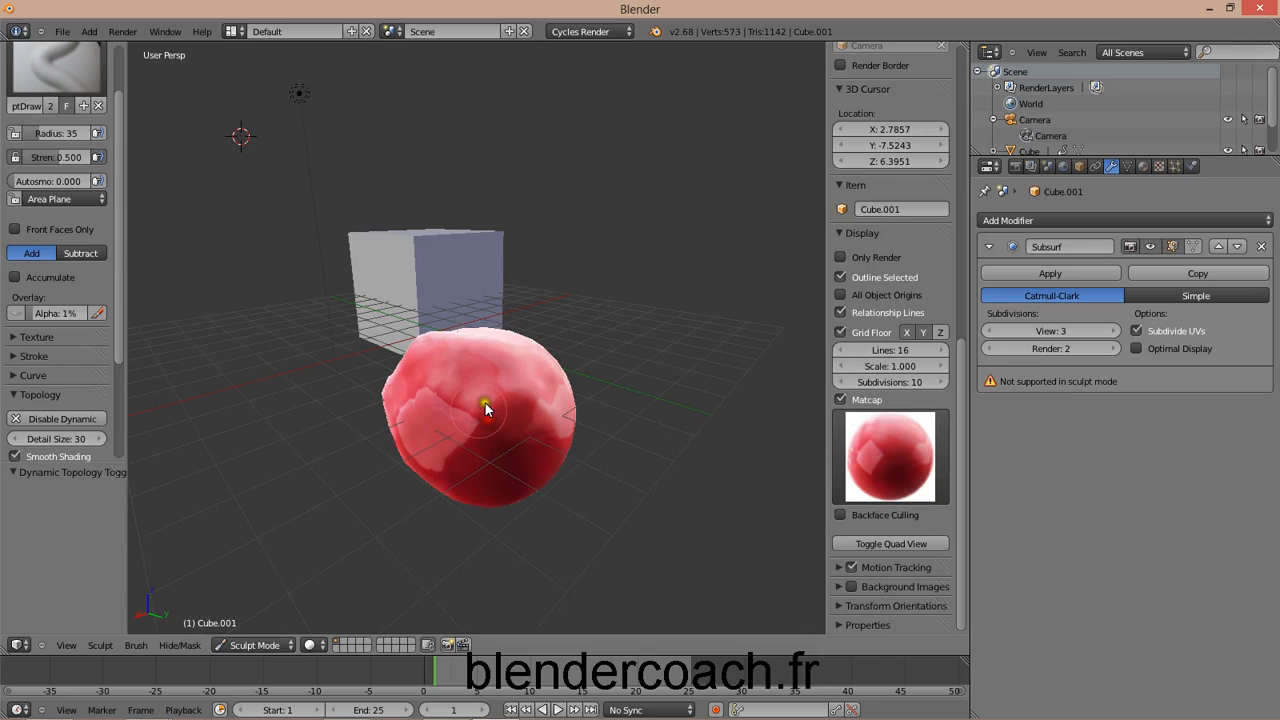
Step: Make an OpenGL render image of the viewport with the red matcap sphere and return to the 3D view
{"action": "left_click", "coordinate": [165, 31]}
{"action": "left_click", "coordinate": [124, 32]}
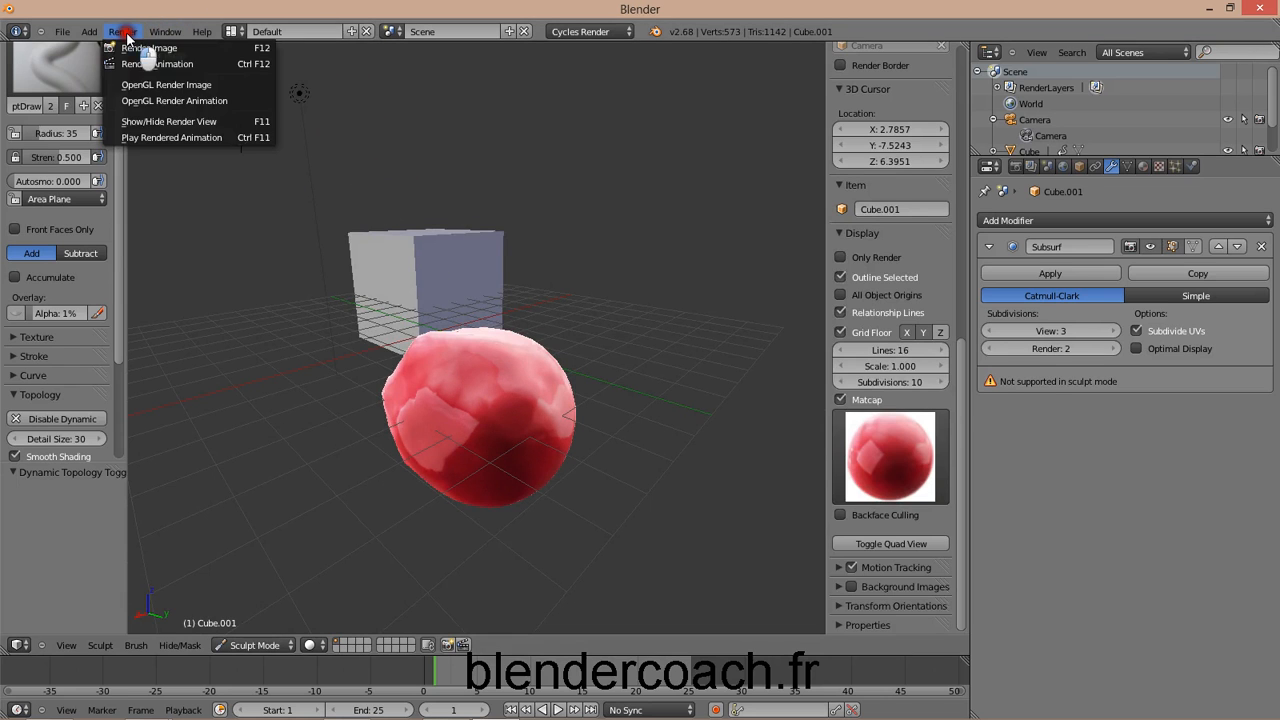
{"action": "left_click", "coordinate": [155, 86]}
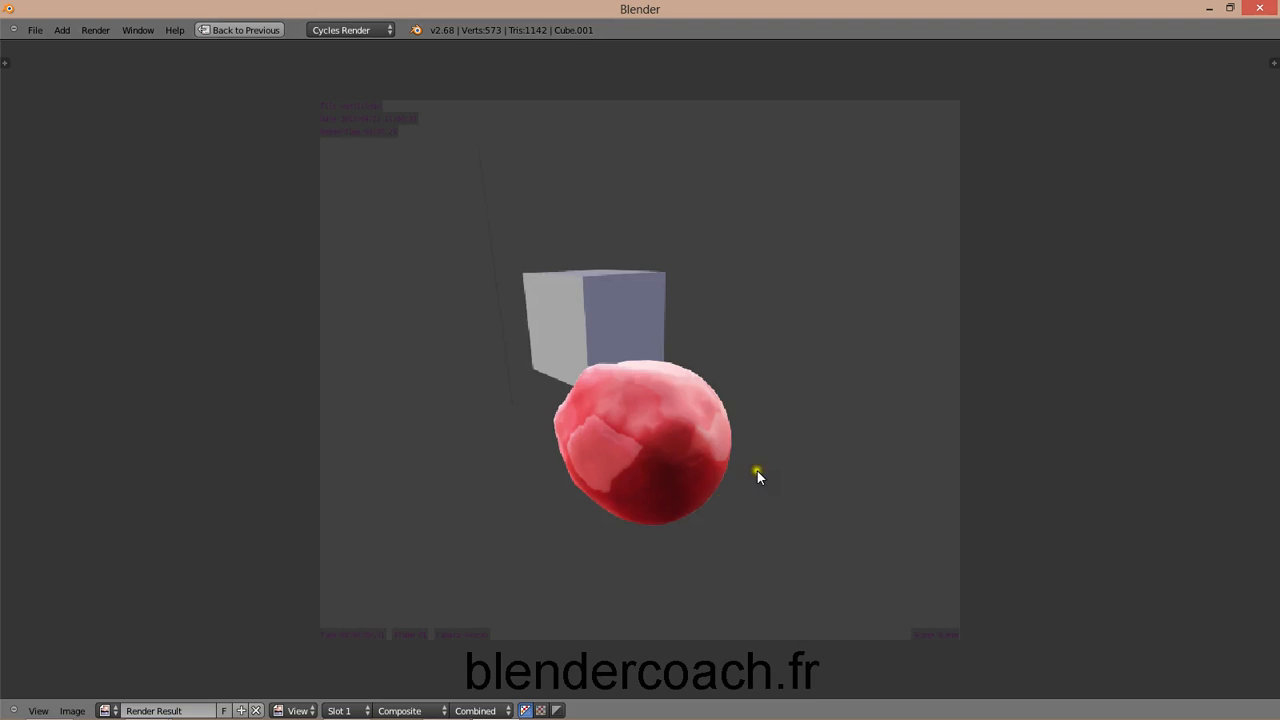
{"action": "left_click", "coordinate": [256, 30]}
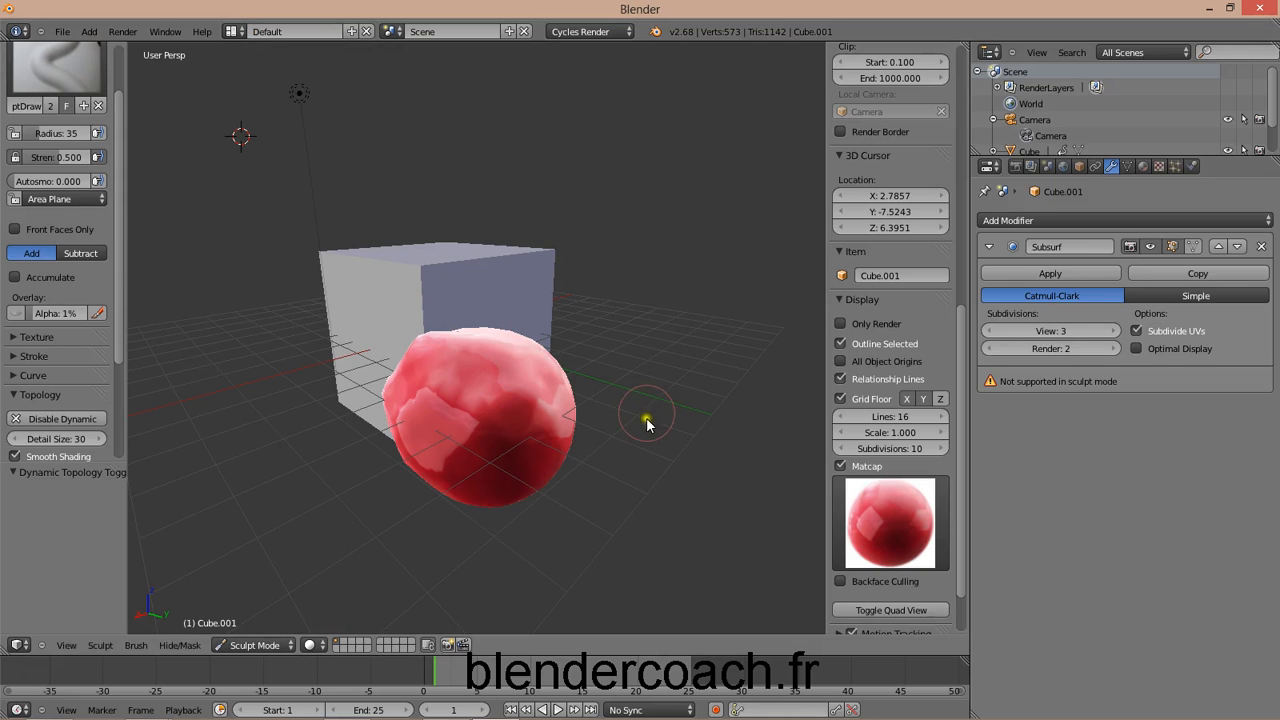
Step: Change the sphere's matcap to the soft silver metallic one and sculpt a few more strokes over its front
{"action": "left_click", "coordinate": [886, 505]}
{"action": "left_click", "coordinate": [838, 368]}
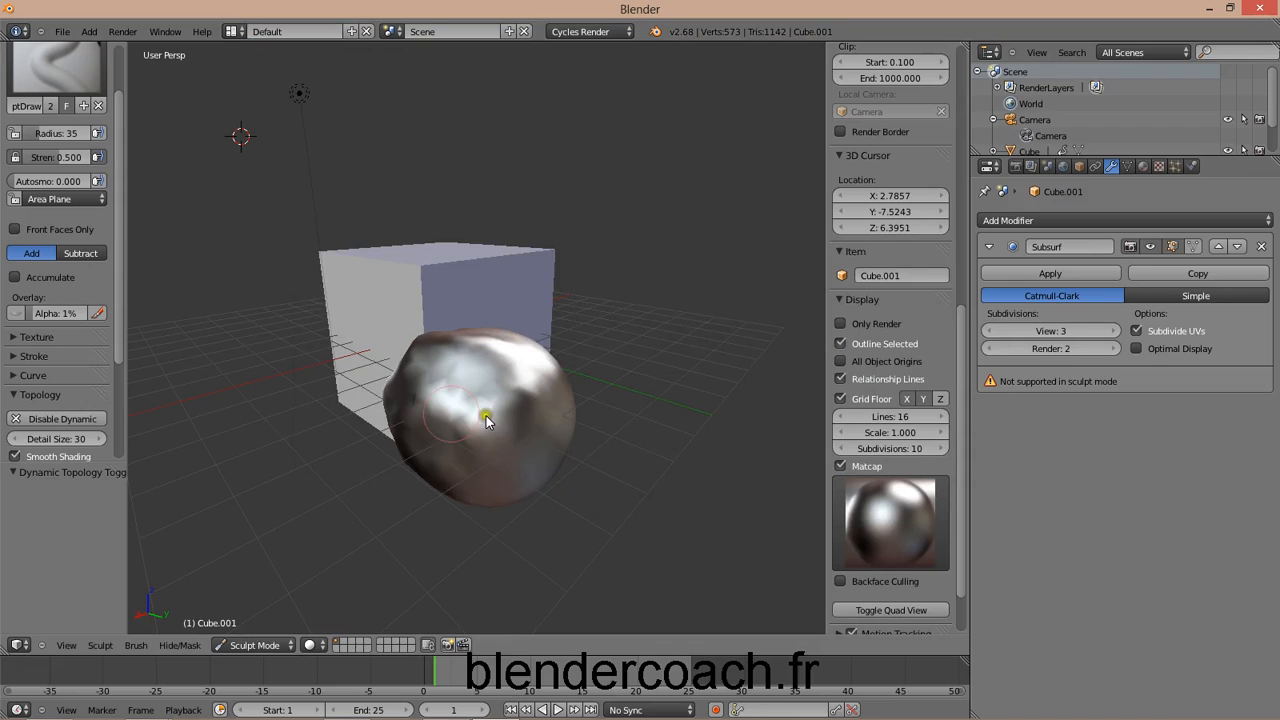
{"action": "left_click_drag", "start_coordinate": [472, 420], "coordinate": [500, 433]}
{"action": "left_click_drag", "start_coordinate": [445, 414], "coordinate": [485, 462]}
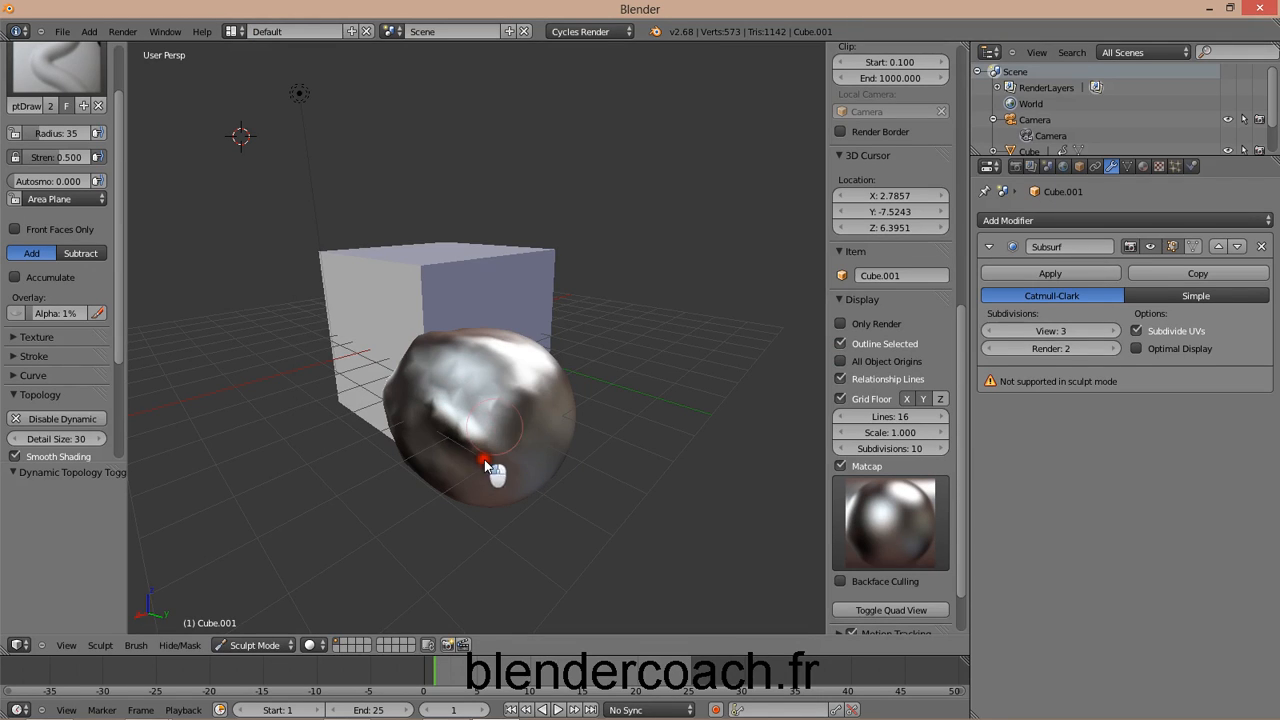
{"action": "mouse_move", "coordinate": [531, 405]}
{"action": "left_mouse_down"}
{"action": "mouse_move", "coordinate": [537, 393]}
{"action": "mouse_move", "coordinate": [497, 463]}
{"action": "mouse_move", "coordinate": [483, 369]}
{"action": "left_mouse_up"}
Step: Make an OpenGL render image of the silver metallic sphere and return to the 3D view
{"action": "left_click", "coordinate": [123, 31]}
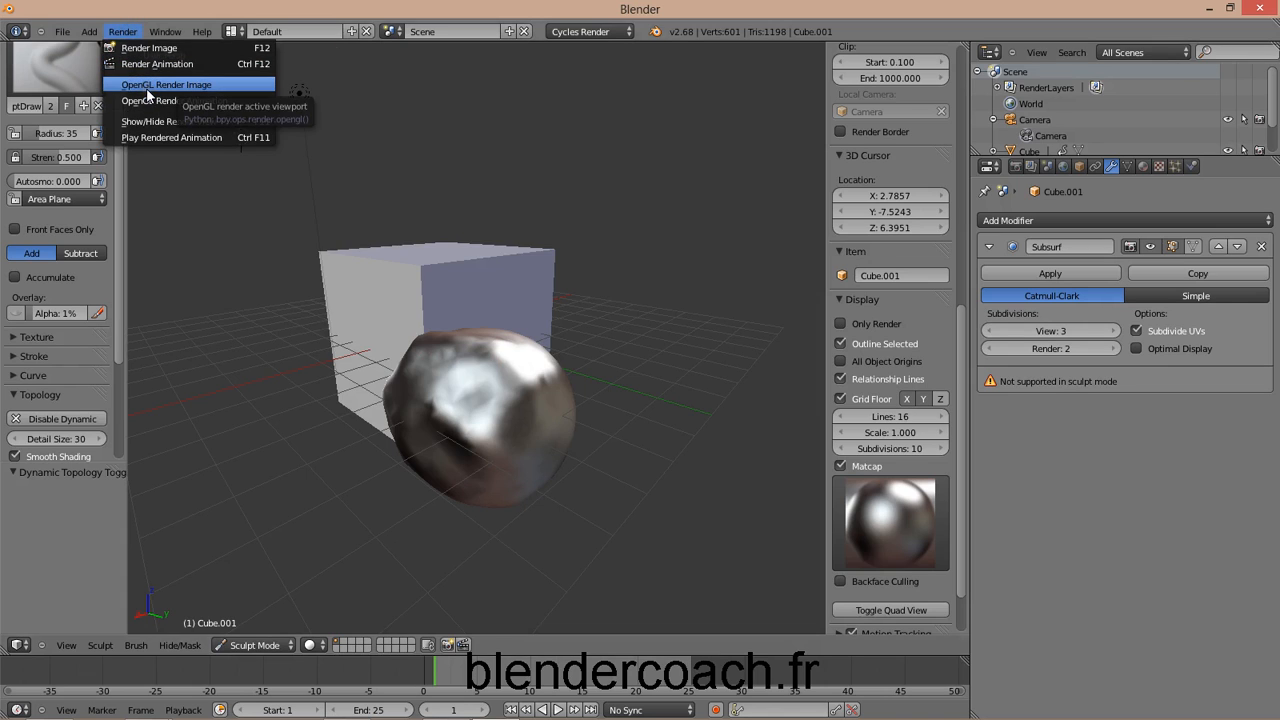
{"action": "left_click", "coordinate": [448, 646]}
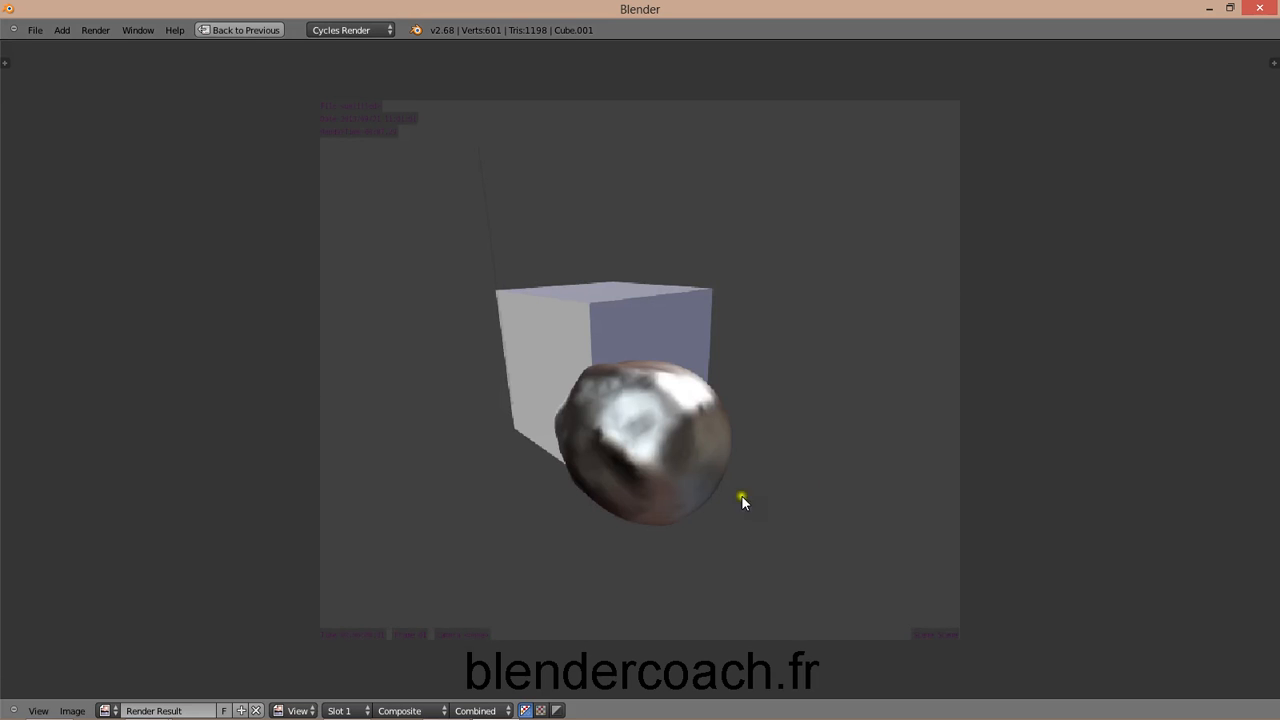
{"action": "left_click", "coordinate": [242, 30]}
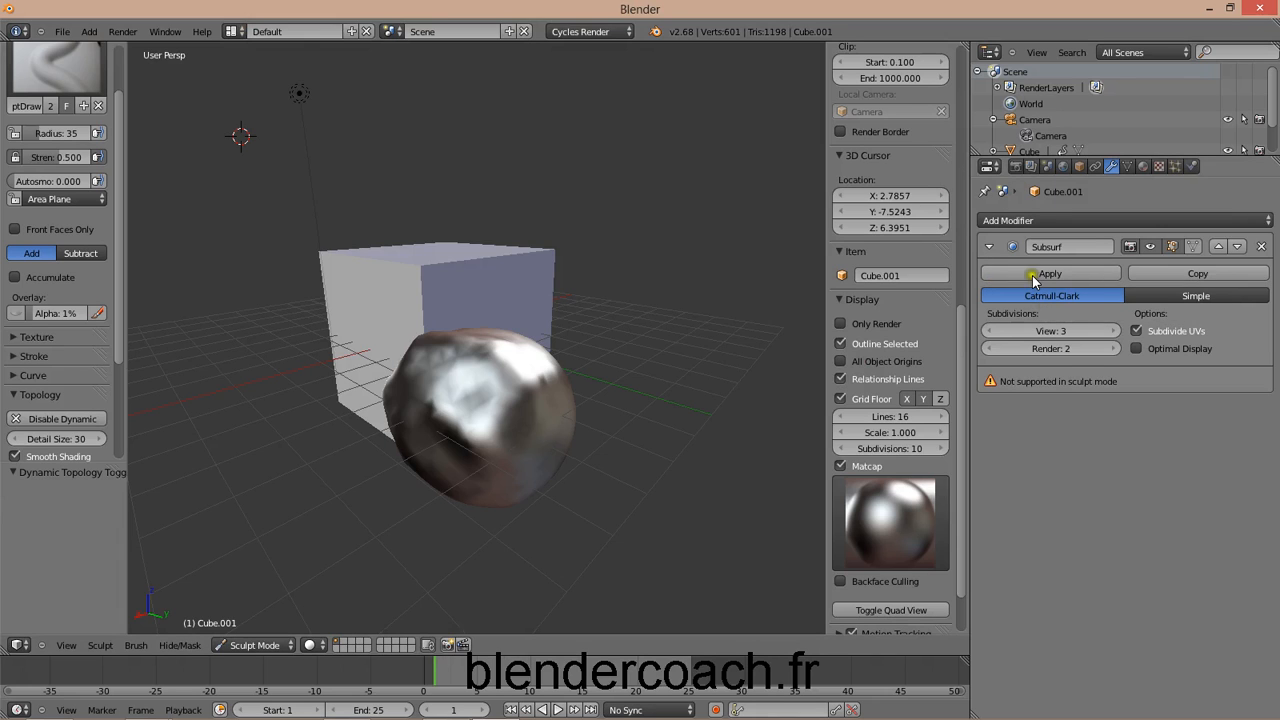
Step: Show the scene's render properties and collapse the OpenGL Render, Post Processing, Dimensions, Render and Output sections
{"action": "left_click", "coordinate": [1004, 170]}
{"action": "scroll", "coordinate": [1094, 389], "scroll_direction": "down", "scroll_amount": 5}
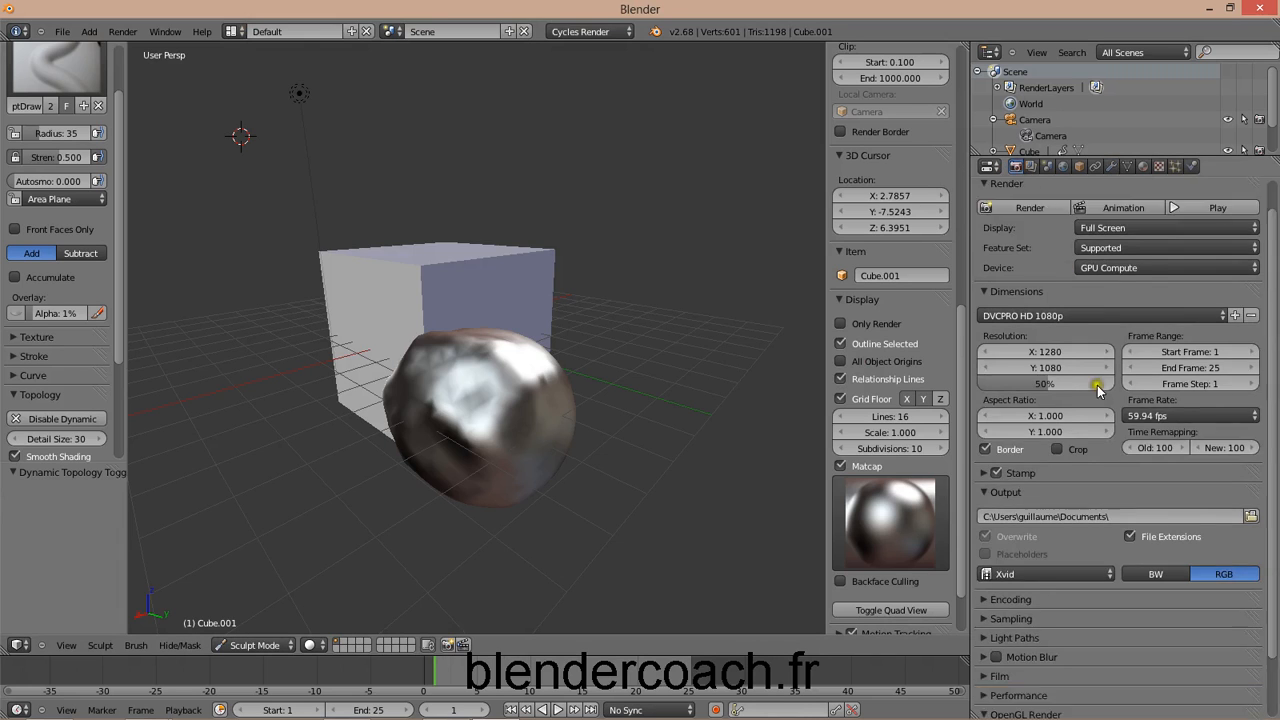
{"action": "left_click", "coordinate": [1010, 645]}
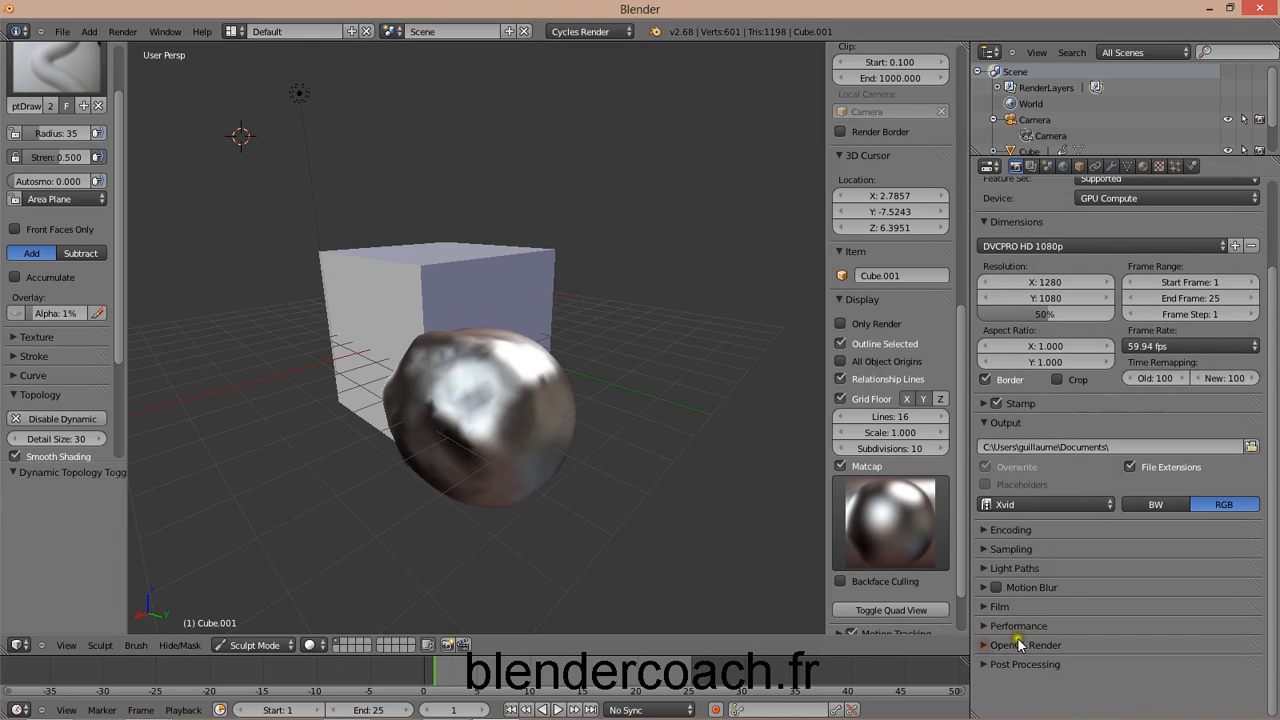
{"action": "left_click", "coordinate": [993, 665]}
{"action": "scroll", "coordinate": [990, 664], "scroll_direction": "up", "scroll_amount": 1}
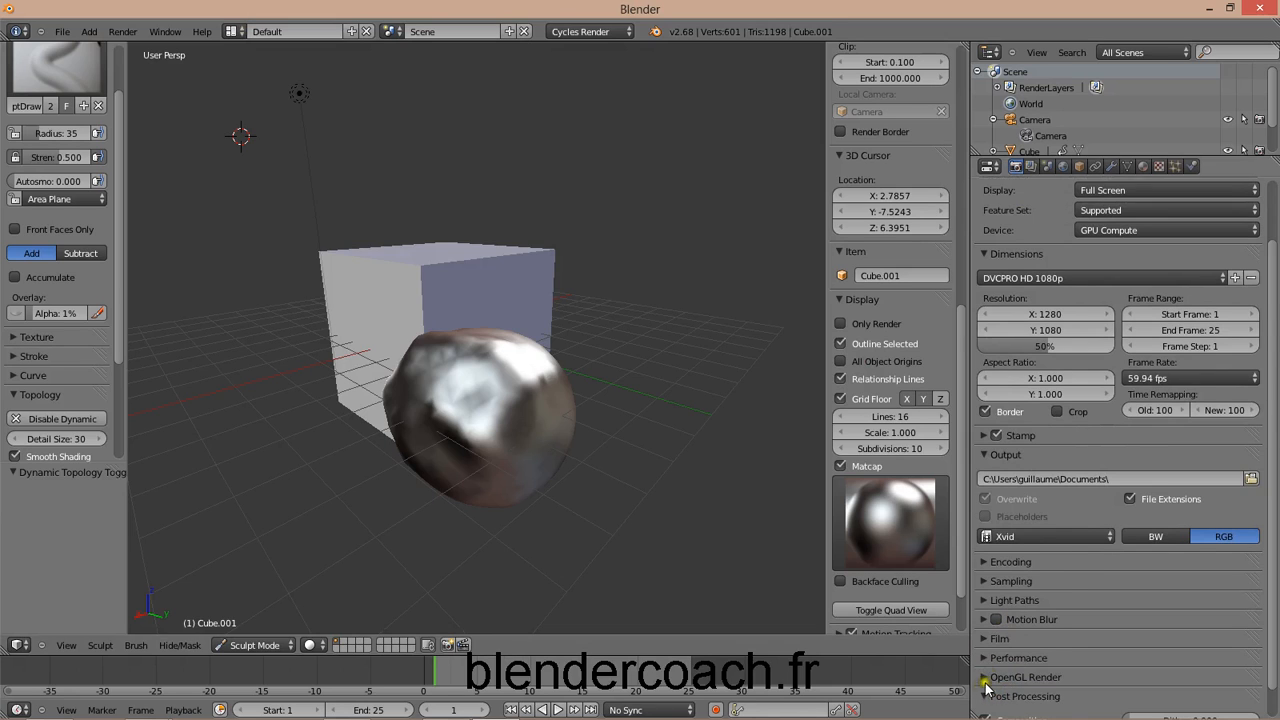
{"action": "scroll", "coordinate": [1000, 694], "scroll_direction": "down", "scroll_amount": 1}
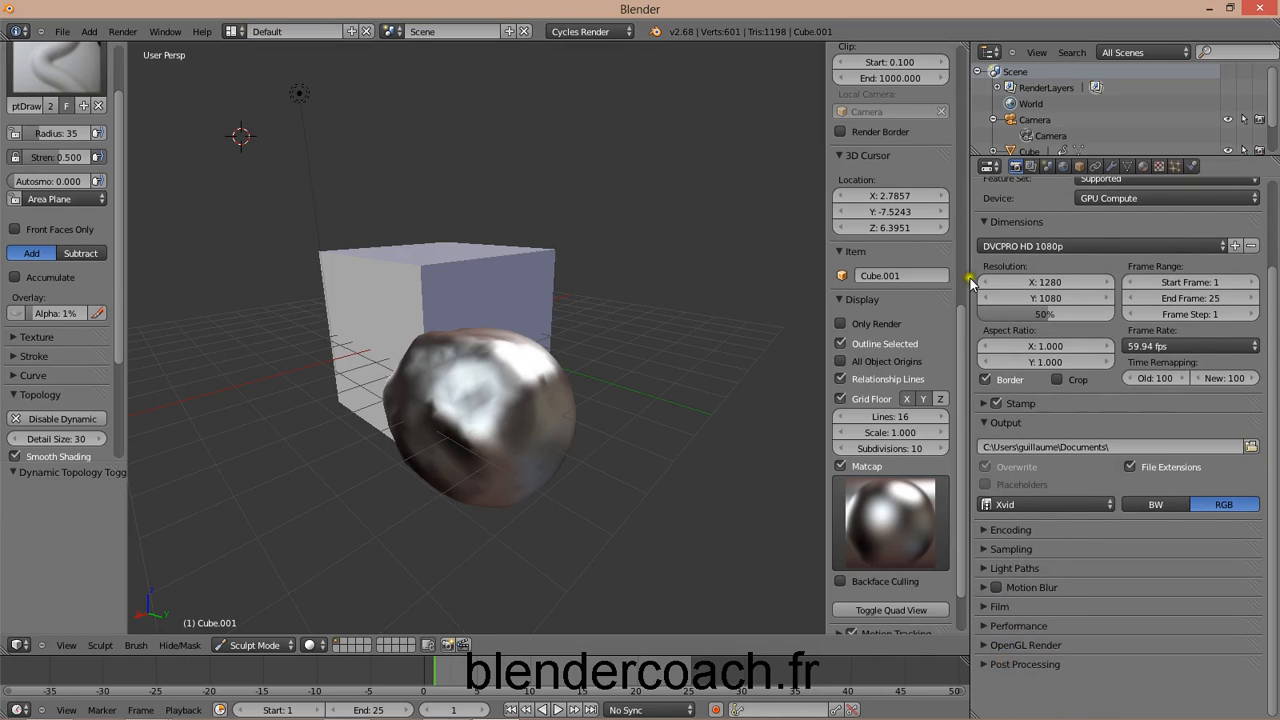
{"action": "scroll", "coordinate": [1040, 370], "scroll_direction": "up", "scroll_amount": 3}
{"action": "left_click", "coordinate": [999, 326]}
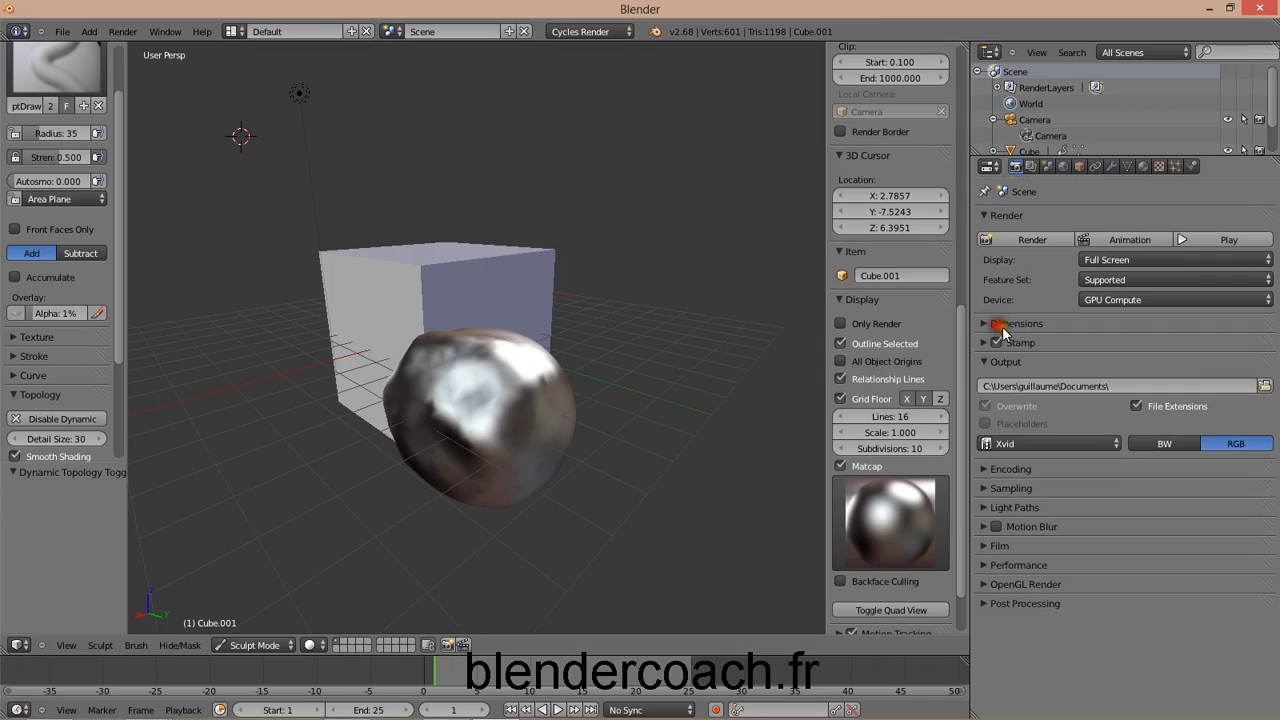
{"action": "left_click", "coordinate": [1004, 216]}
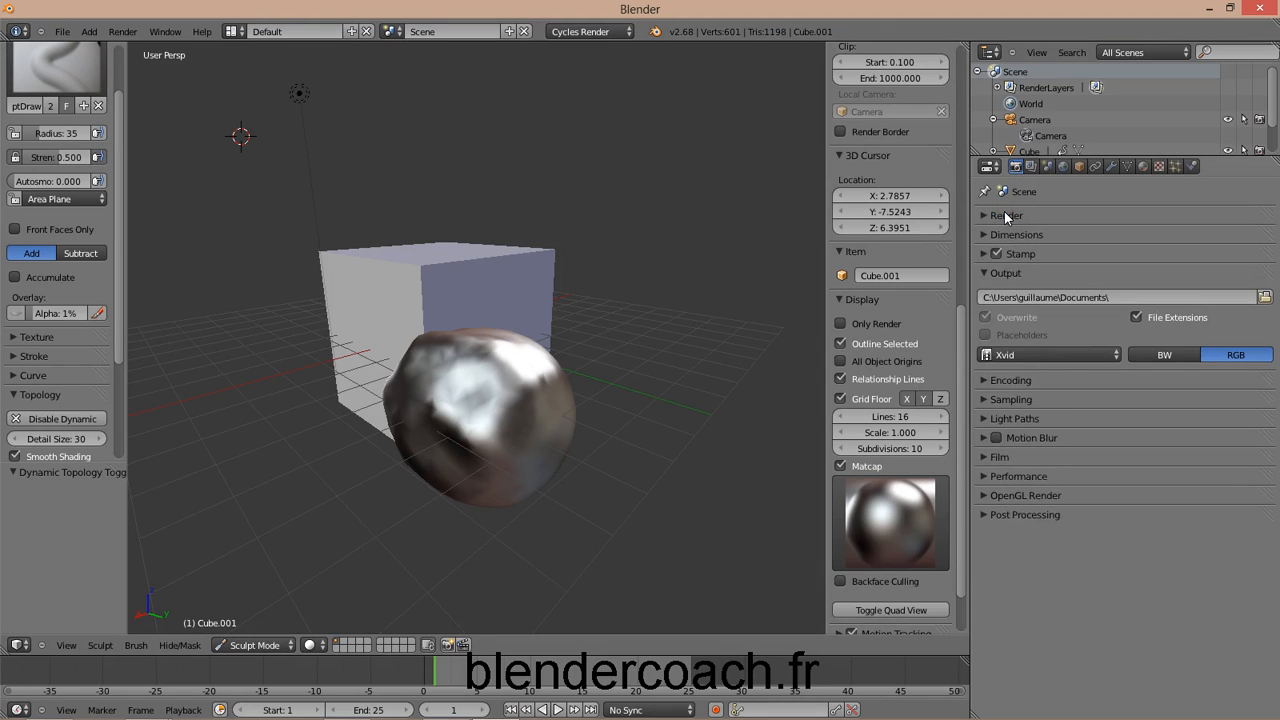
{"action": "left_click", "coordinate": [1003, 273]}
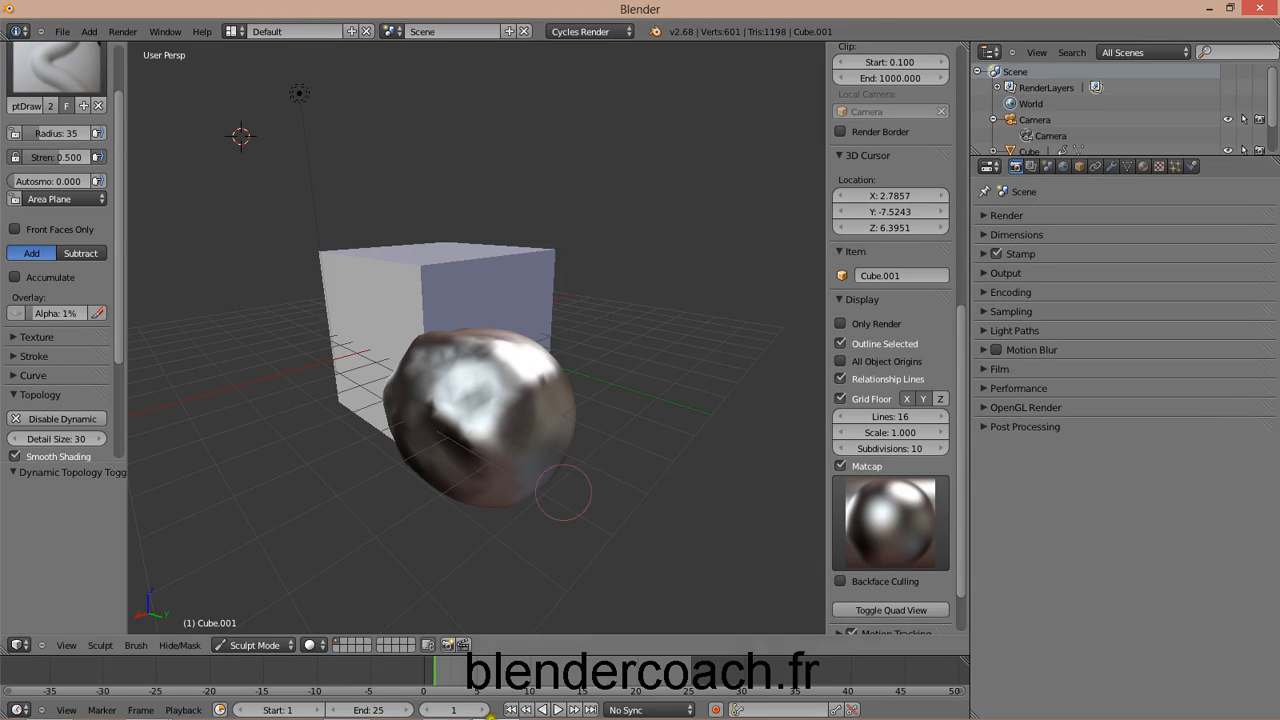
{"action": "mouse_move", "coordinate": [505, 710]}
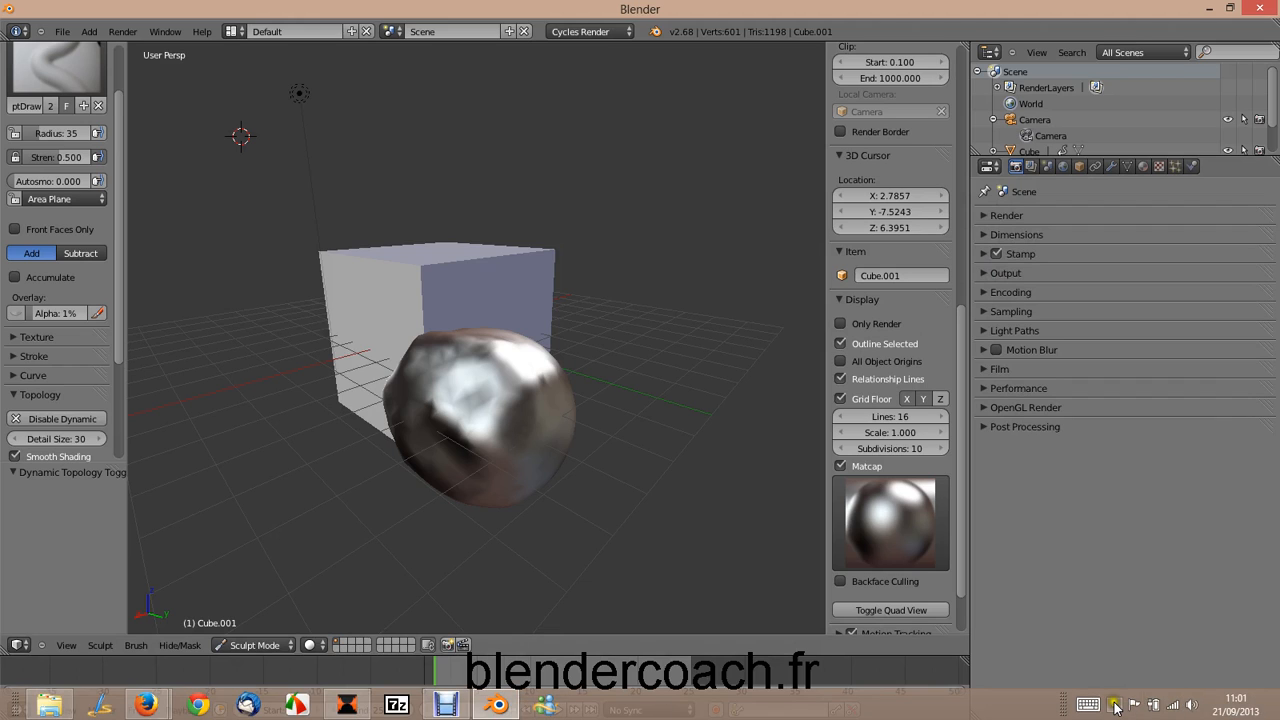